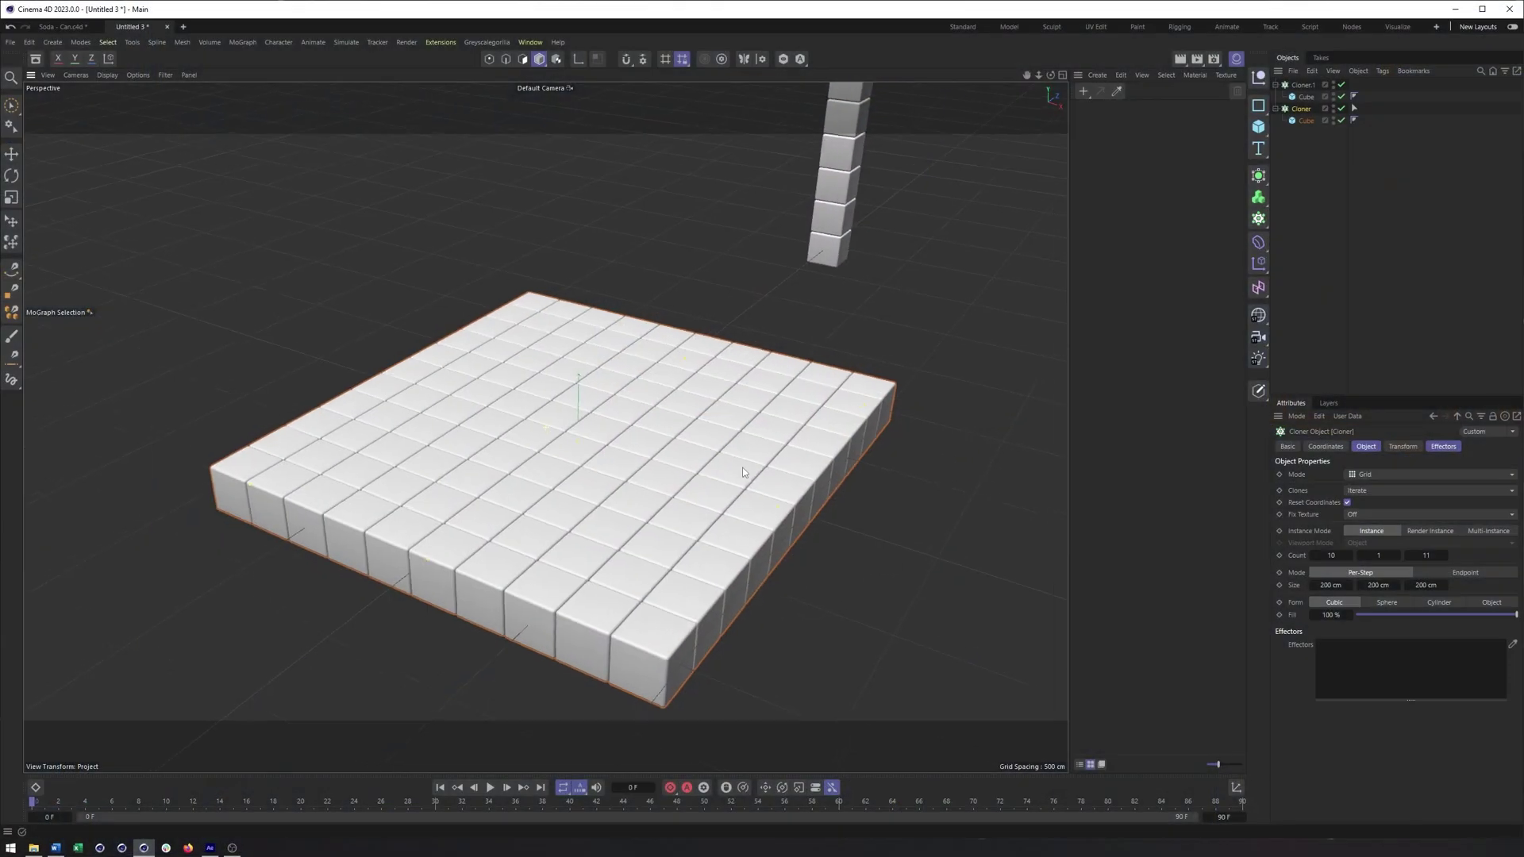
Examine the linear cube column and the flat cube grid, comparing the settings of their two cloners.
alt+right_drag(743, 472, 598, 518)
alt+middle_drag(598, 517, 602, 567)
alt+drag(601, 567, 565, 458)
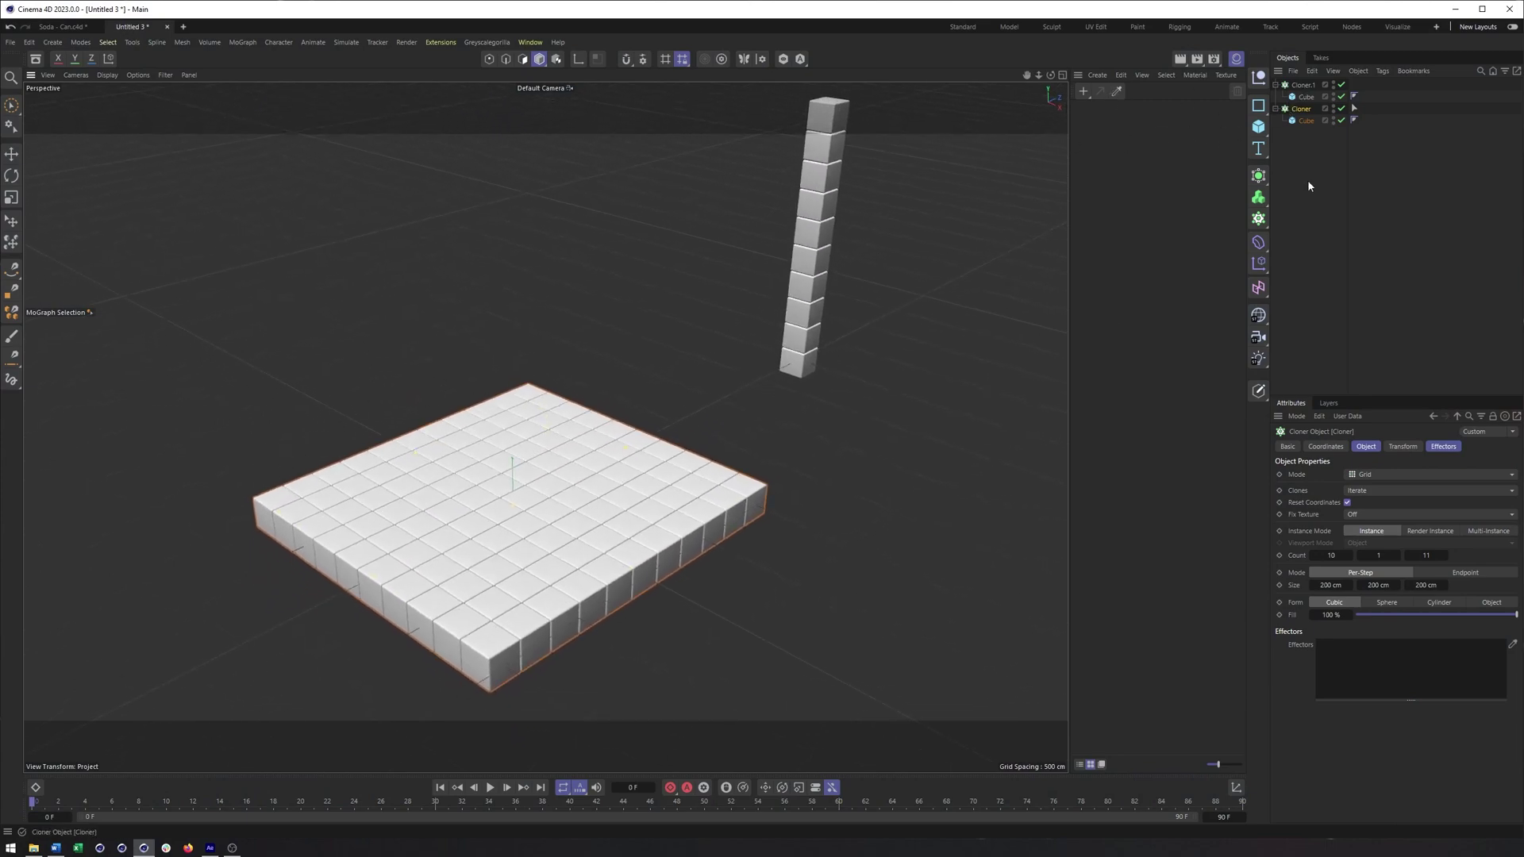
click(1302, 84)
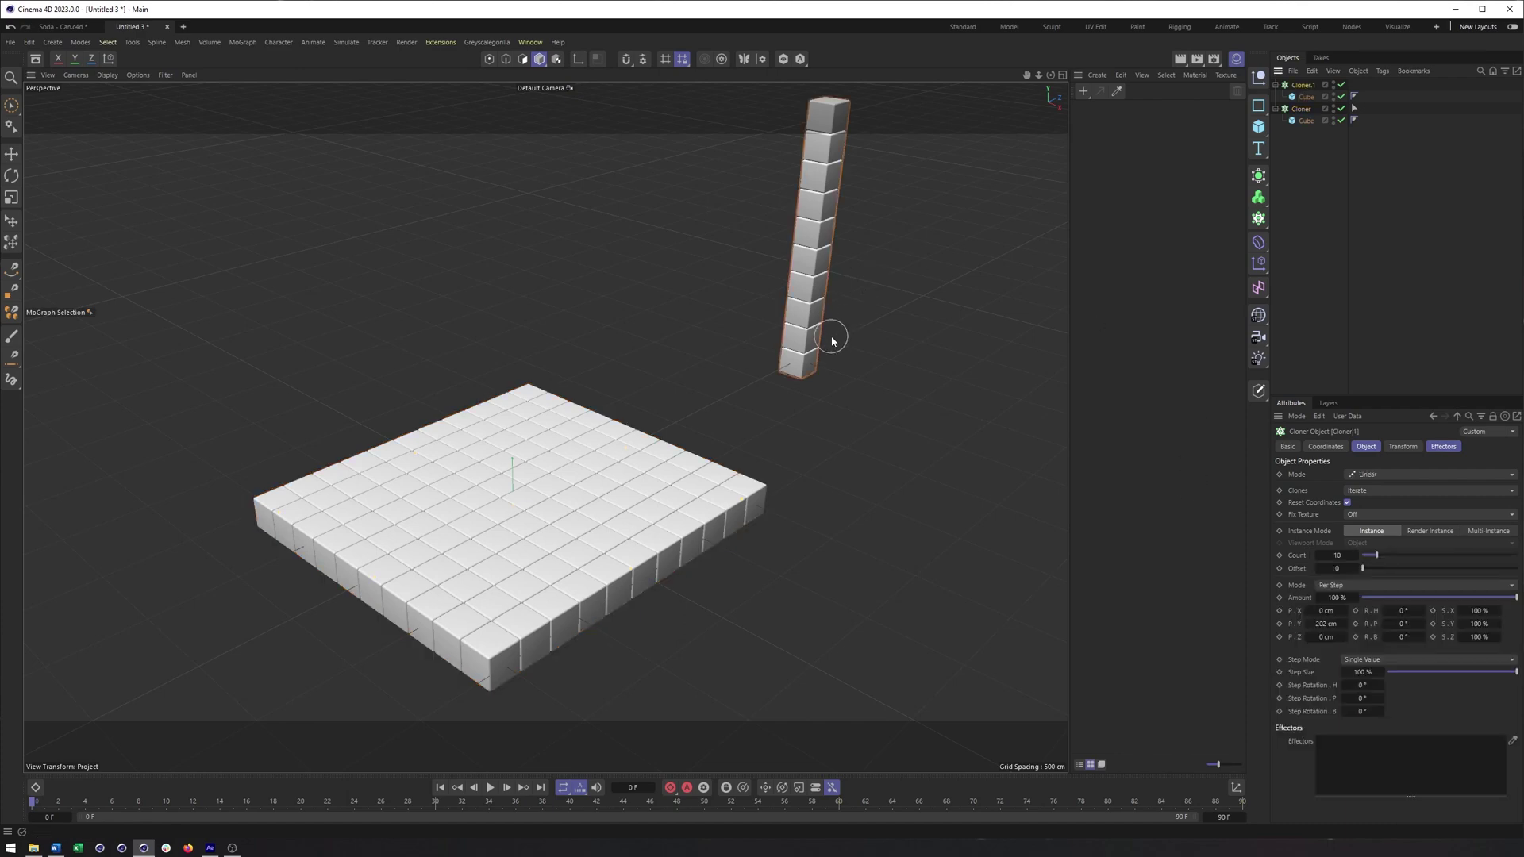
click(1299, 110)
alt+middle_drag(675, 580, 758, 556)
scroll(707, 542, up, 1)
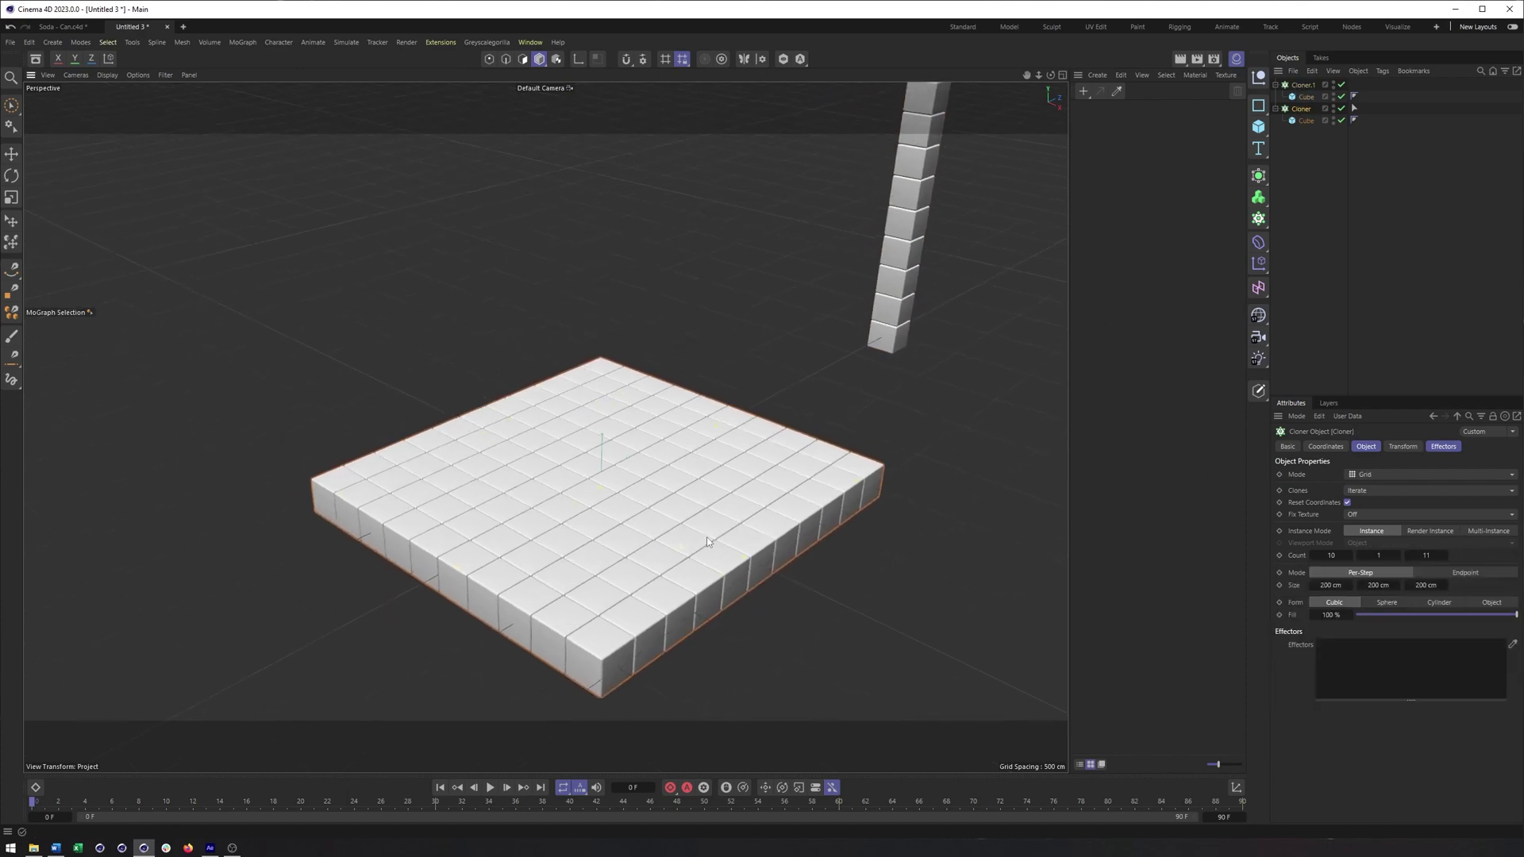
alt+drag(707, 536, 745, 551)
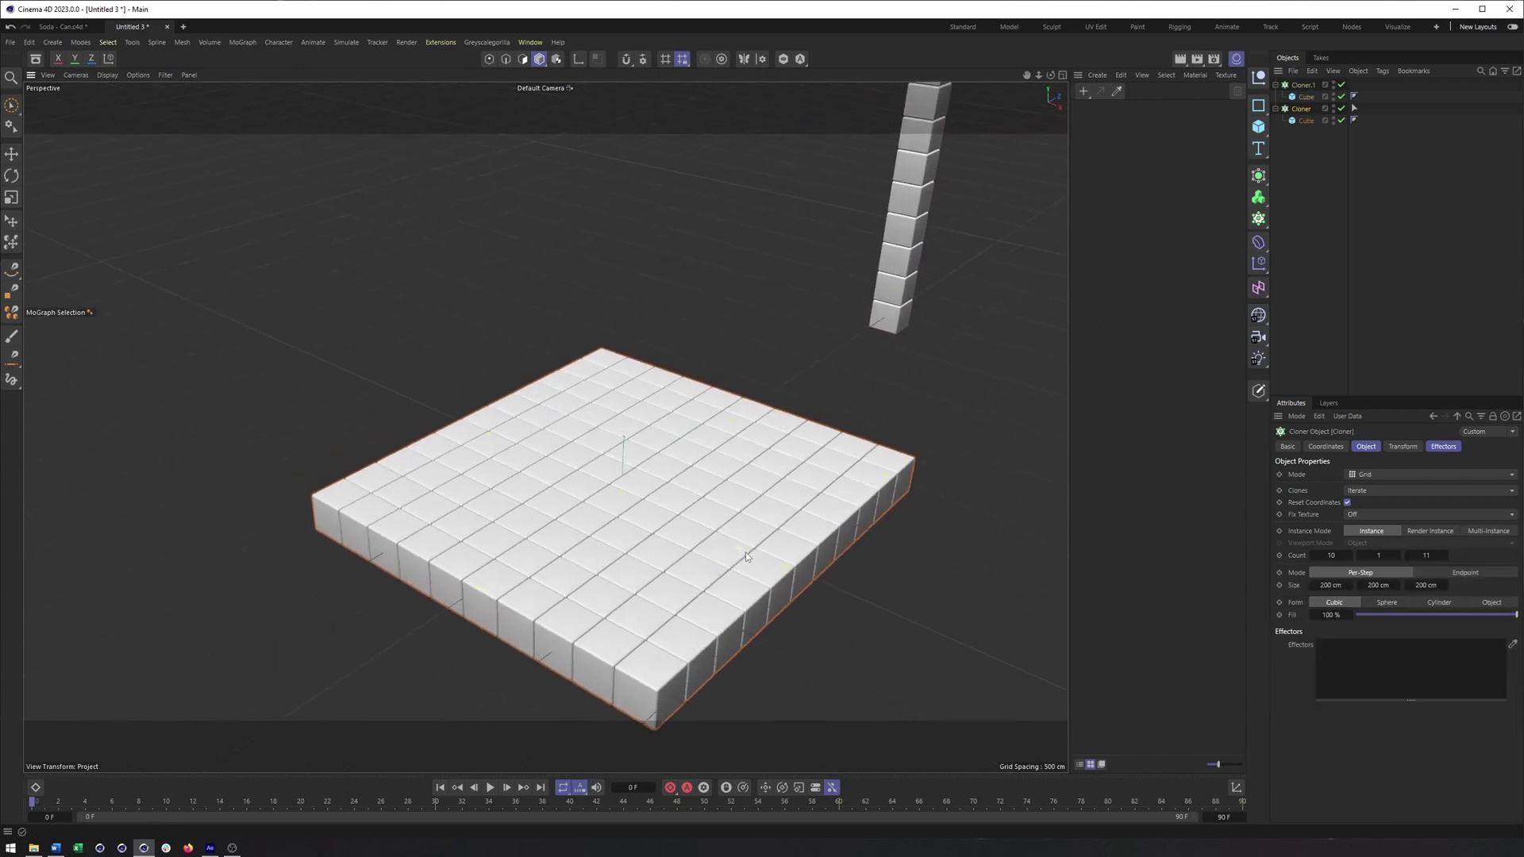
click(244, 42)
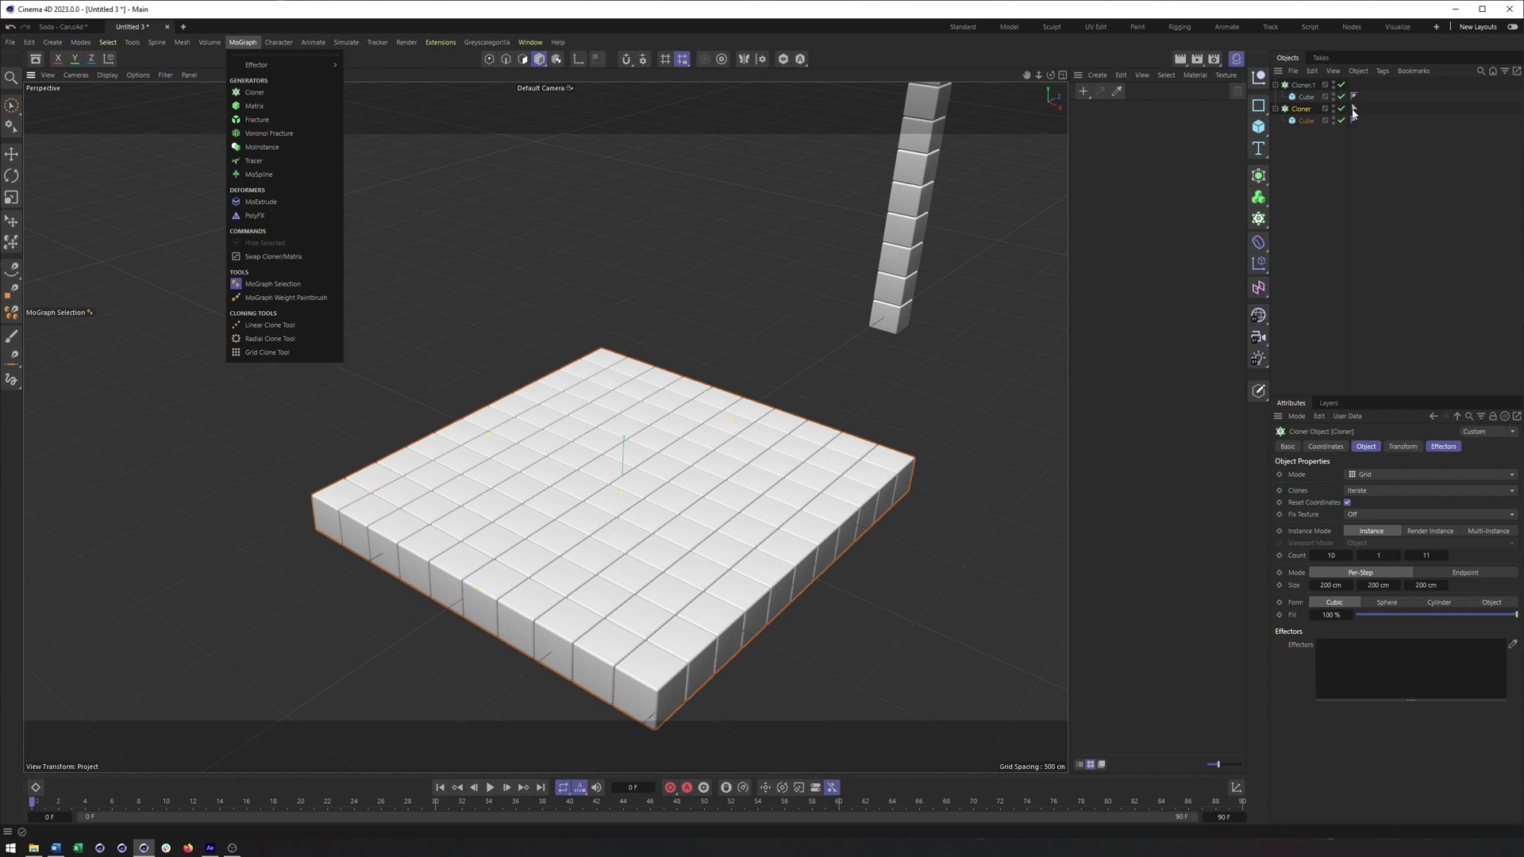
click(1388, 222)
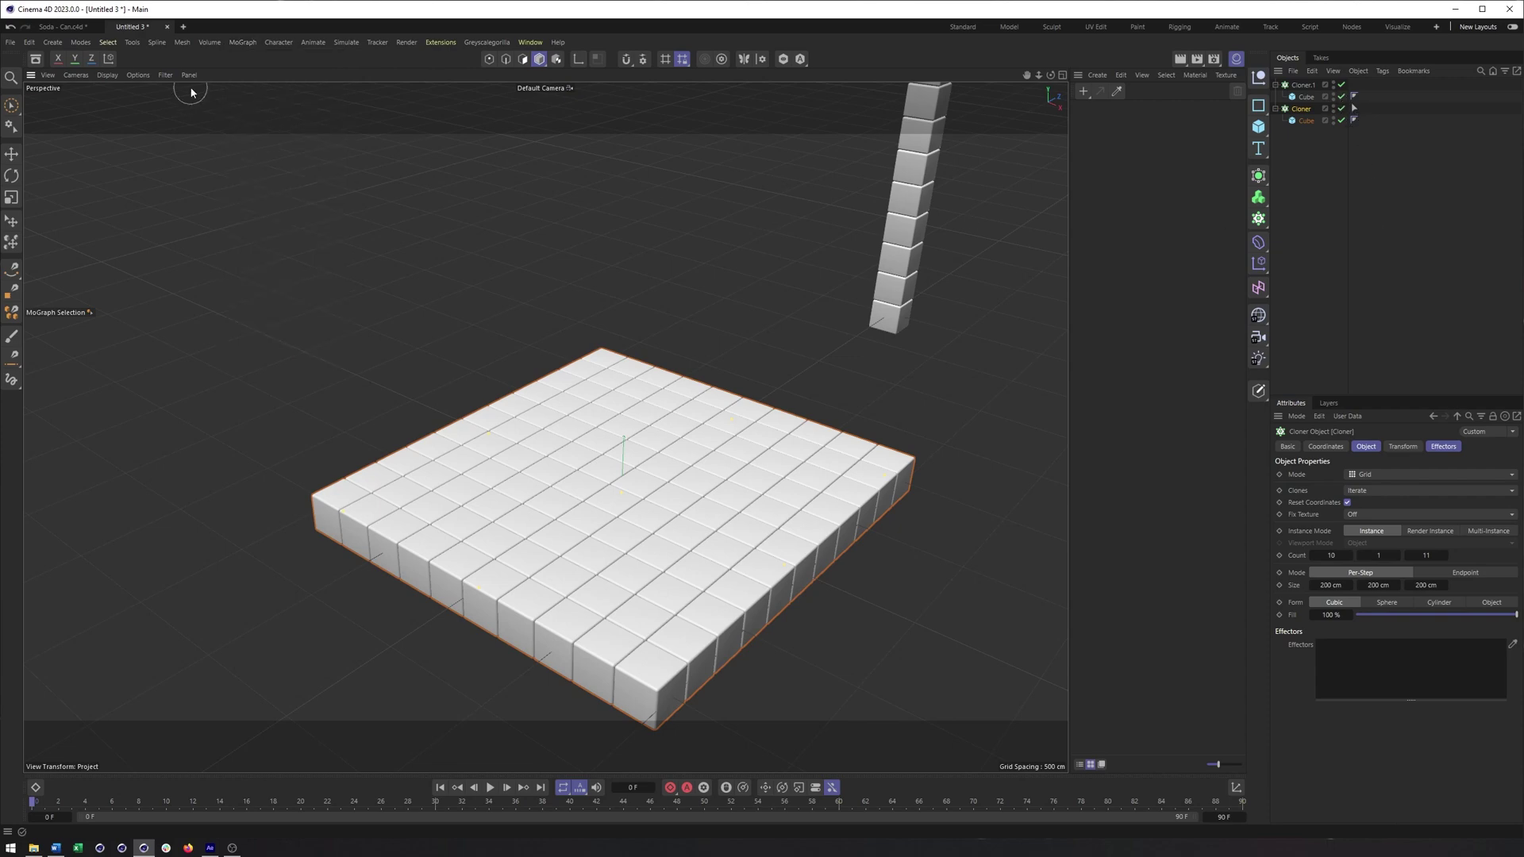
click(135, 42)
mouse_move(107, 42)
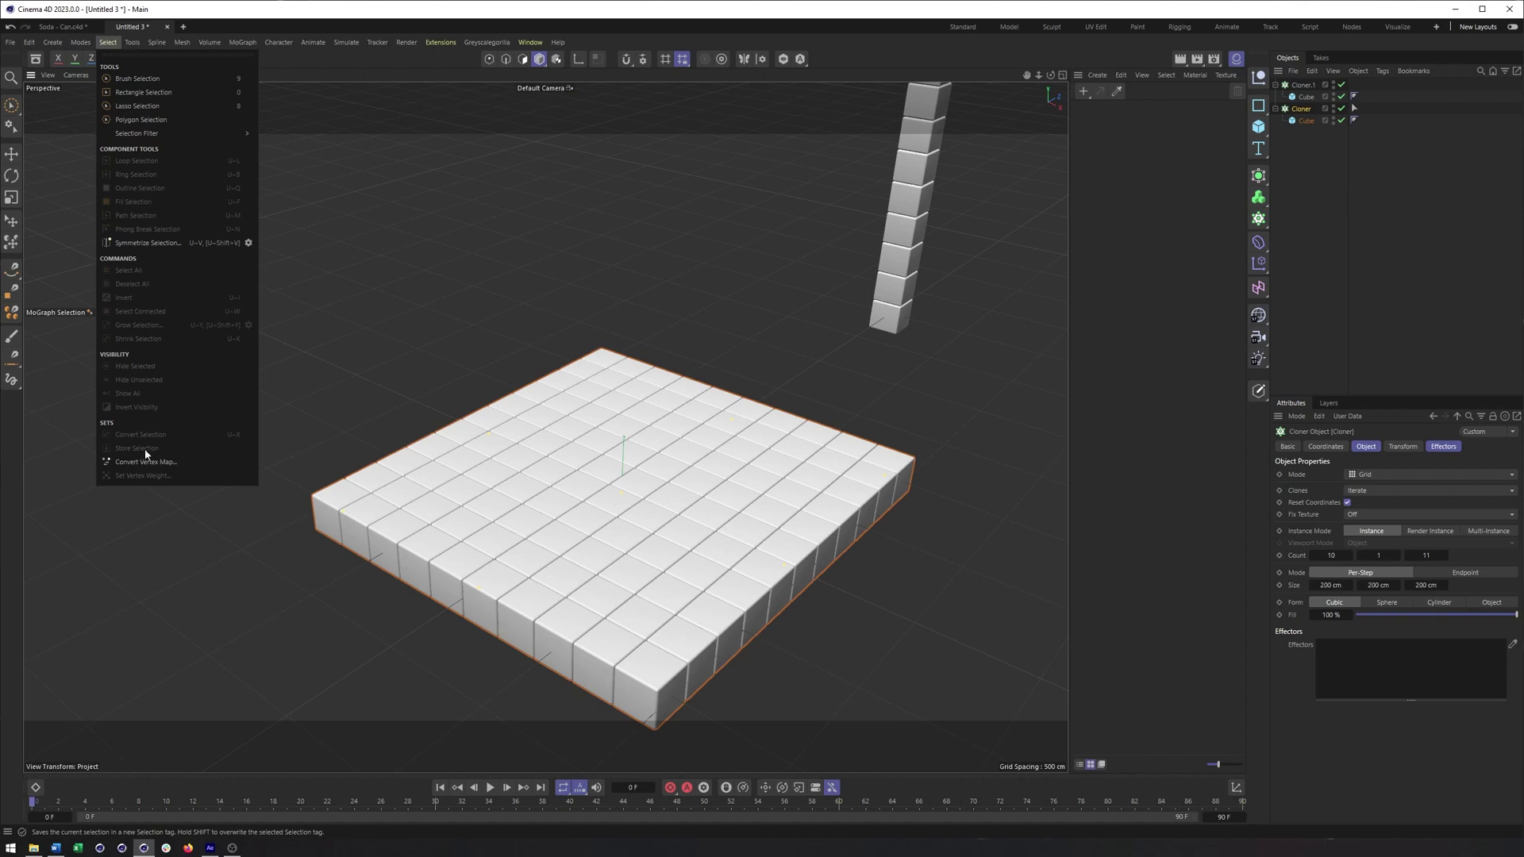
click(1194, 246)
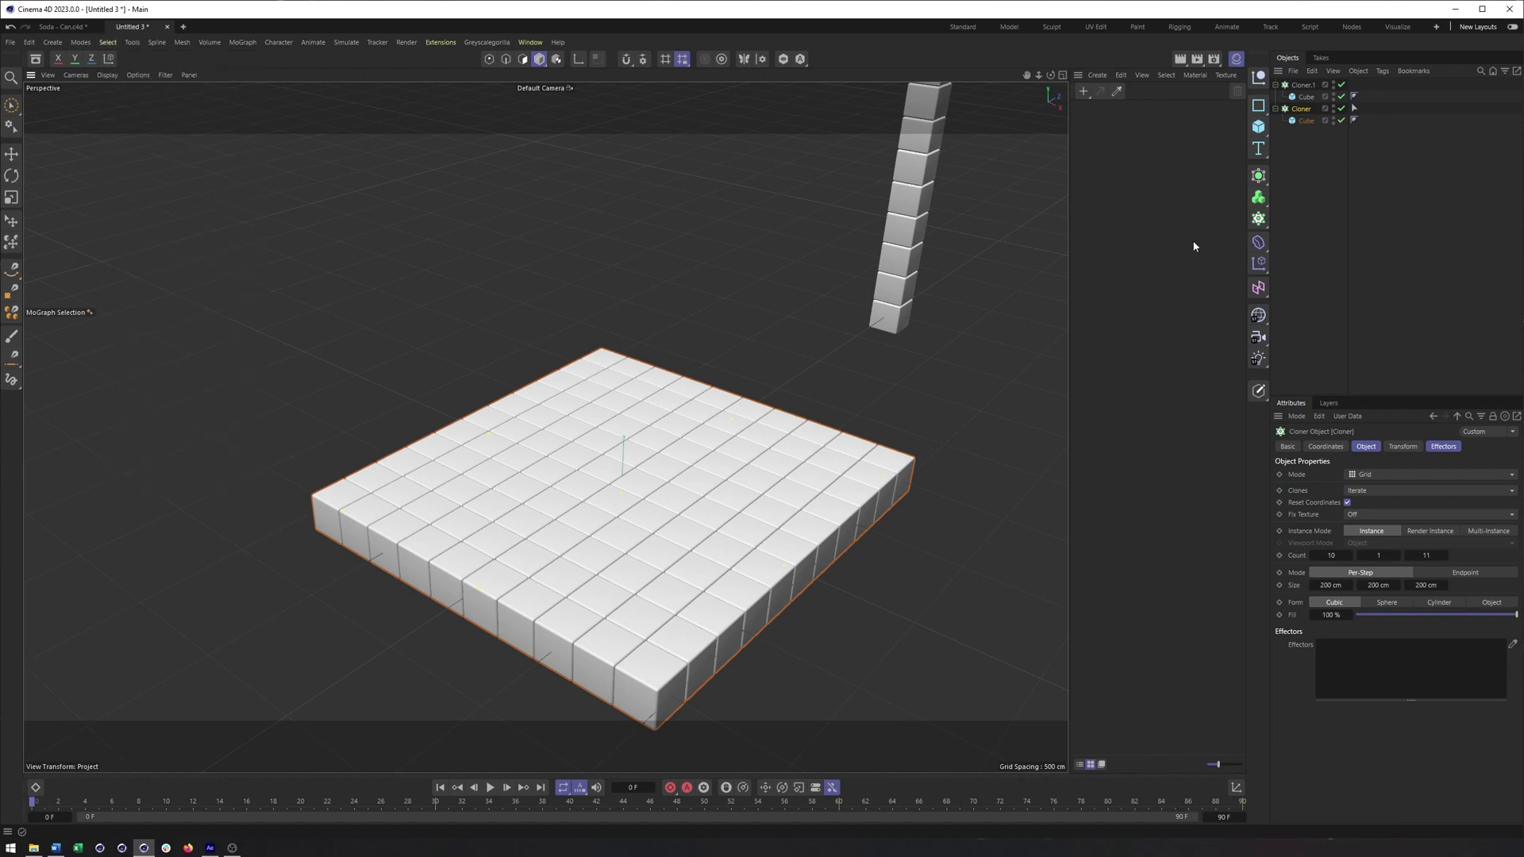
Start a new MoGraph Selection on the grid cloner by selecting one of its corner clones.
alt+middle_drag(693, 553, 599, 509)
alt+right_drag(599, 510, 644, 496)
alt+drag(644, 495, 801, 334)
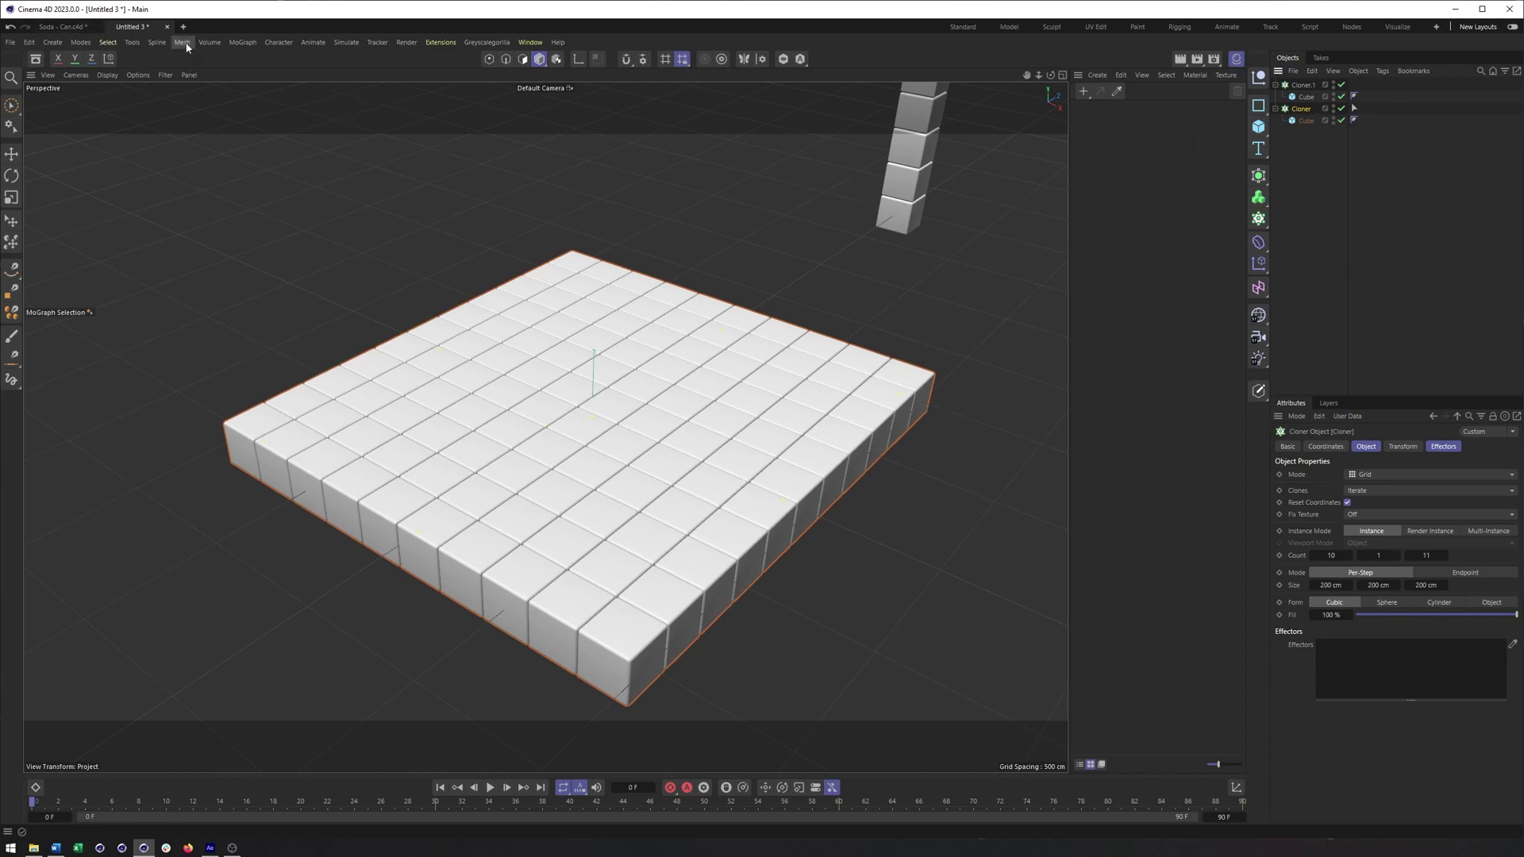
click(245, 44)
click(293, 285)
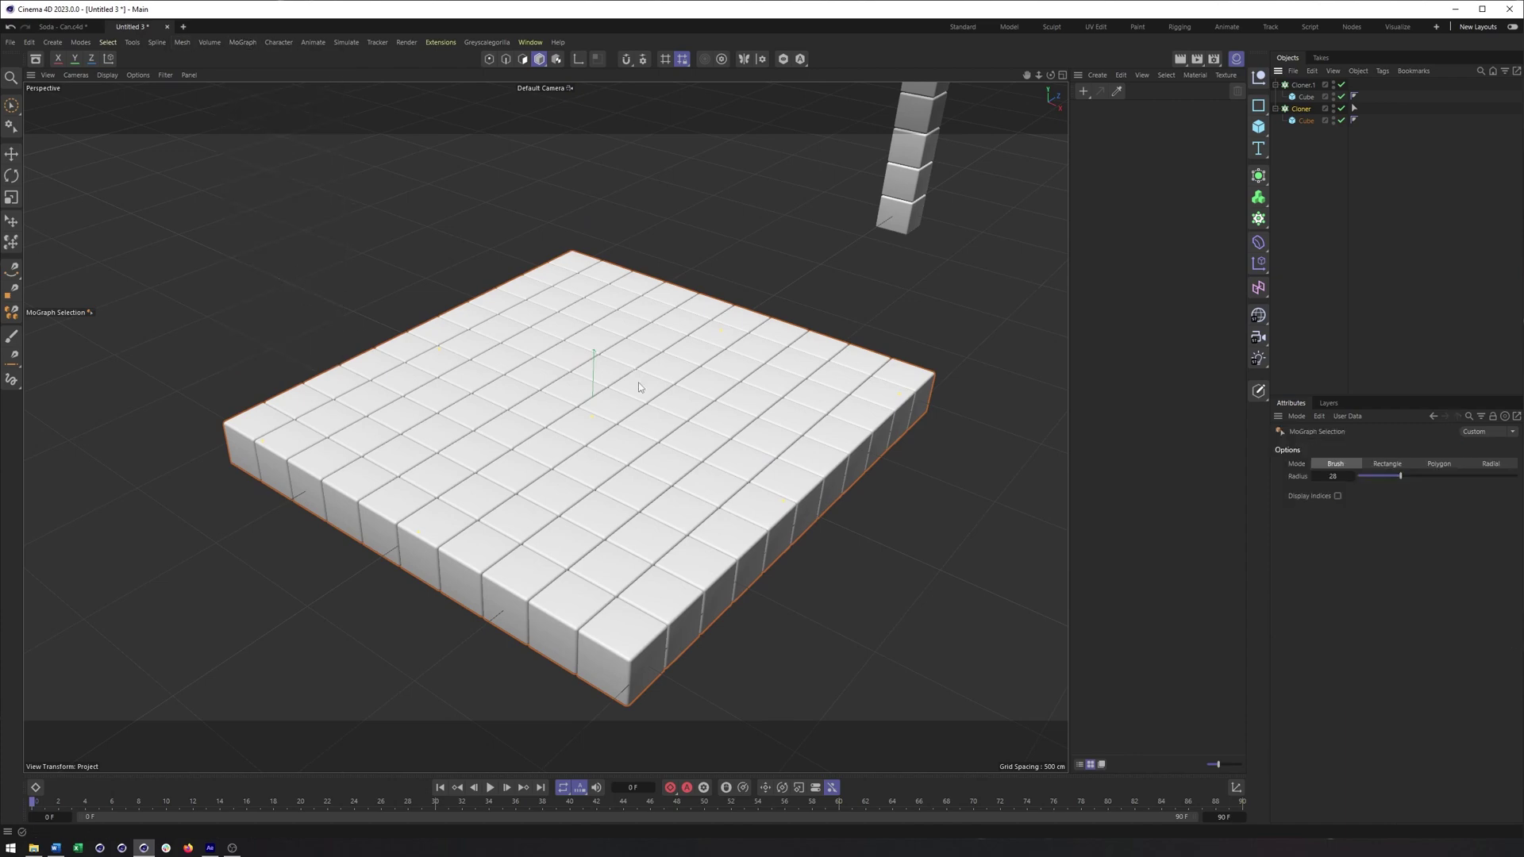
alt+drag(638, 383, 445, 239)
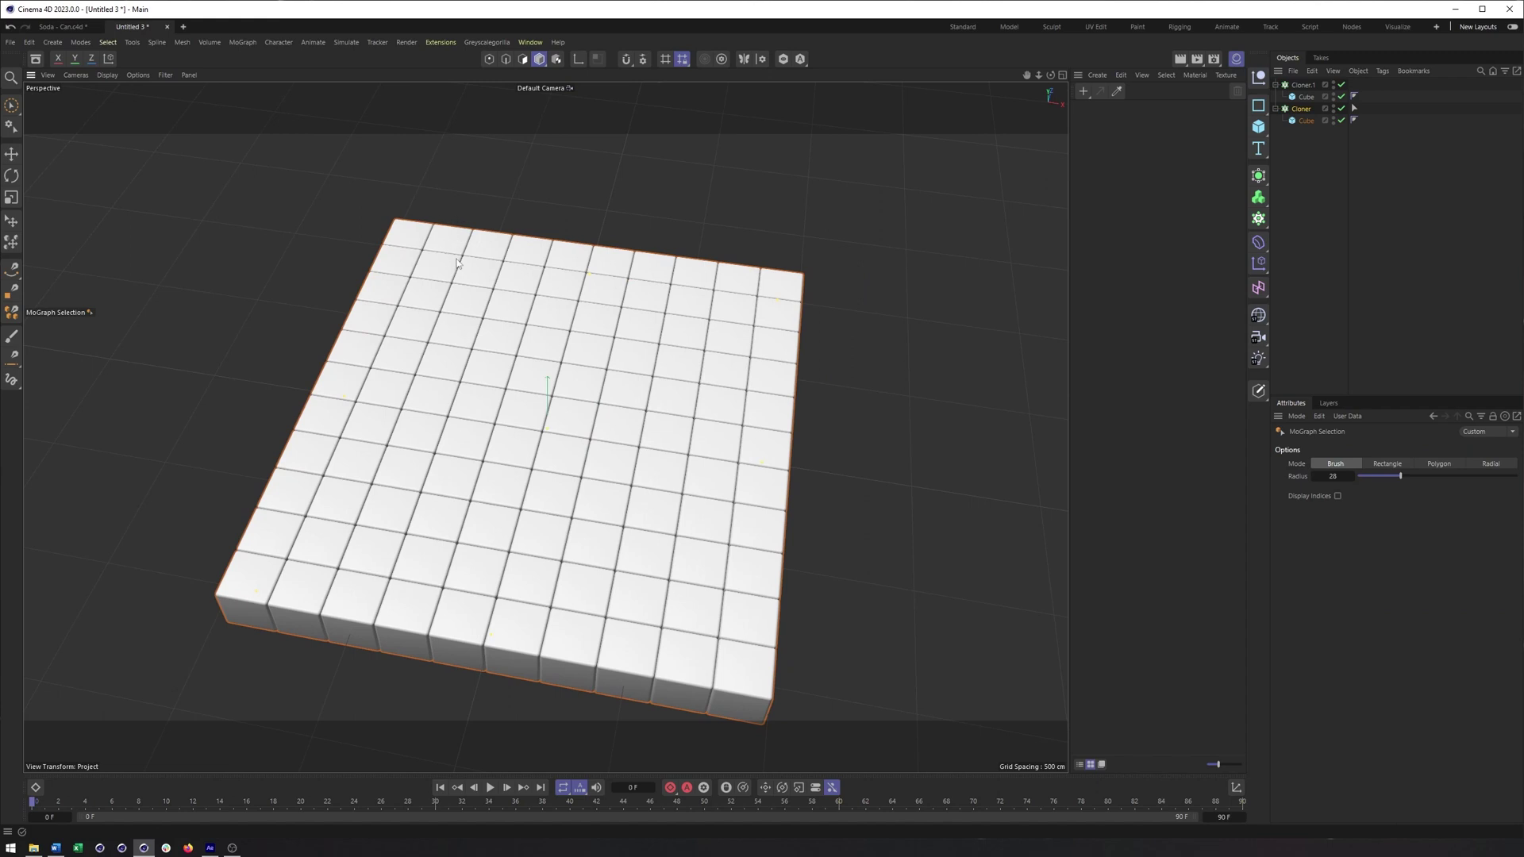
alt+middle_drag(638, 450, 640, 456)
click(414, 242)
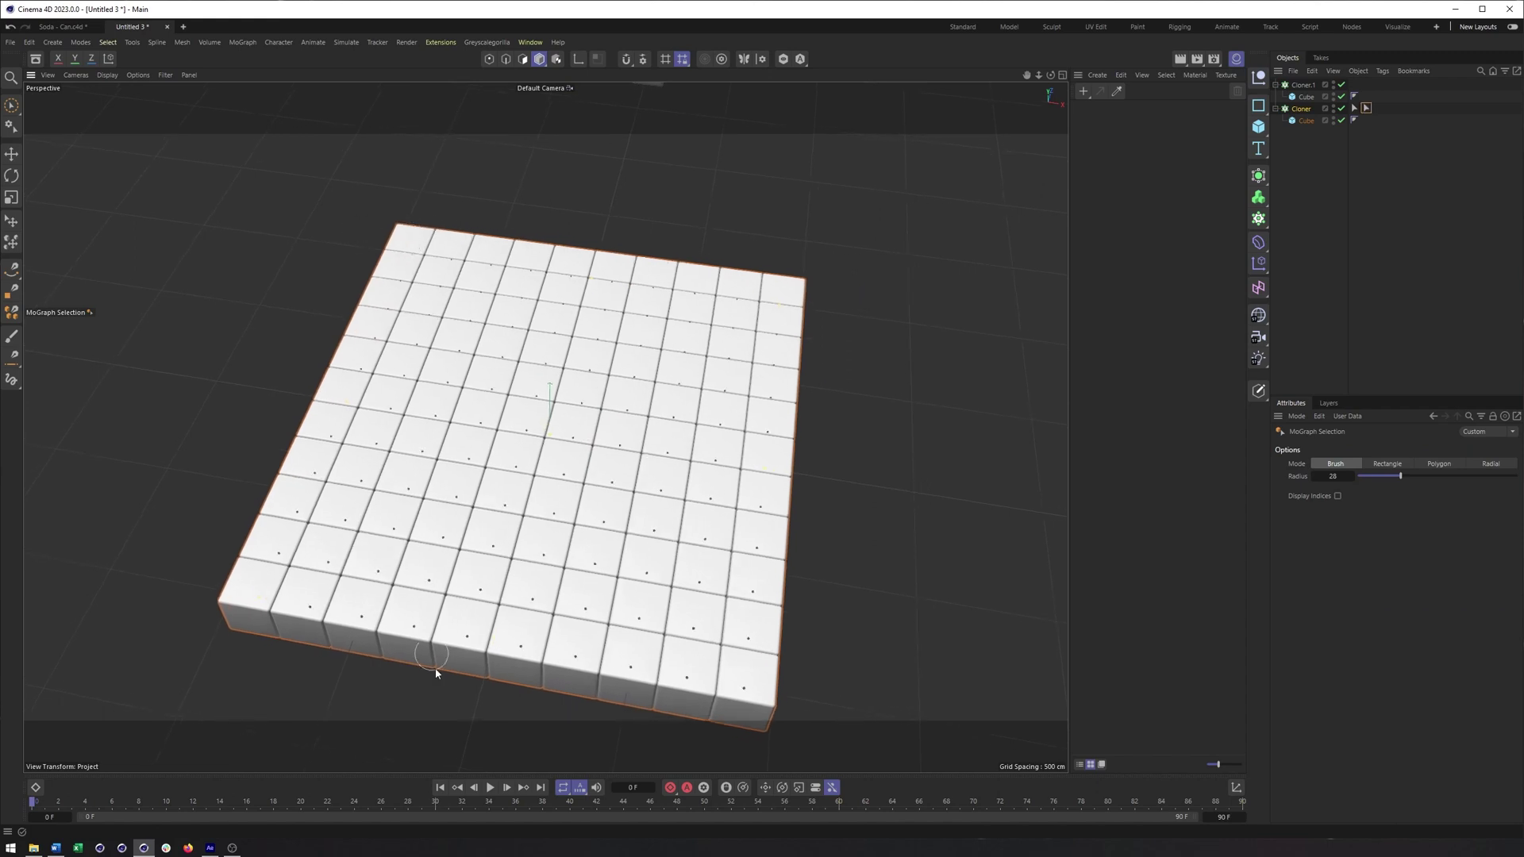
alt+drag(454, 309, 477, 406)
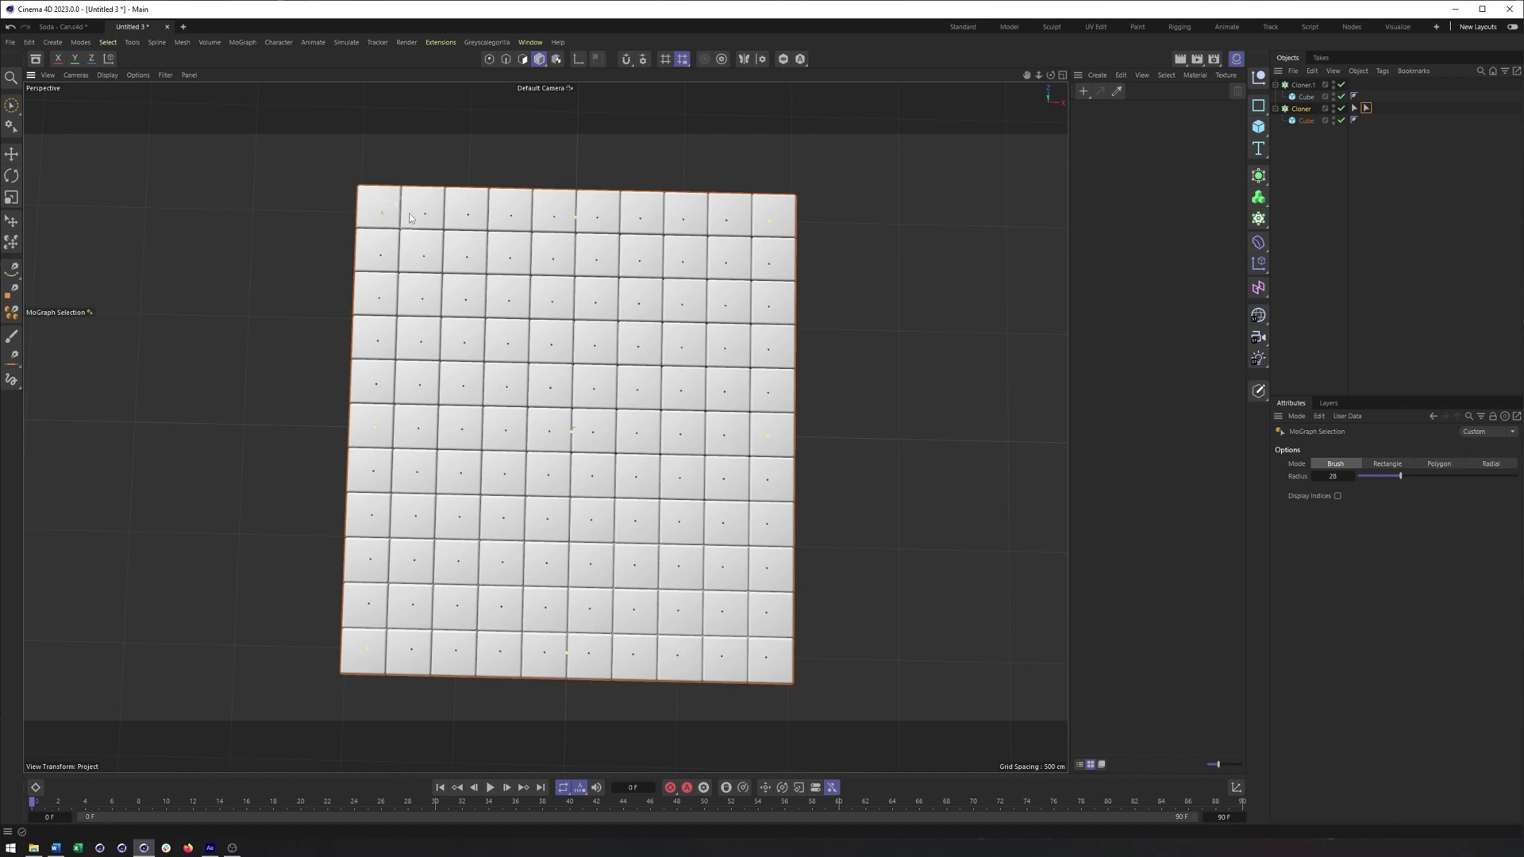
alt+drag(816, 239, 746, 252)
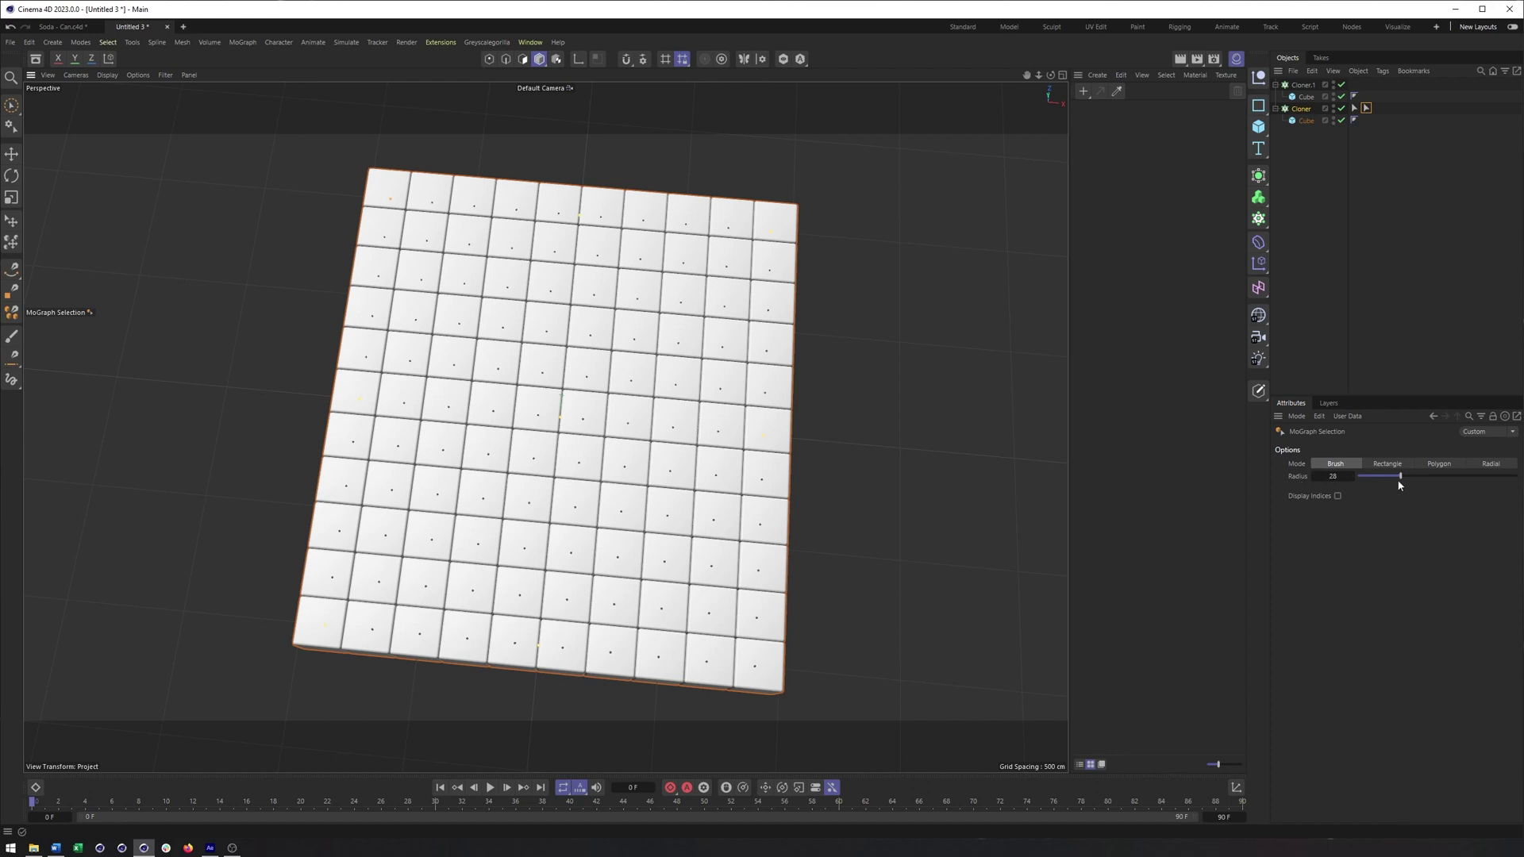
Enlarge the MoGraph Selection brush to radius 66 and add the remaining corner clones and the central block of clones.
drag(1392, 480, 1382, 482)
middle_drag(884, 254, 919, 256)
alt+middle_drag(878, 318, 907, 395)
scroll(568, 298, up, 2)
scroll(491, 309, down, 3)
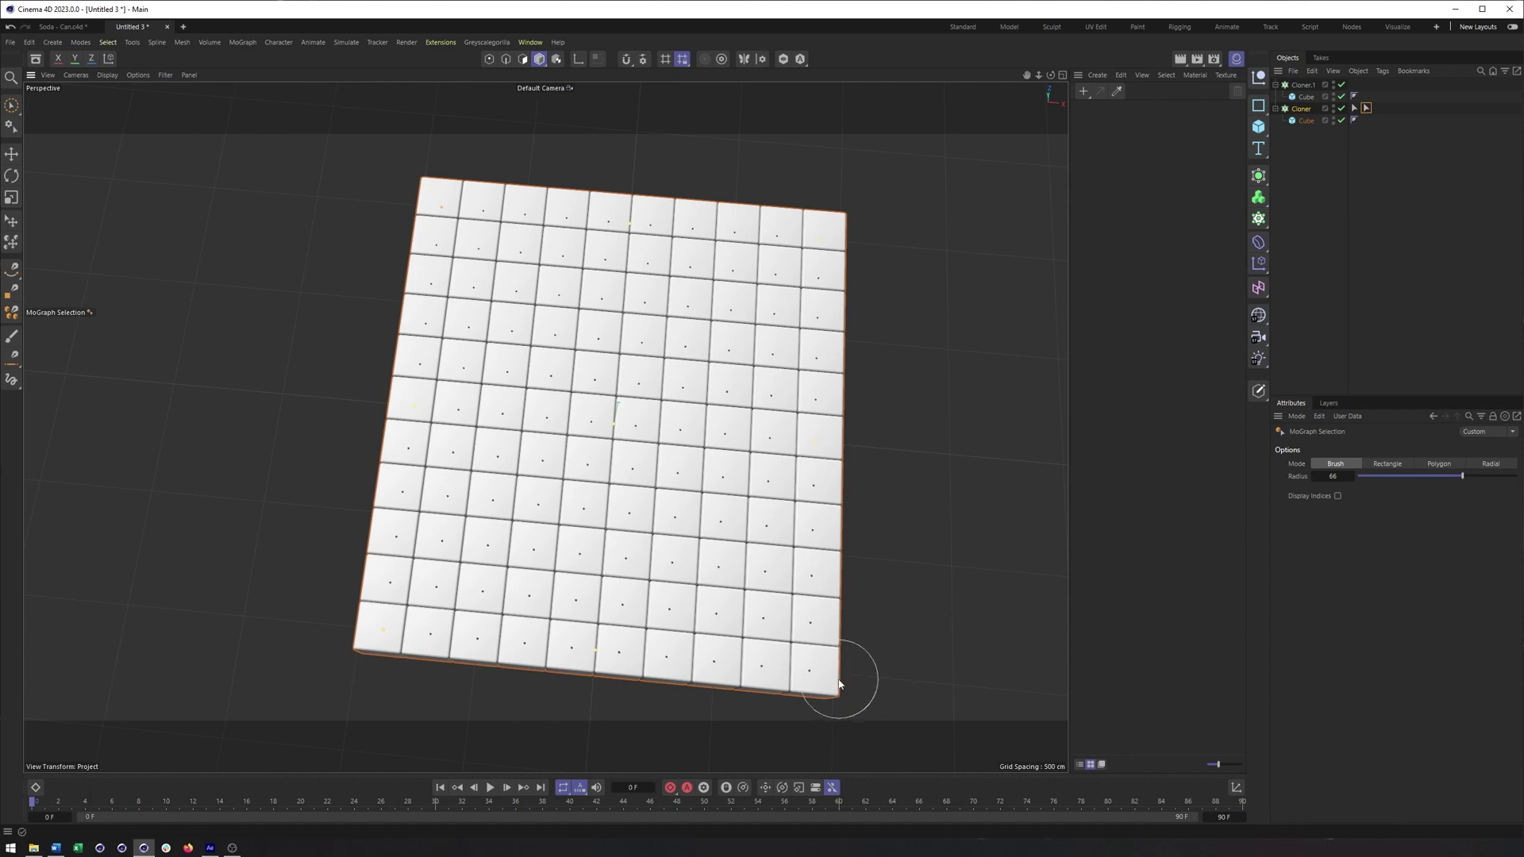
click(835, 684)
alt+drag(911, 219, 899, 265)
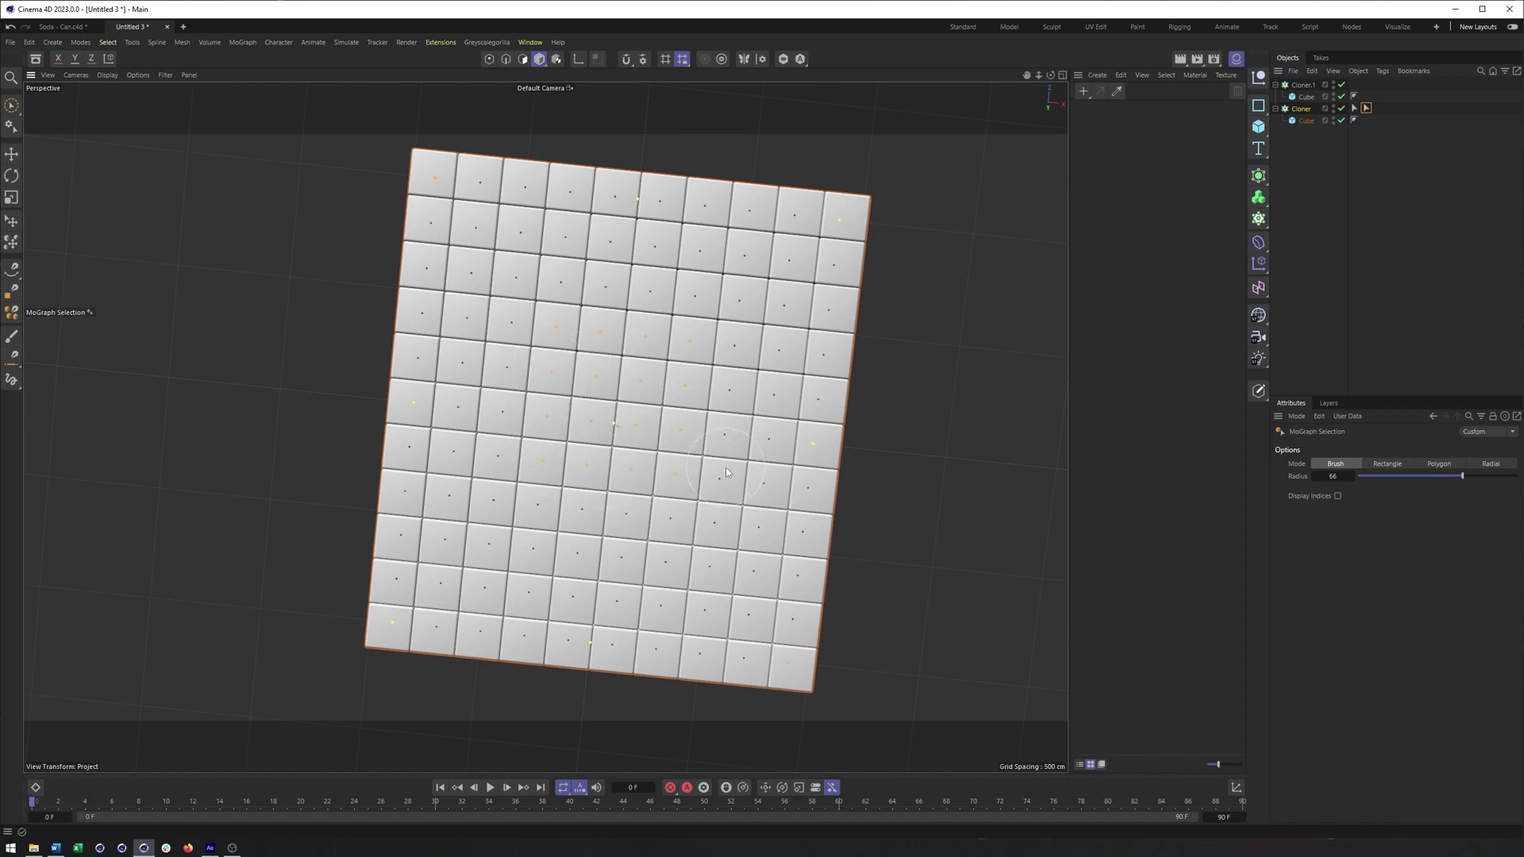
alt+drag(726, 468, 728, 457)
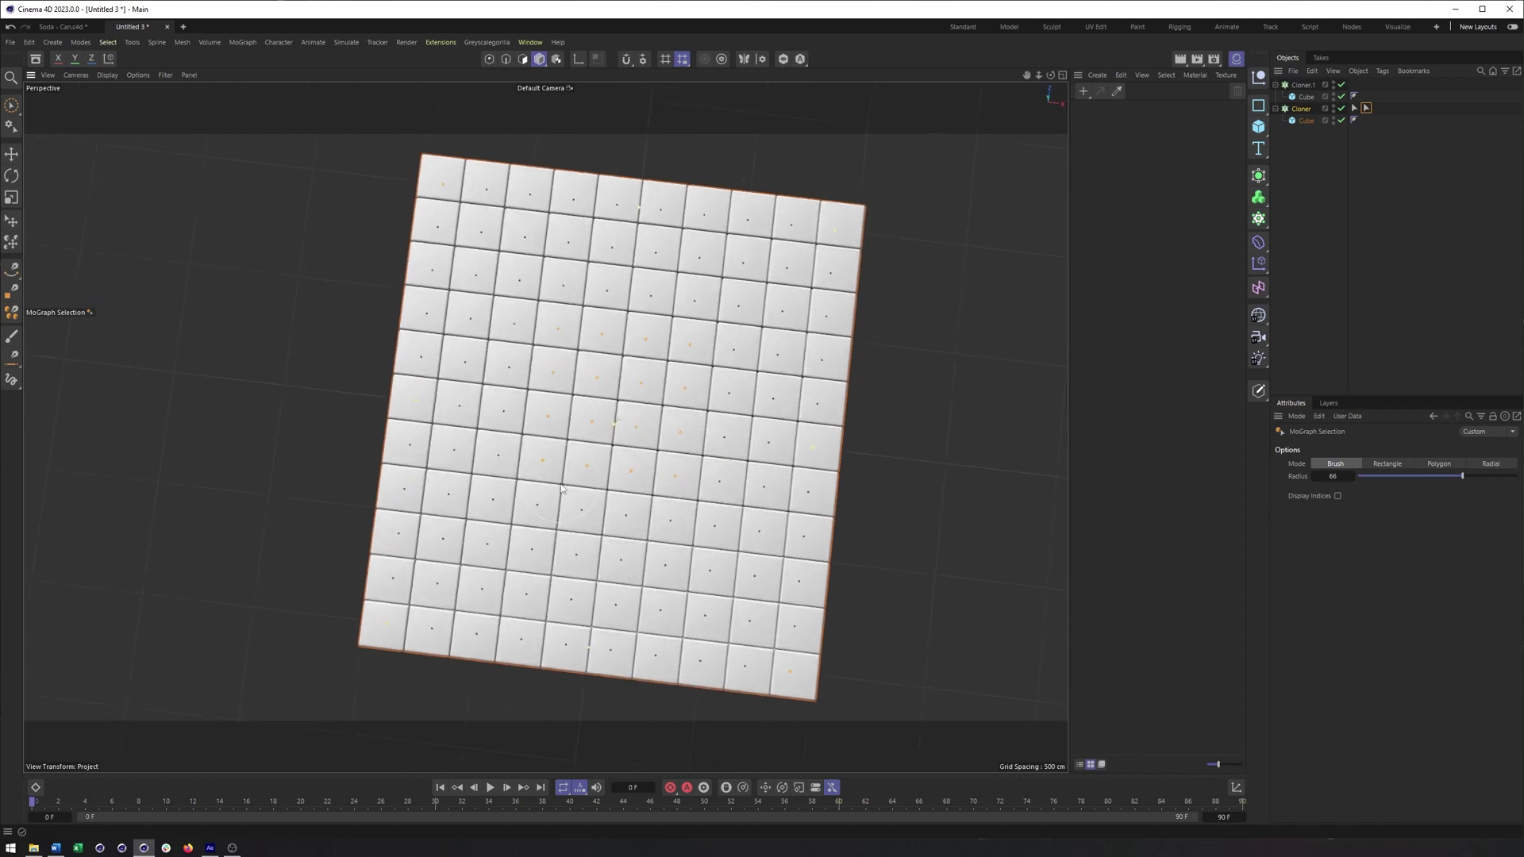
alt+middle_drag(659, 500, 601, 505)
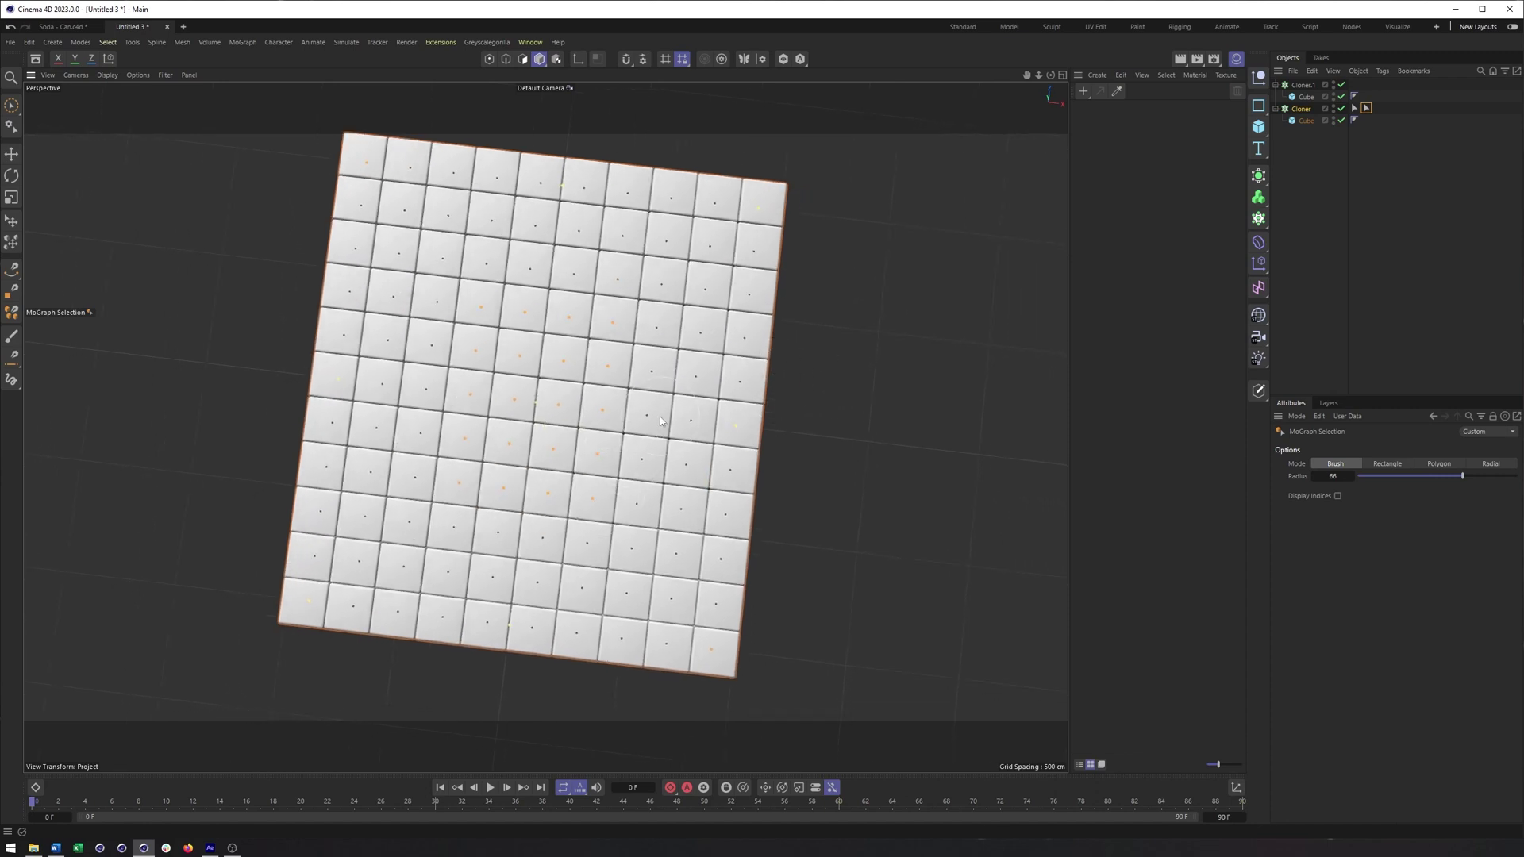
alt+drag(659, 416, 600, 329)
scroll(601, 330, up, 2)
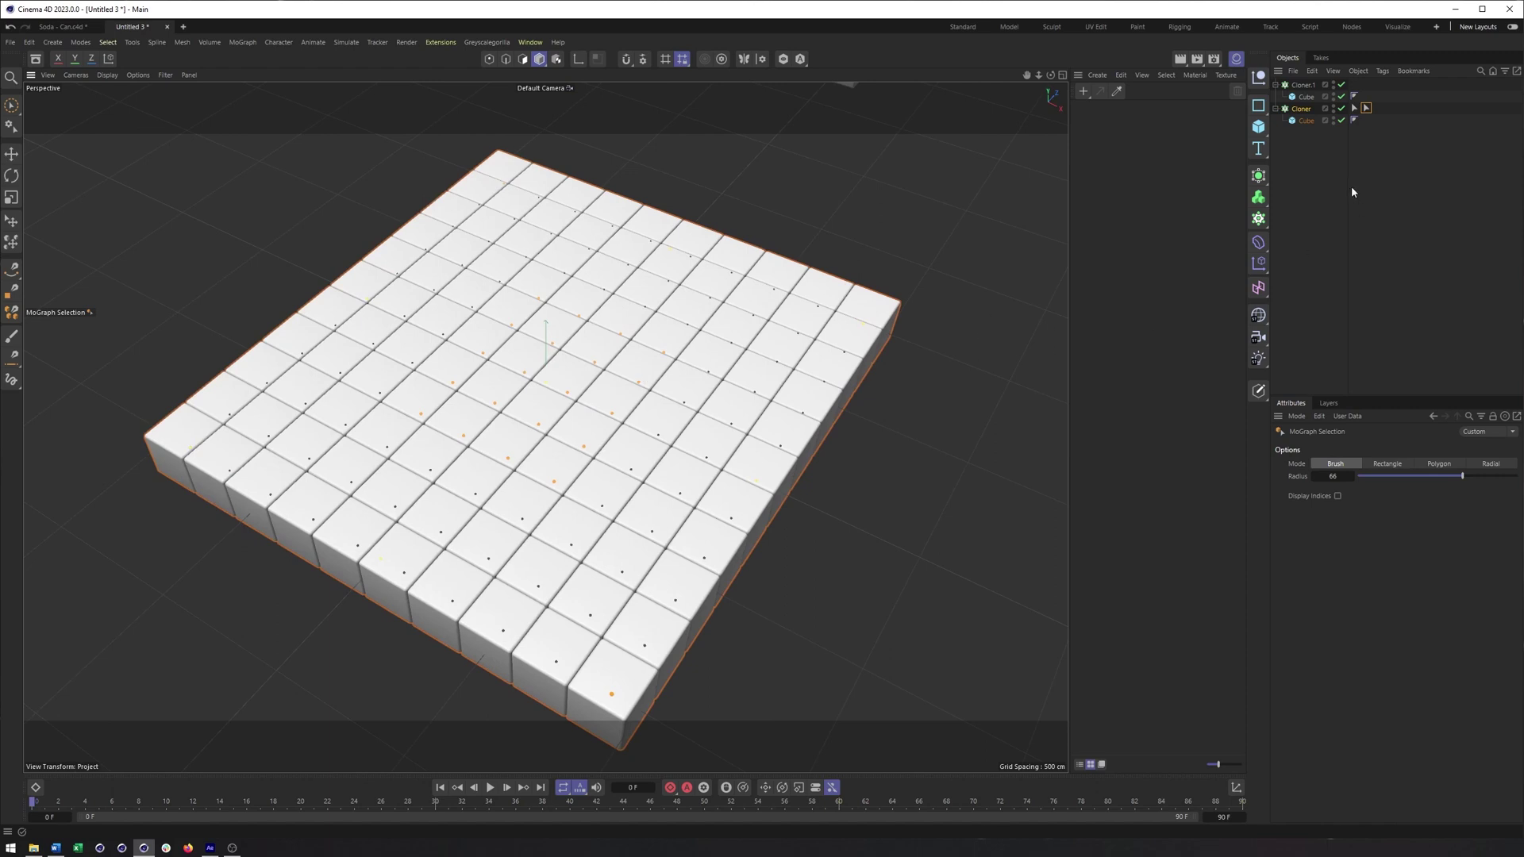
Examine which clones each of the grid cloner's two MoGraph Selection tags stores.
click(1355, 109)
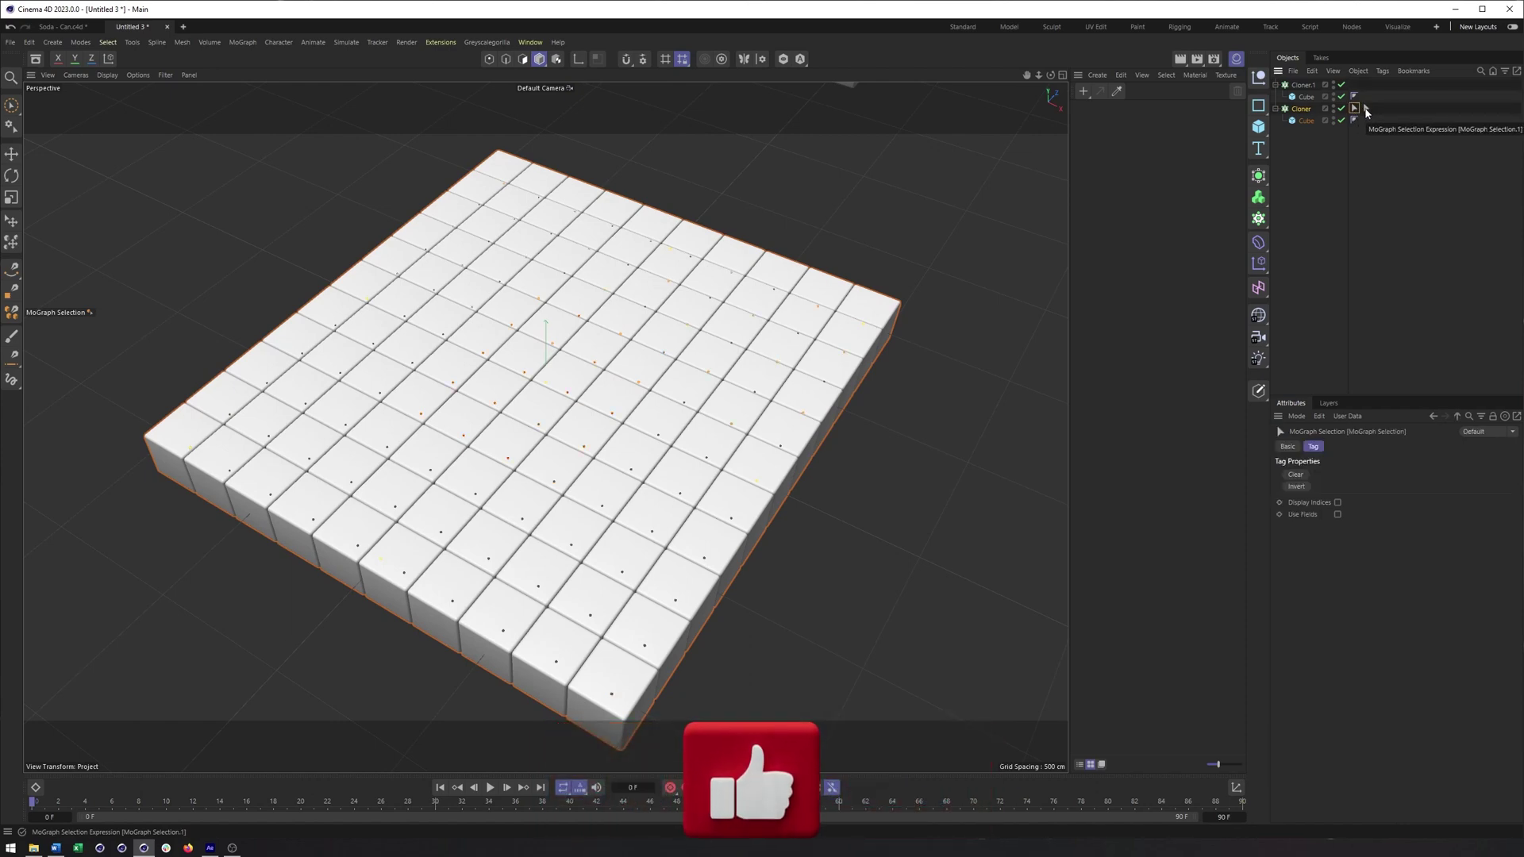
click(1365, 109)
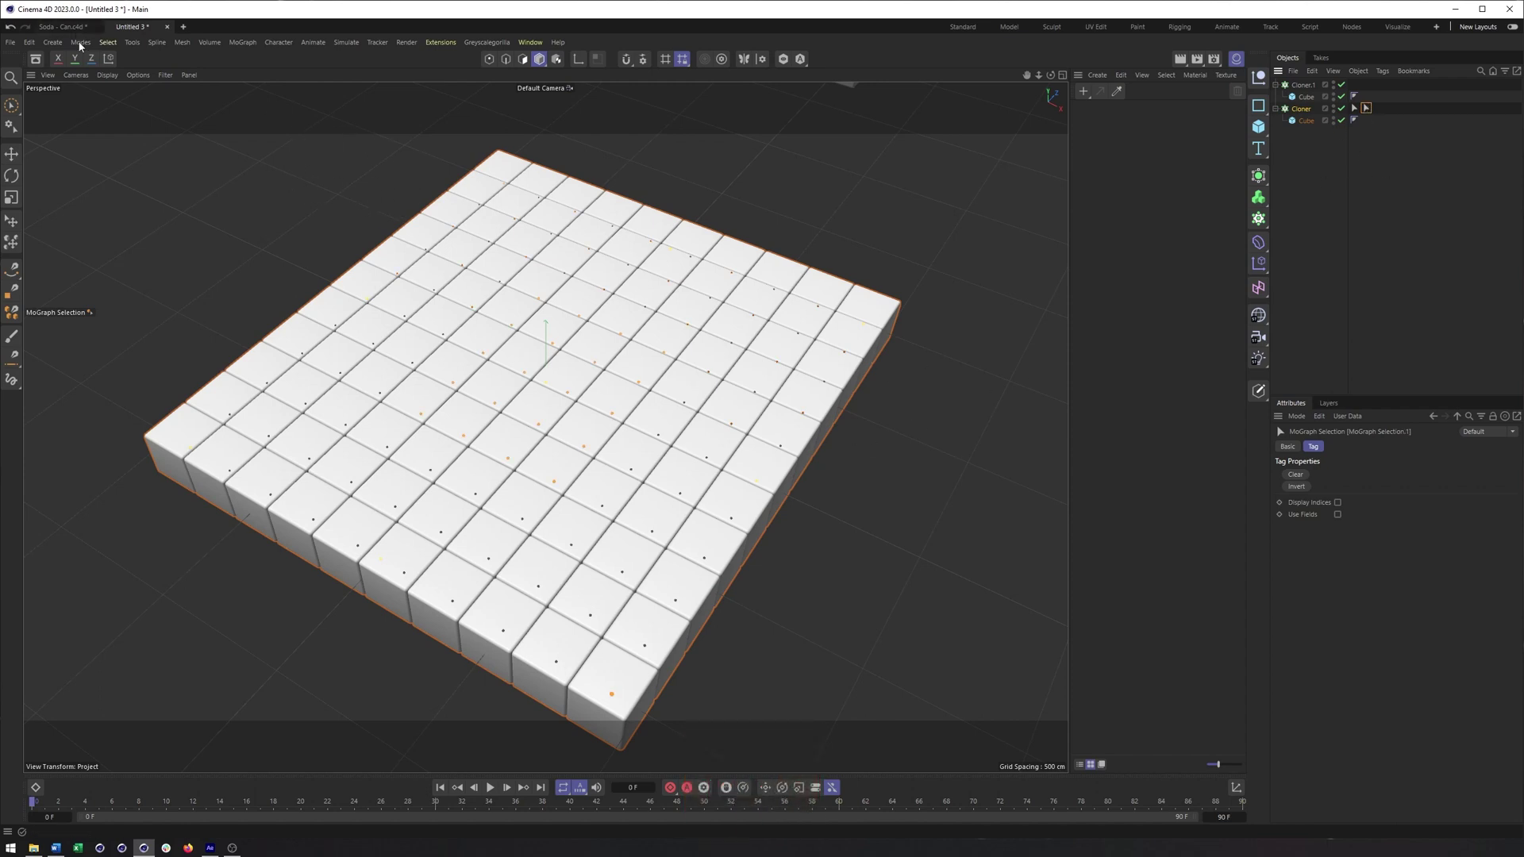
click(107, 42)
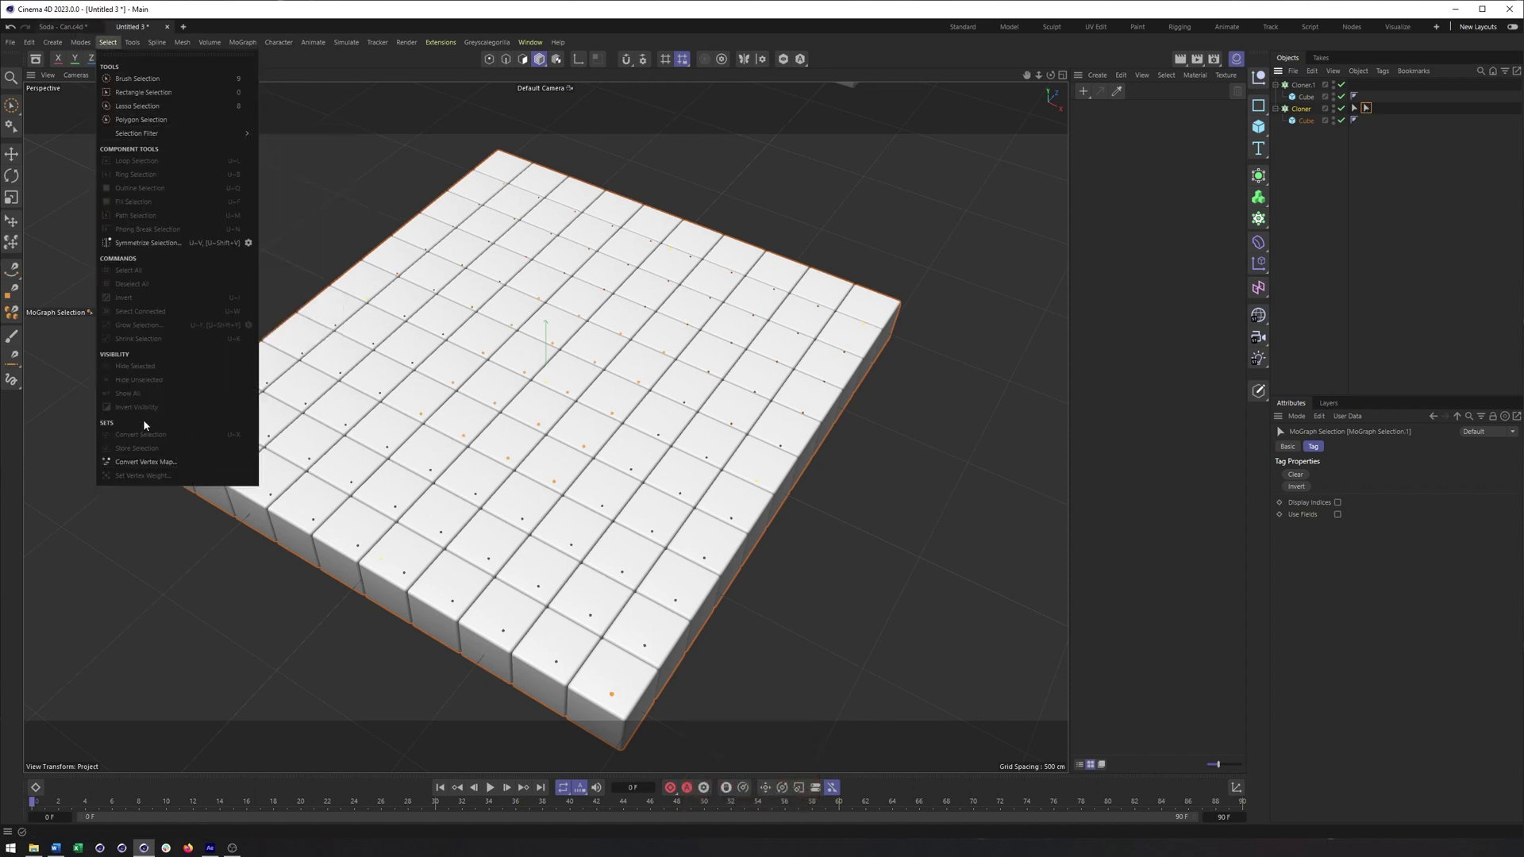
click(1474, 155)
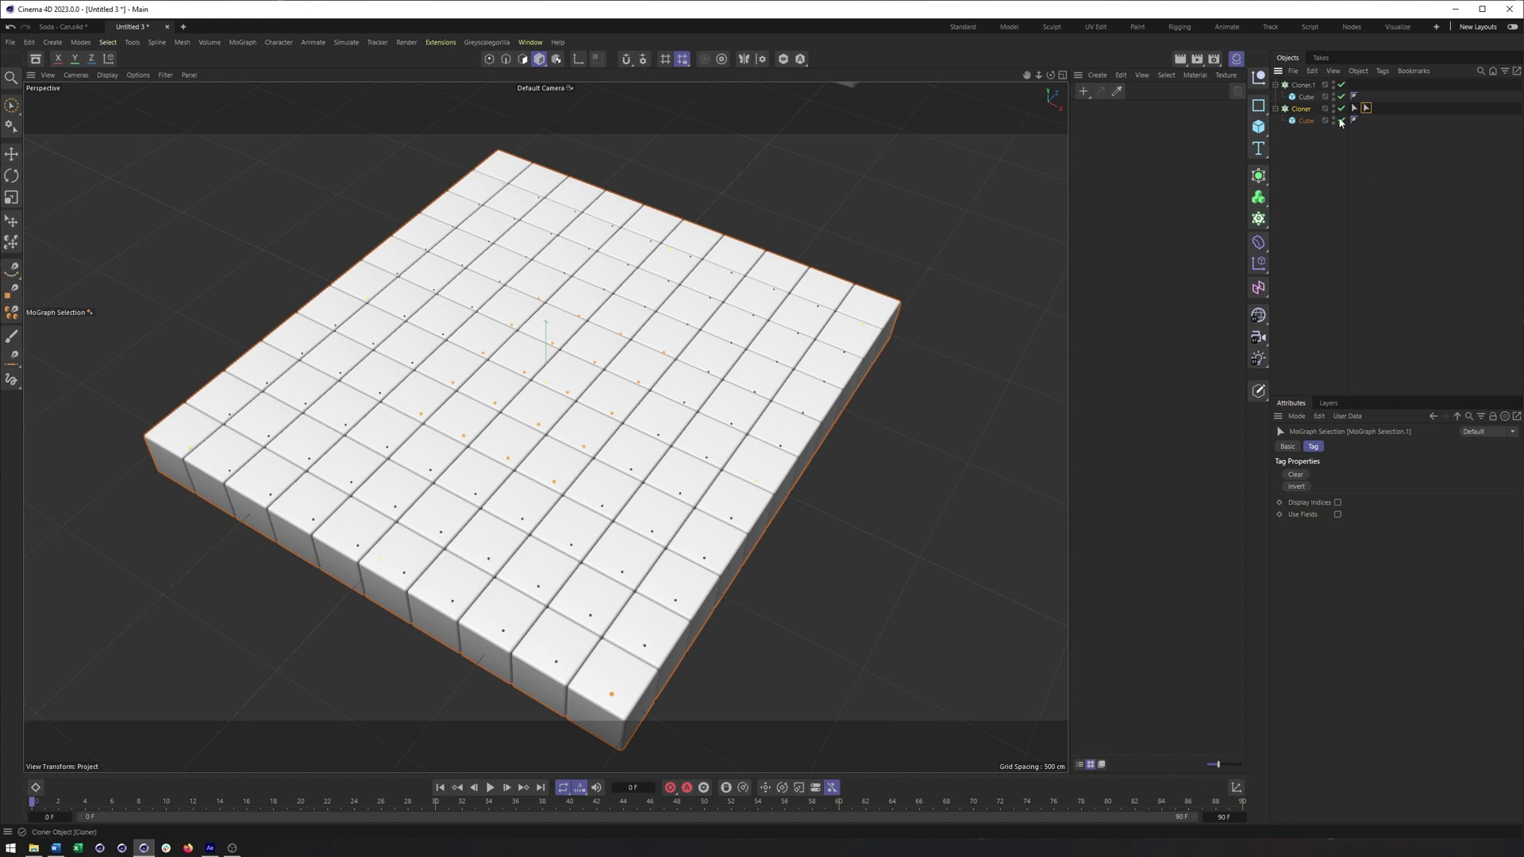
click(1399, 209)
alt+middle_drag(701, 436, 664, 466)
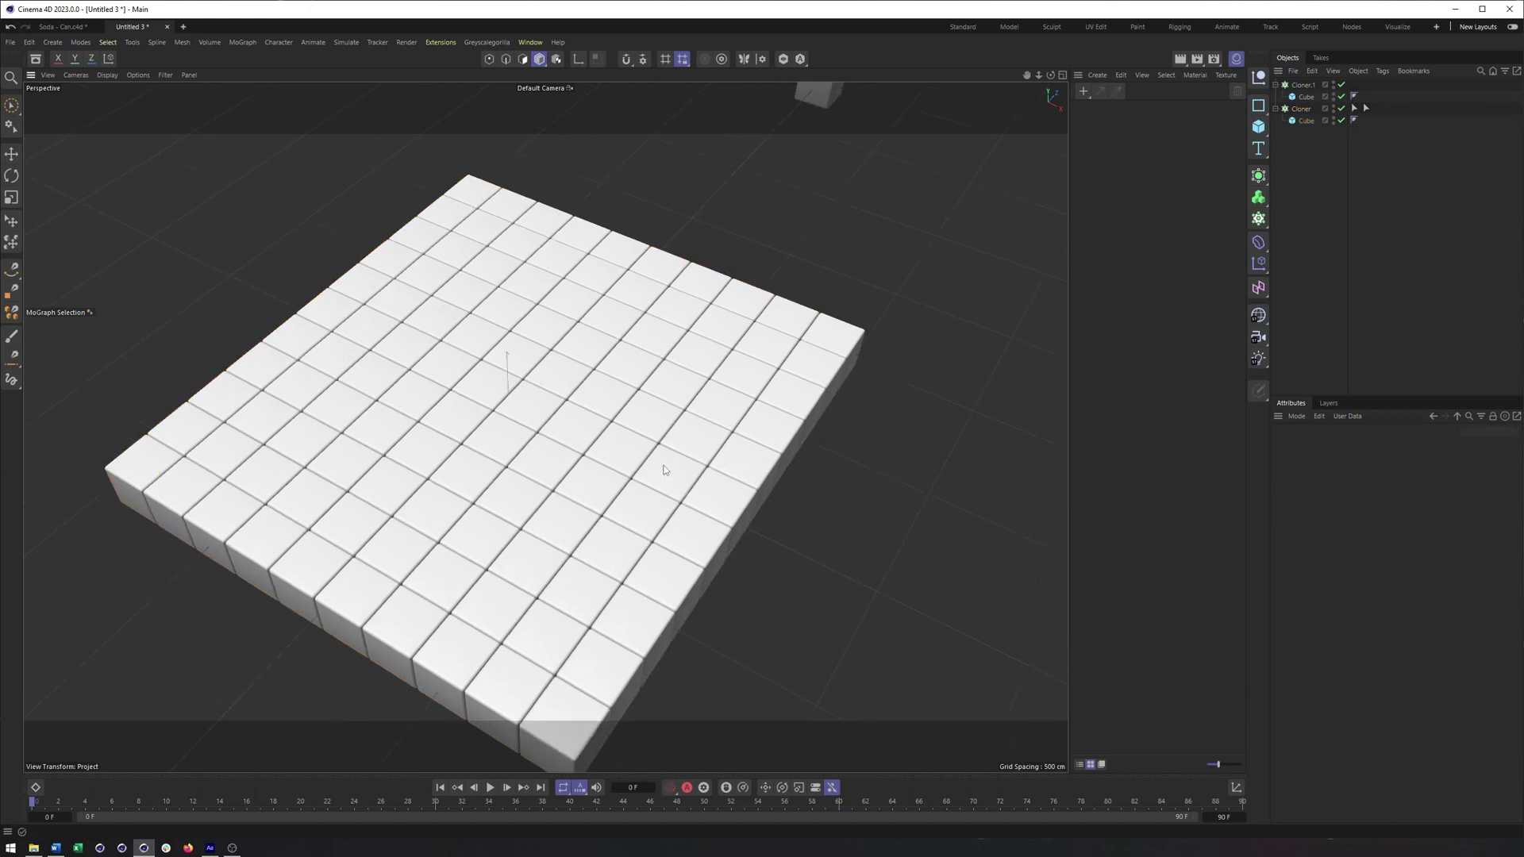
scroll(663, 466, down, 3)
click(1288, 110)
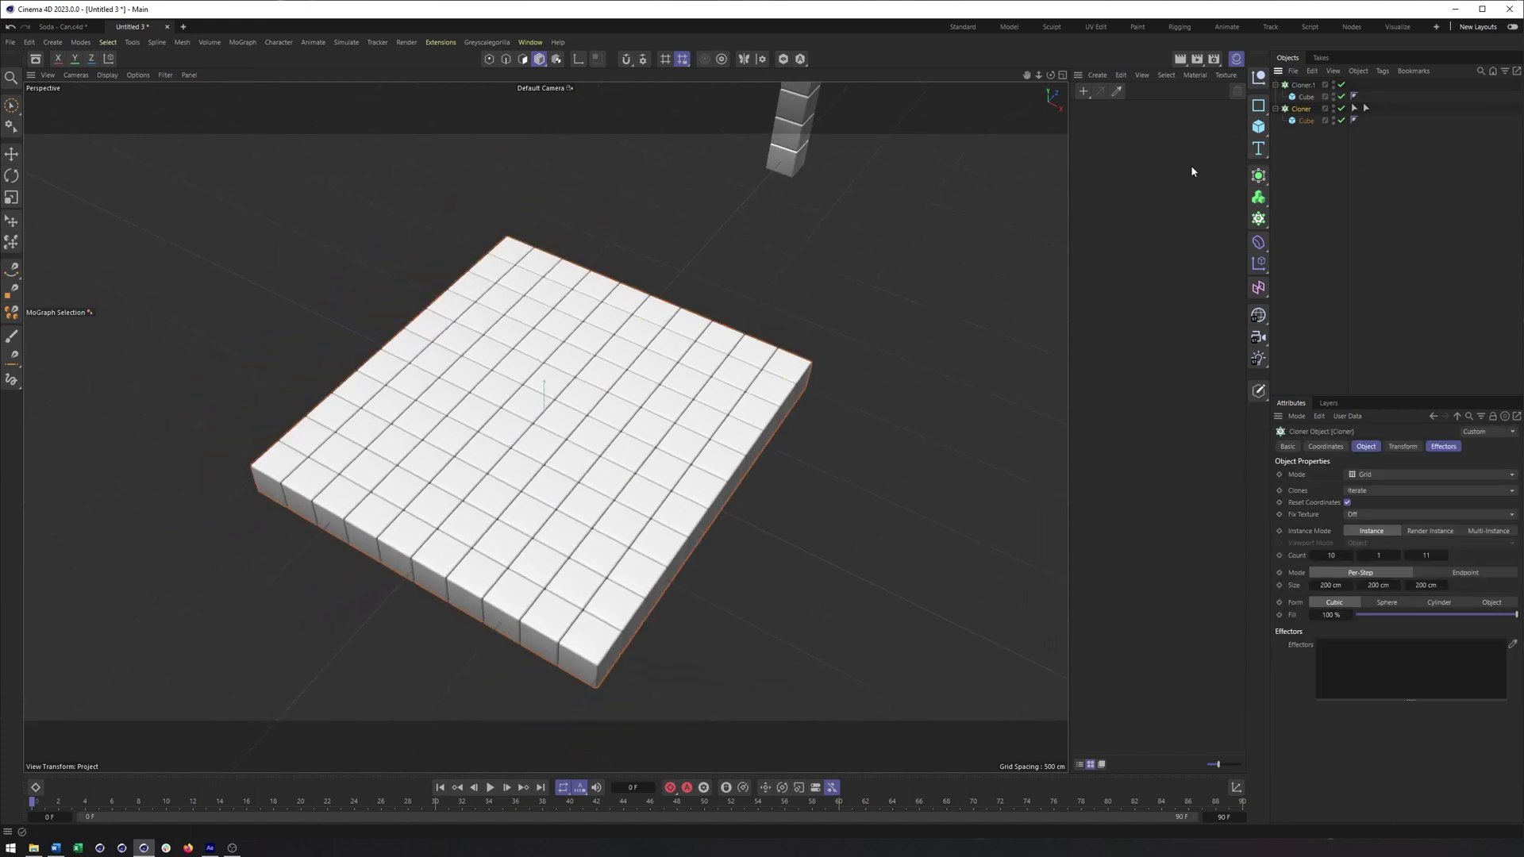
alt+drag(650, 306, 675, 295)
click(1354, 108)
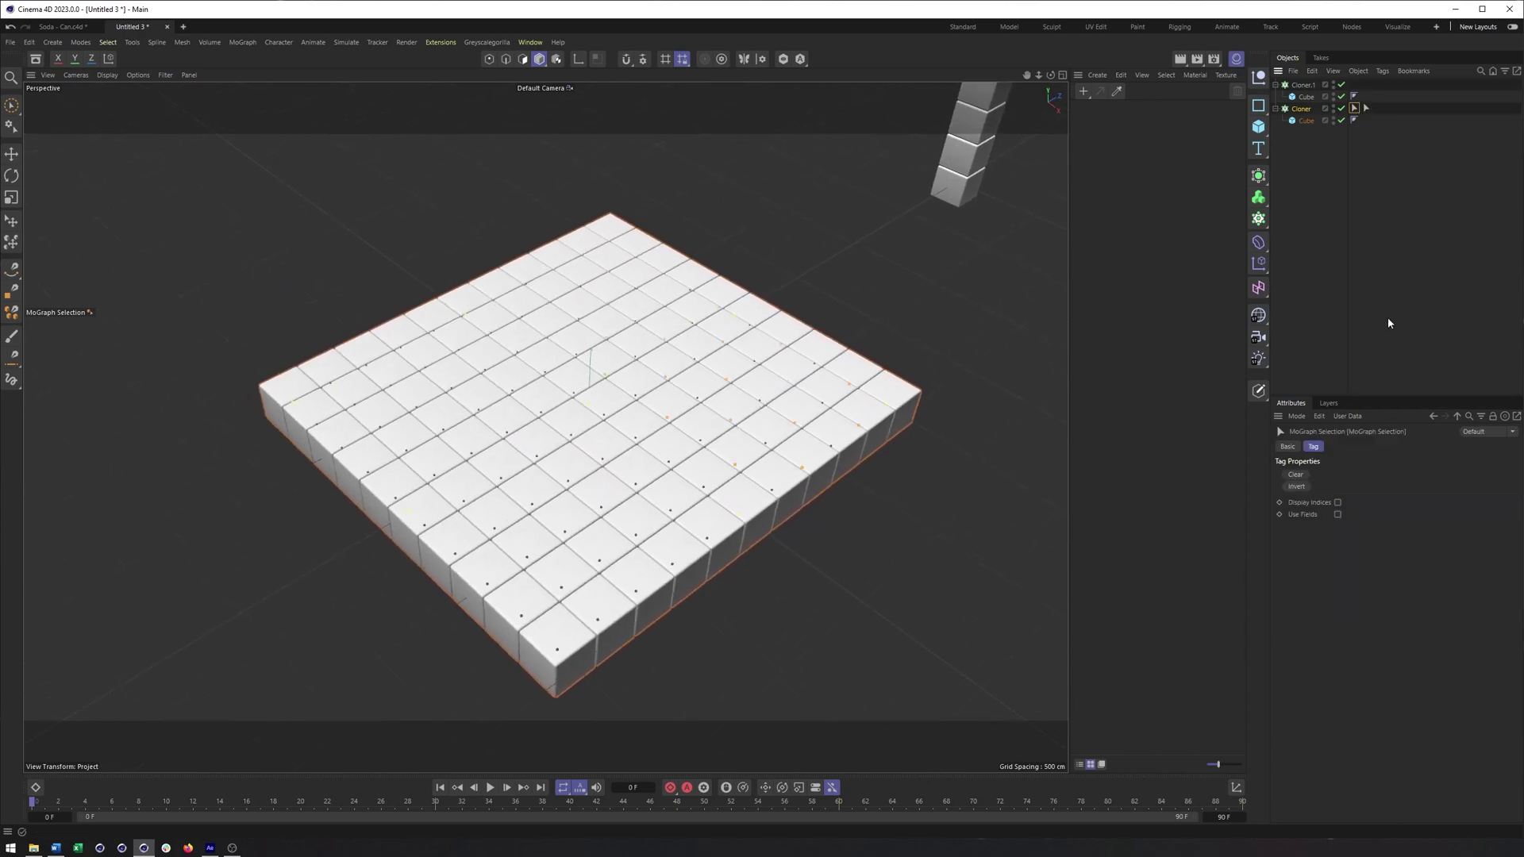
click(1366, 108)
Add a Plain effector to the grid cloner.
click(1287, 113)
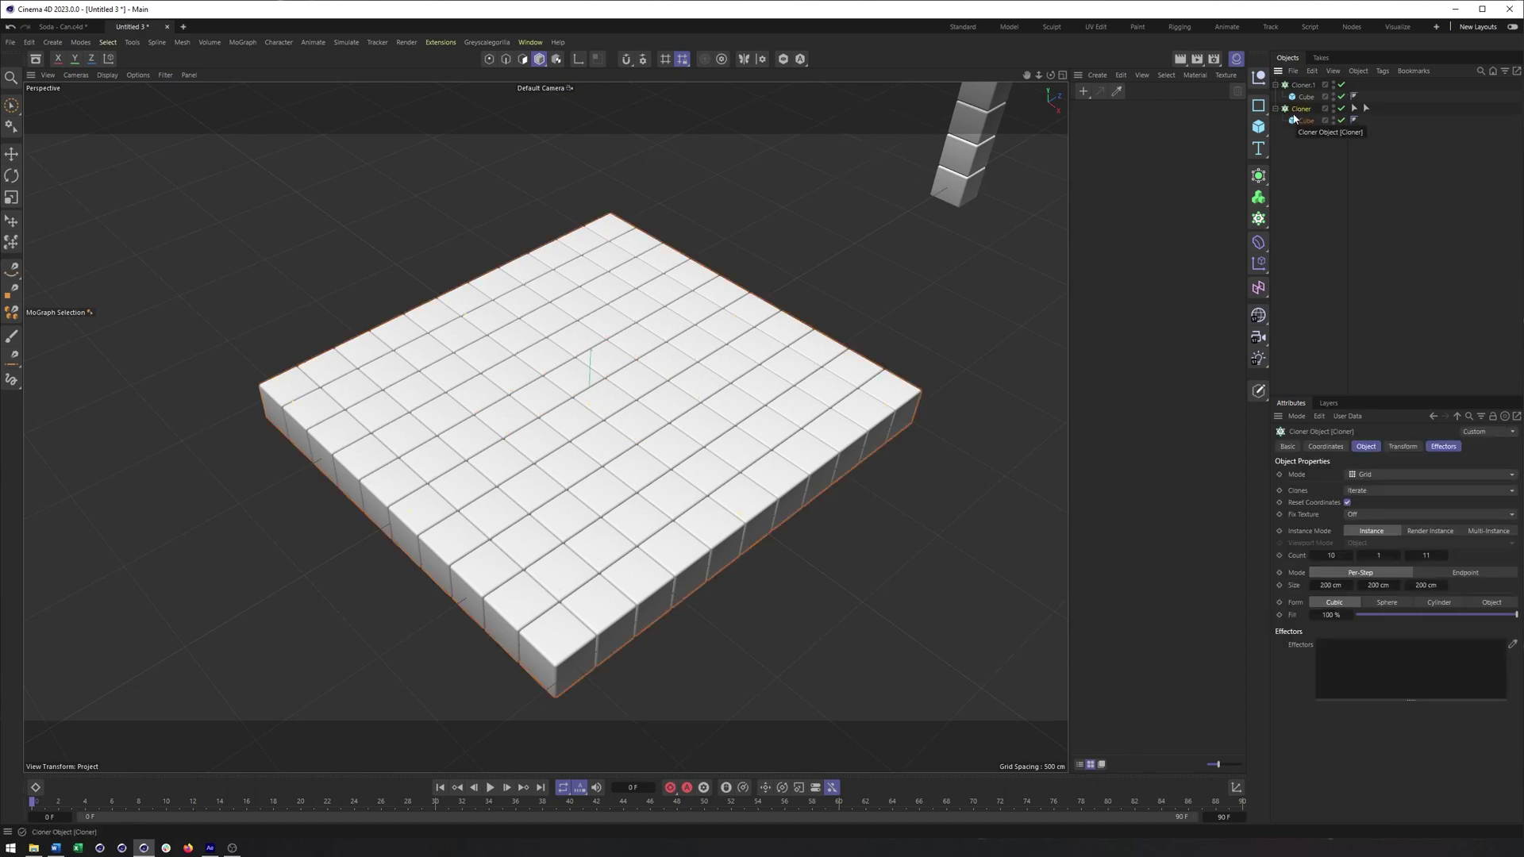
click(1261, 272)
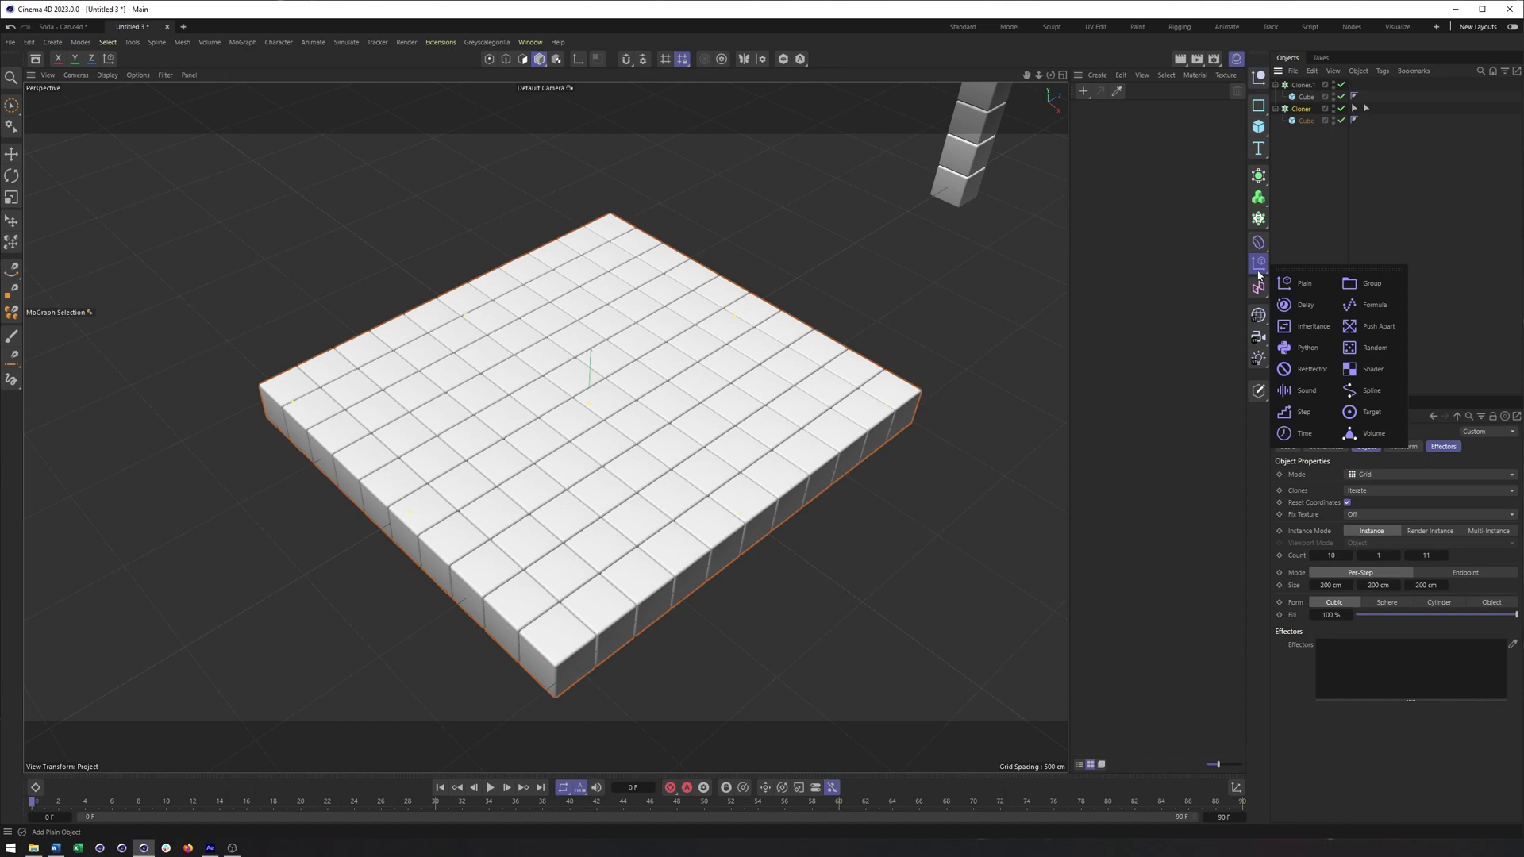
click(1301, 283)
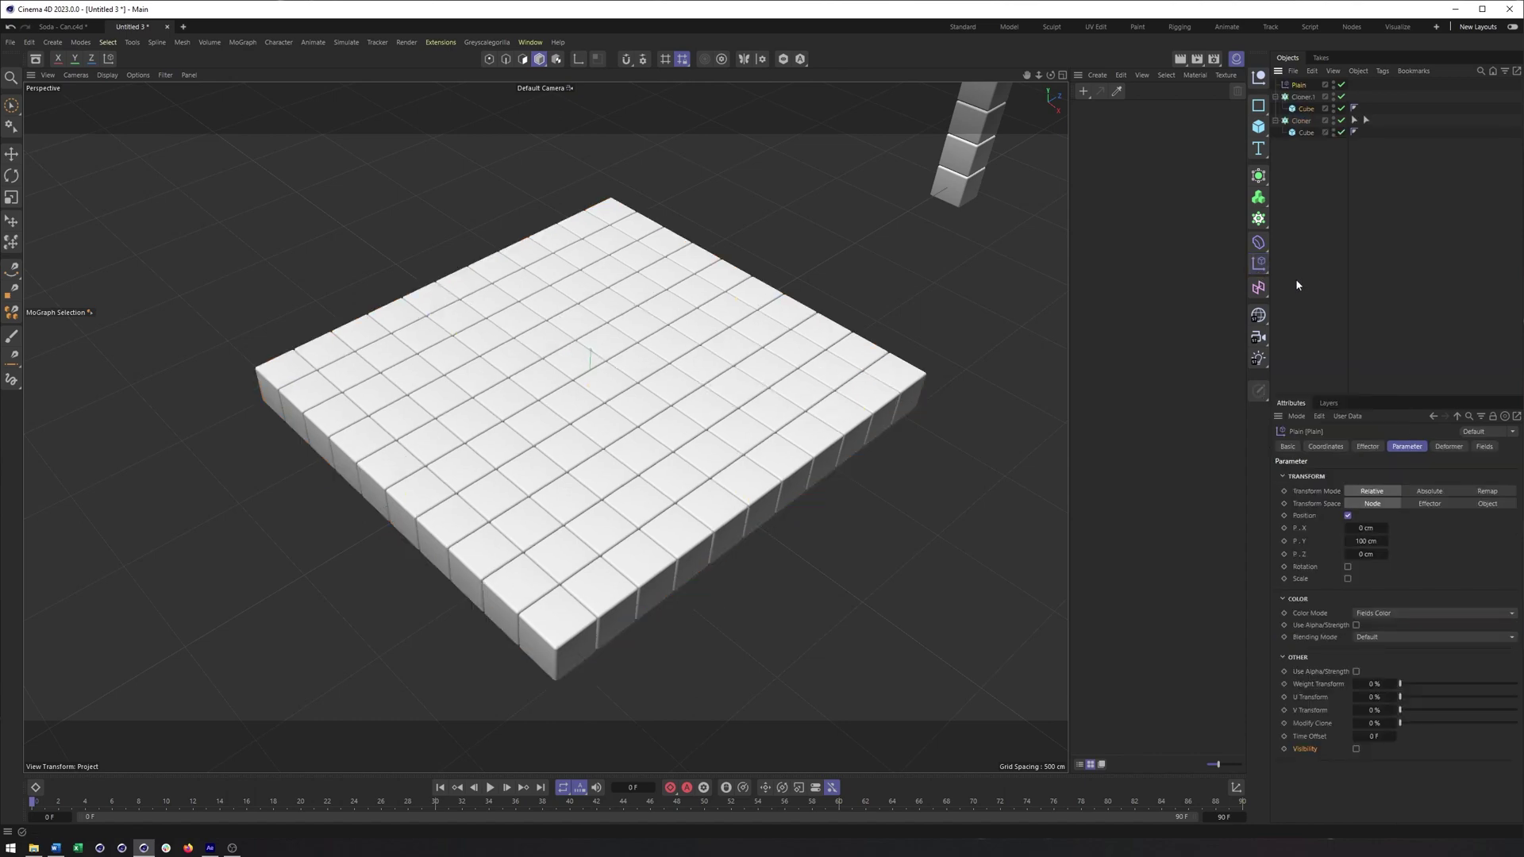
Turn off the Plain effector's position offset and apply a uniform scale of -1 instead.
click(1348, 516)
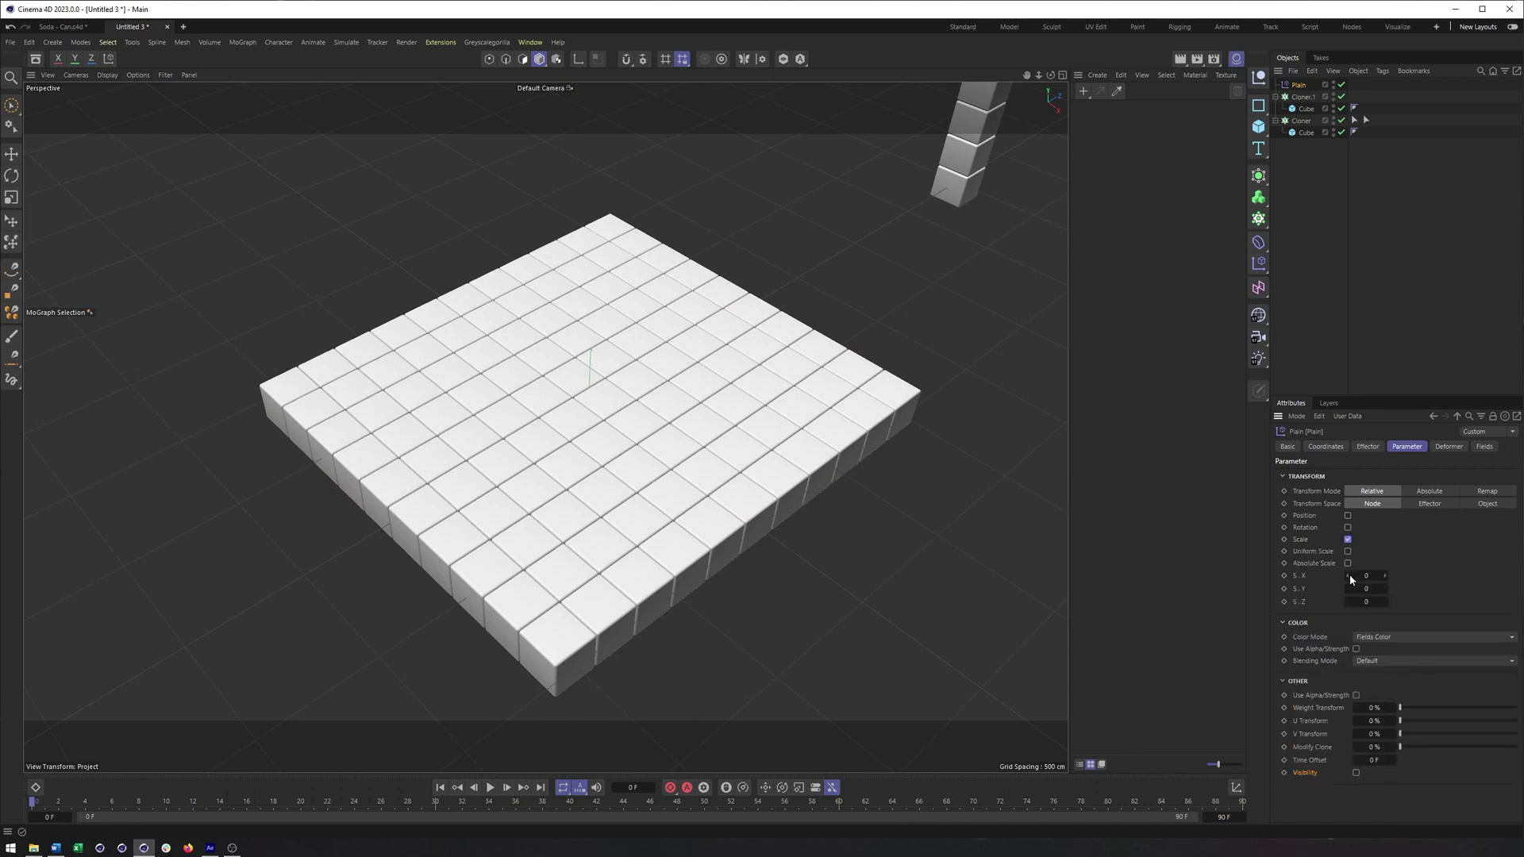
click(1348, 550)
click(1365, 576)
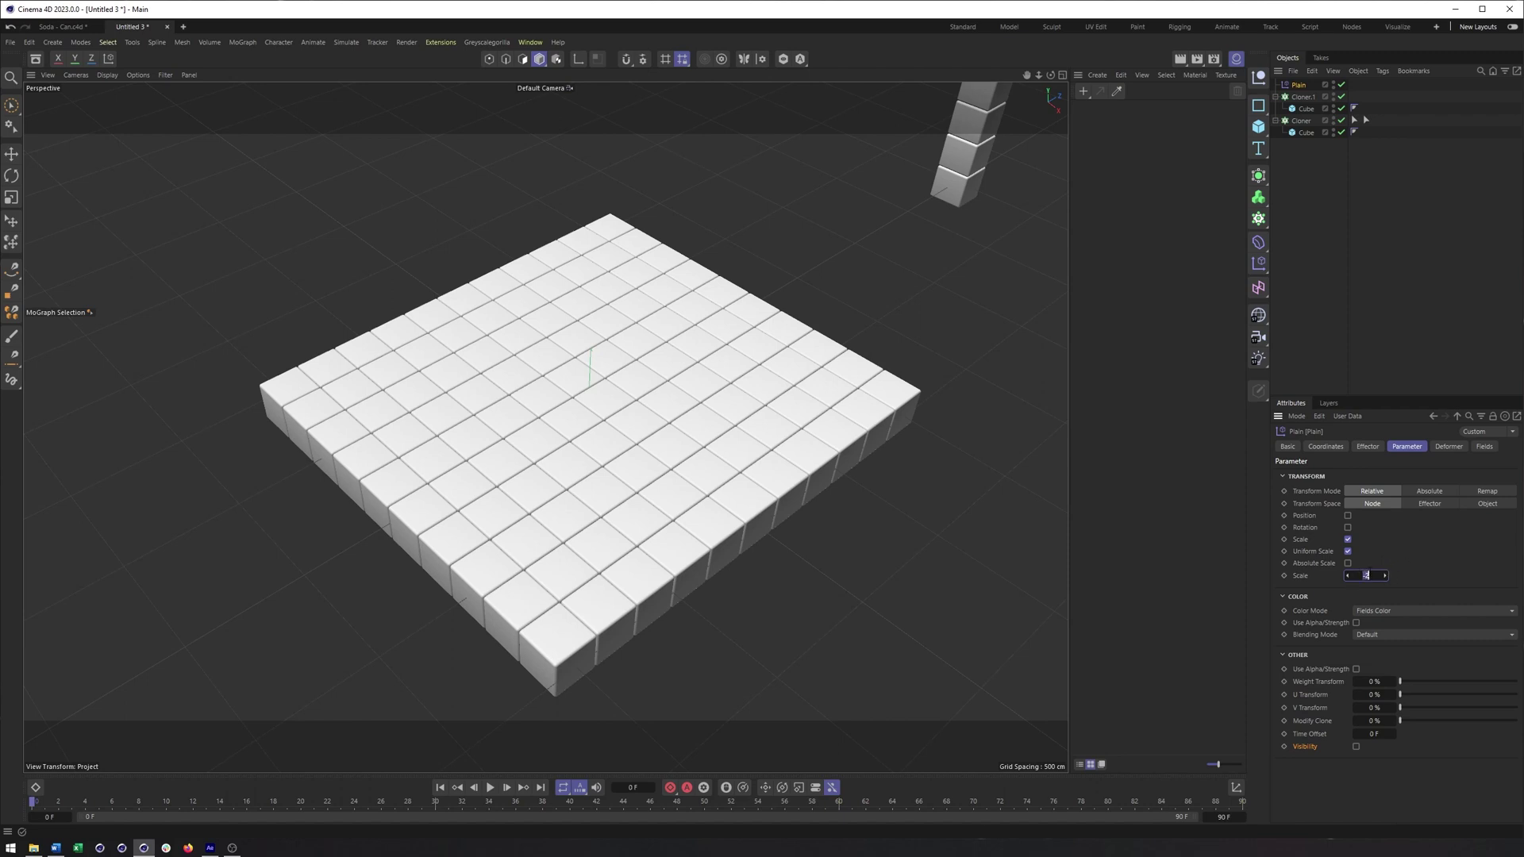
text(-1)
key(Return)
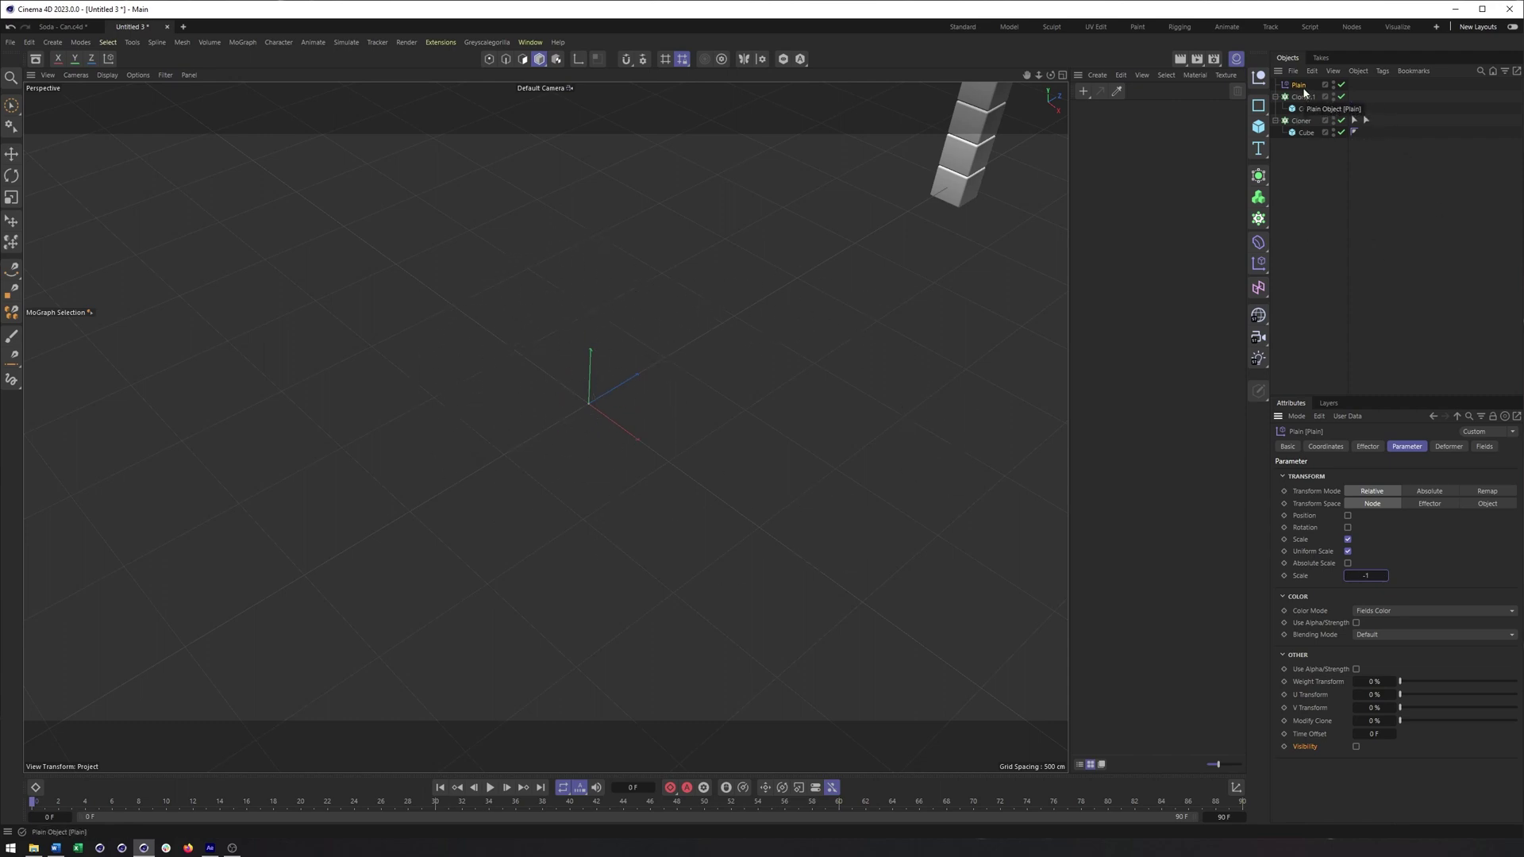
Restrict the Plain effector to the tag MoGraph Selection, and swap that for MoGraph Selection.1.
click(1367, 447)
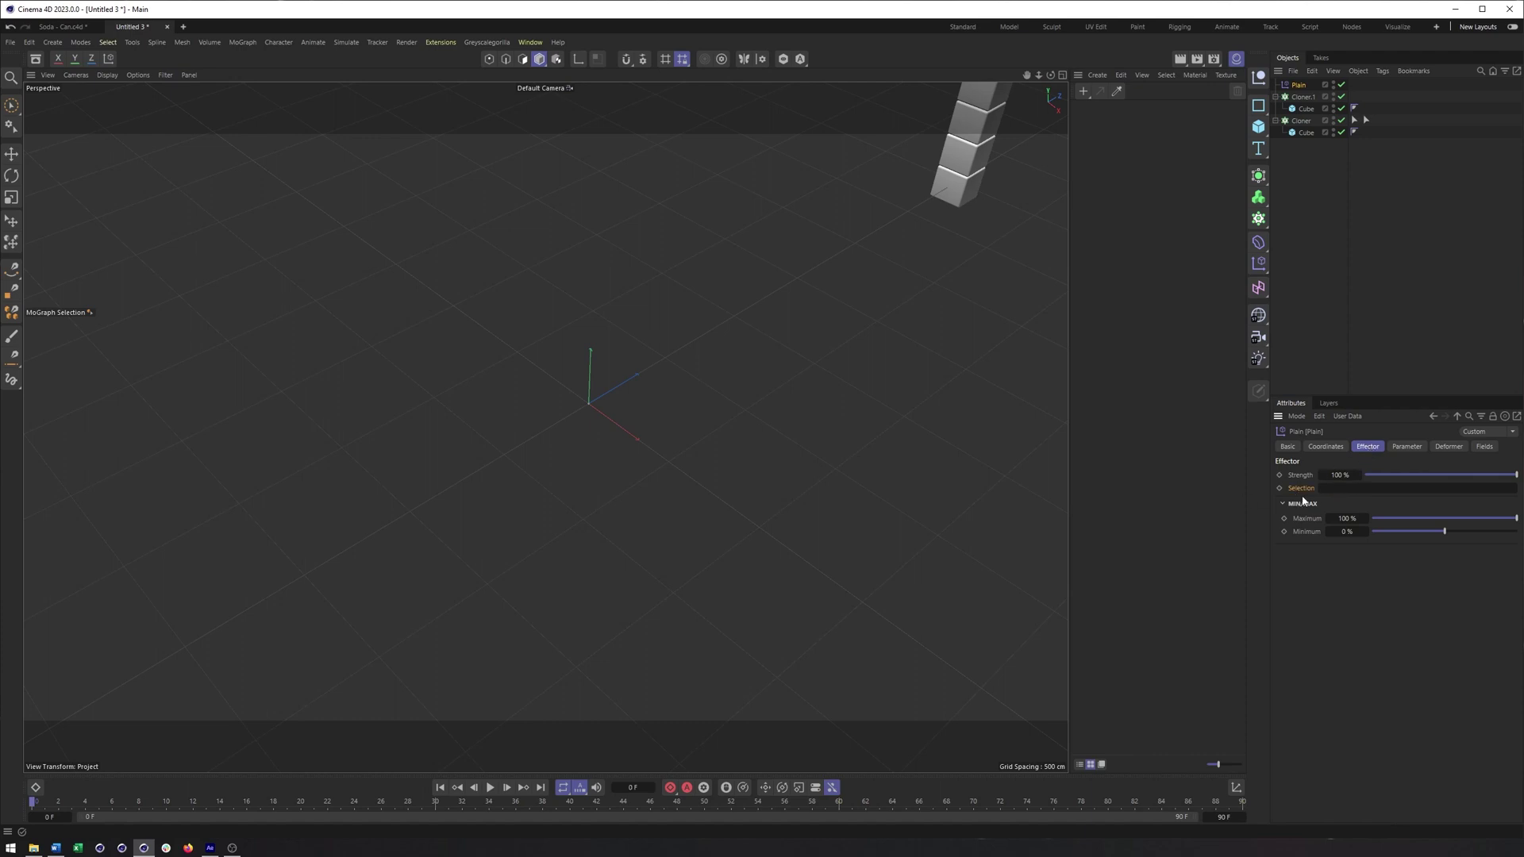
drag(1366, 120, 1340, 493)
mouse_move(633, 425)
alt+mouse_down()
mouse_move(662, 515)
mouse_move(664, 442)
alt+mouse_up()
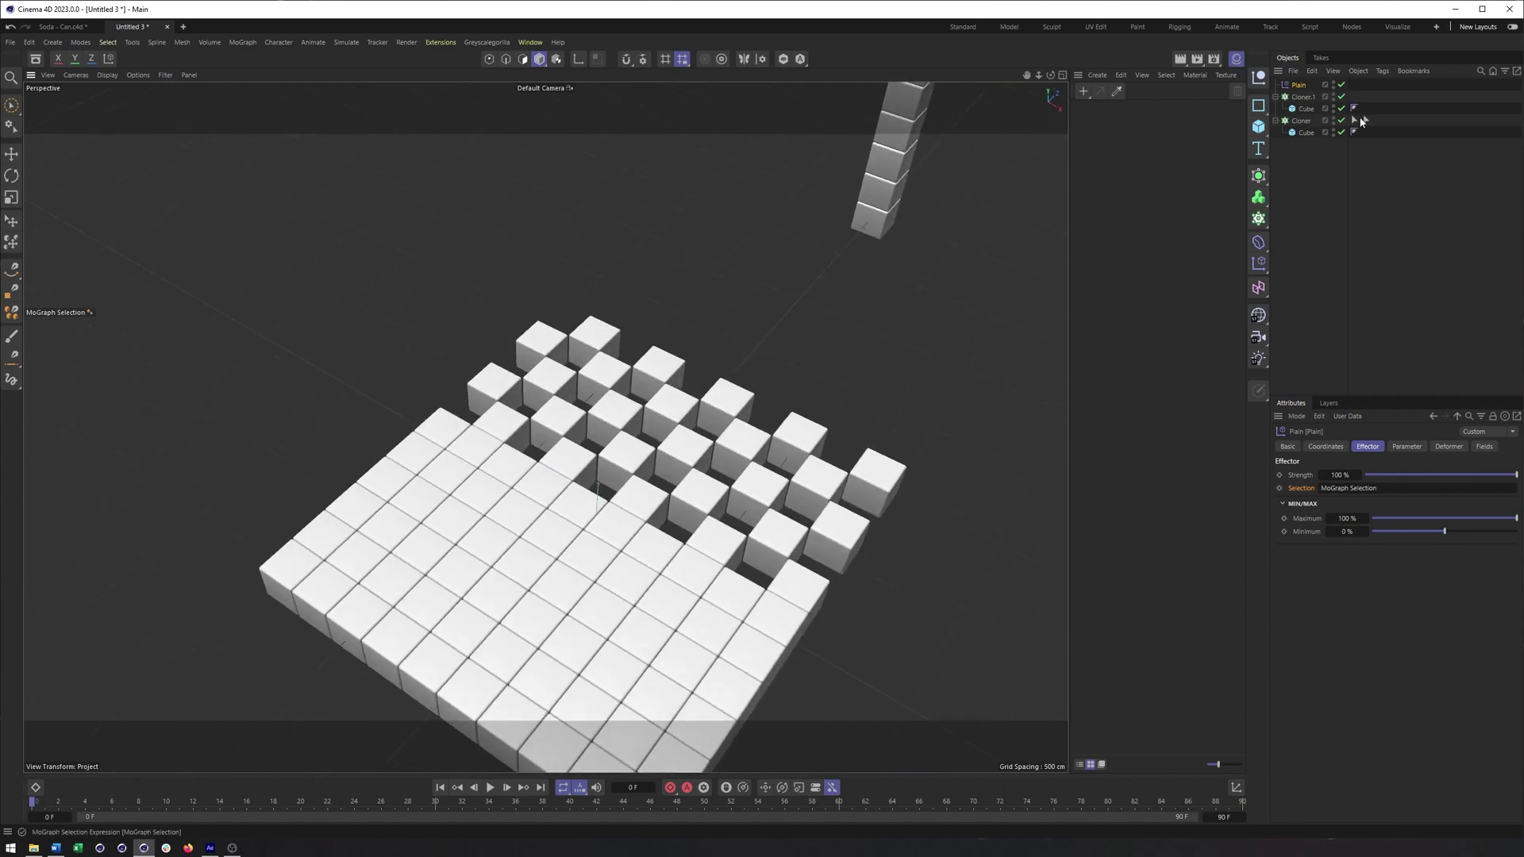
drag(1365, 120, 1376, 199)
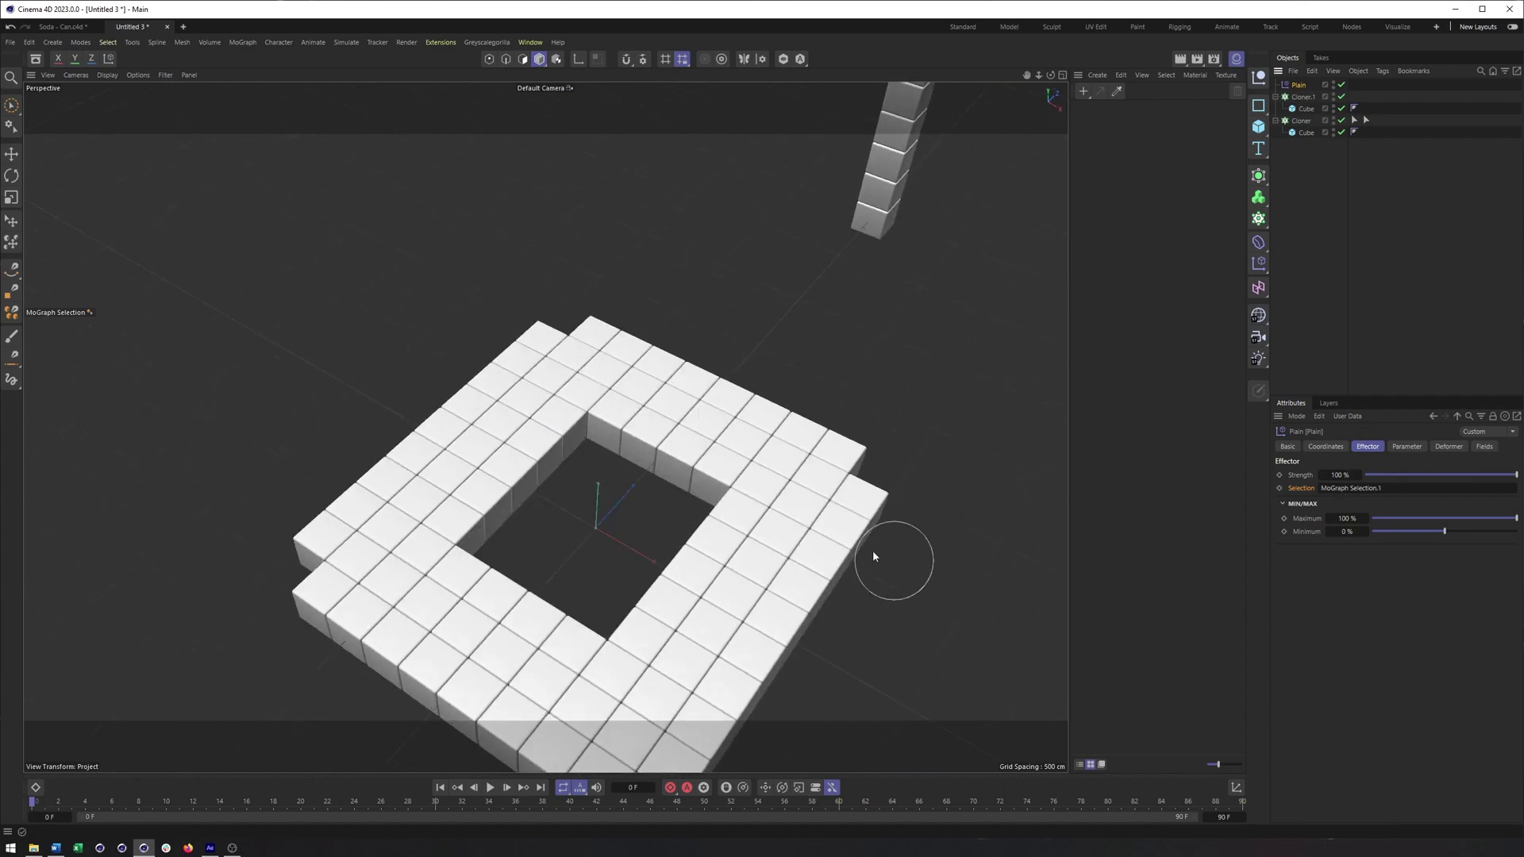
Add a second Plain effector to the grid cloner.
alt+middle_drag(732, 440, 732, 345)
alt+drag(727, 346, 763, 340)
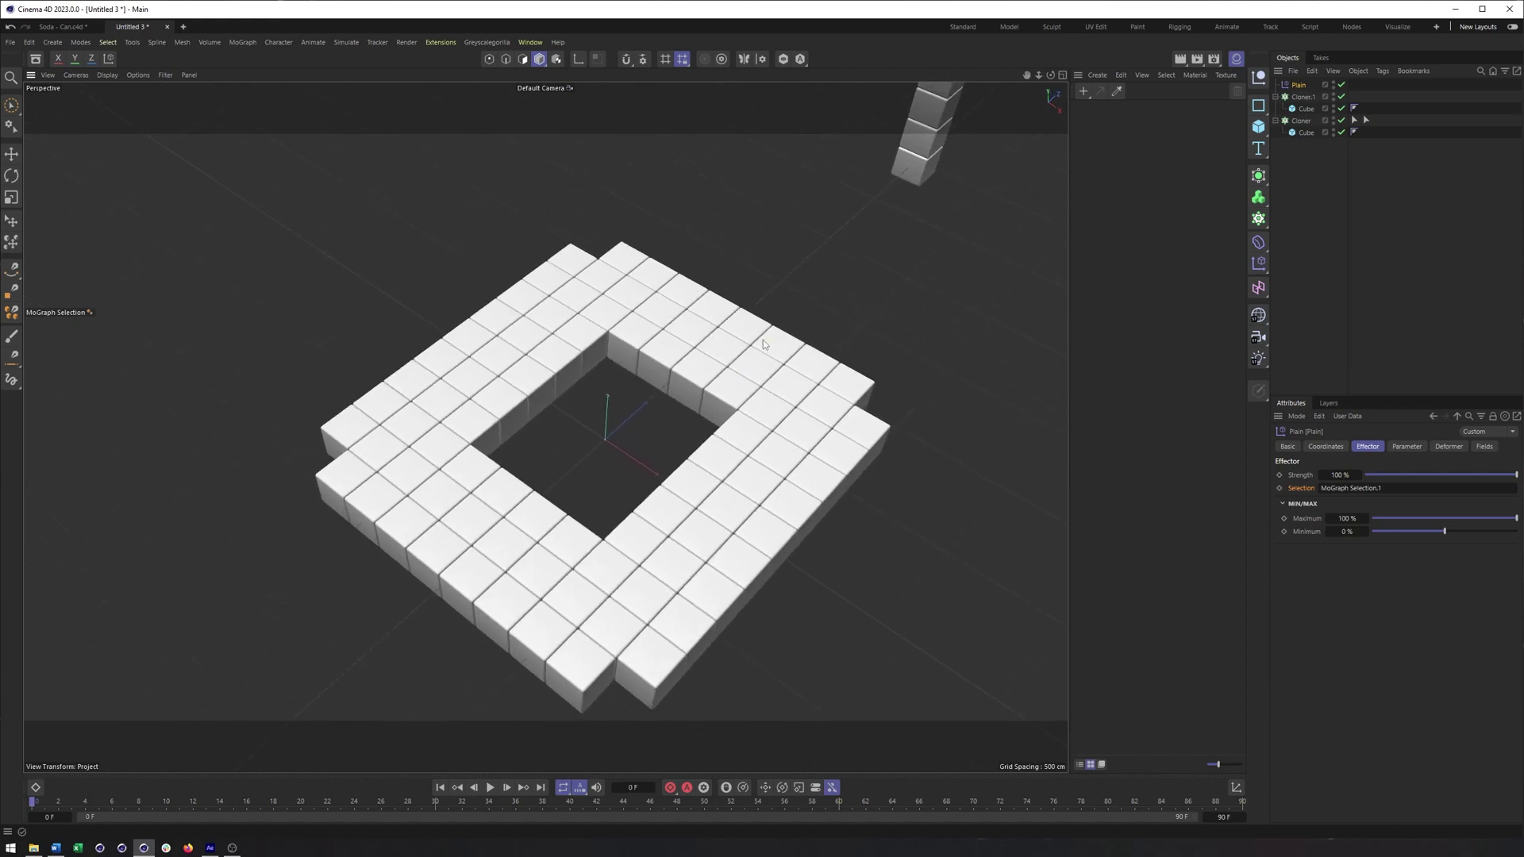
click(1385, 209)
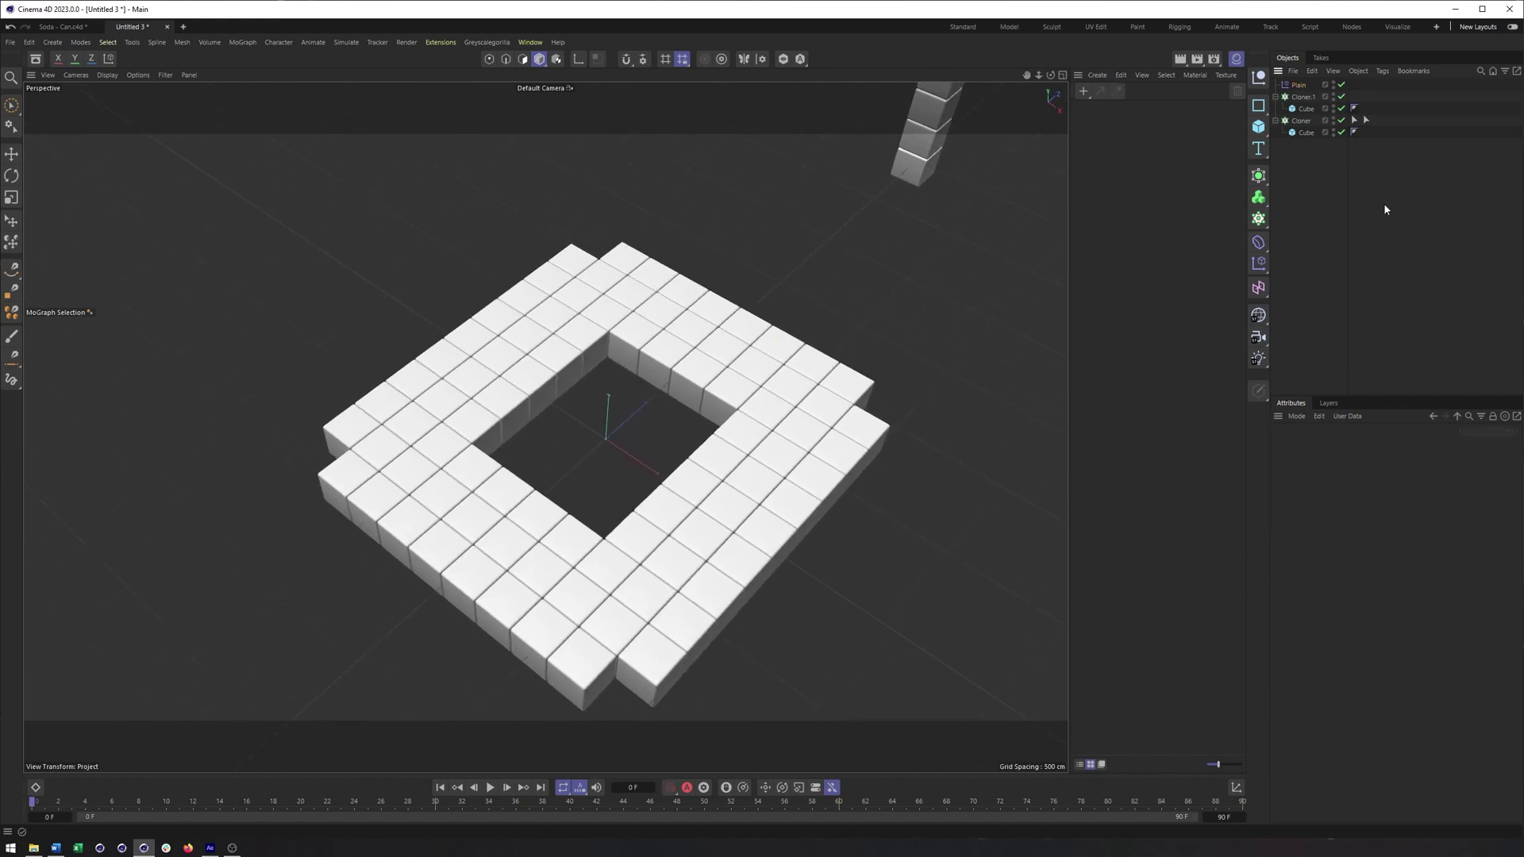
click(1300, 121)
click(1260, 265)
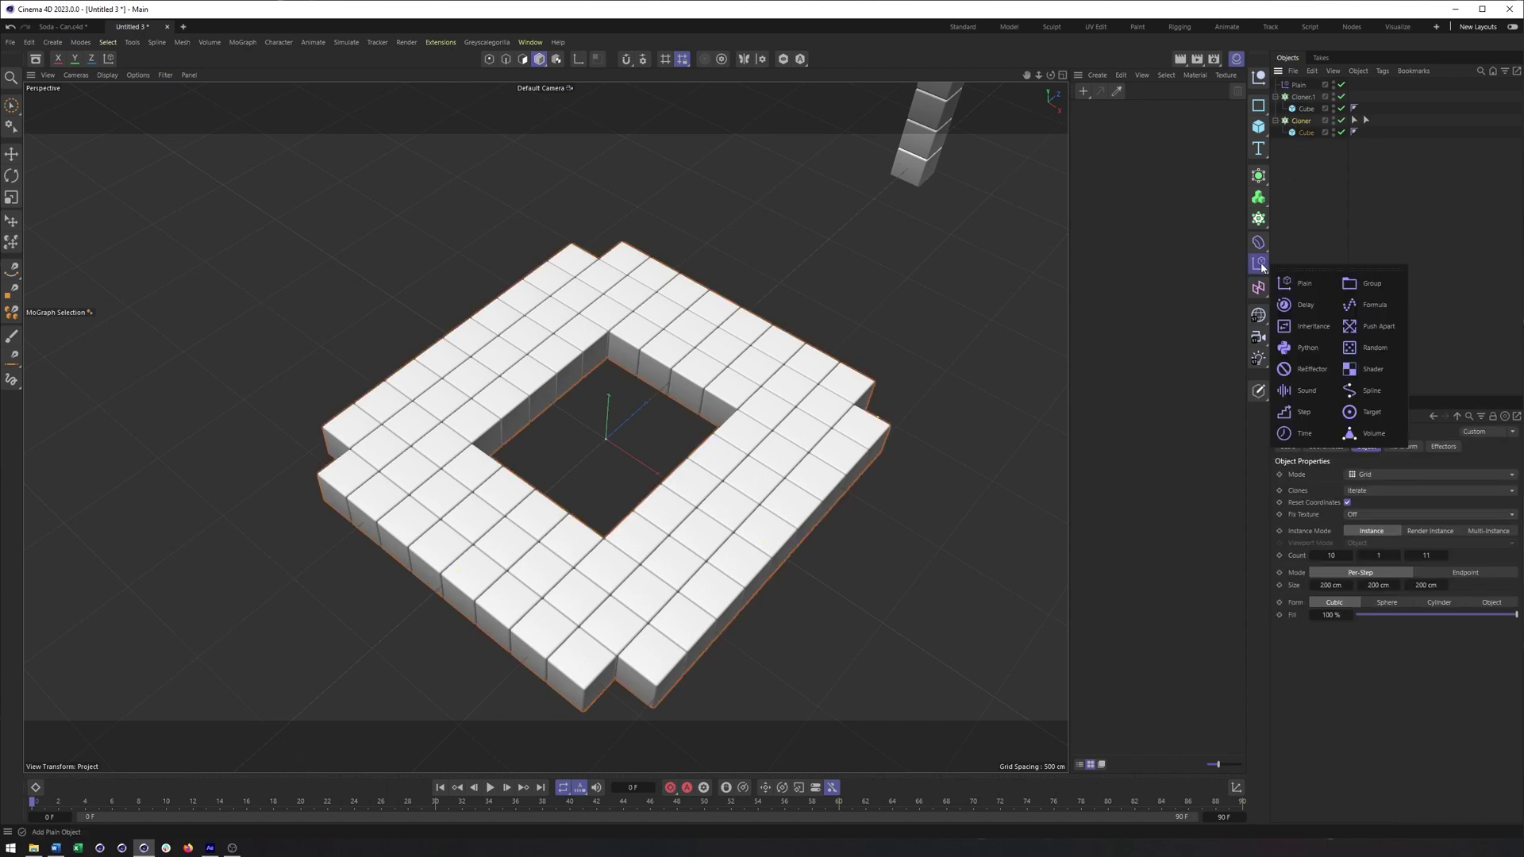
click(1327, 283)
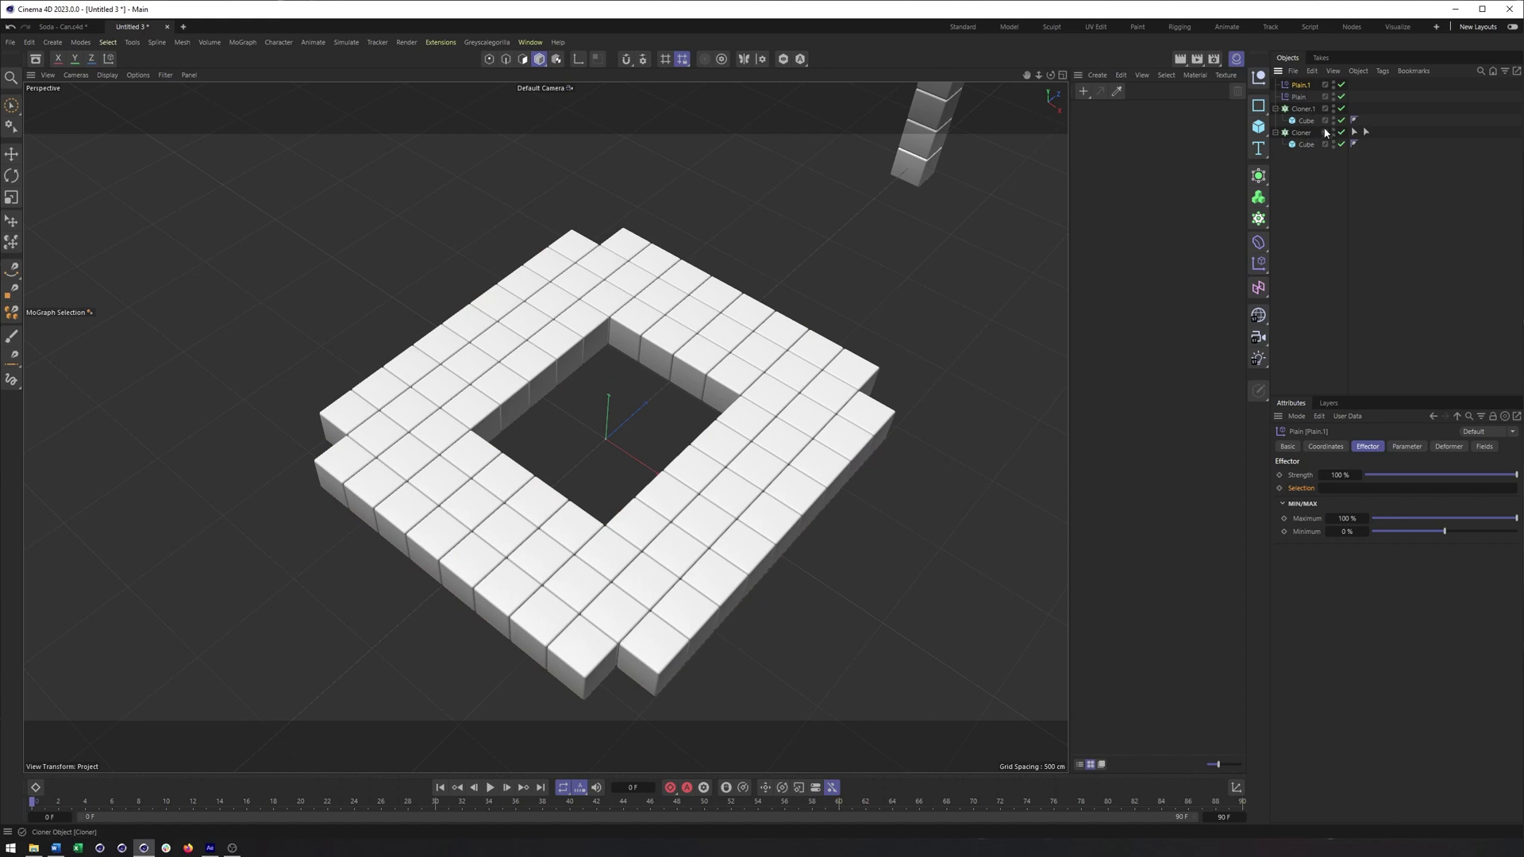
Restrict the second Plain effector to the tag MoGraph Selection and compare it with the clones stored in MoGraph Selection.1.
click(1300, 85)
drag(1353, 132, 1363, 489)
alt+drag(681, 408, 611, 349)
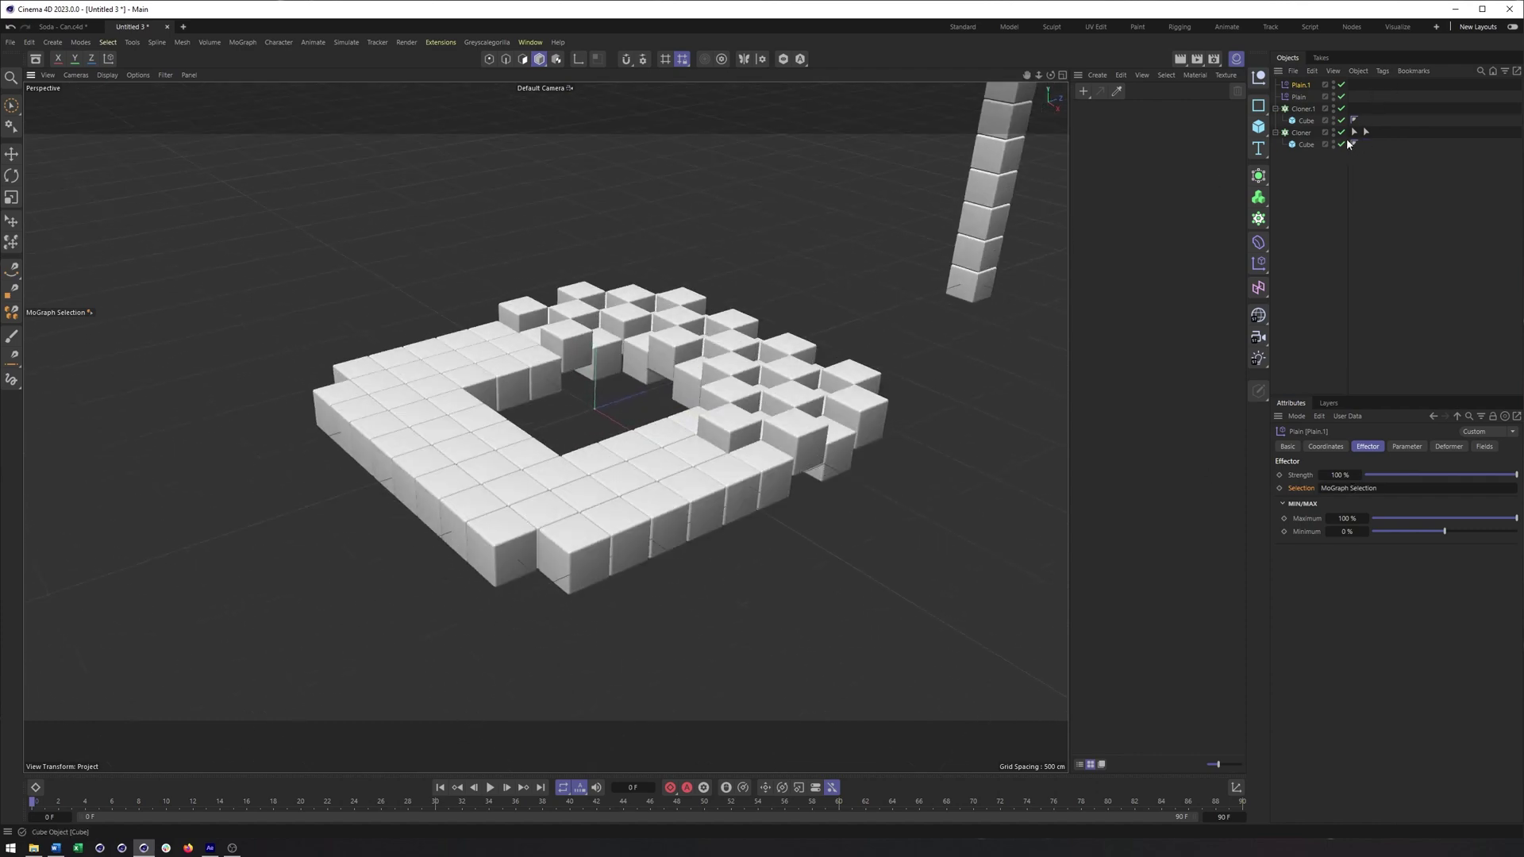
click(1365, 132)
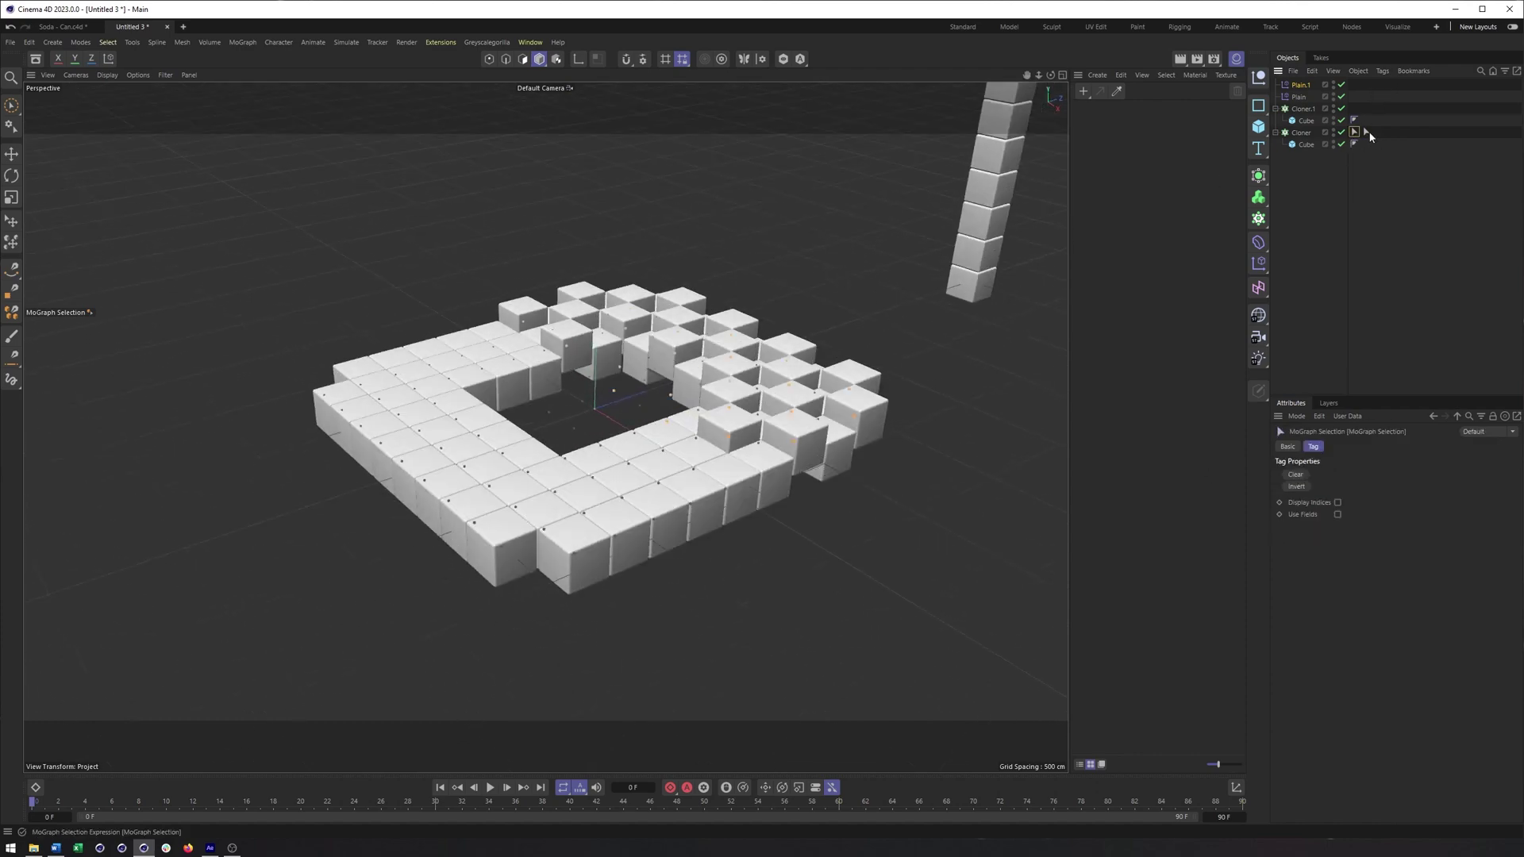
click(1300, 96)
alt+drag(802, 443, 644, 503)
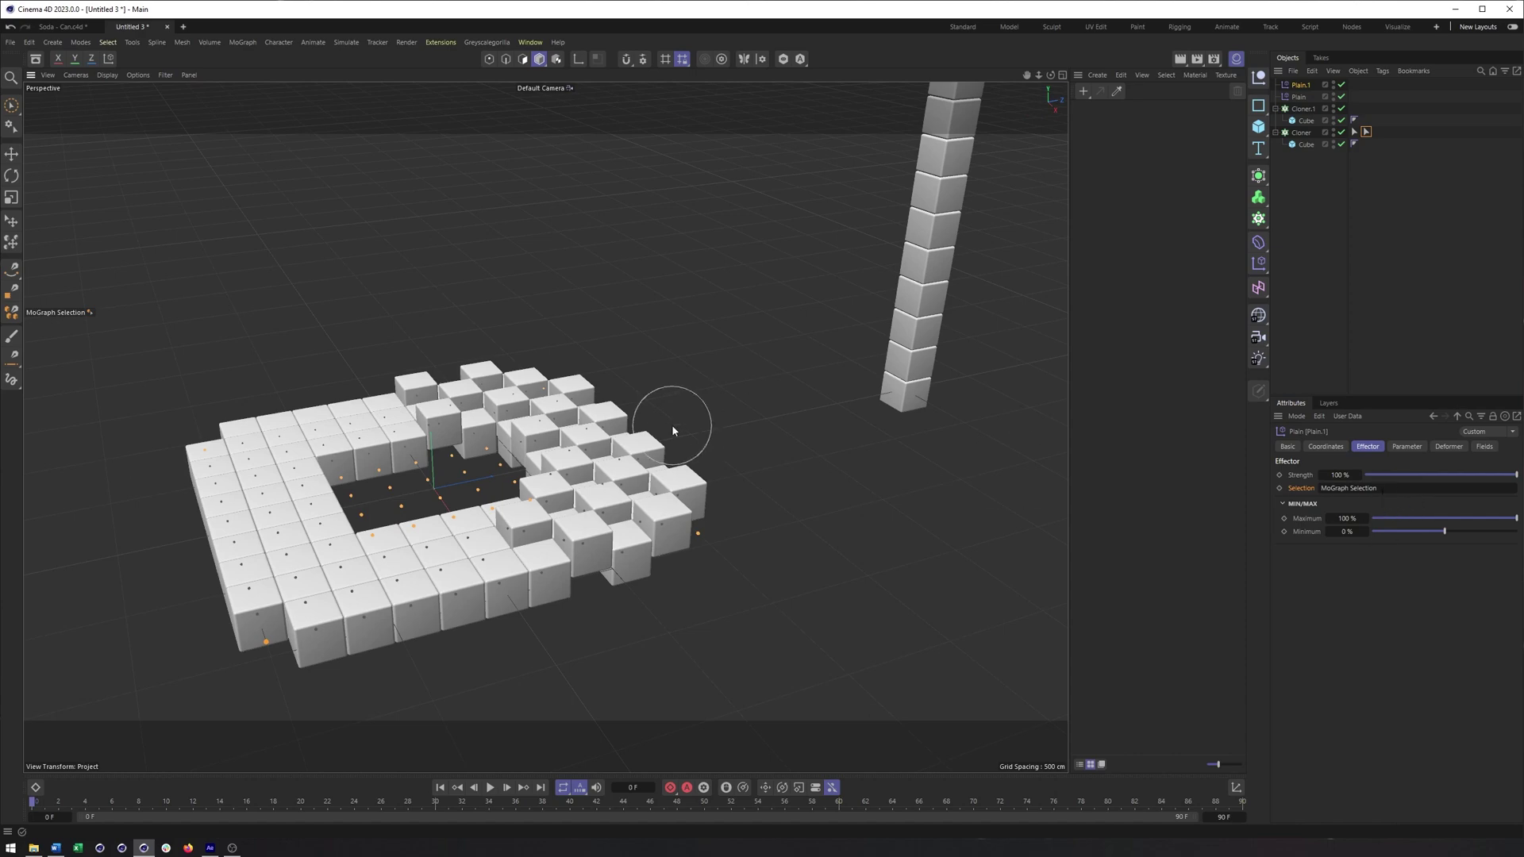
Activate the MoGraph Weight Paintbrush for the linear cloner.
alt+drag(757, 418, 1292, 292)
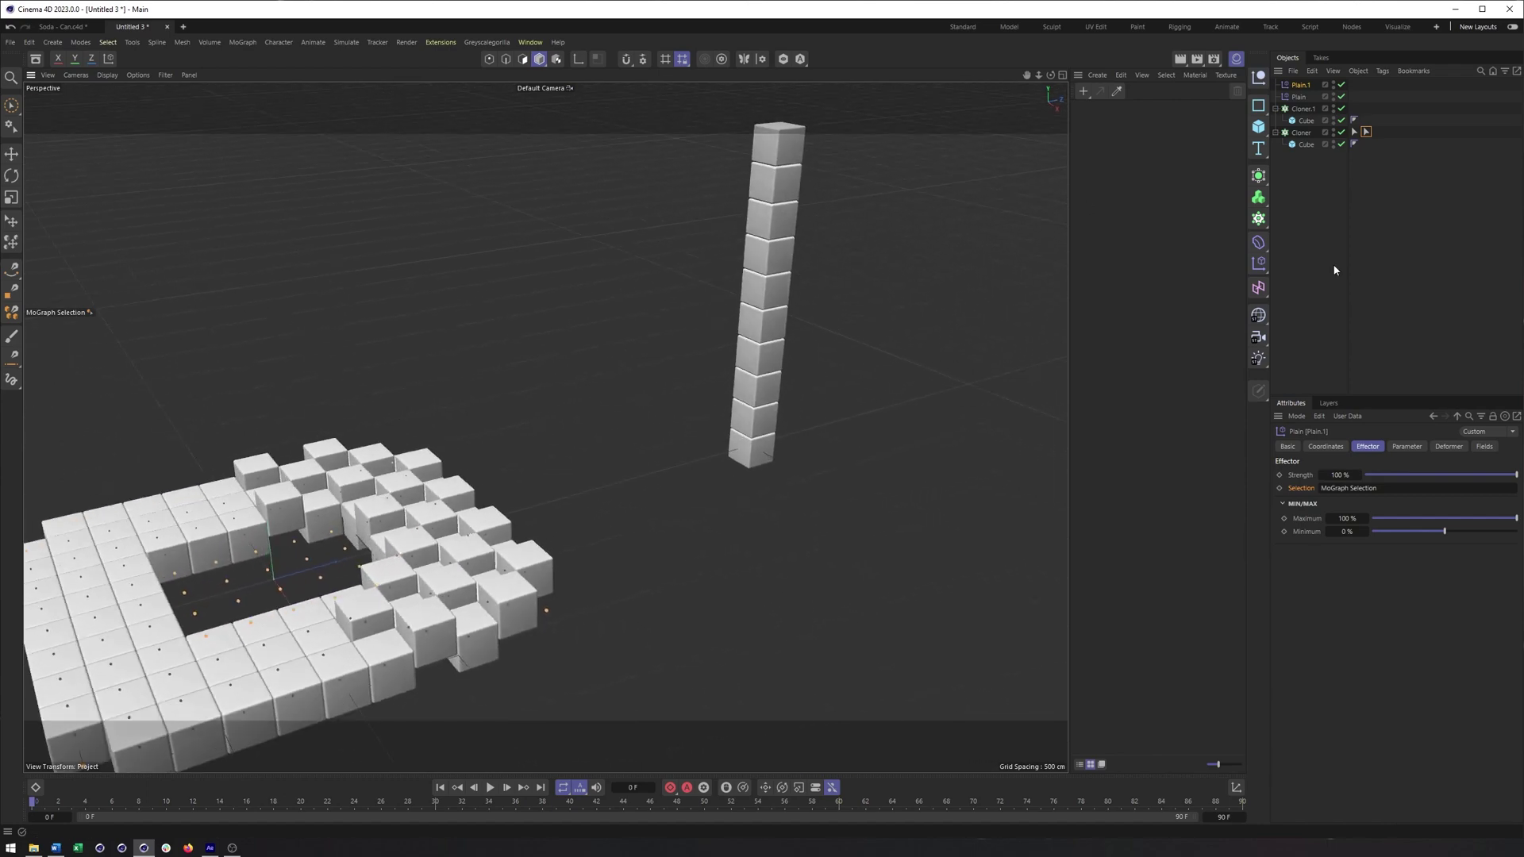
click(1303, 108)
alt+drag(603, 397, 740, 420)
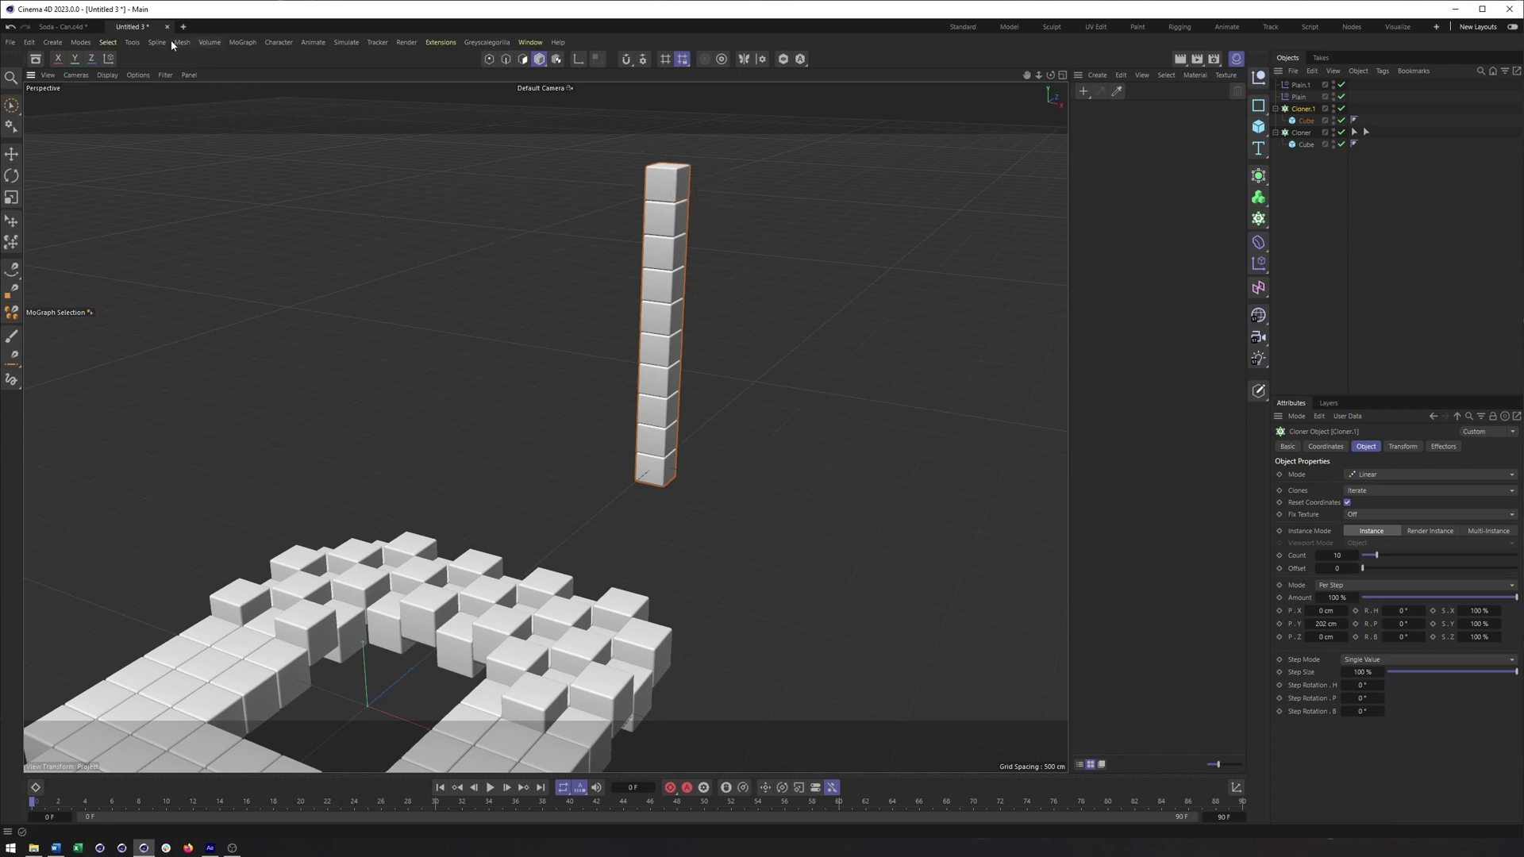
click(245, 42)
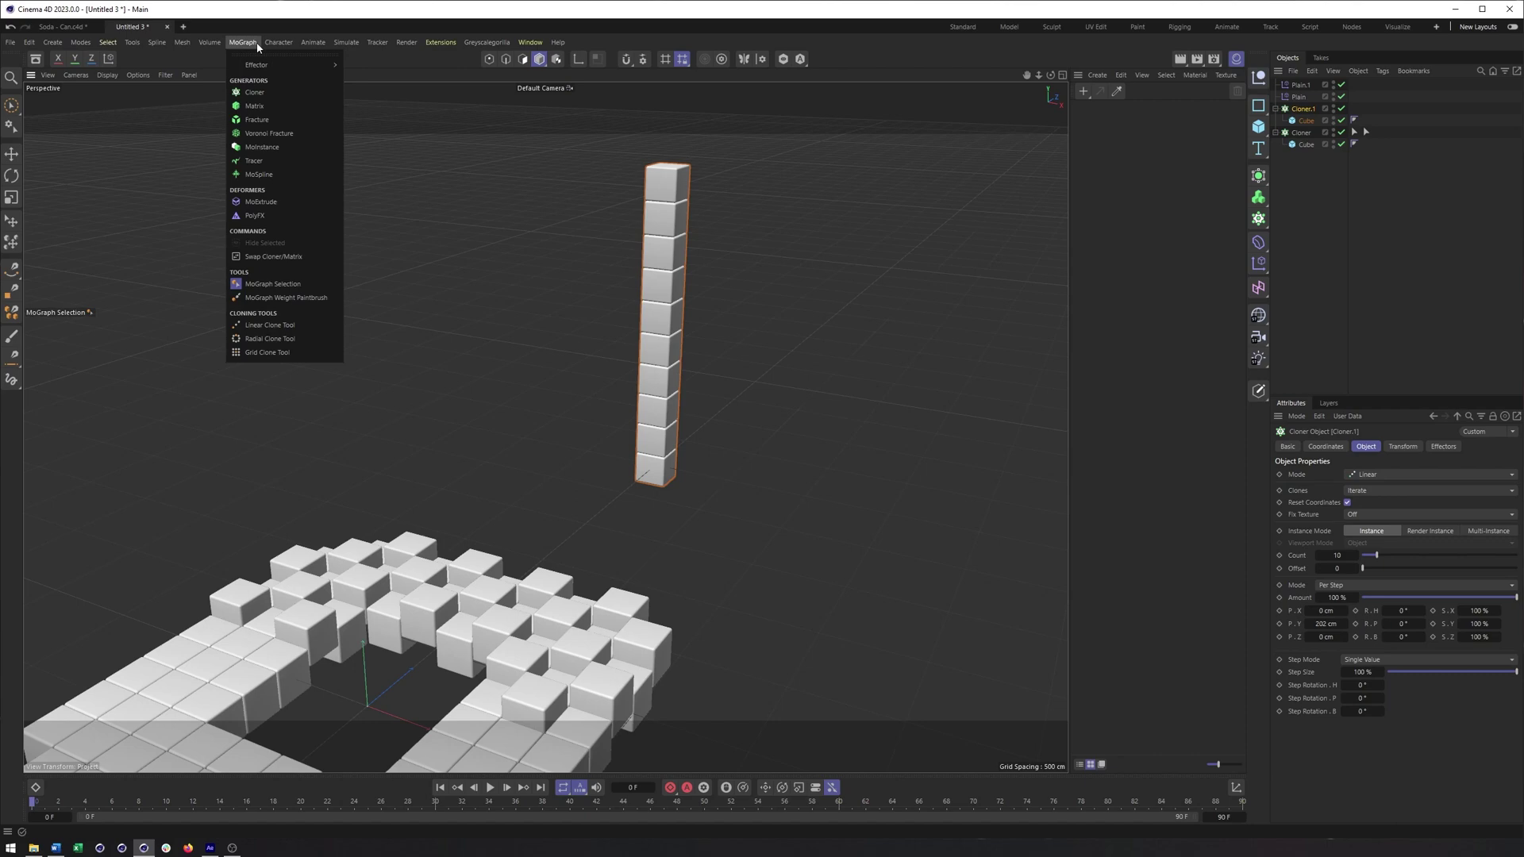
click(270, 297)
mouse_move(290, 302)
alt+mouse_down()
mouse_move(469, 315)
mouse_move(490, 346)
alt+mouse_up()
alt+drag(489, 346, 540, 350)
mouse_move(436, 227)
middle_down()
mouse_move(460, 223)
mouse_move(442, 223)
middle_up()
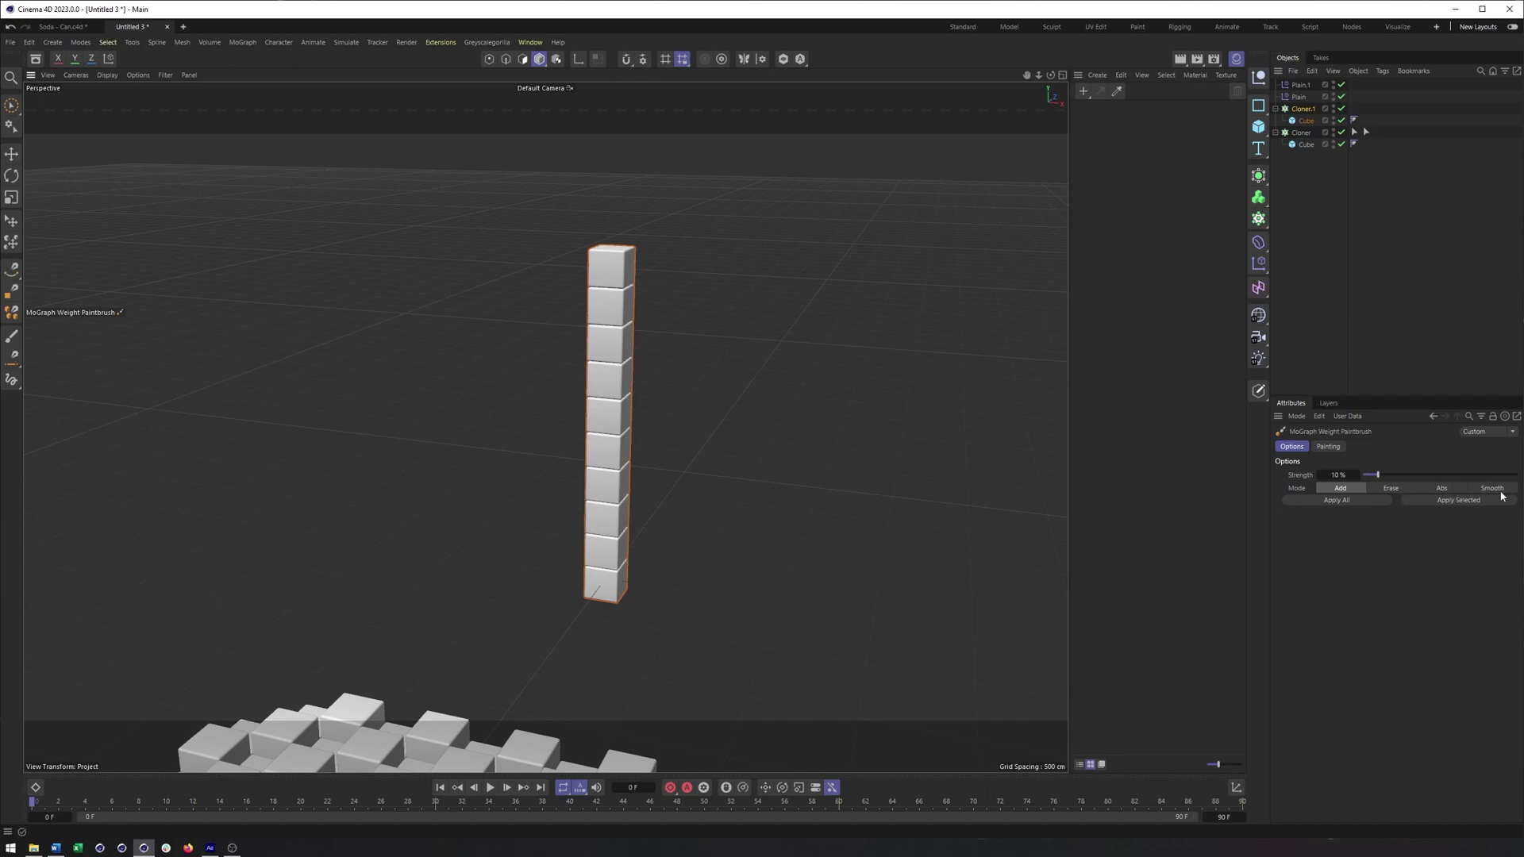
Paint graduated weights onto the column of clones in Add mode at 10% strength, strongest at the top and fading towards the base.
alt+middle_drag(855, 444, 873, 467)
alt+right_drag(666, 408, 697, 403)
alt+drag(697, 403, 684, 375)
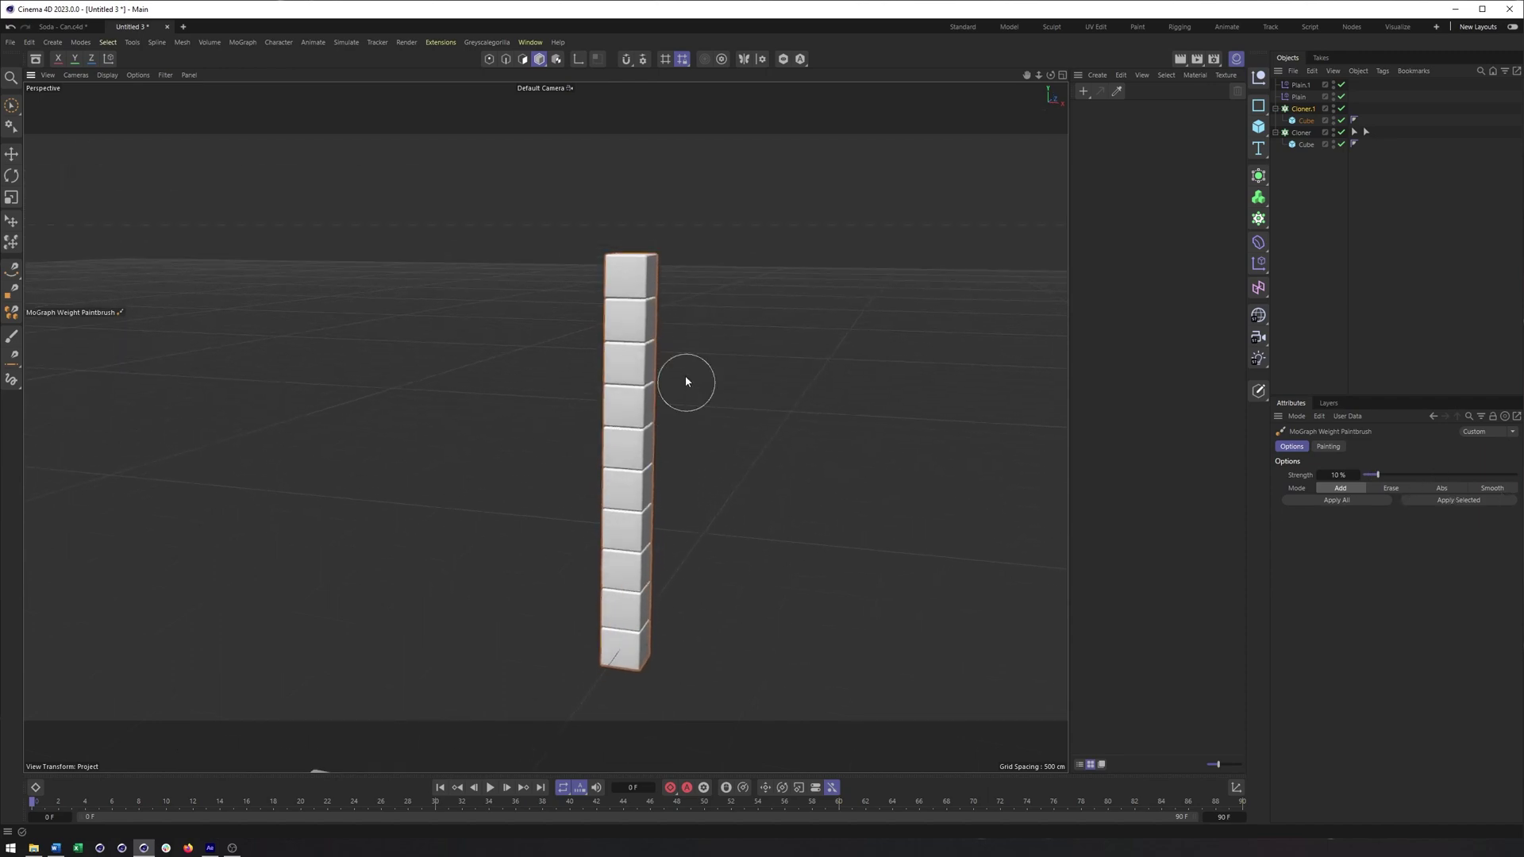
click(634, 277)
drag(631, 323, 628, 410)
alt+drag(796, 464, 746, 407)
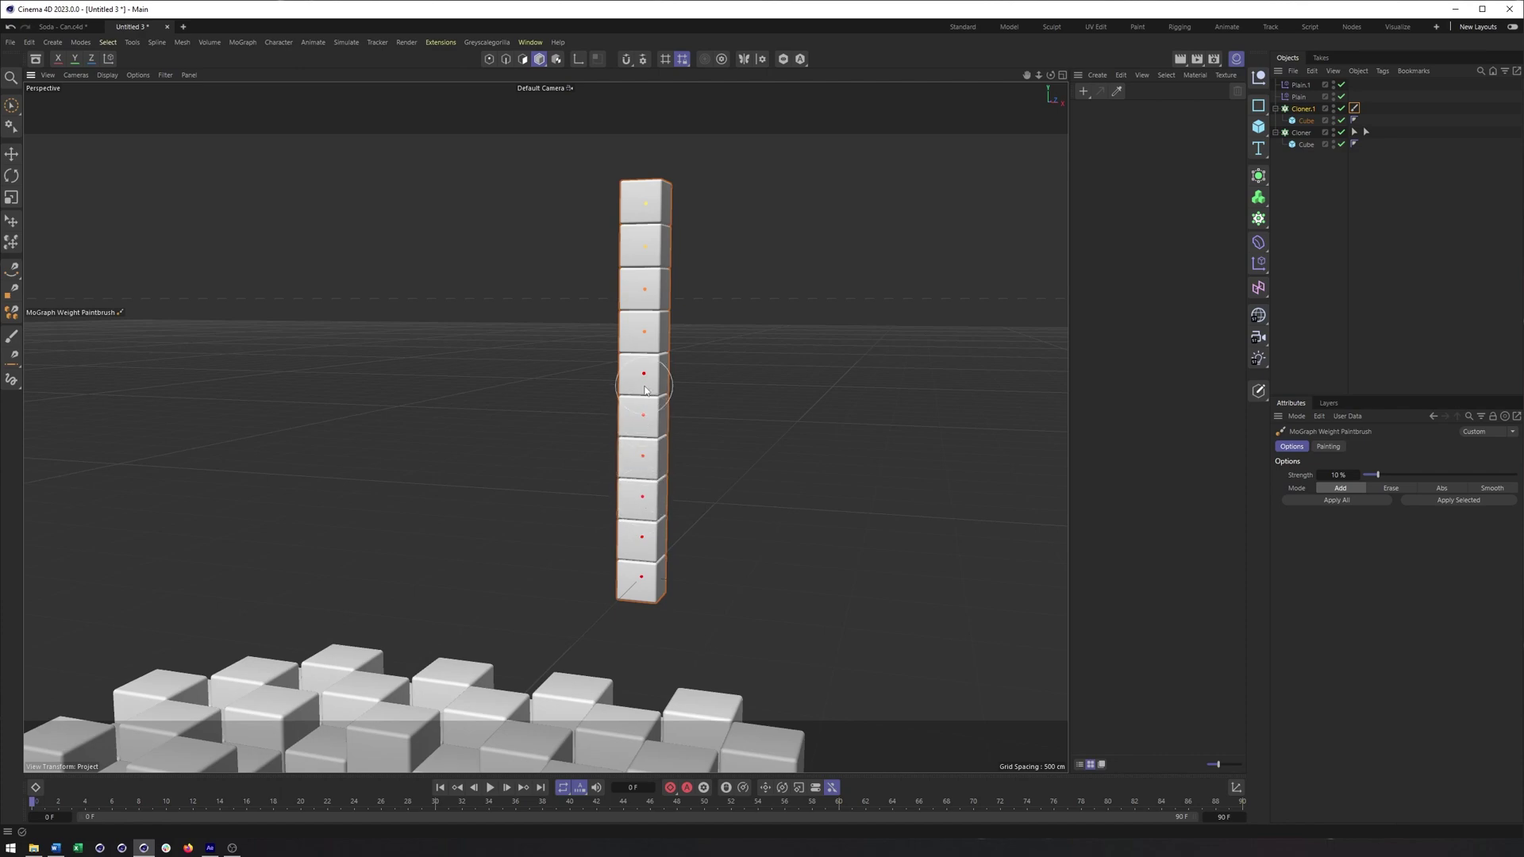
alt+drag(647, 378, 753, 523)
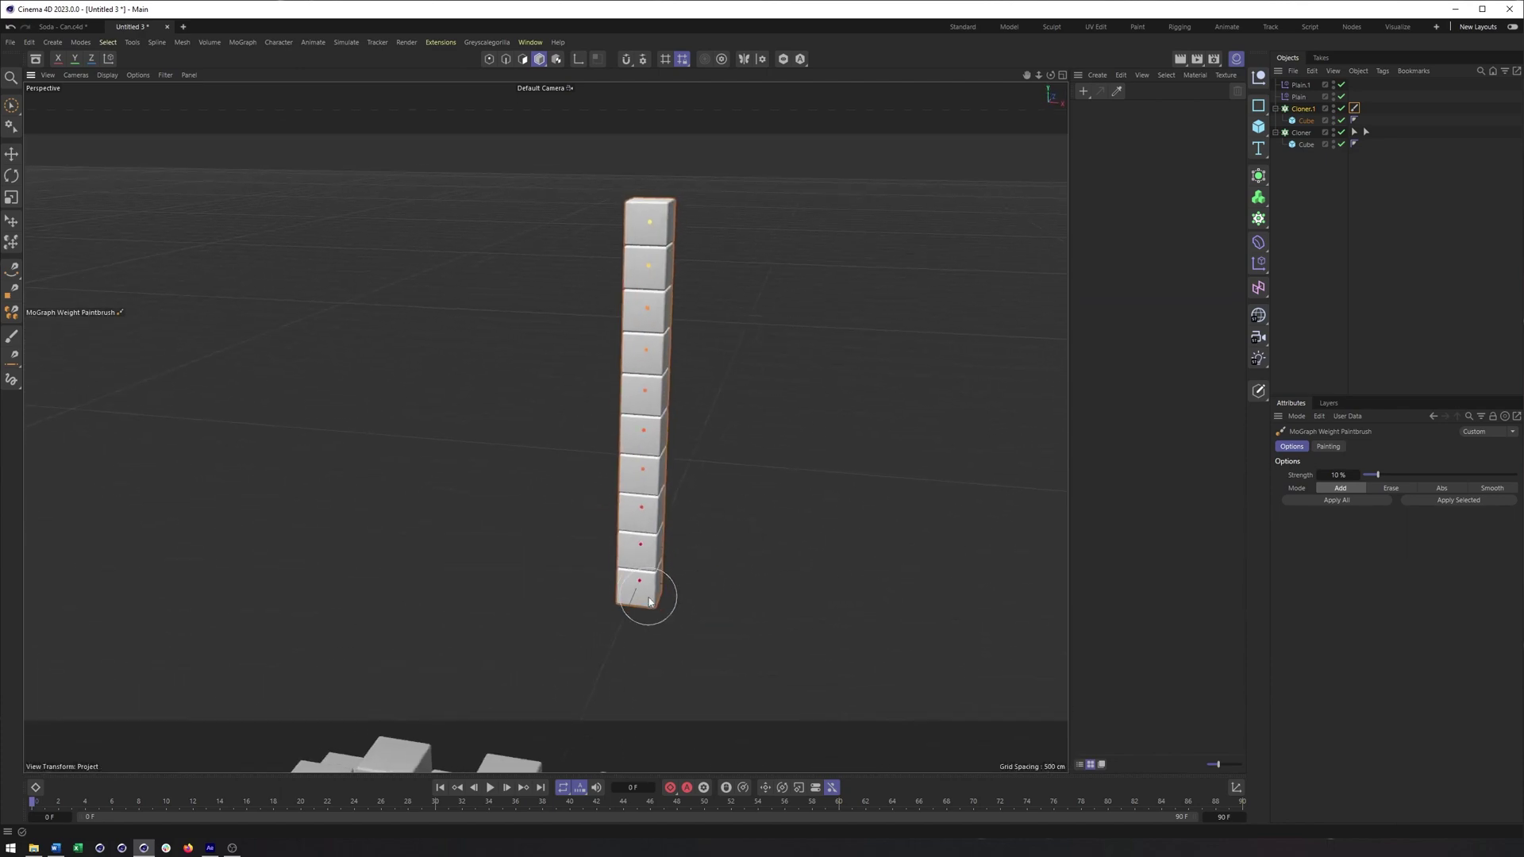
alt+drag(642, 600, 645, 592)
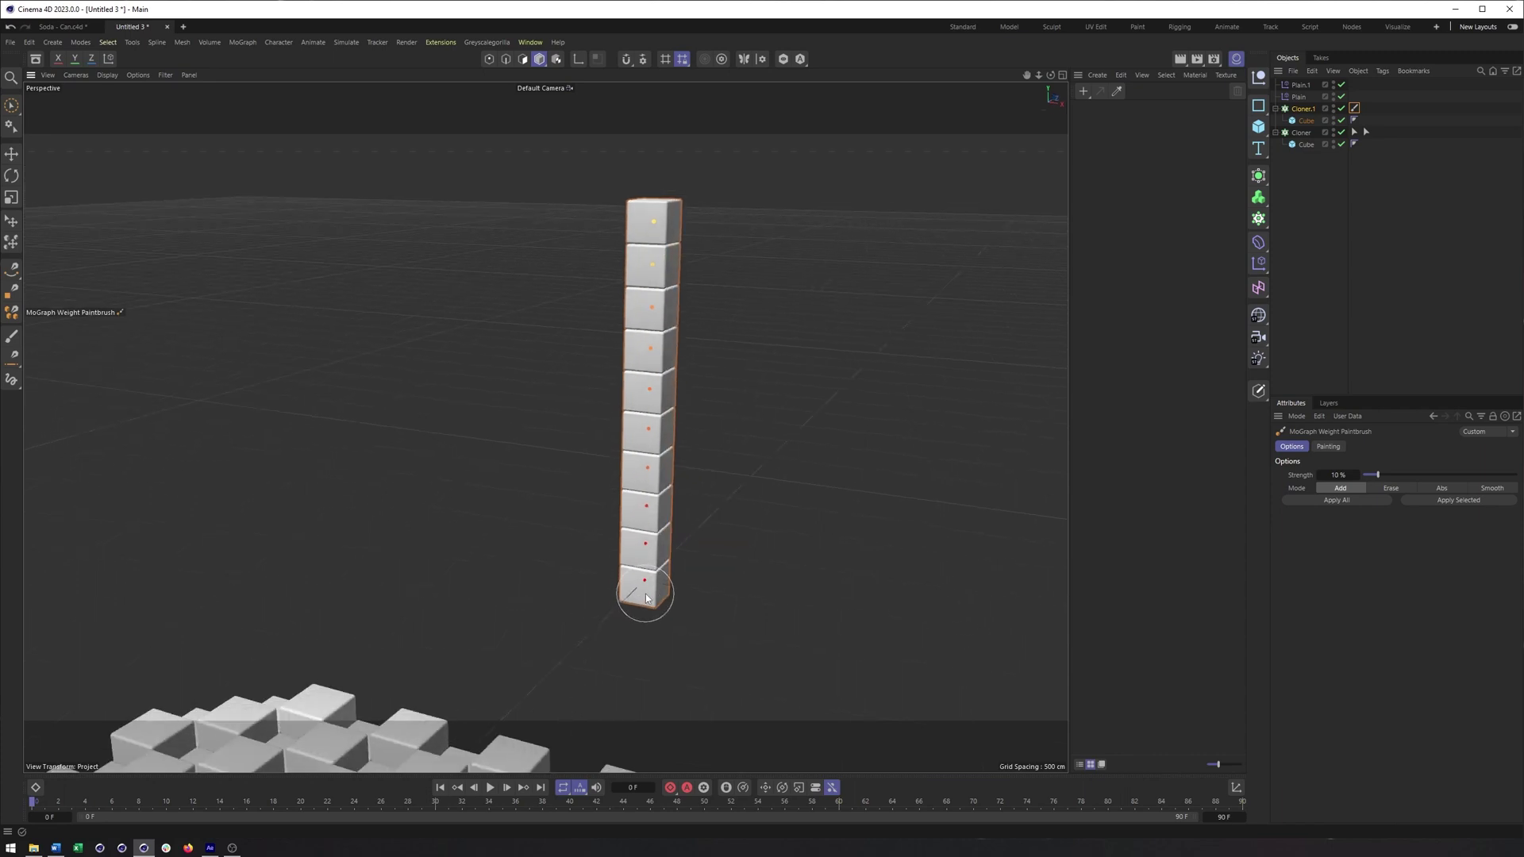
alt+middle_drag(685, 343, 700, 412)
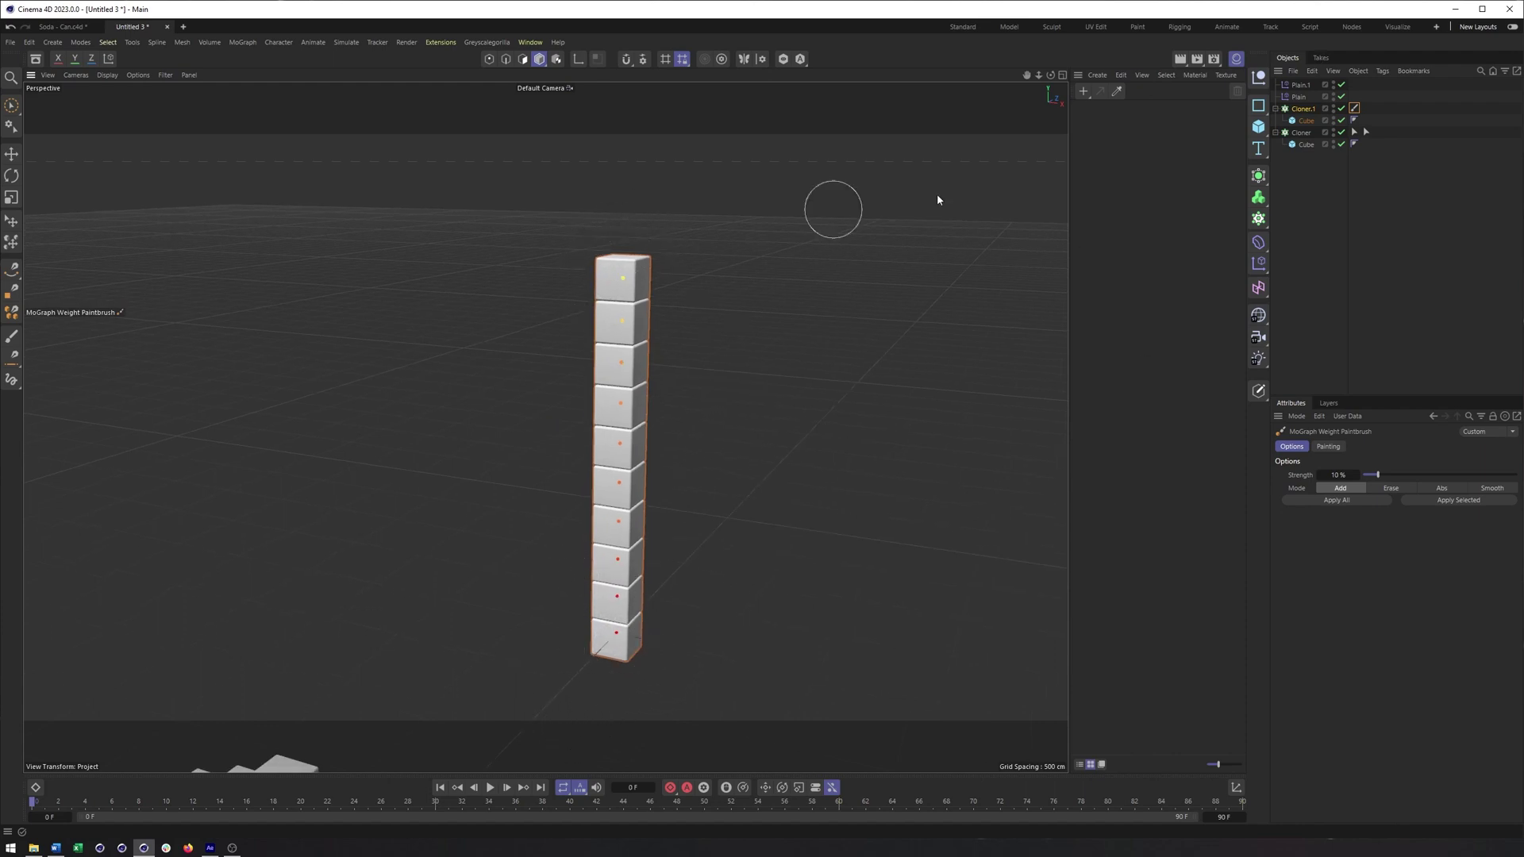
Add a Plain effector to the linear cloner and restrict it to the tag MoGraph Weightmap.
click(1299, 111)
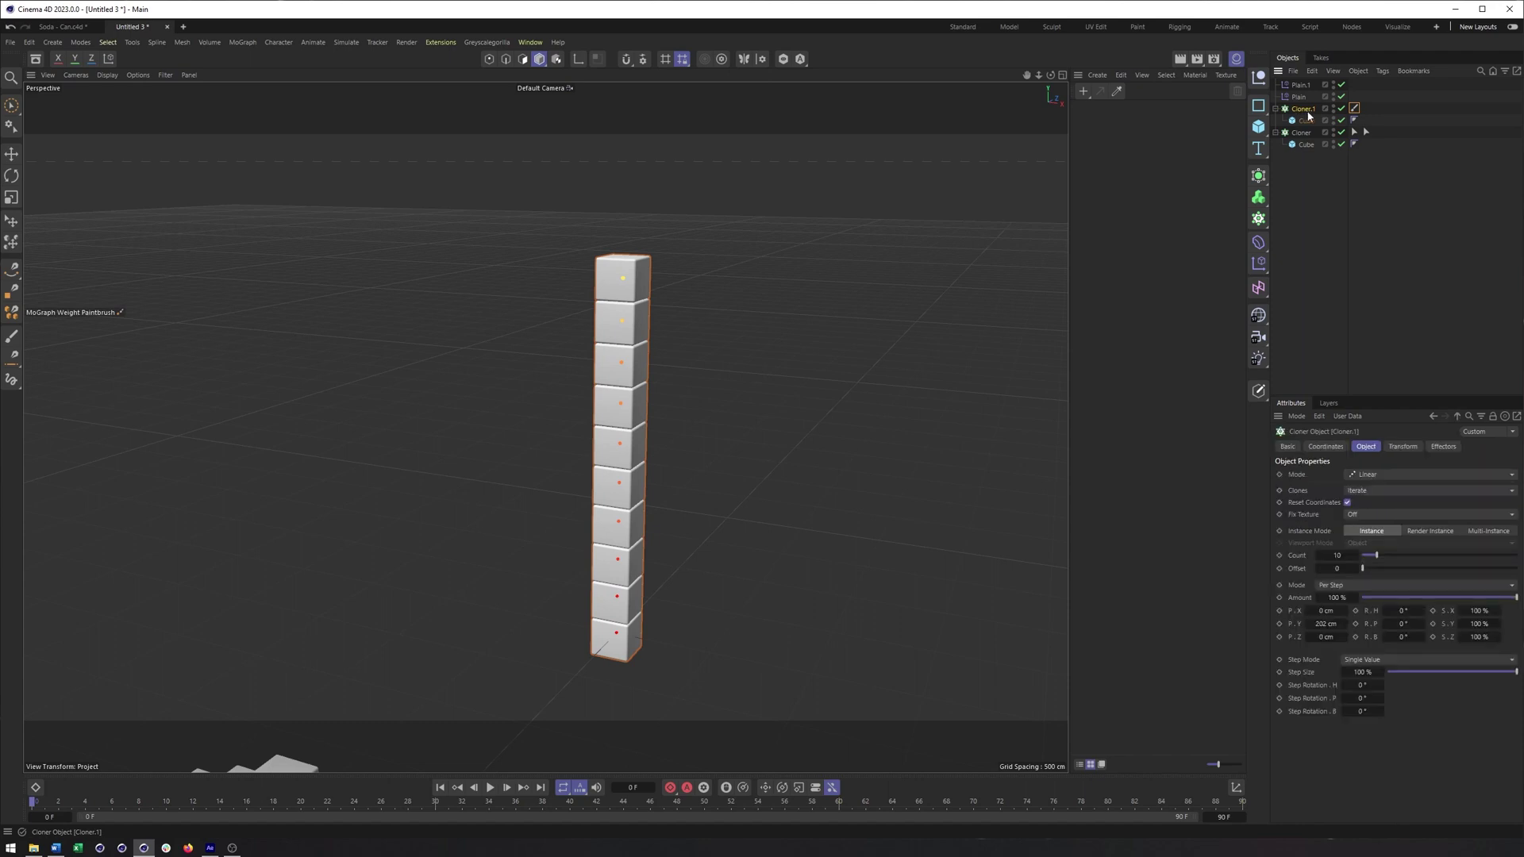
click(1355, 108)
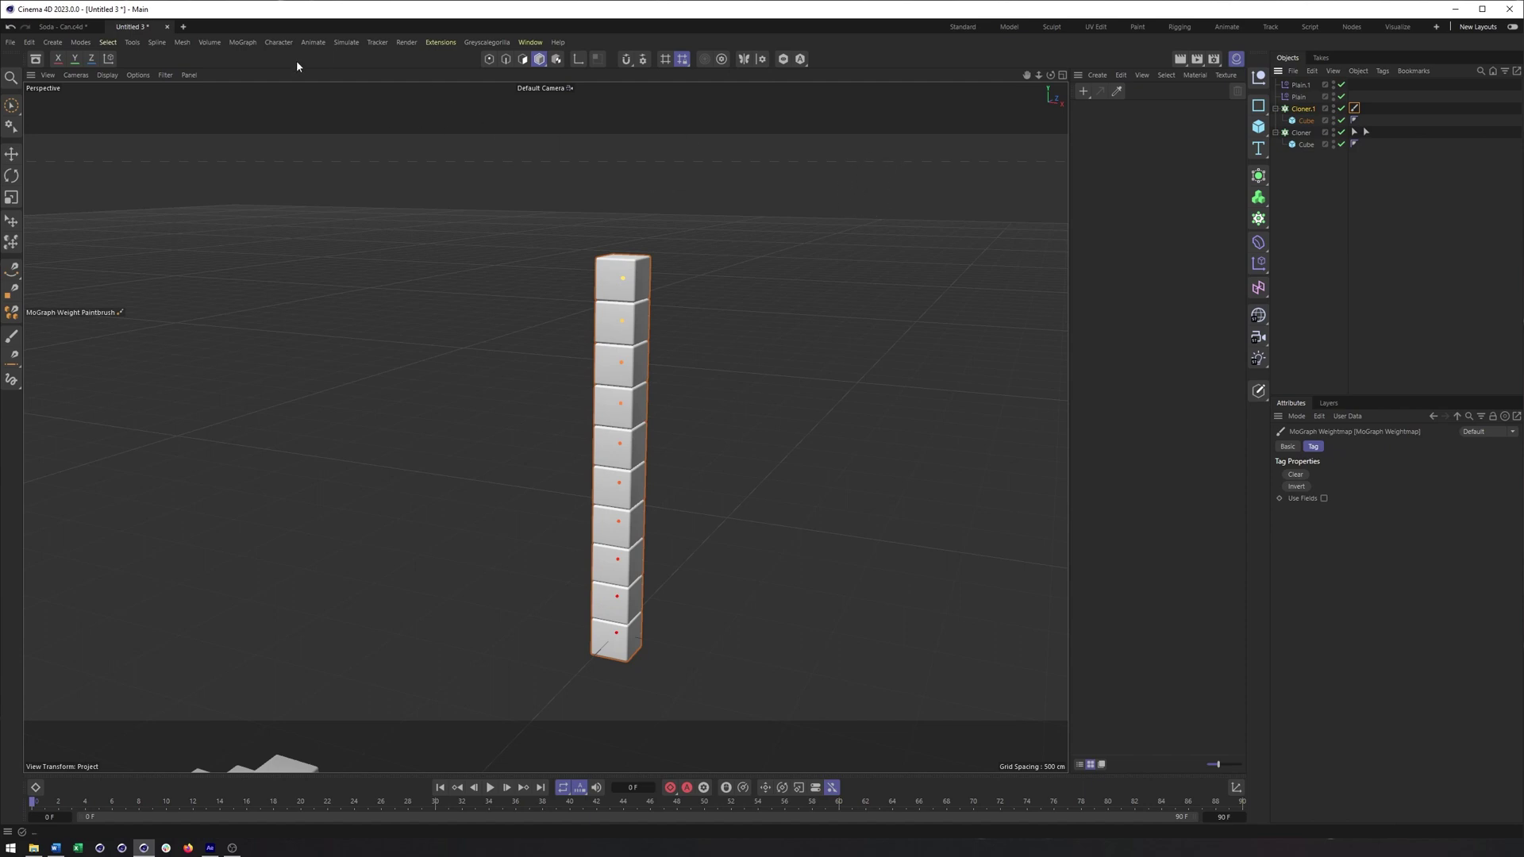
click(1304, 110)
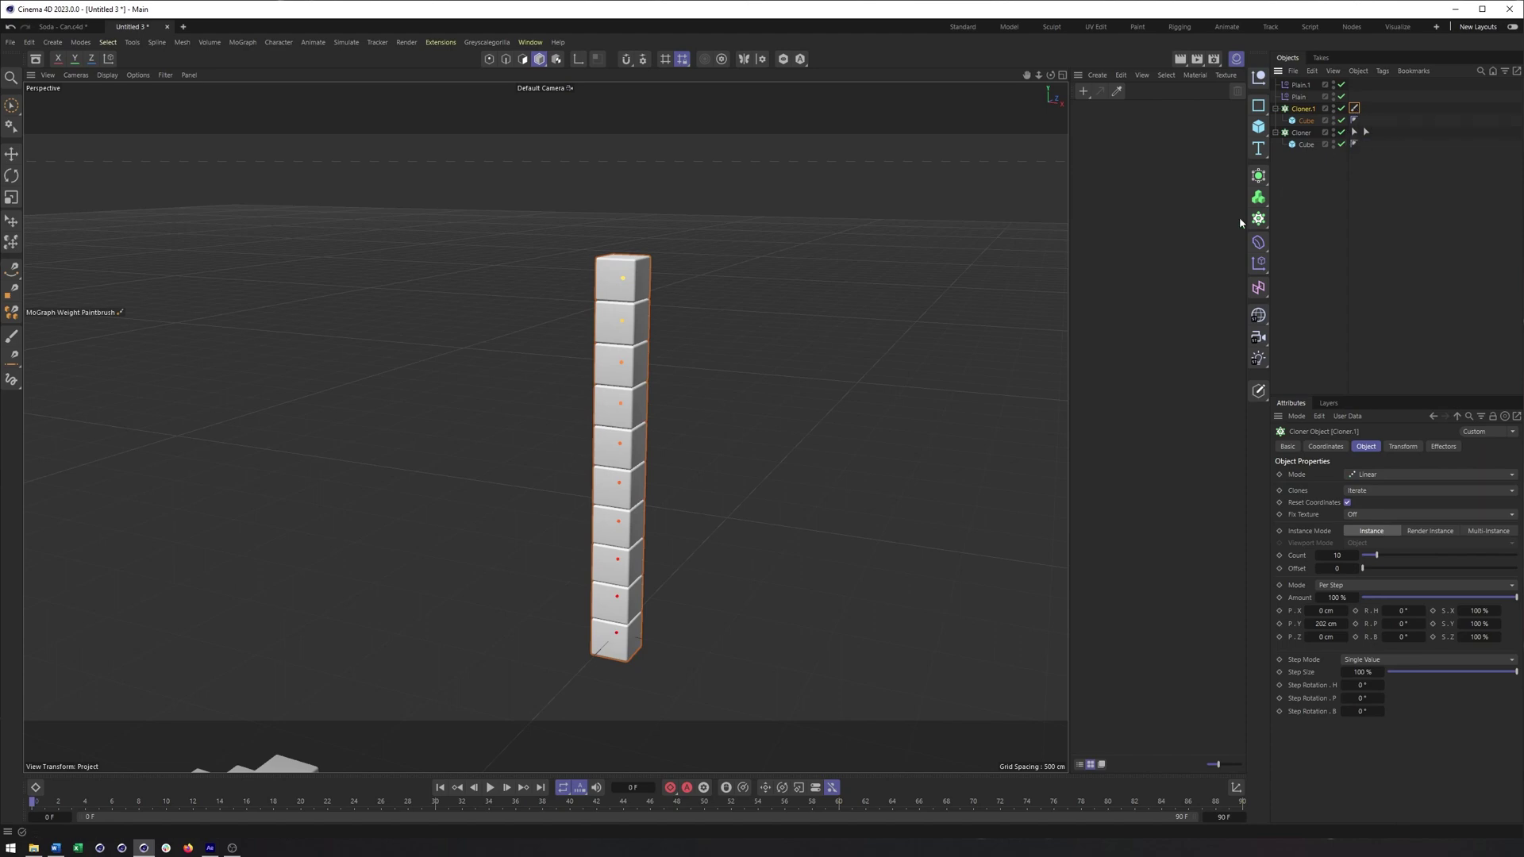
click(1258, 242)
click(1258, 288)
click(1281, 283)
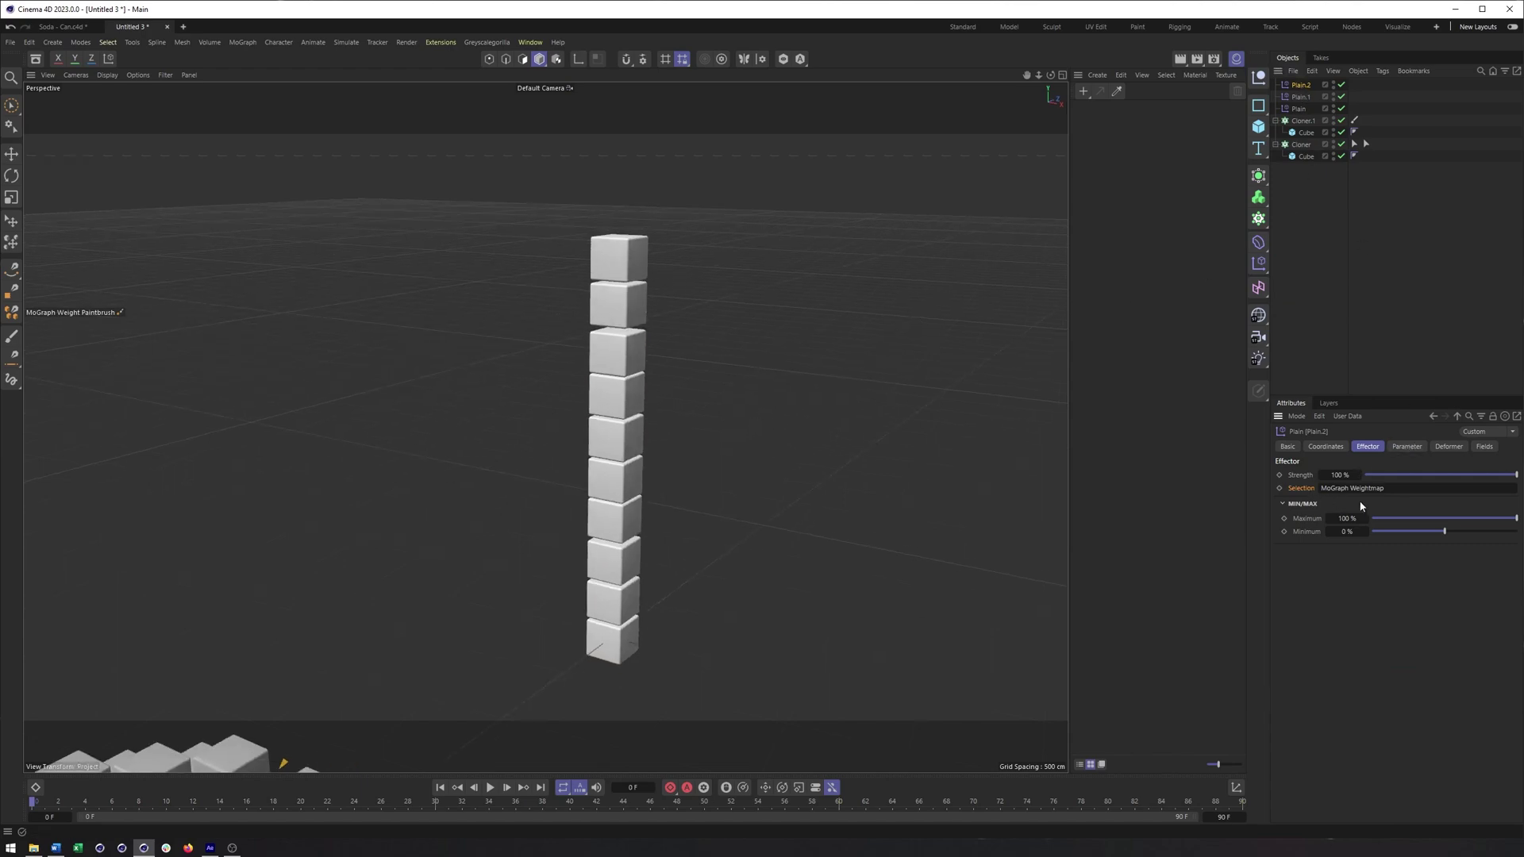
Turn off the linear cloner's Plain effector position offset and apply a non-uniform scale with Y set to -1.
click(1402, 449)
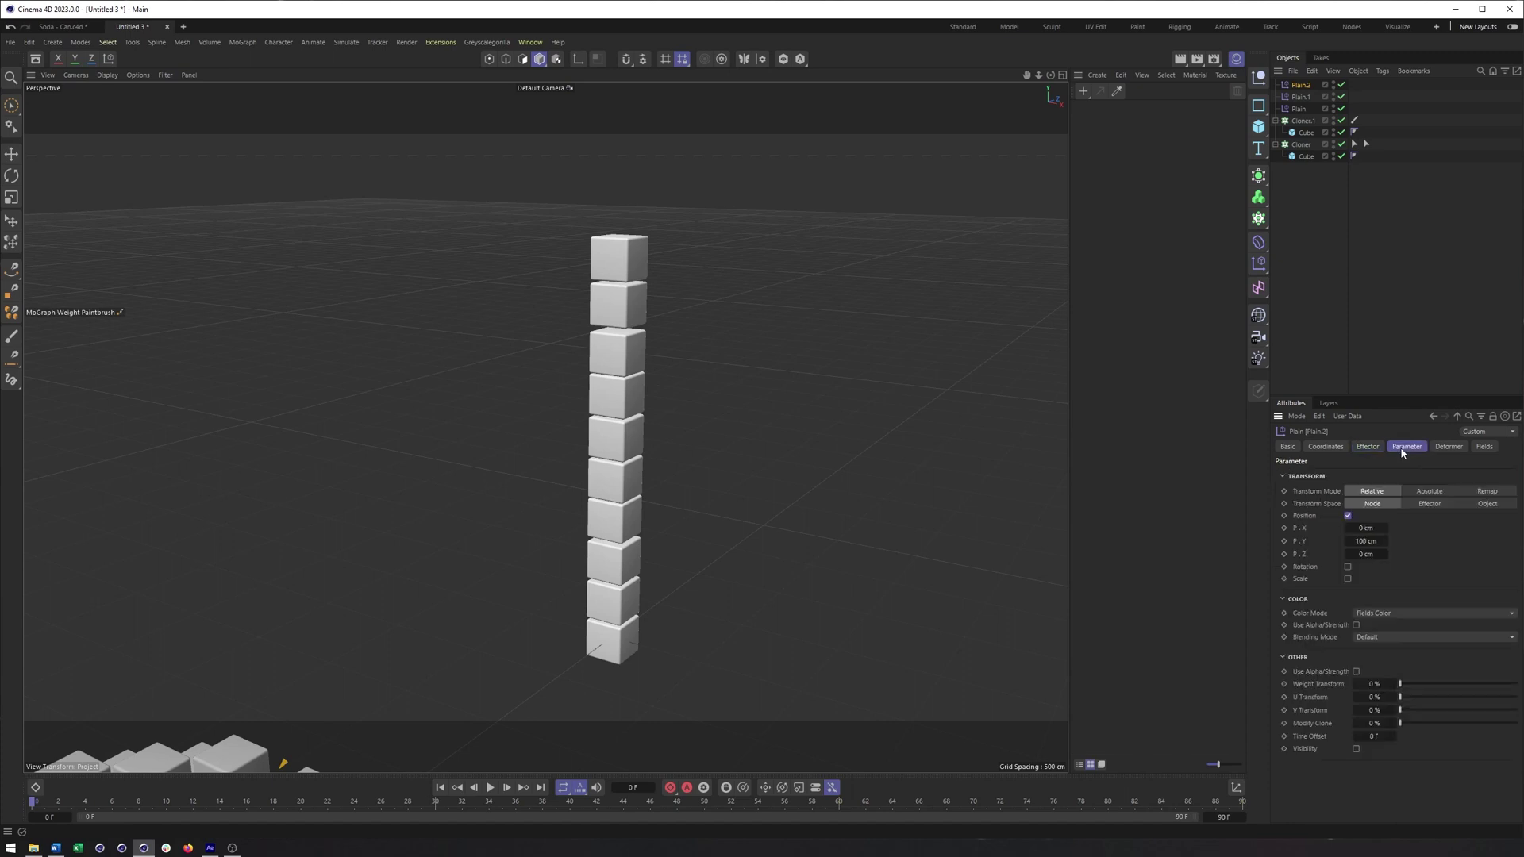
click(1347, 515)
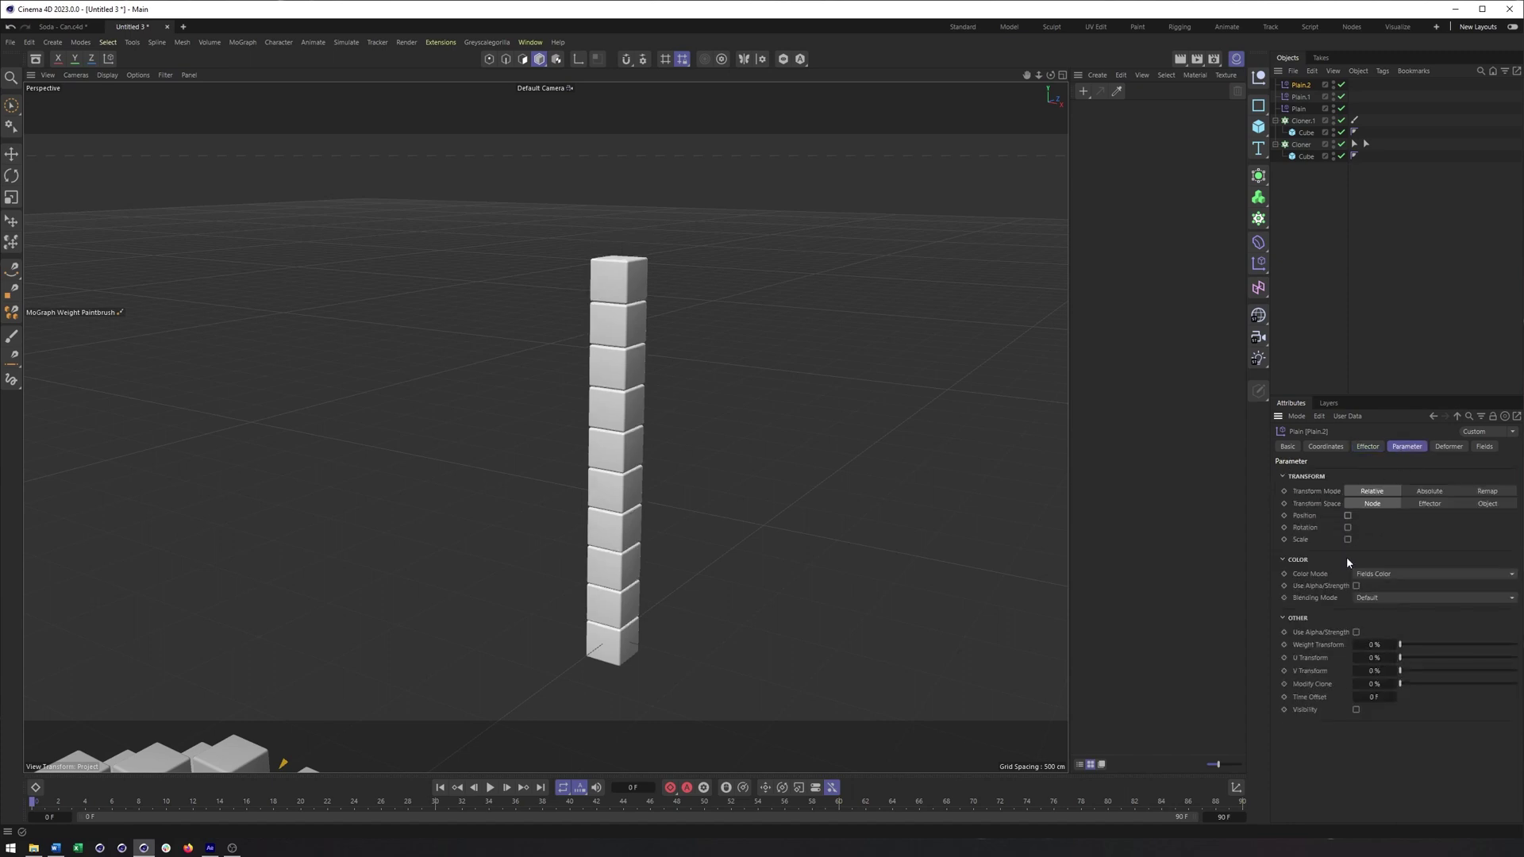
click(1348, 540)
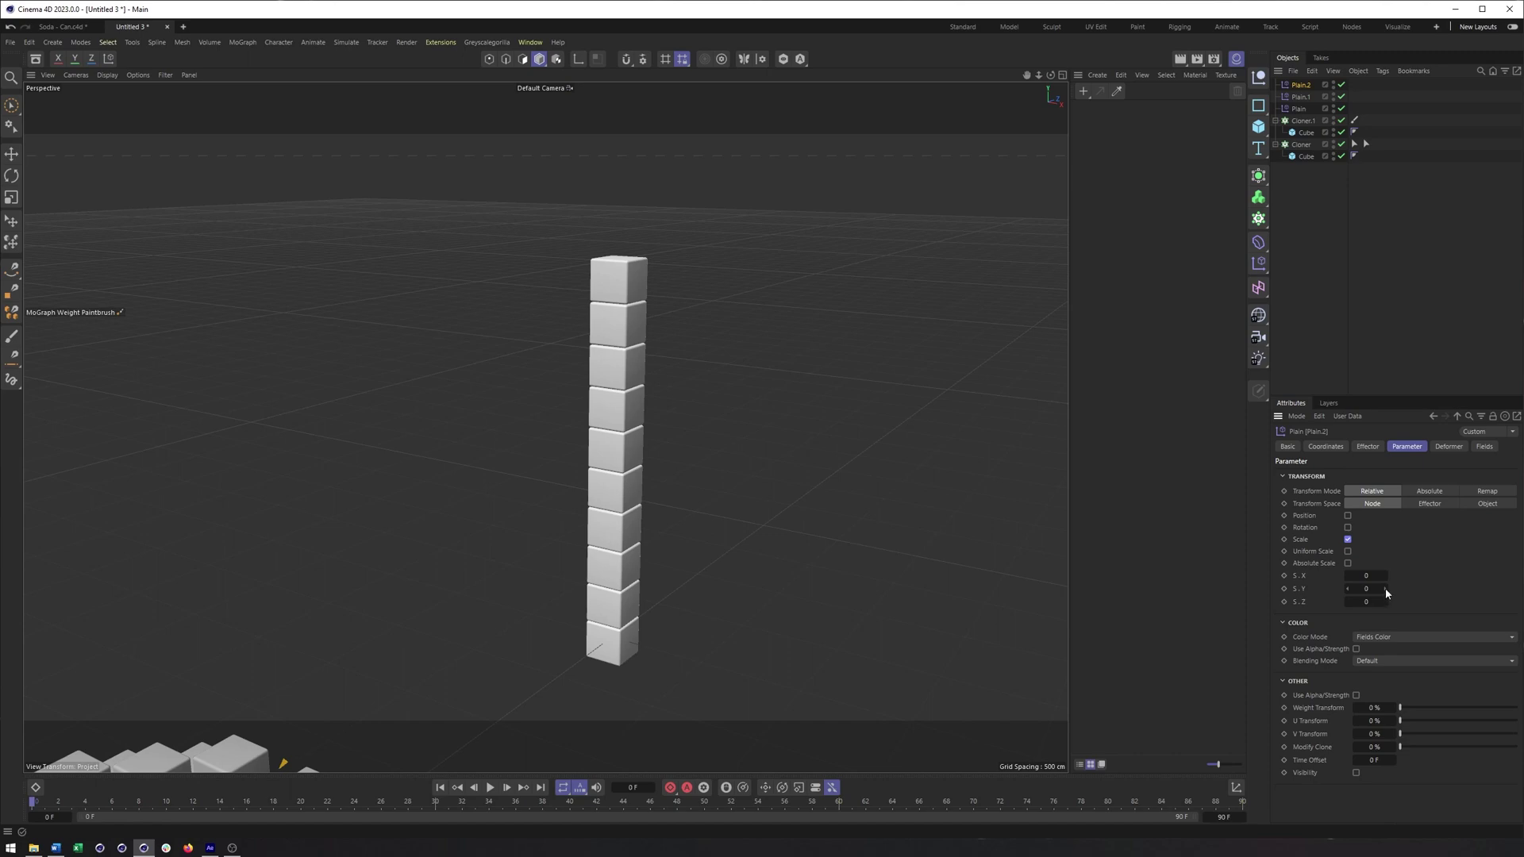
drag(1386, 594, 1377, 588)
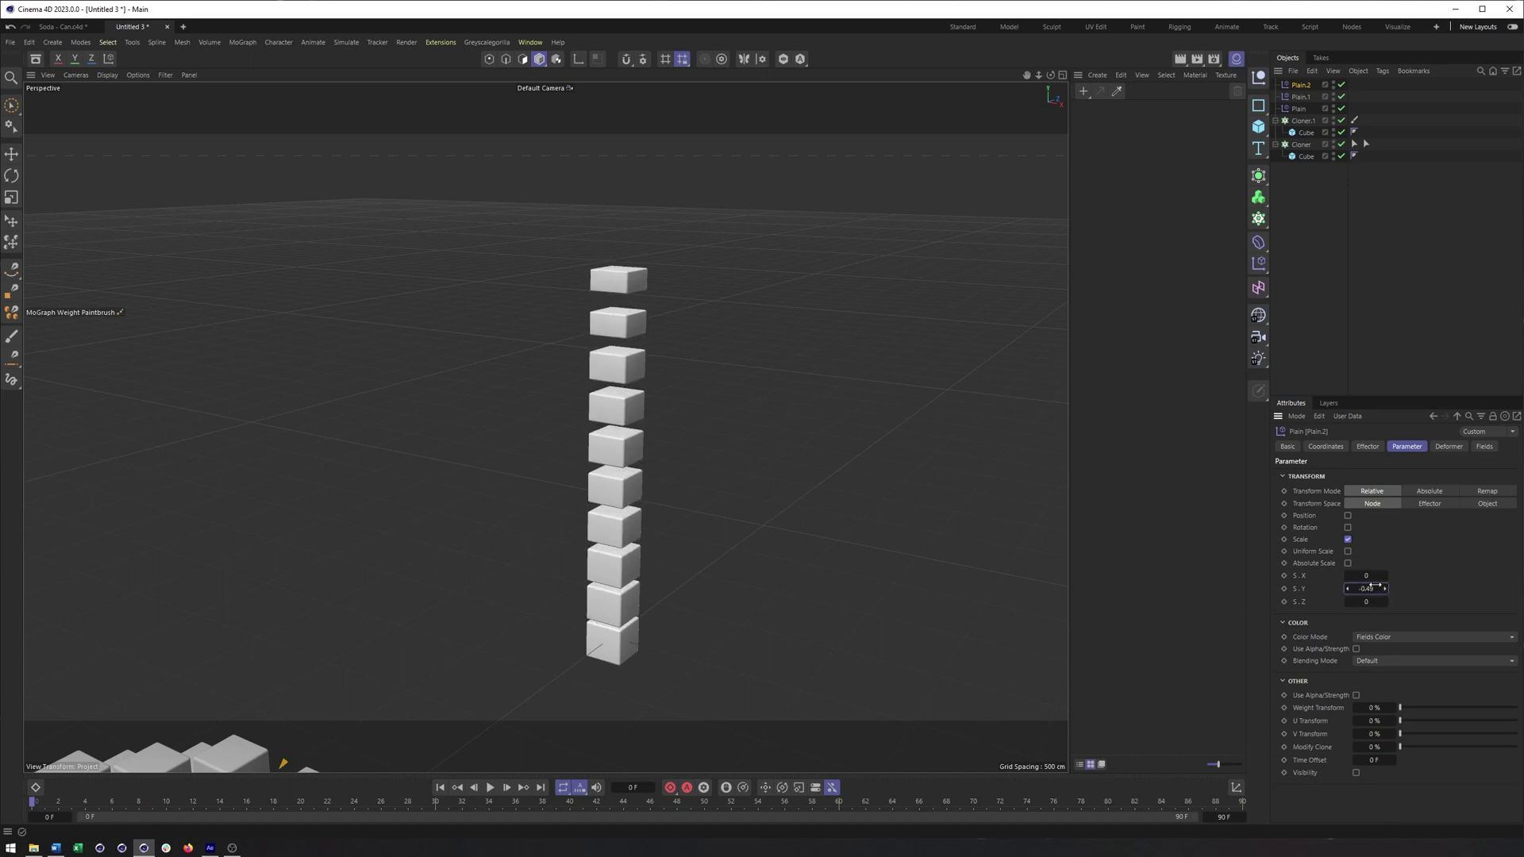
click(1375, 585)
text(-1)
key(Return)
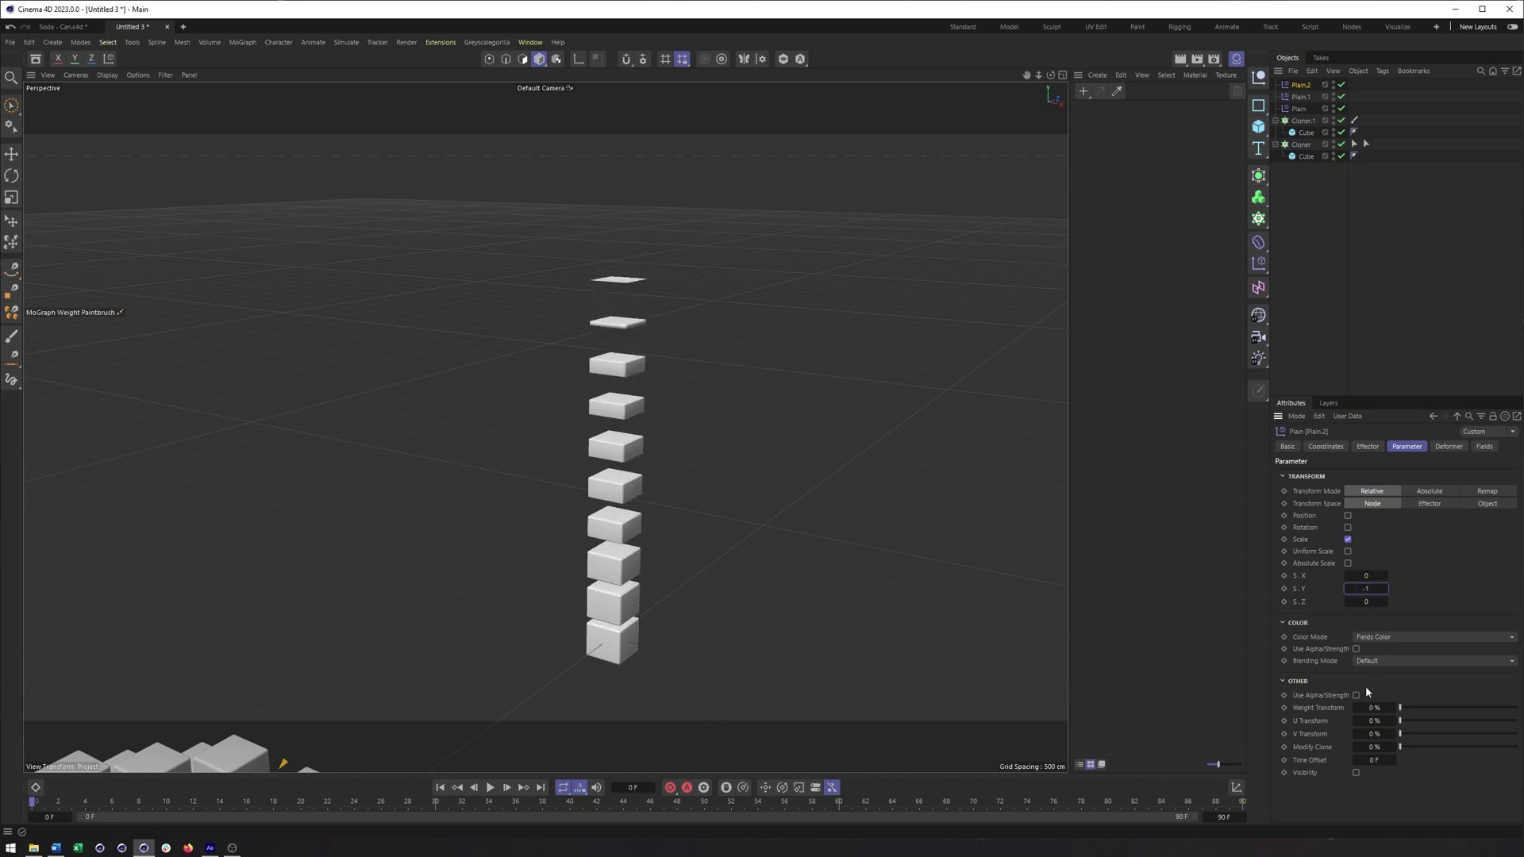
mouse_move(658, 525)
alt+mouse_down()
mouse_move(686, 521)
mouse_move(681, 508)
alt+mouse_up()
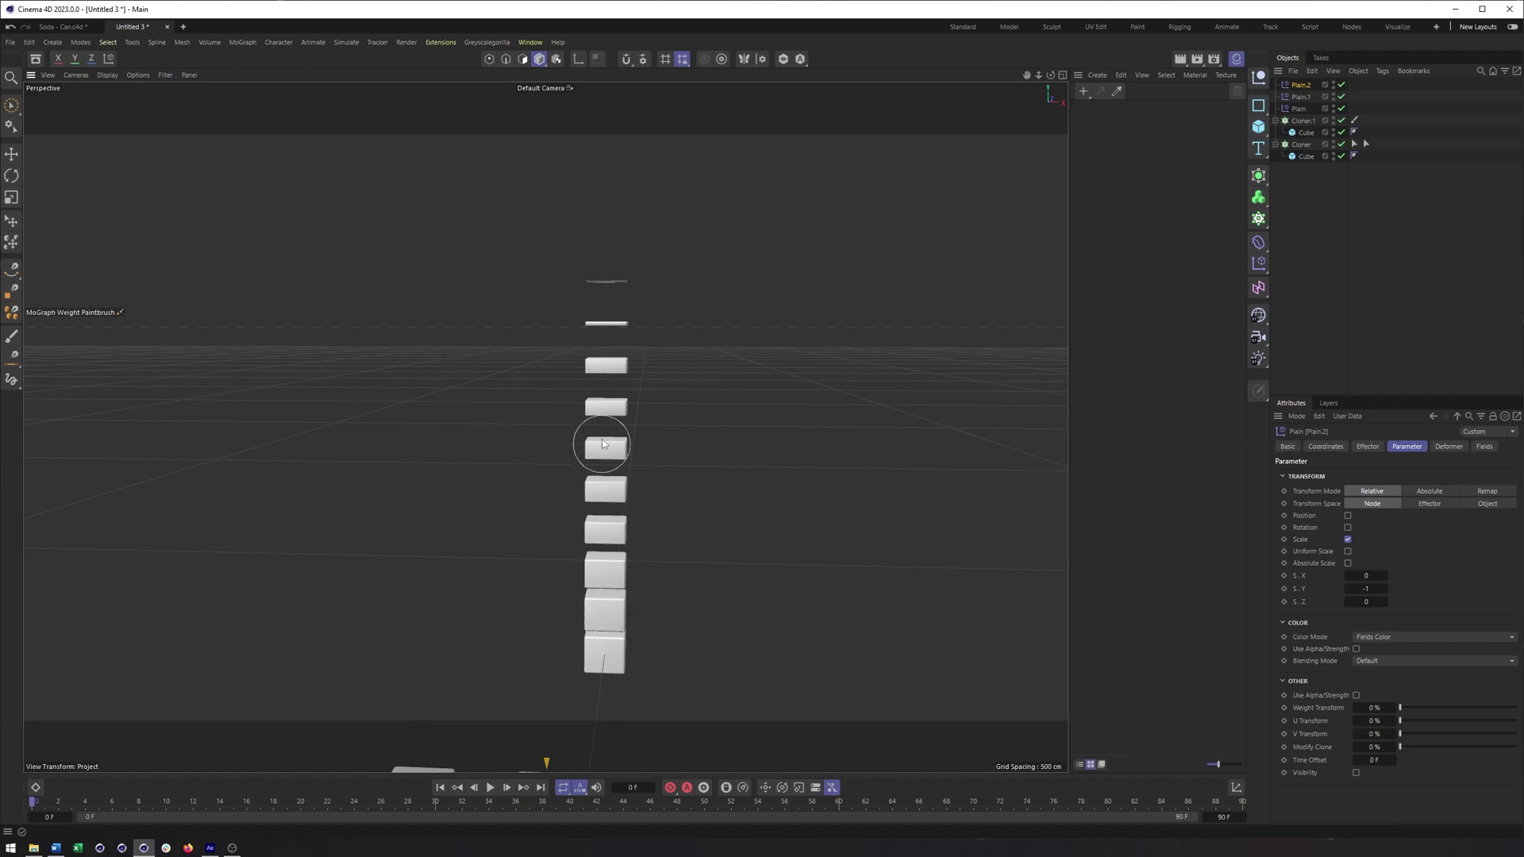
mouse_move(646, 449)
alt+mouse_down()
mouse_move(655, 502)
mouse_move(610, 500)
mouse_move(611, 465)
mouse_move(674, 432)
mouse_move(625, 471)
alt+mouse_up()
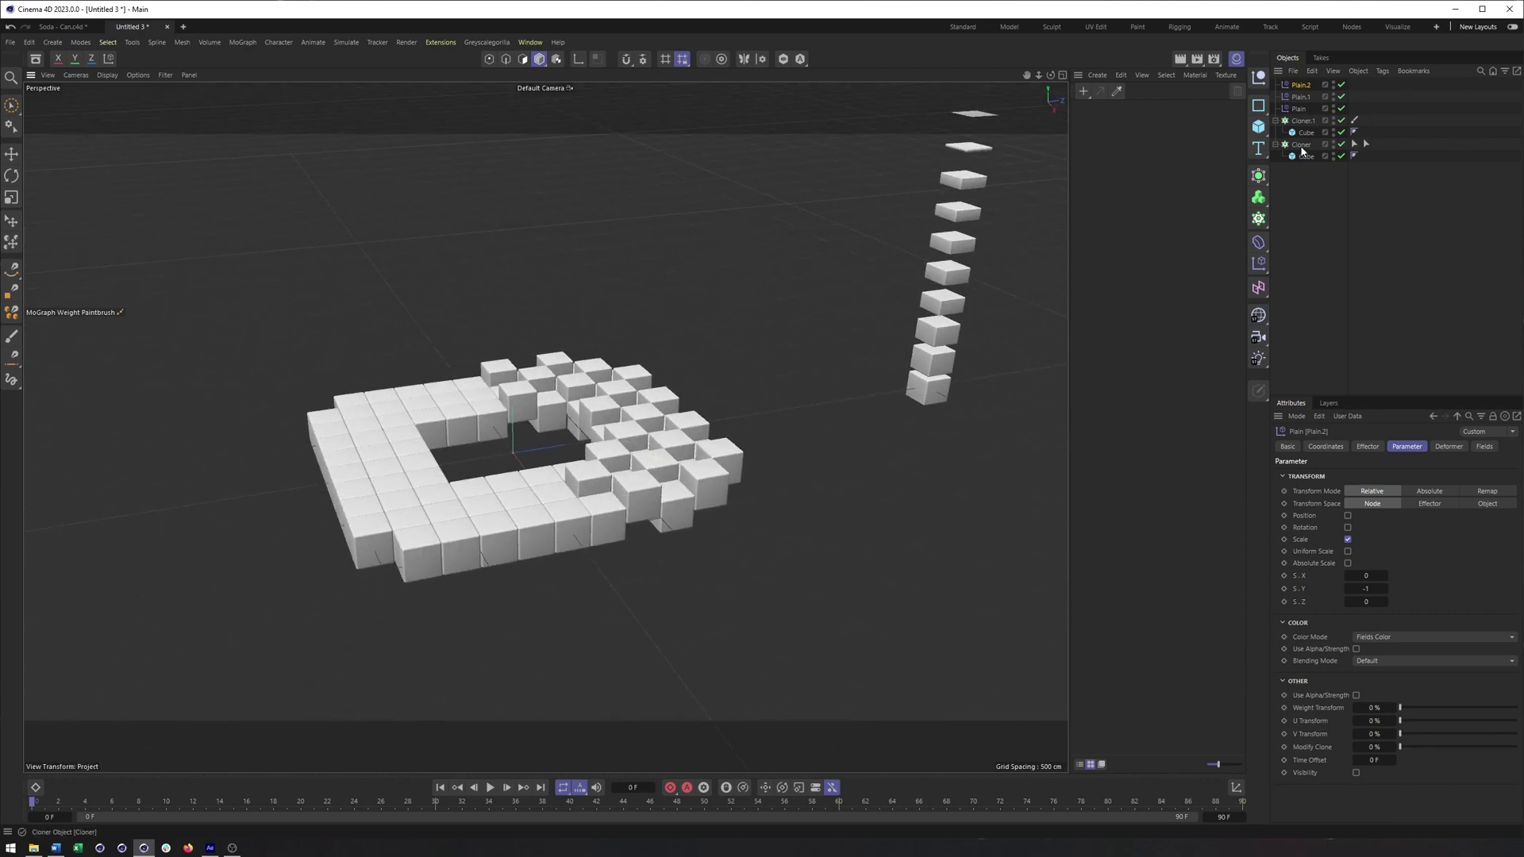
Enable Use Fields on the grid cloner's MoGraph Selection.1 tag and browse the available field objects and modifier layers.
click(1366, 144)
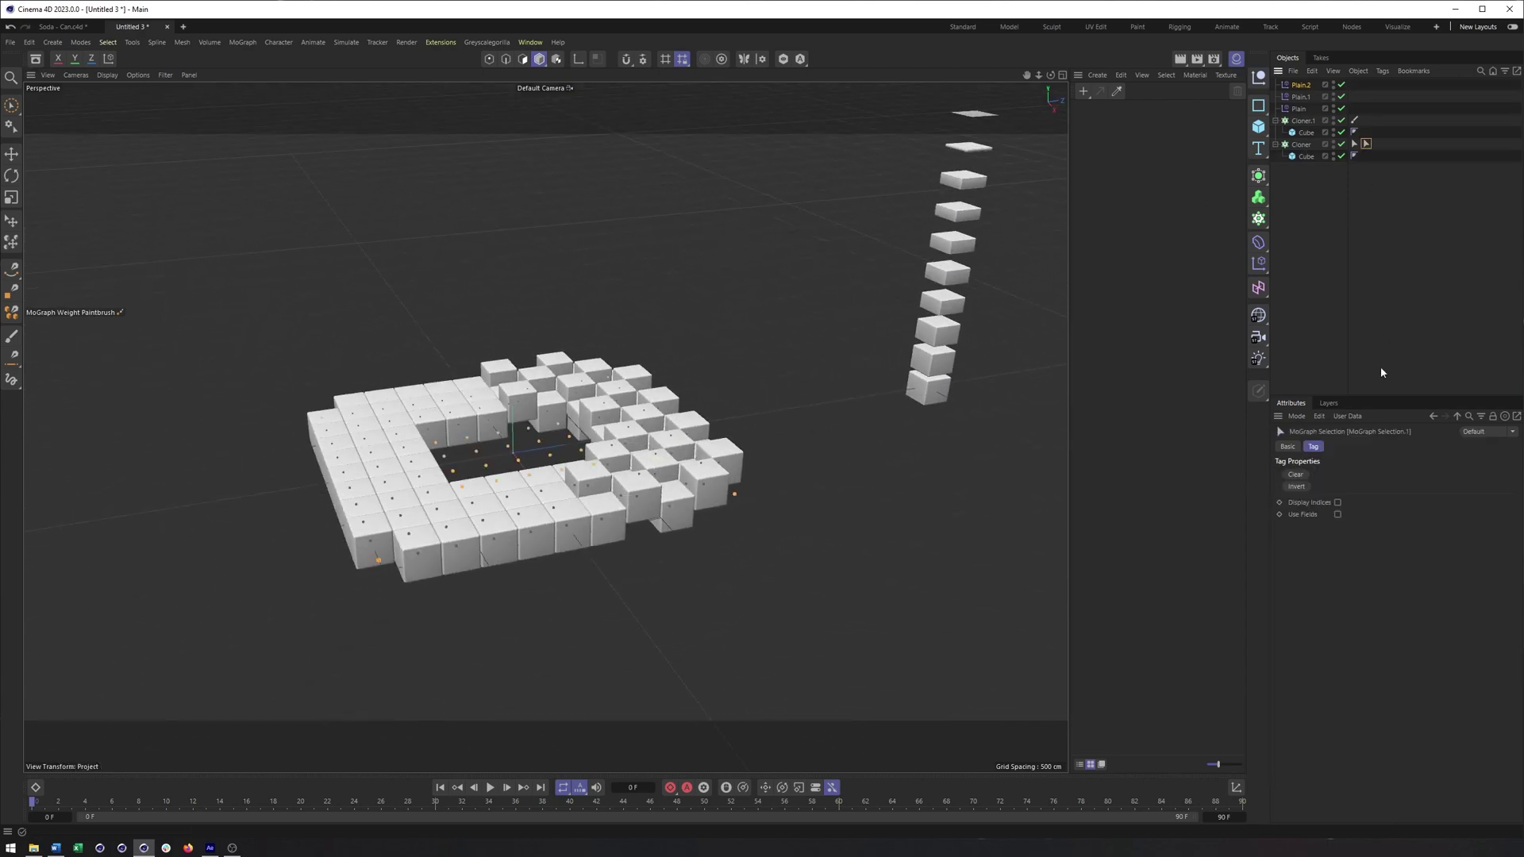
click(1339, 515)
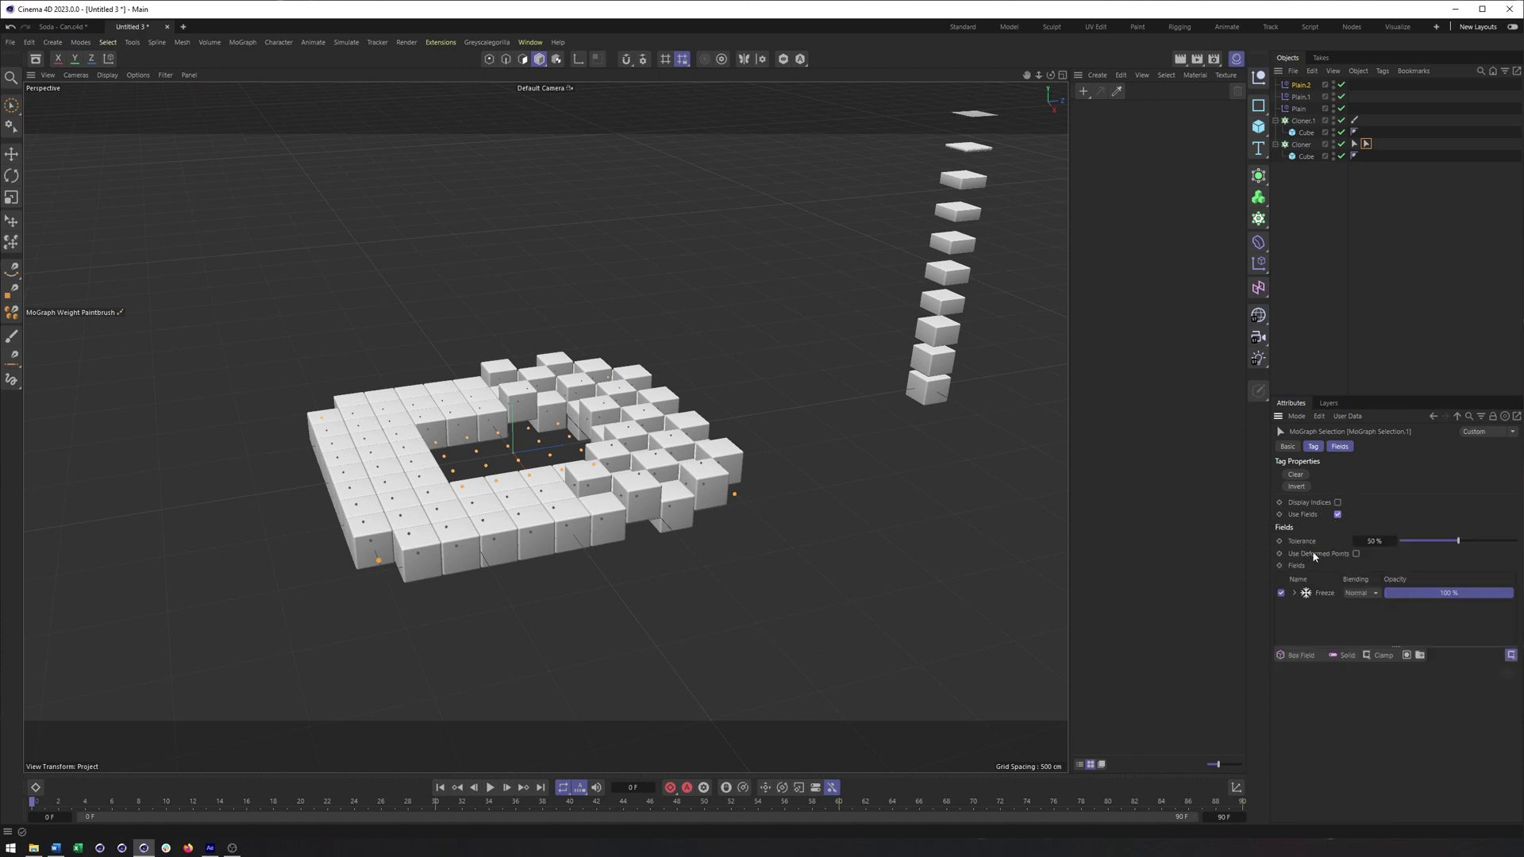
click(1302, 656)
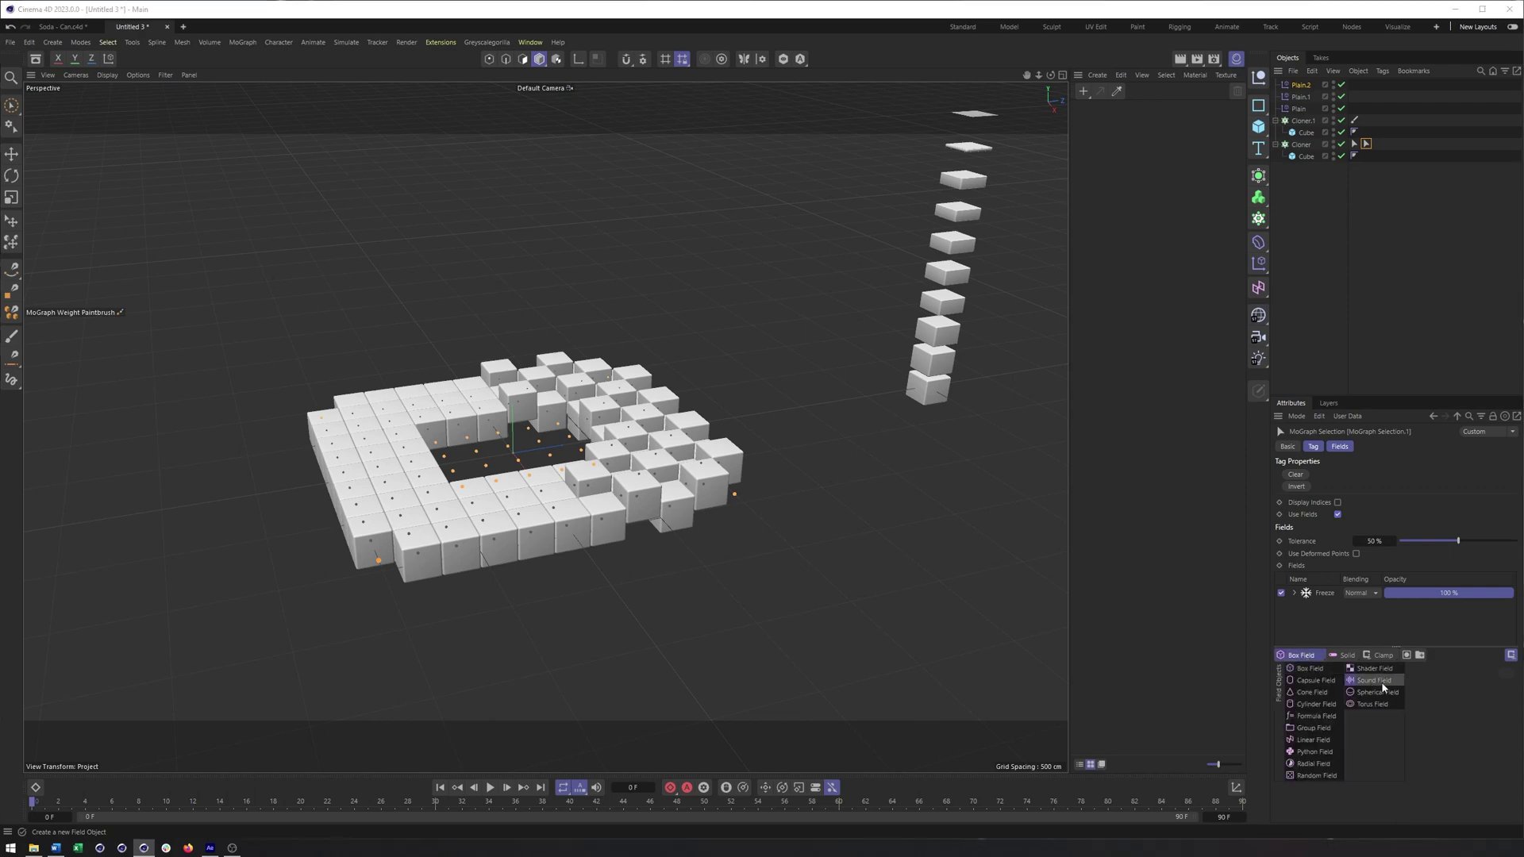
click(1382, 655)
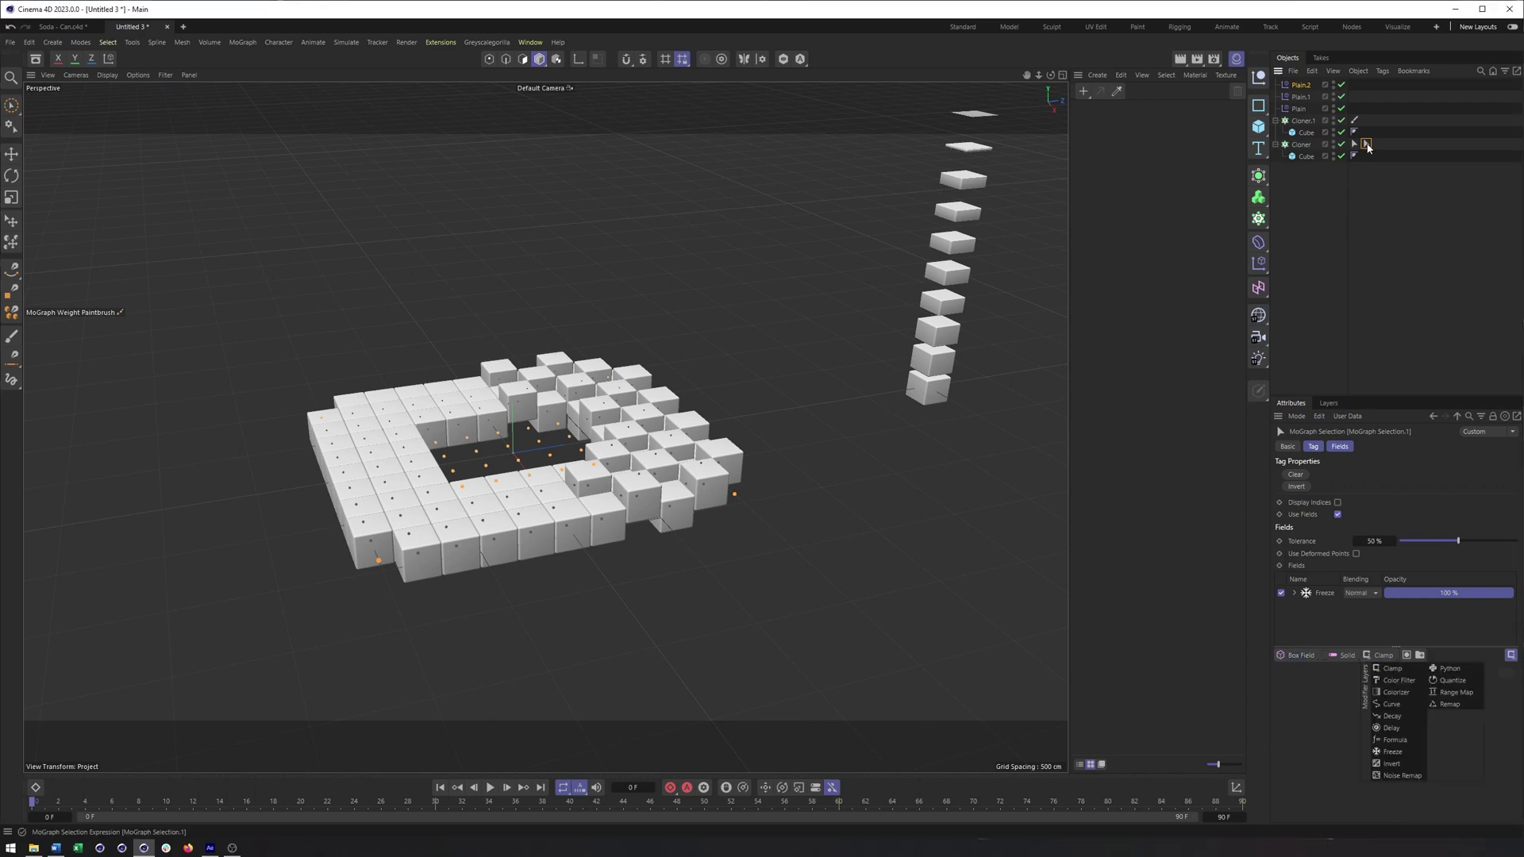
click(1367, 144)
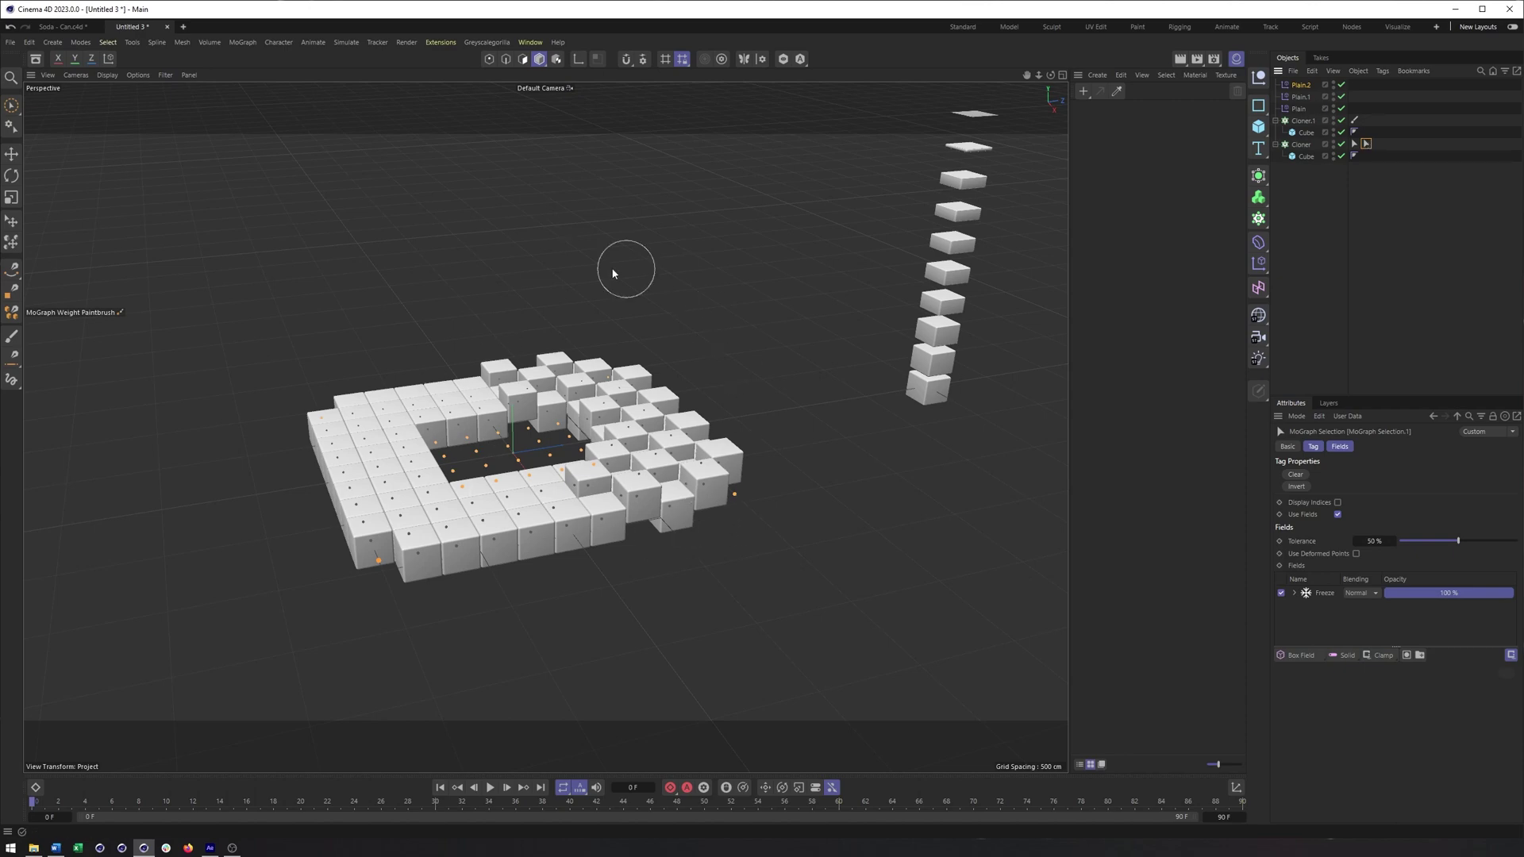
Review the first Plain effector's scale parameters against the selected clones of the grid cloner.
alt+right_drag(455, 437, 565, 436)
alt+middle_drag(566, 436, 563, 425)
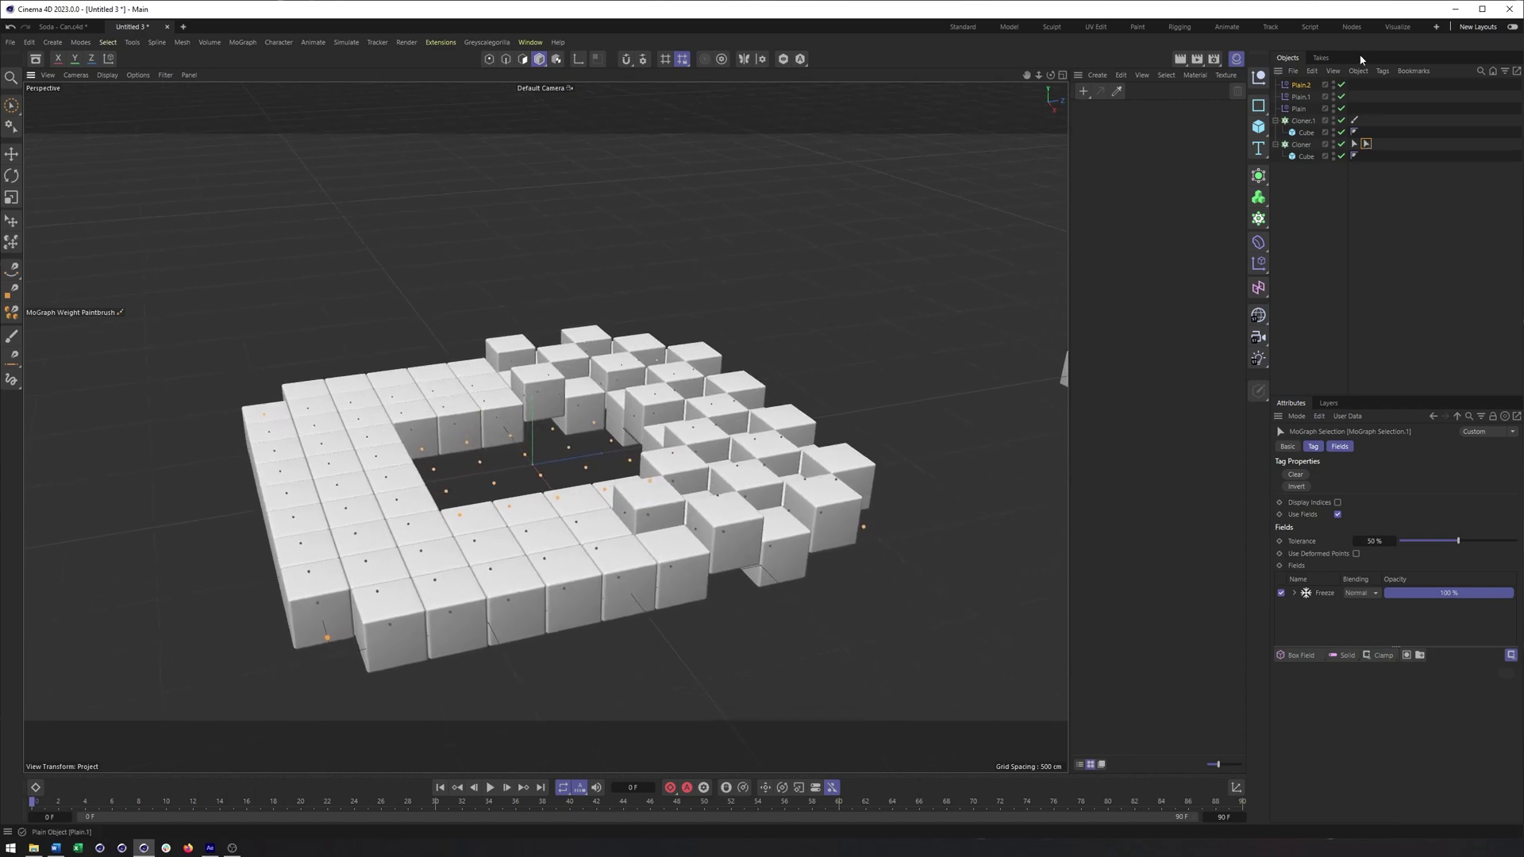
click(1296, 108)
scroll(641, 316, down, 4)
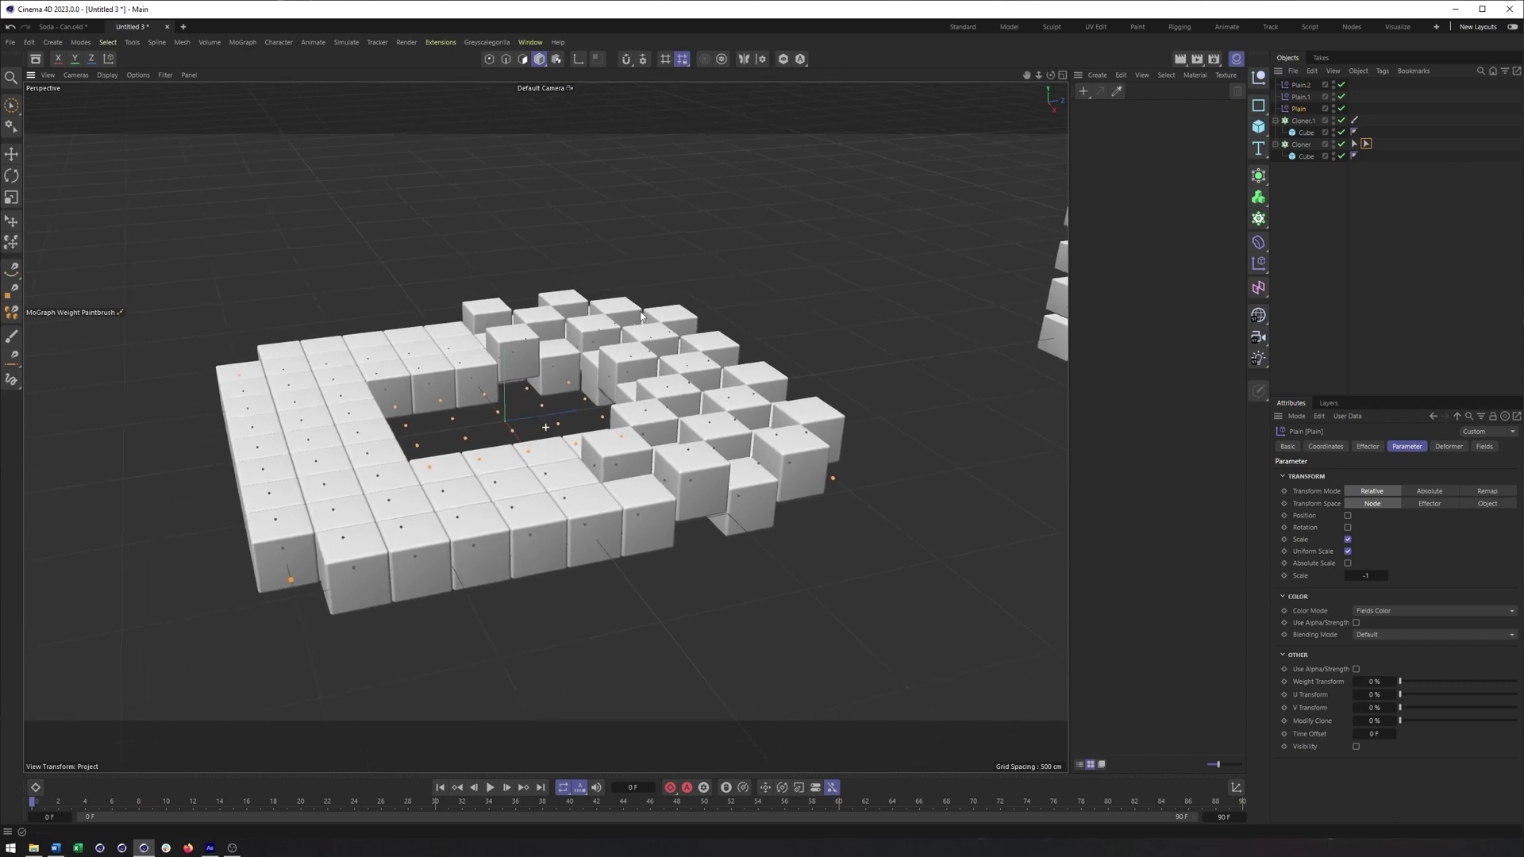
scroll(641, 316, up, 2)
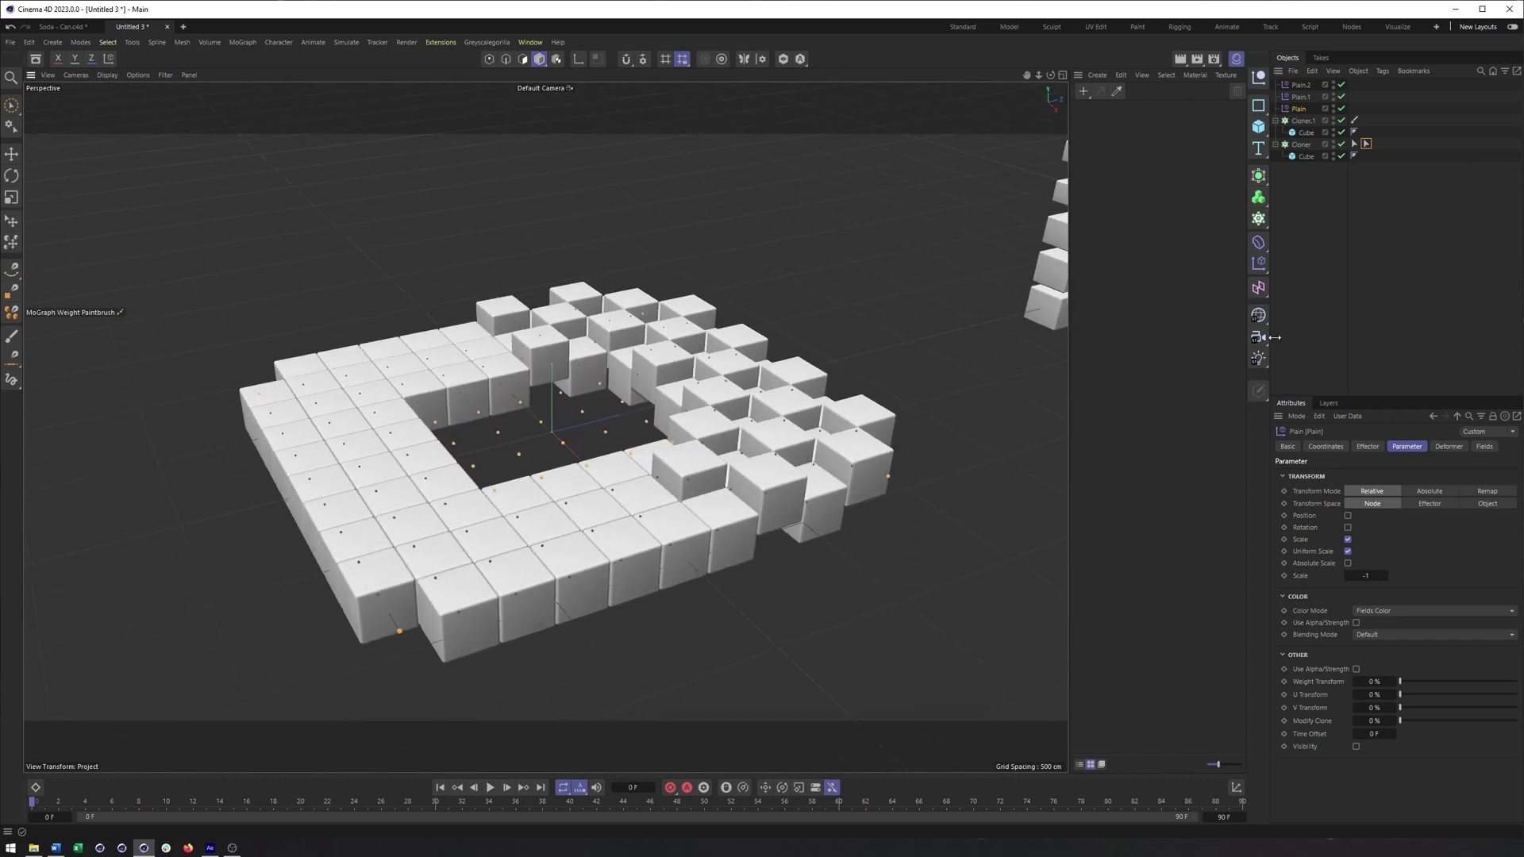
Switch to the open scene document Soda - Can.c4d.
alt+middle_drag(852, 434, 843, 439)
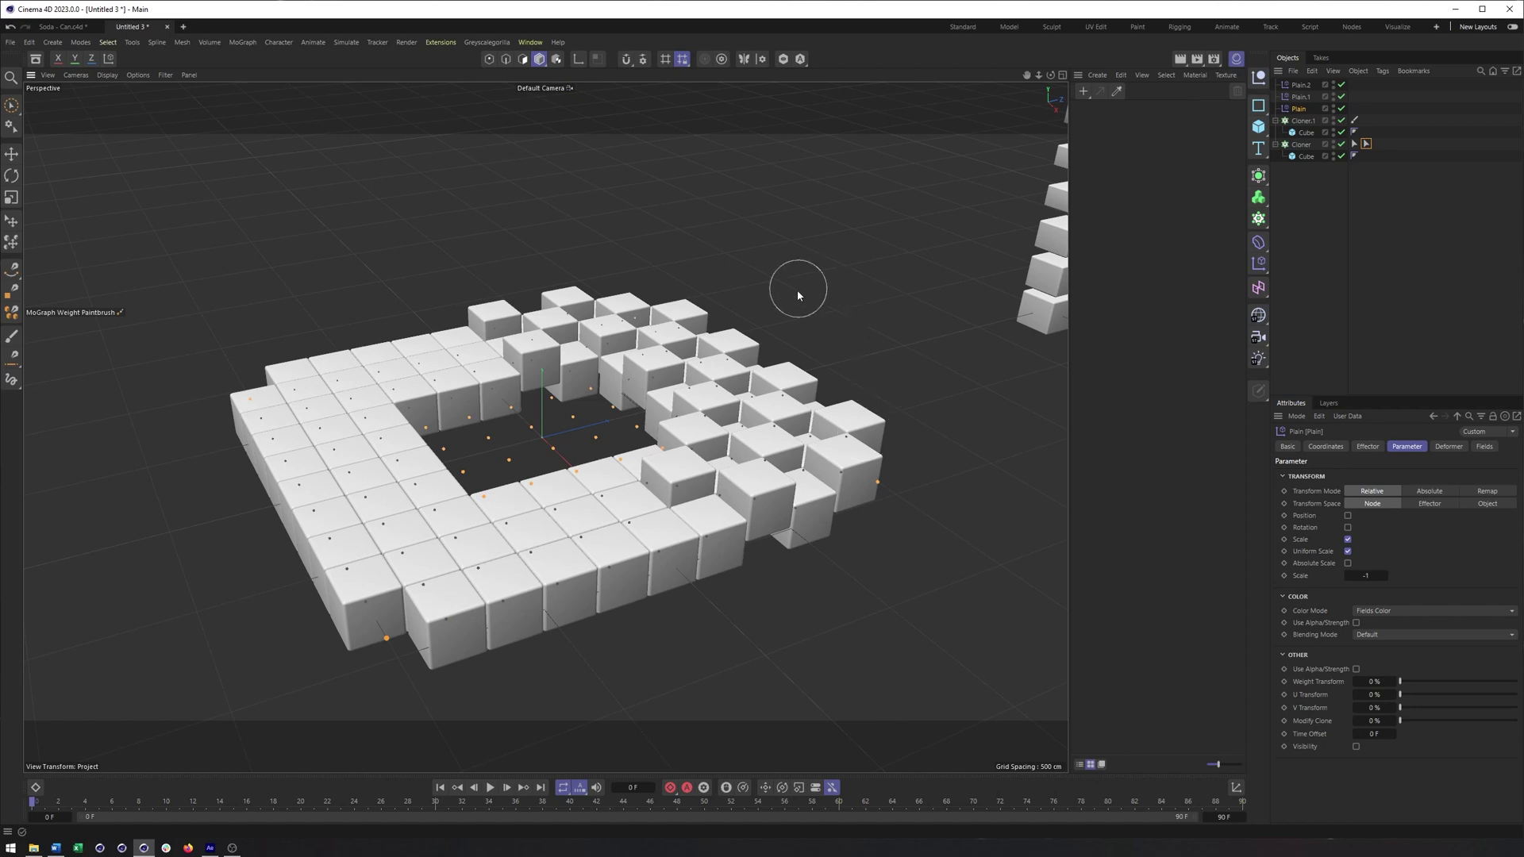
alt+middle_drag(784, 258, 768, 268)
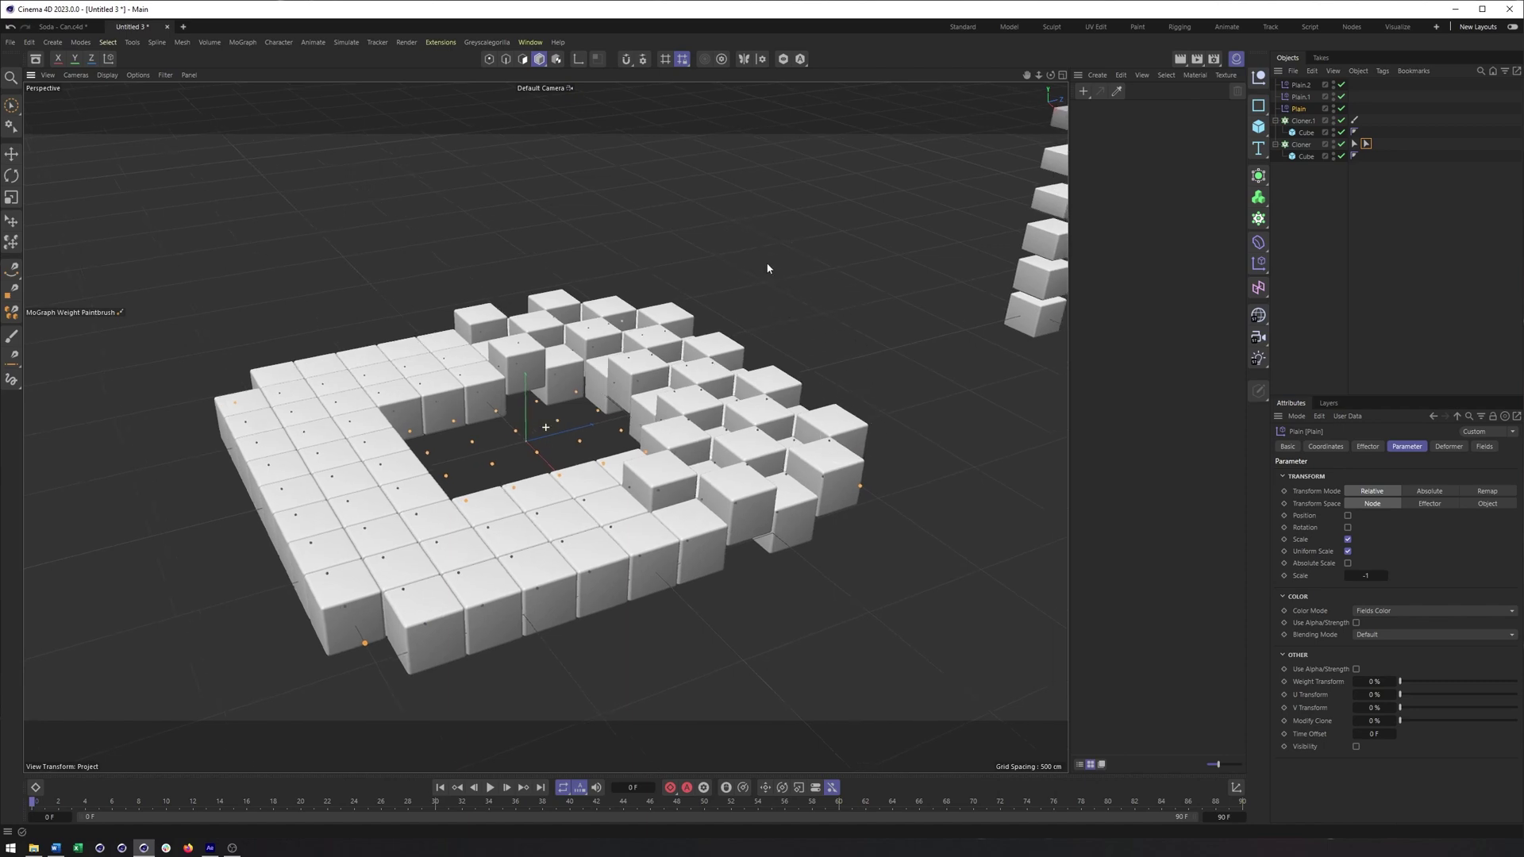
click(72, 28)
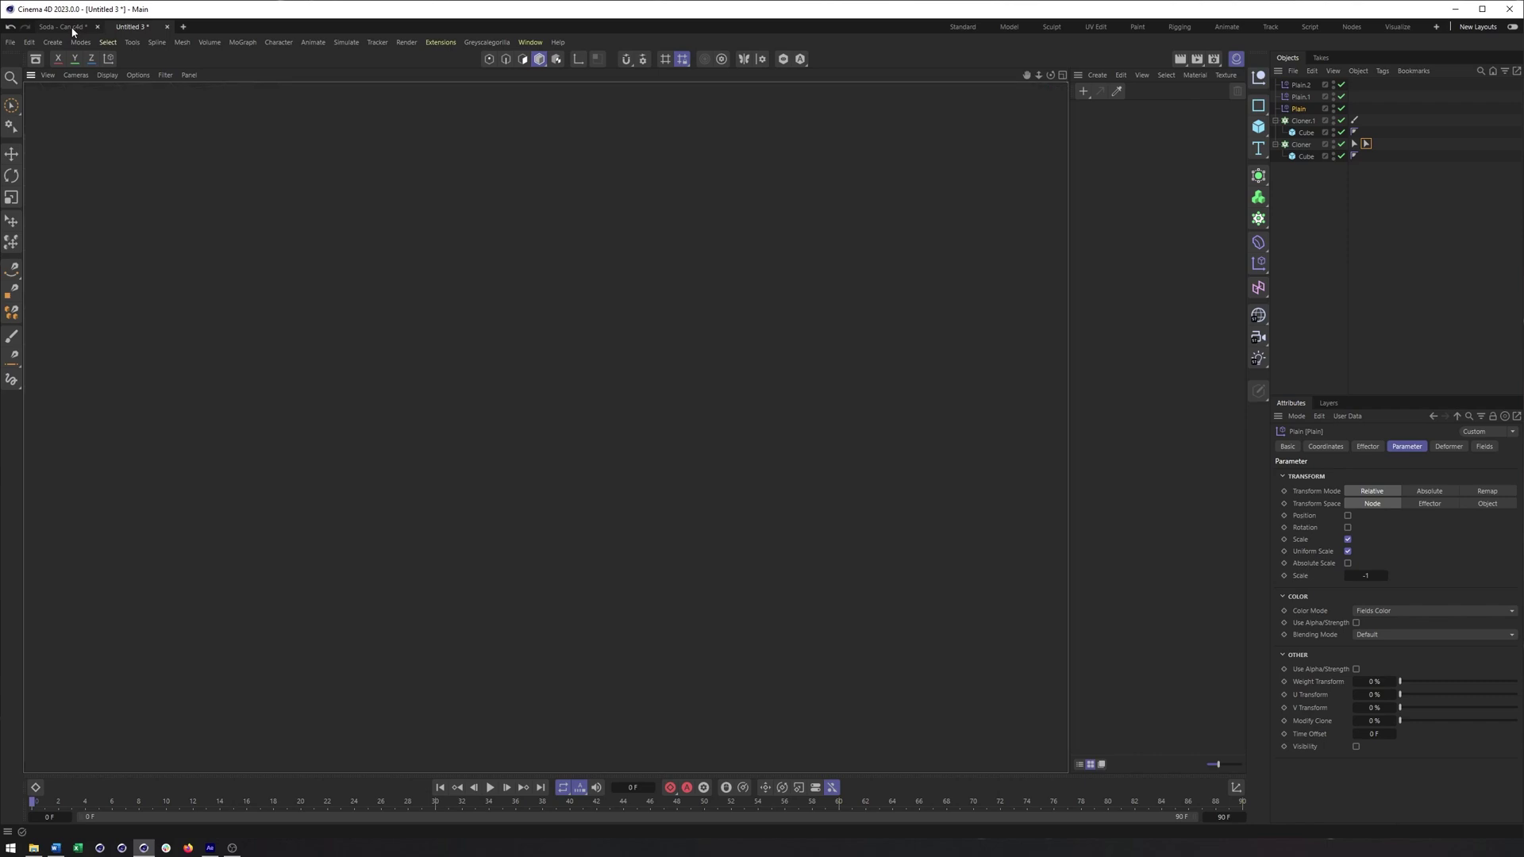
alt+middle_drag(341, 356, 1039, 421)
alt+drag(354, 364, 185, 386)
Search the Asset Browser for "can" and show the results as a thumbnail grid.
click(35, 59)
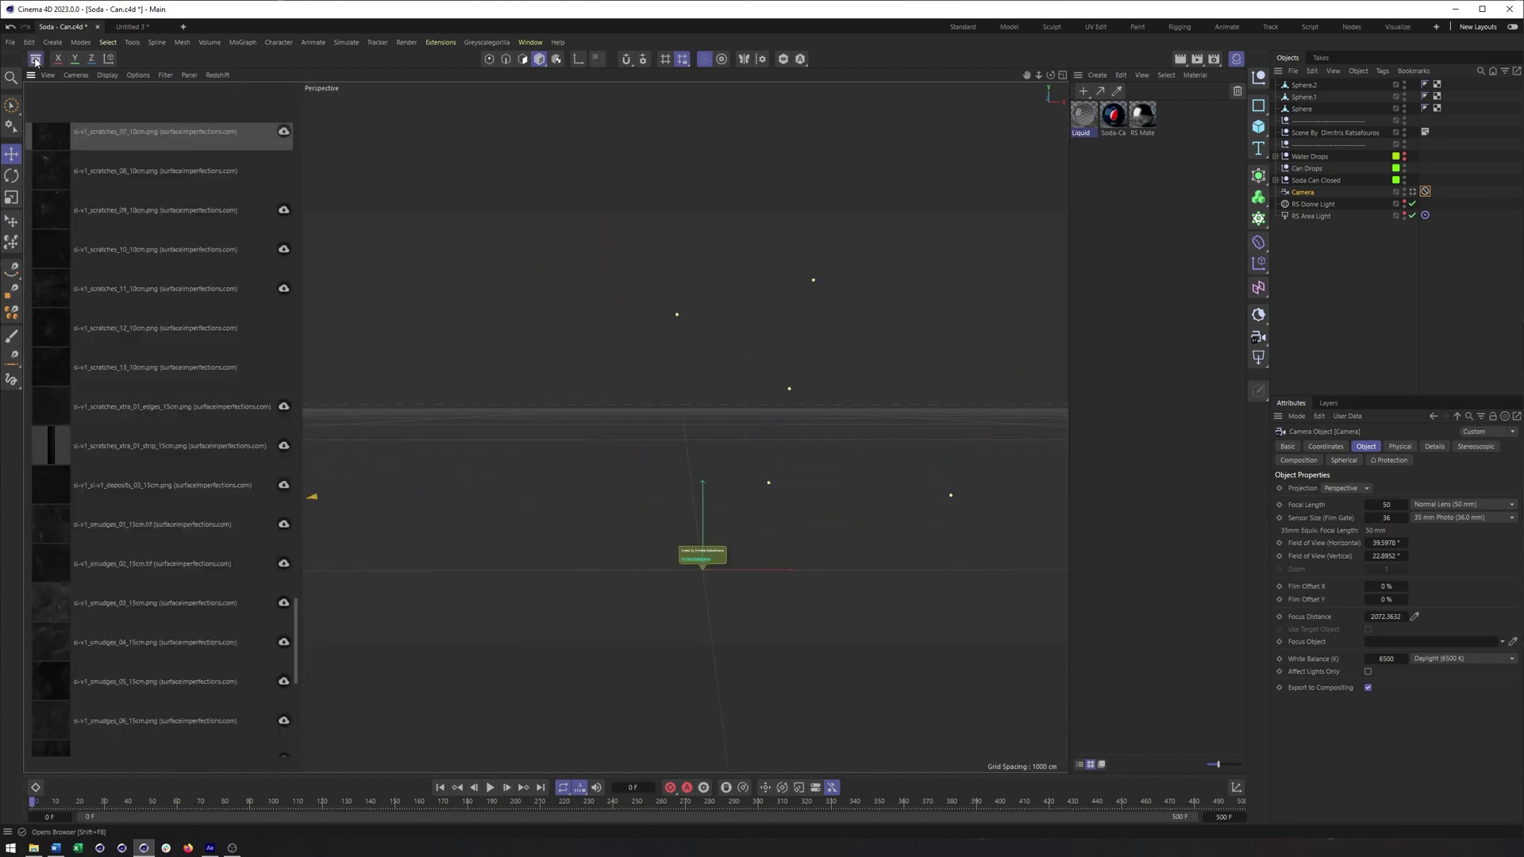
double_click(78, 112)
text(can)
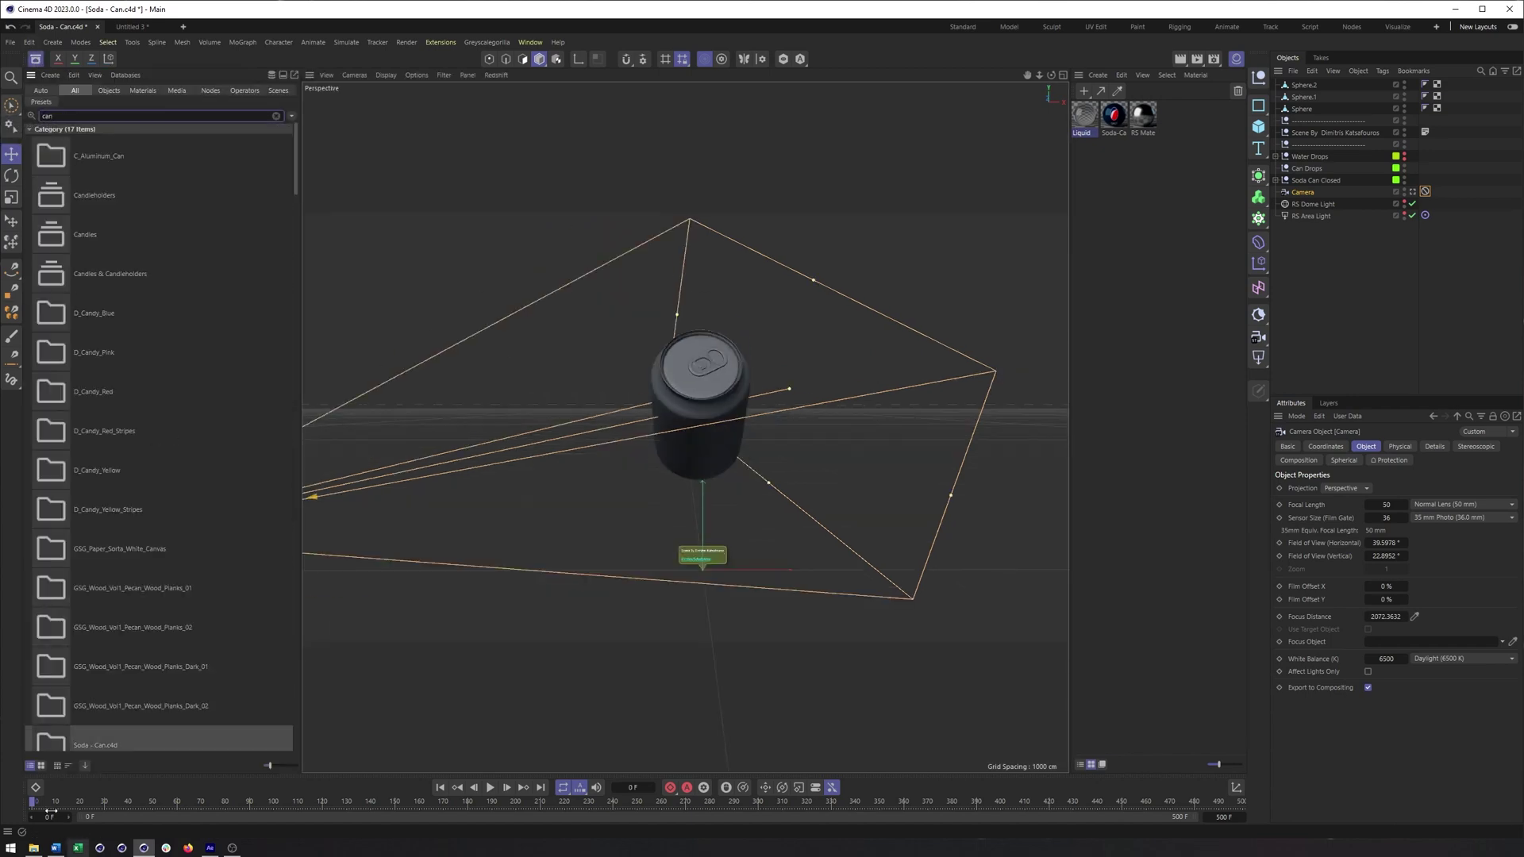
click(40, 766)
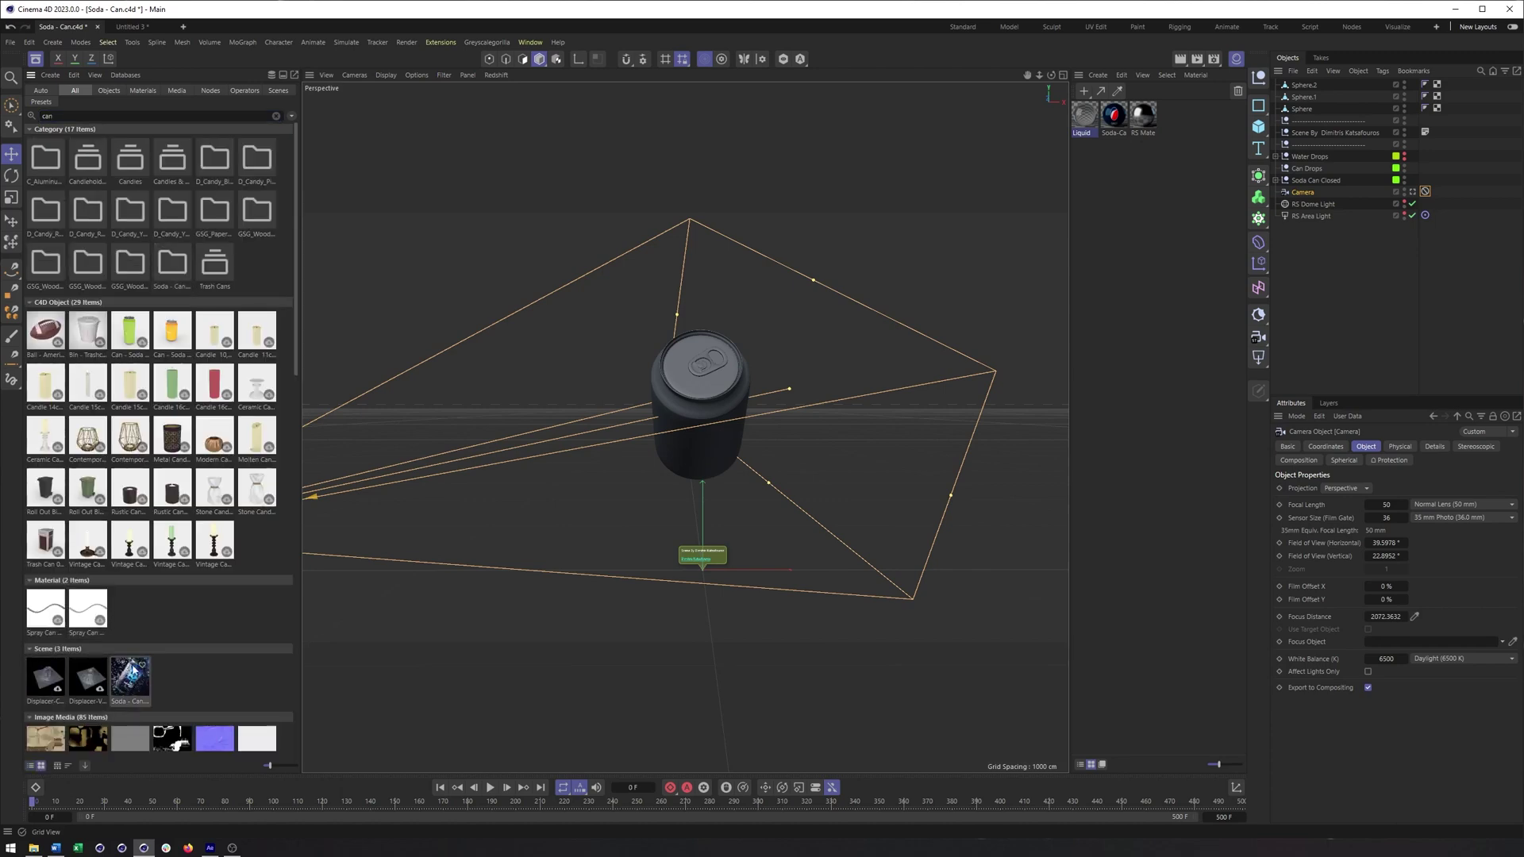
View the soda can through the scene's Camera and start the Redshift render in the viewport.
click(1352, 138)
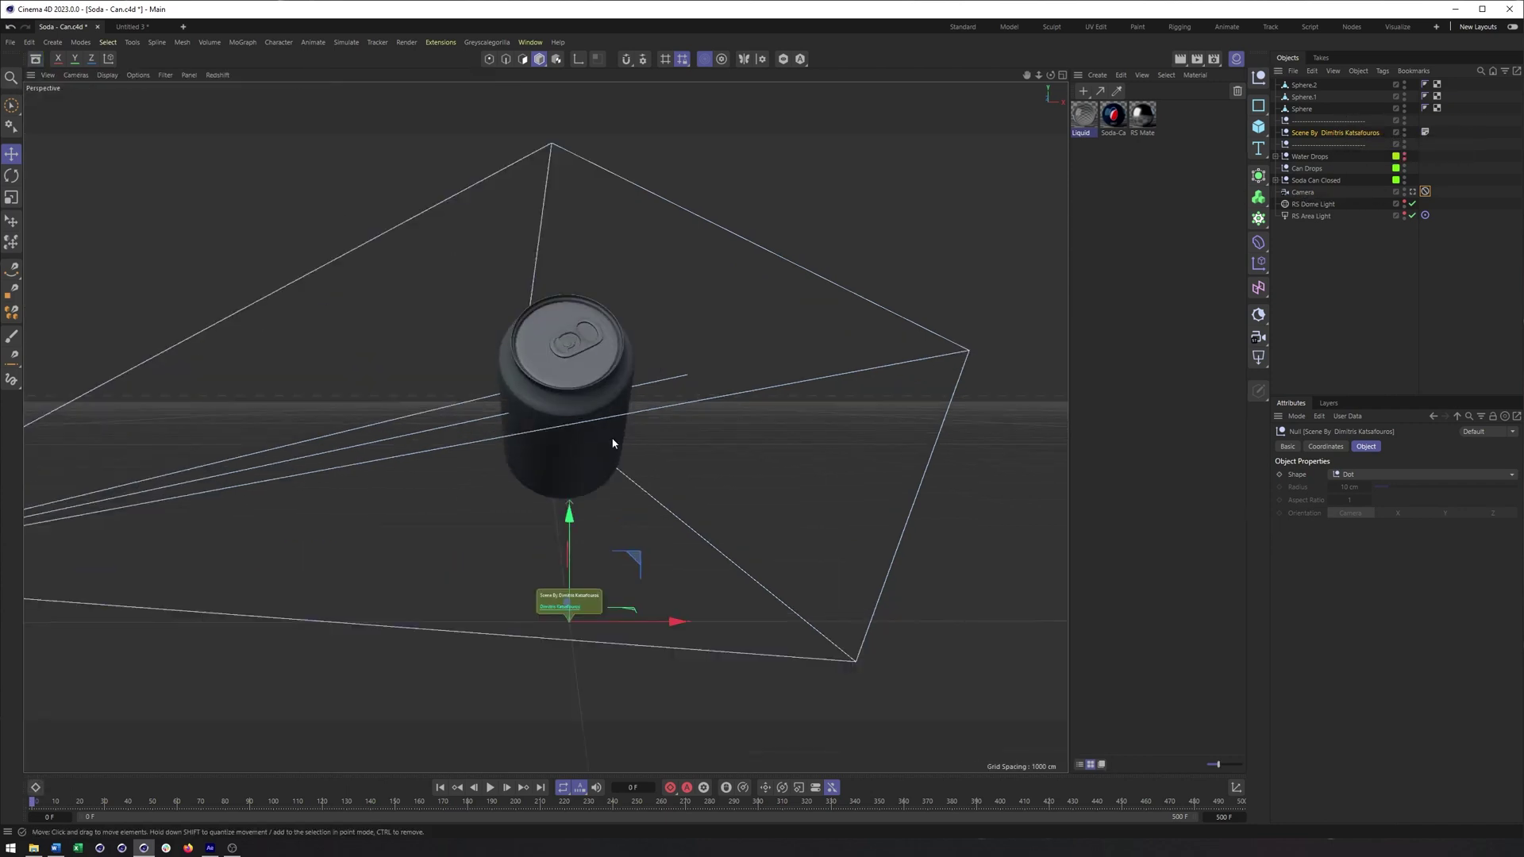
alt+drag(613, 443, 878, 436)
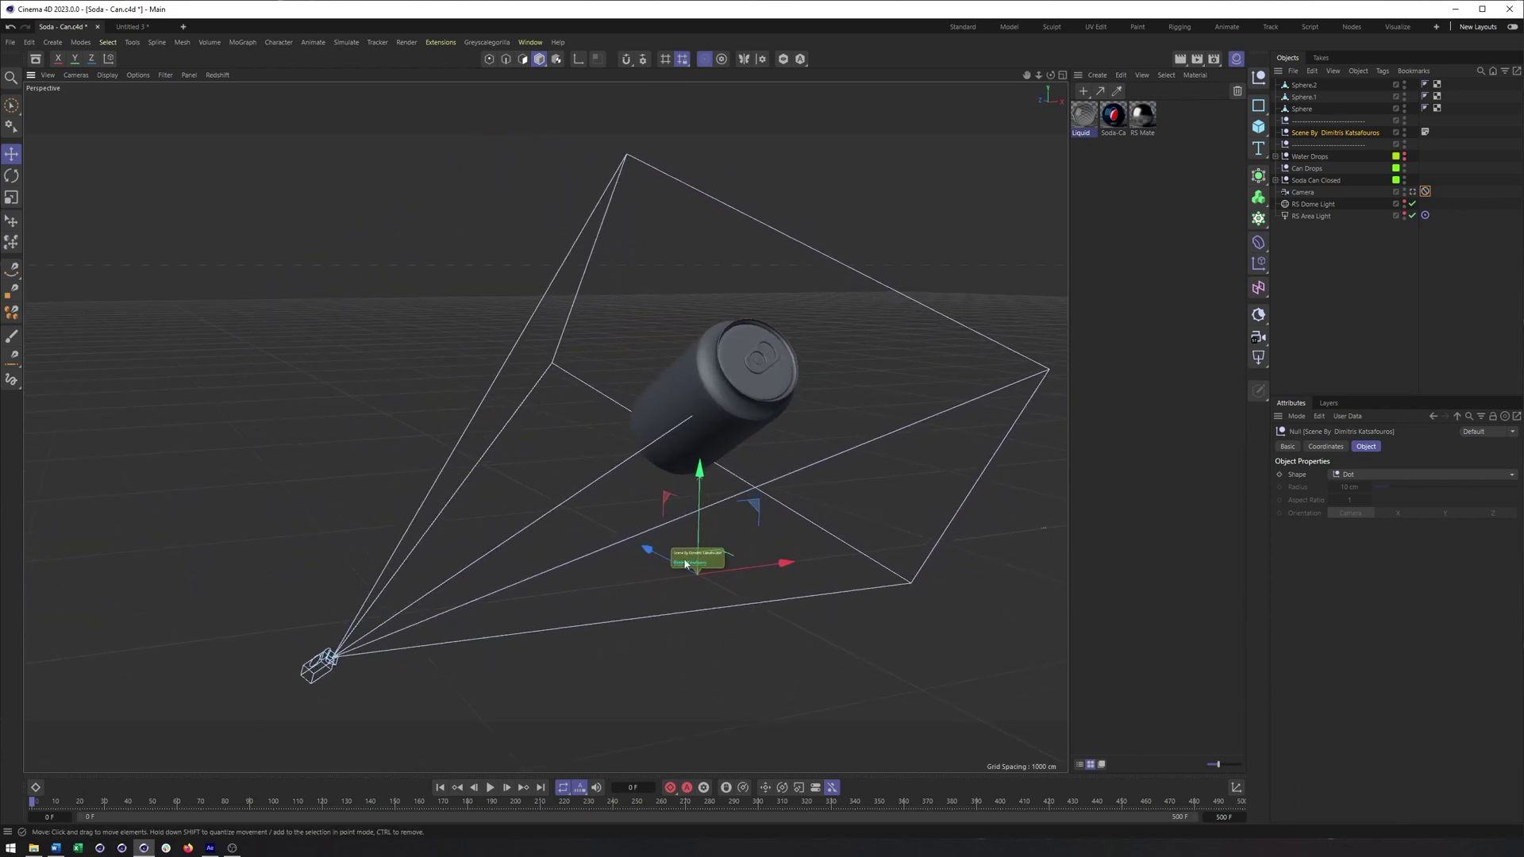
alt+right_drag(760, 566, 767, 527)
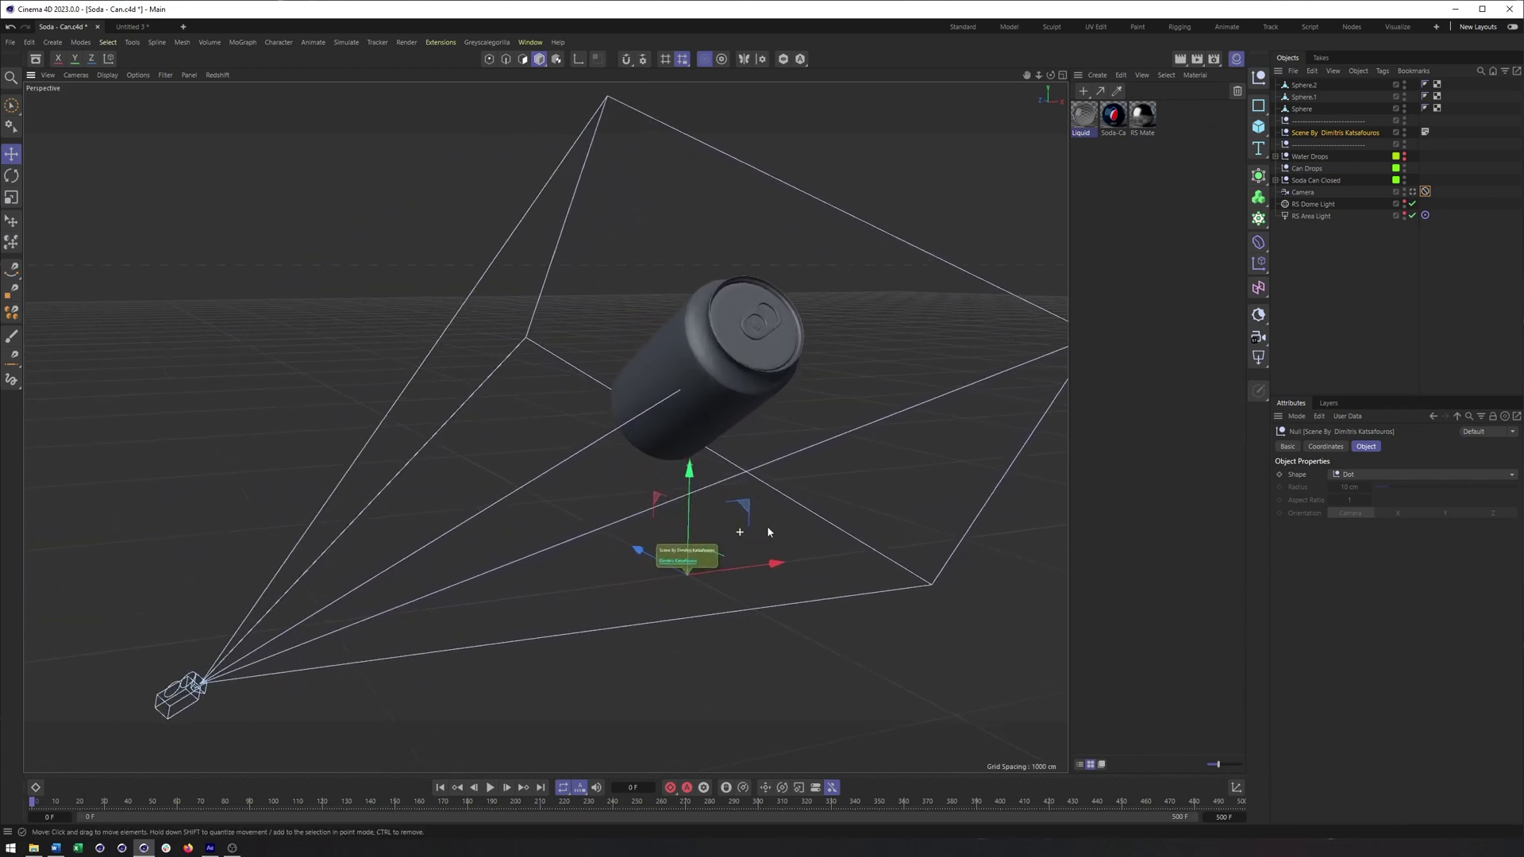
click(1414, 192)
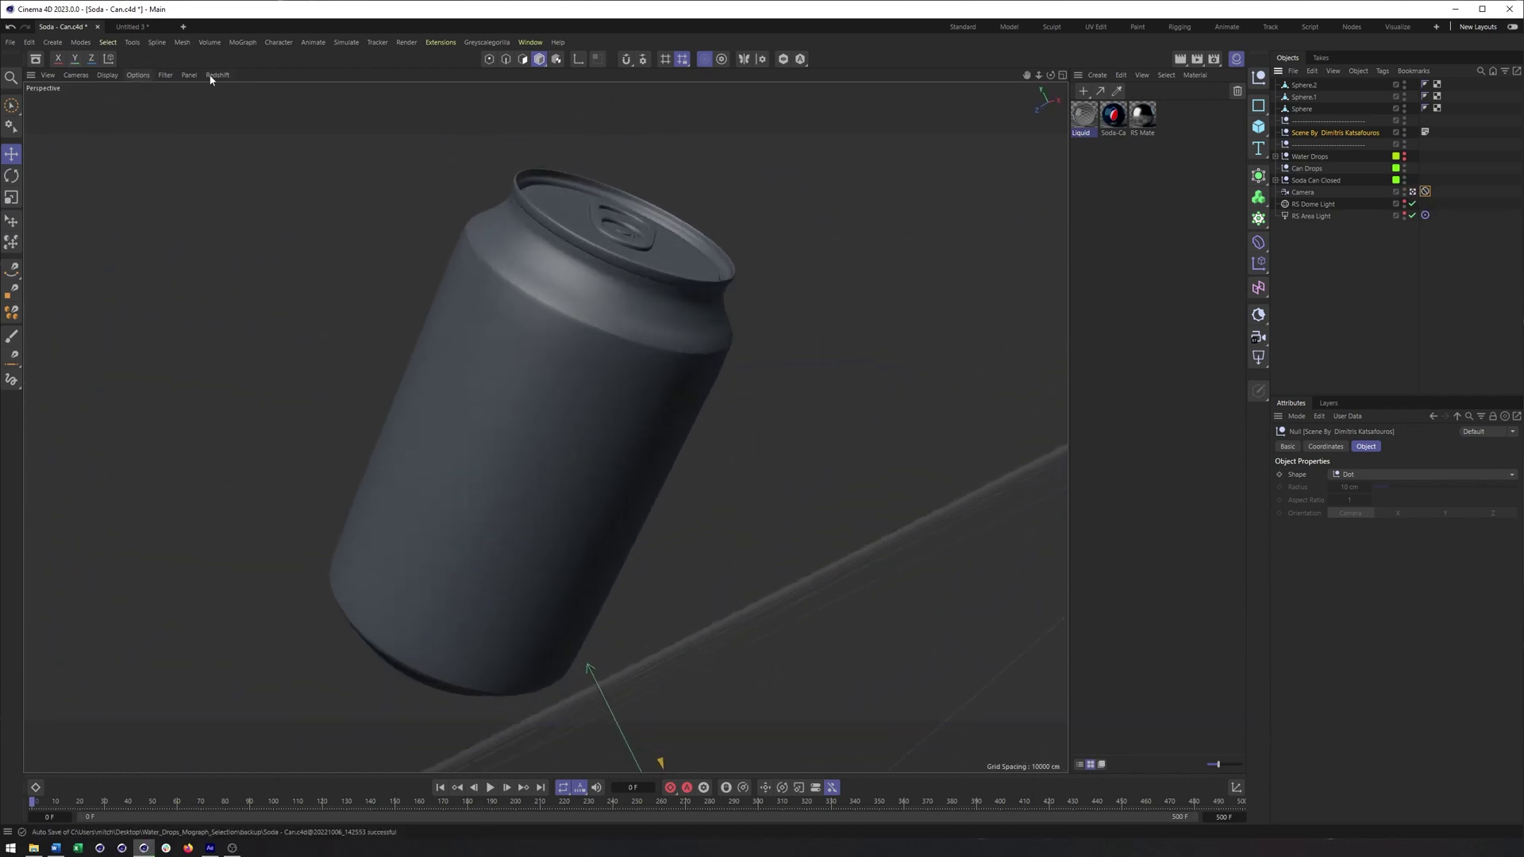
click(217, 75)
click(239, 104)
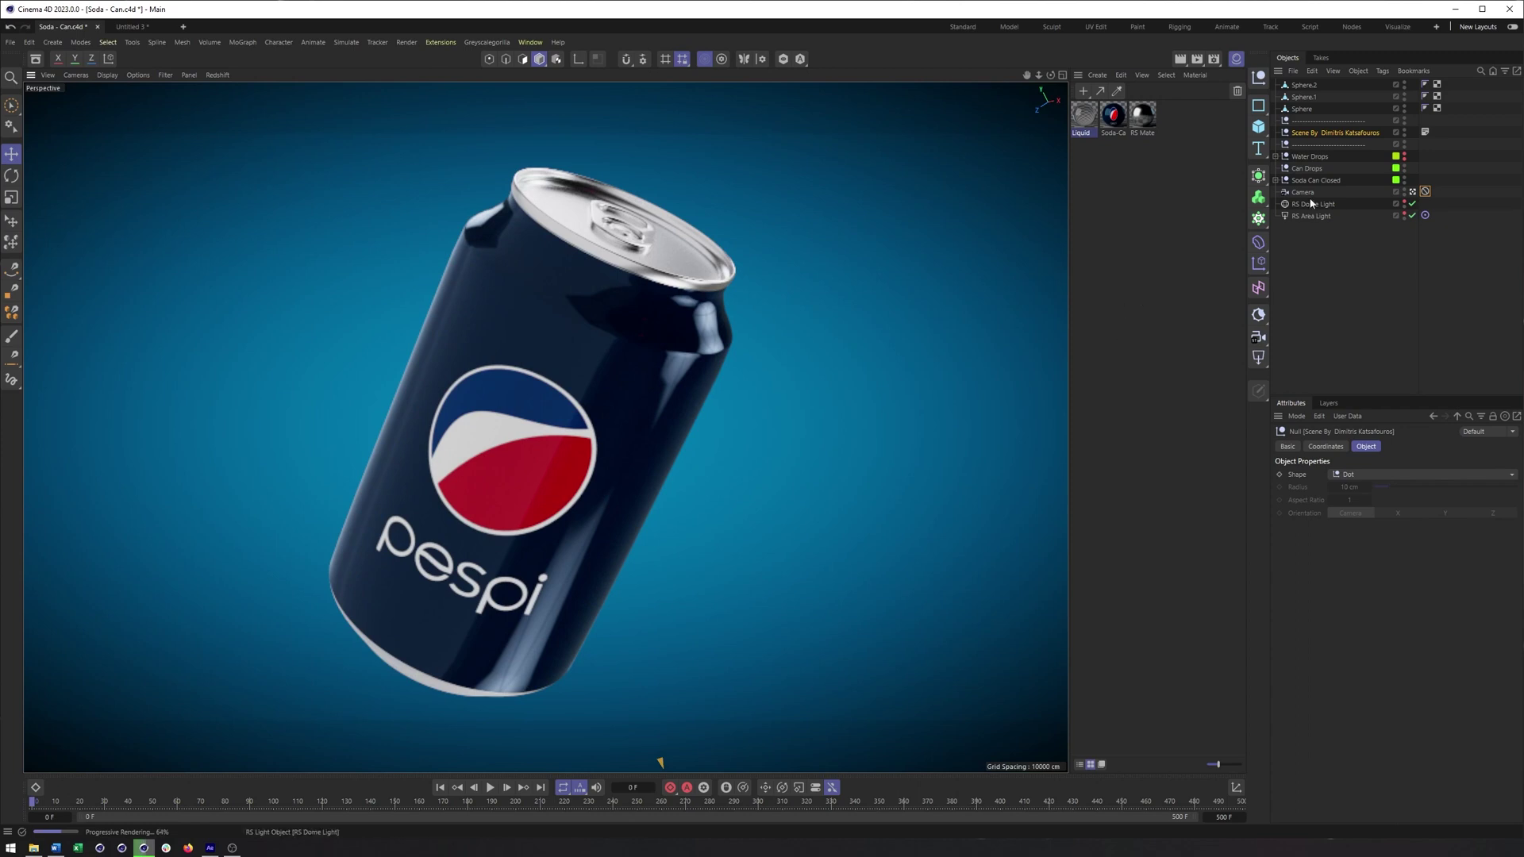
Preview the Water Drops group in the render, hide it again, and inspect the can outside the scene camera.
click(1404, 161)
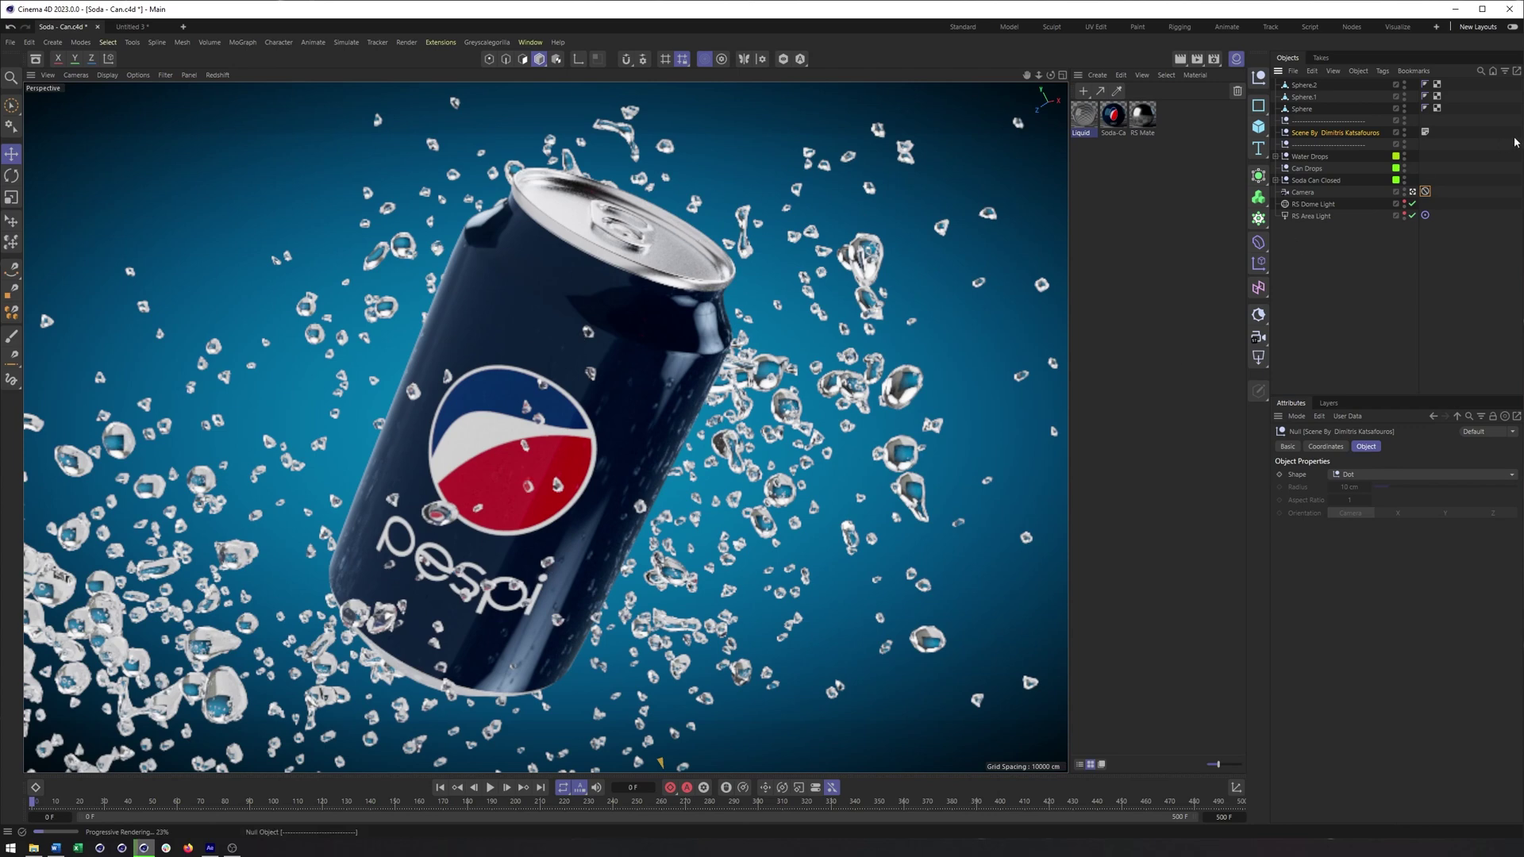
click(1404, 157)
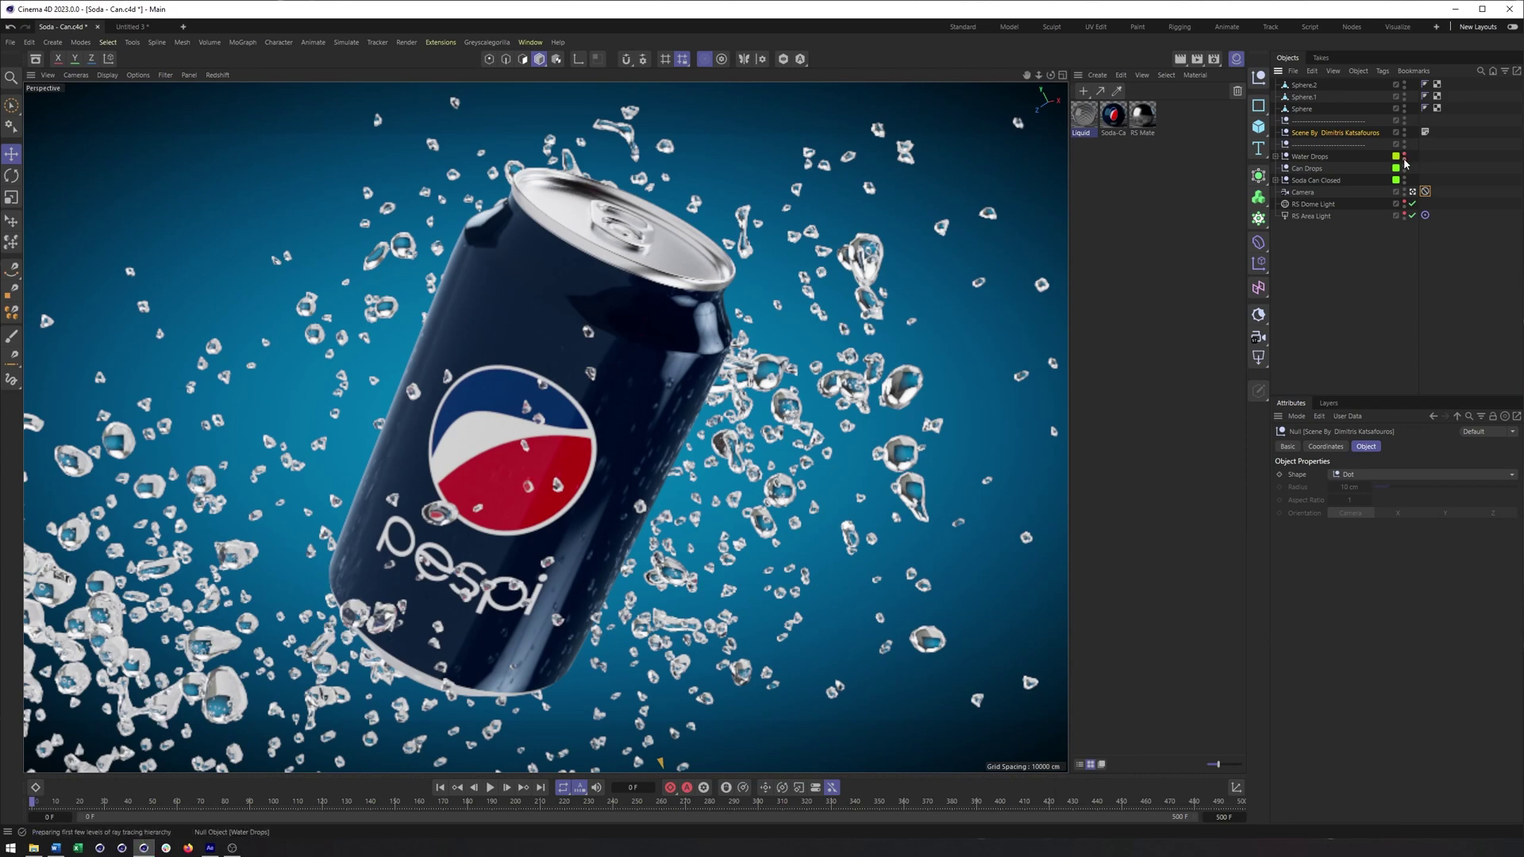
click(1415, 193)
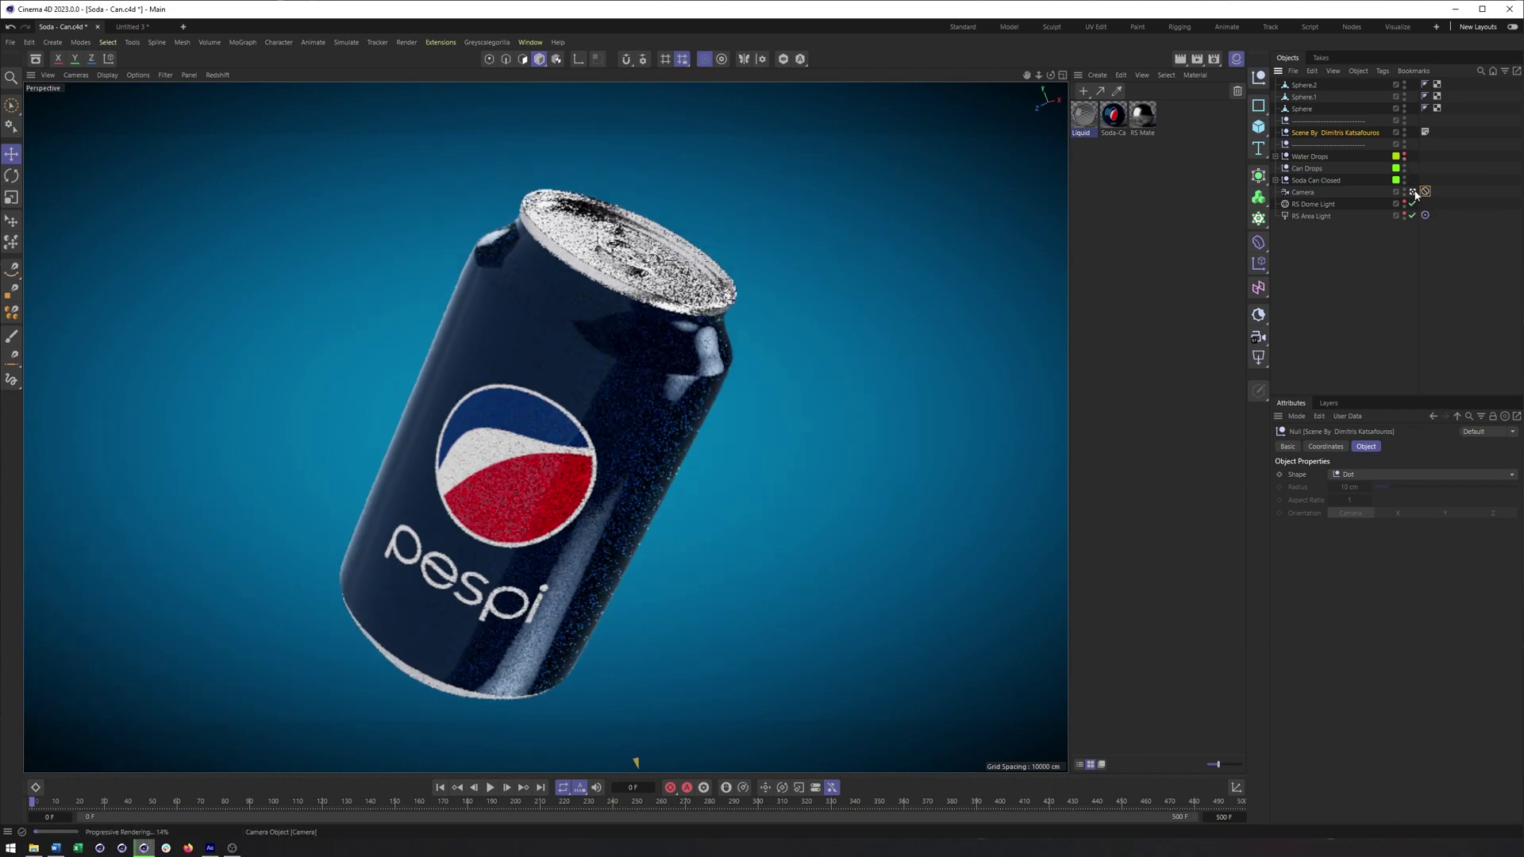
scroll(817, 391, up, 3)
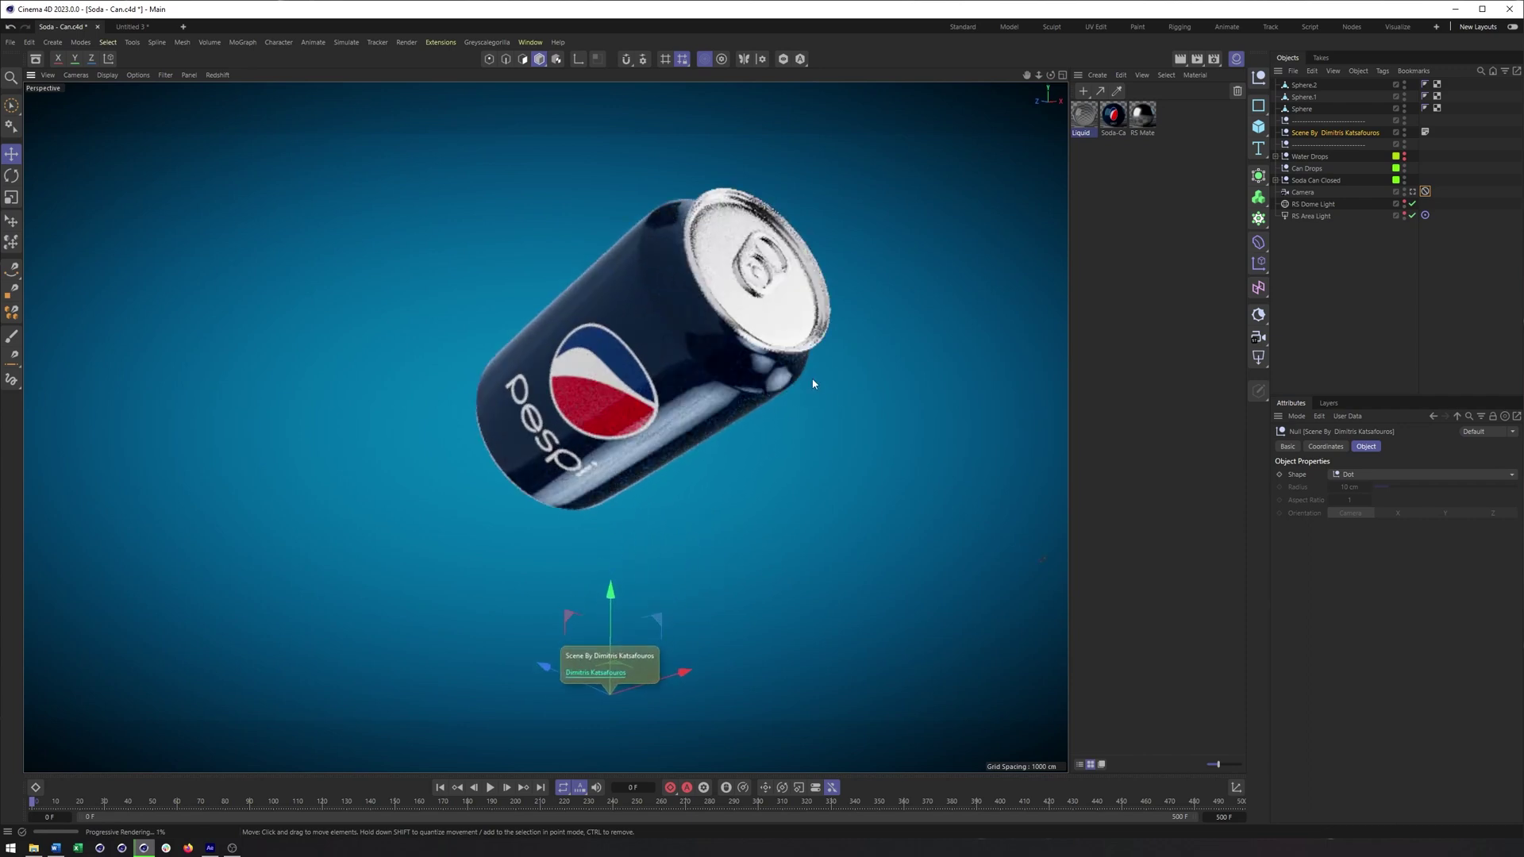
scroll(802, 385, down, 2)
alt+drag(766, 383, 895, 398)
Add a Cloner object with nothing else selected and stop the Redshift viewport render.
click(1325, 324)
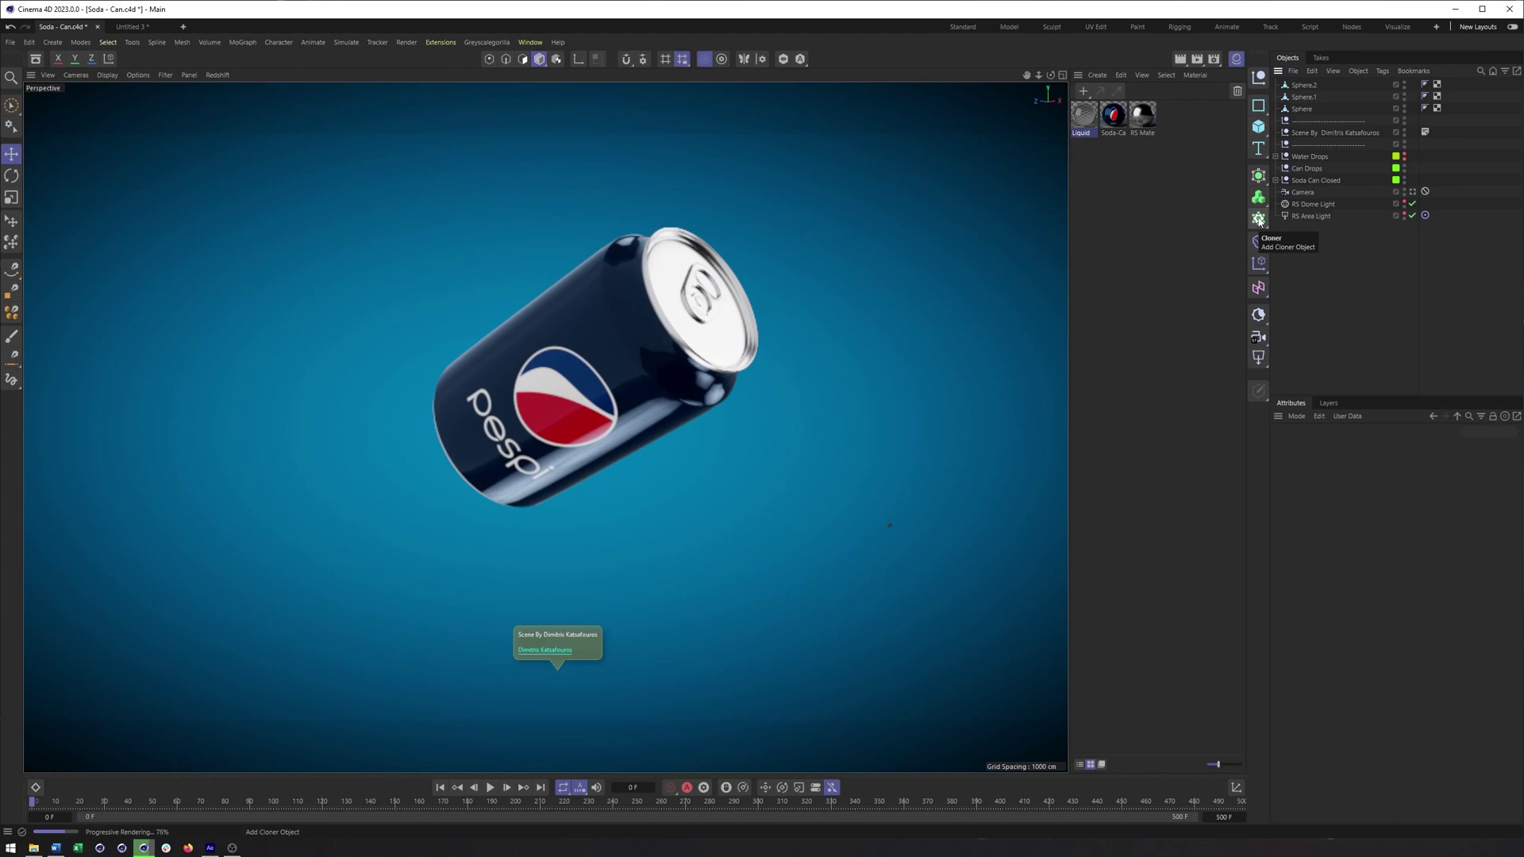
click(1258, 222)
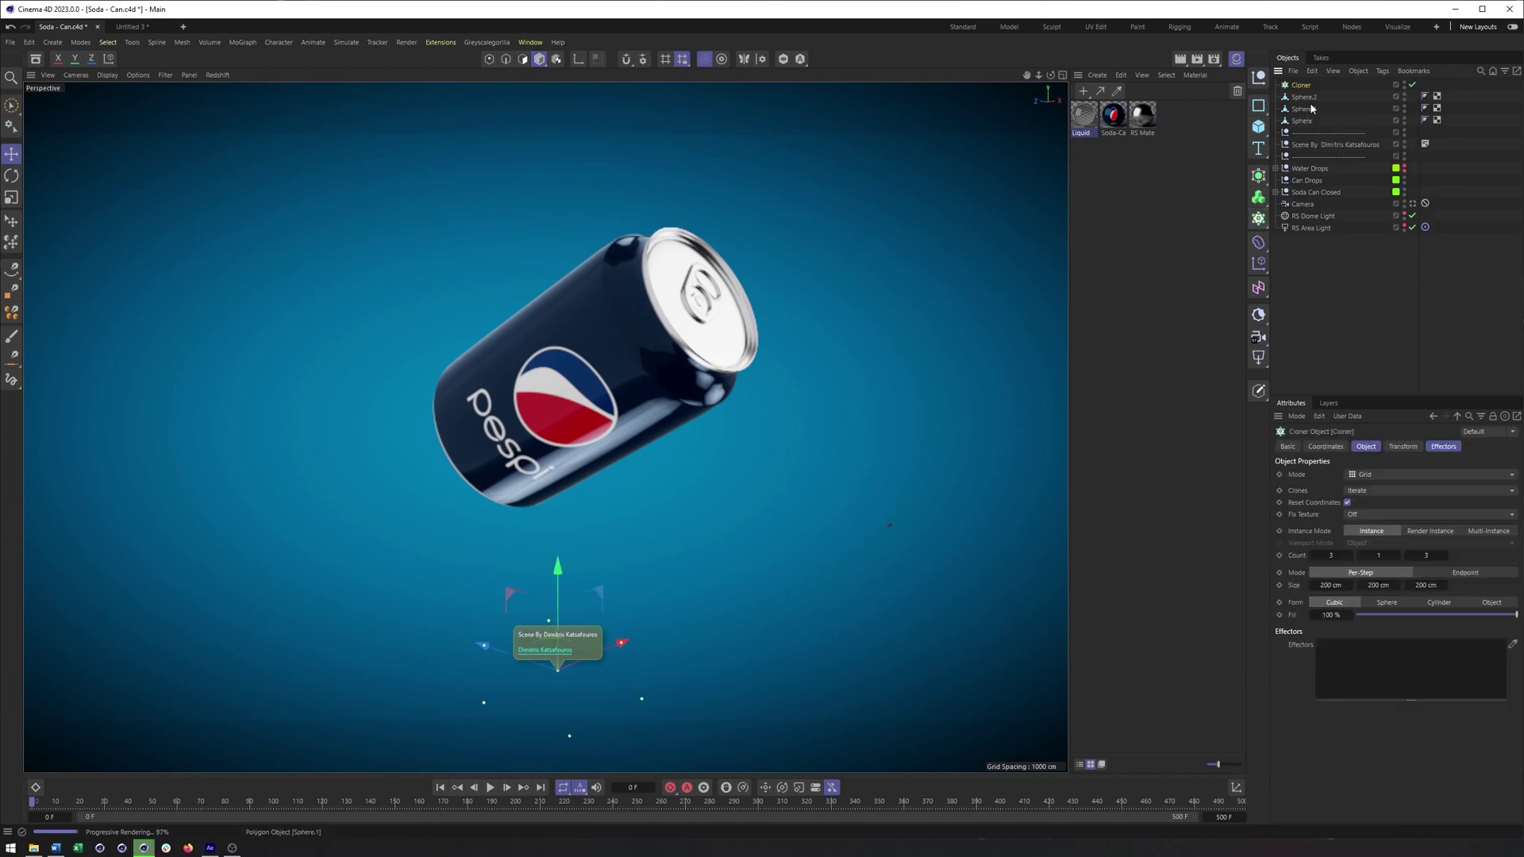
click(217, 74)
click(218, 92)
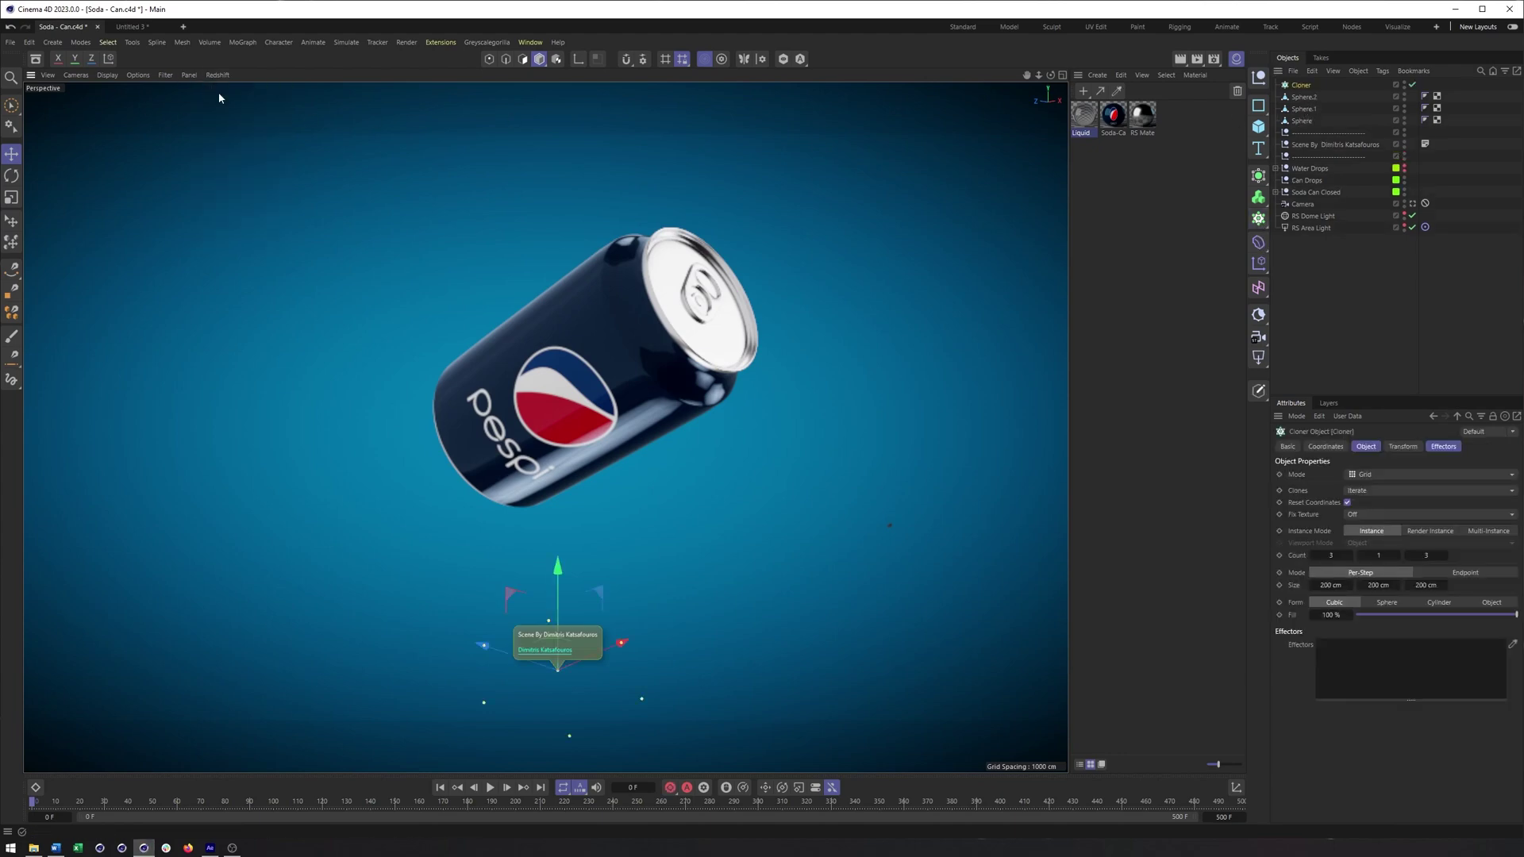
alt+middle_drag(554, 543, 512, 408)
alt+drag(599, 497, 496, 516)
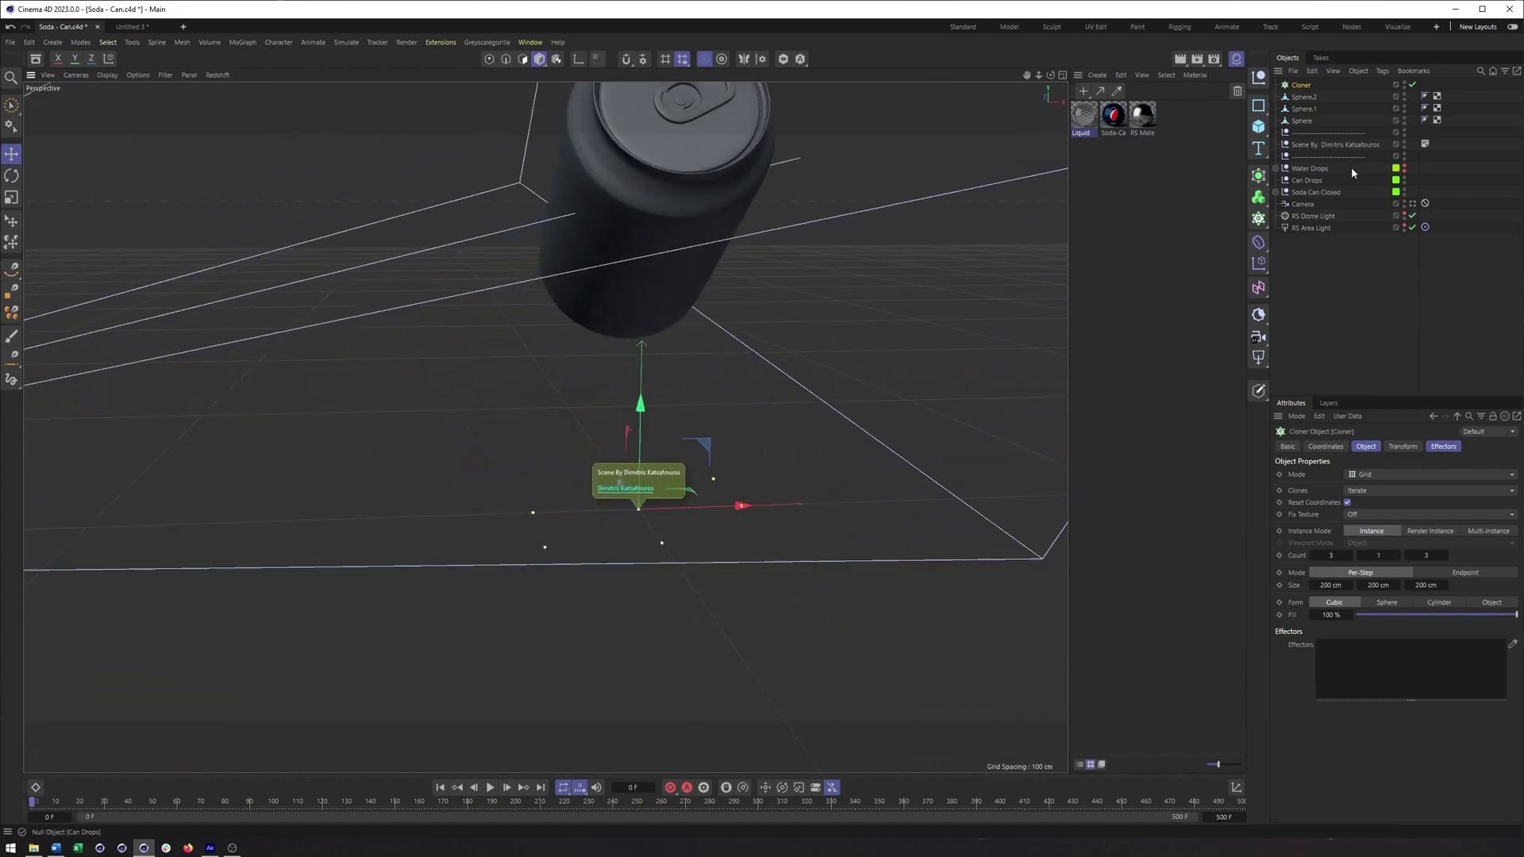
Examine the droplet shapes of Sphere, Sphere.1 and Sphere.2 from several angles.
click(1300, 100)
key(s)
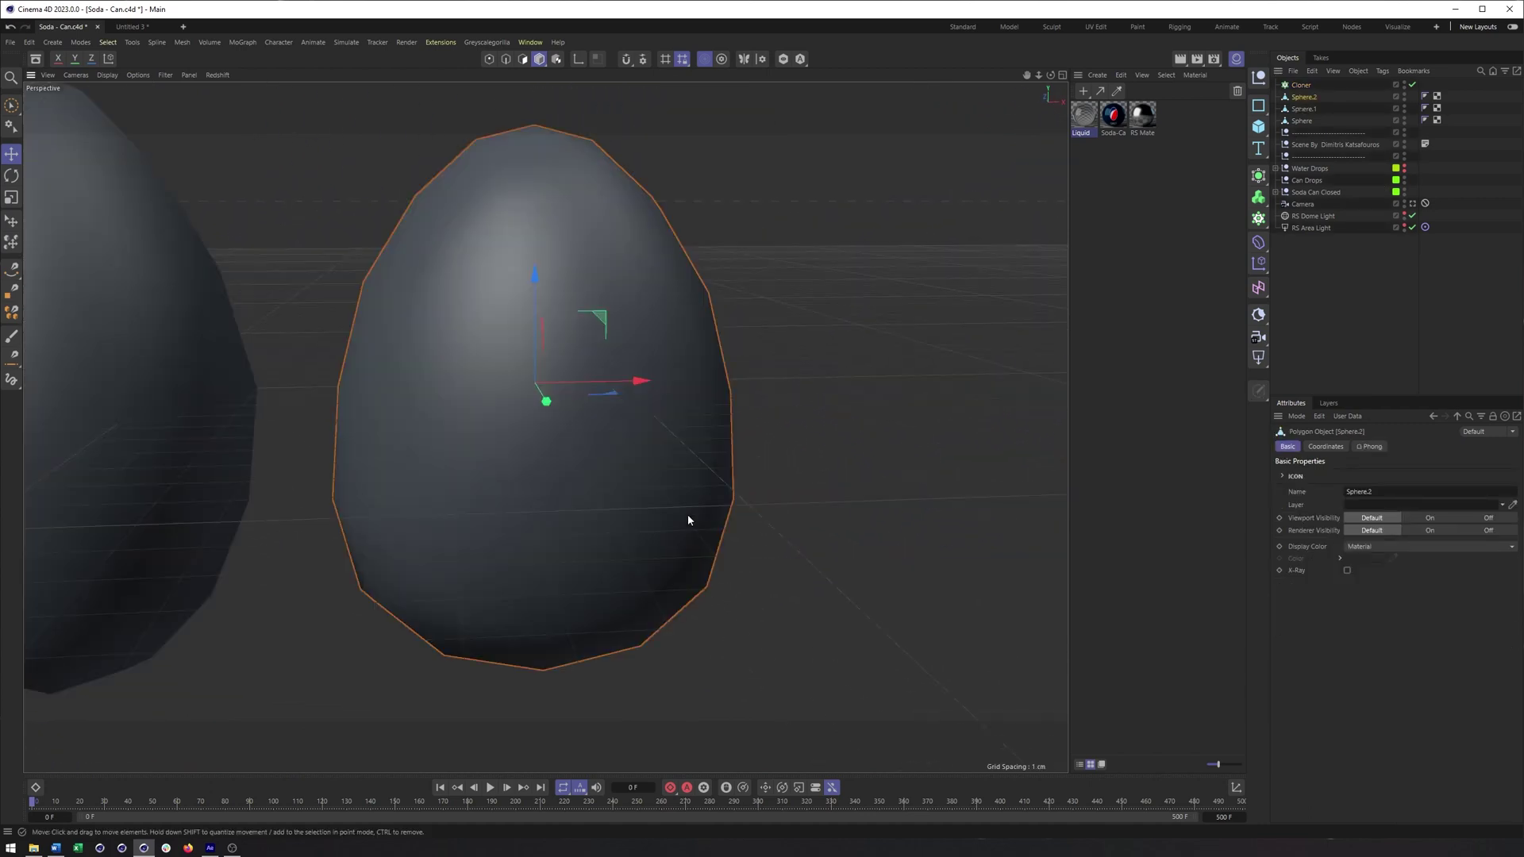
alt+right_drag(692, 514, 522, 517)
alt+drag(521, 516, 595, 526)
click(416, 462)
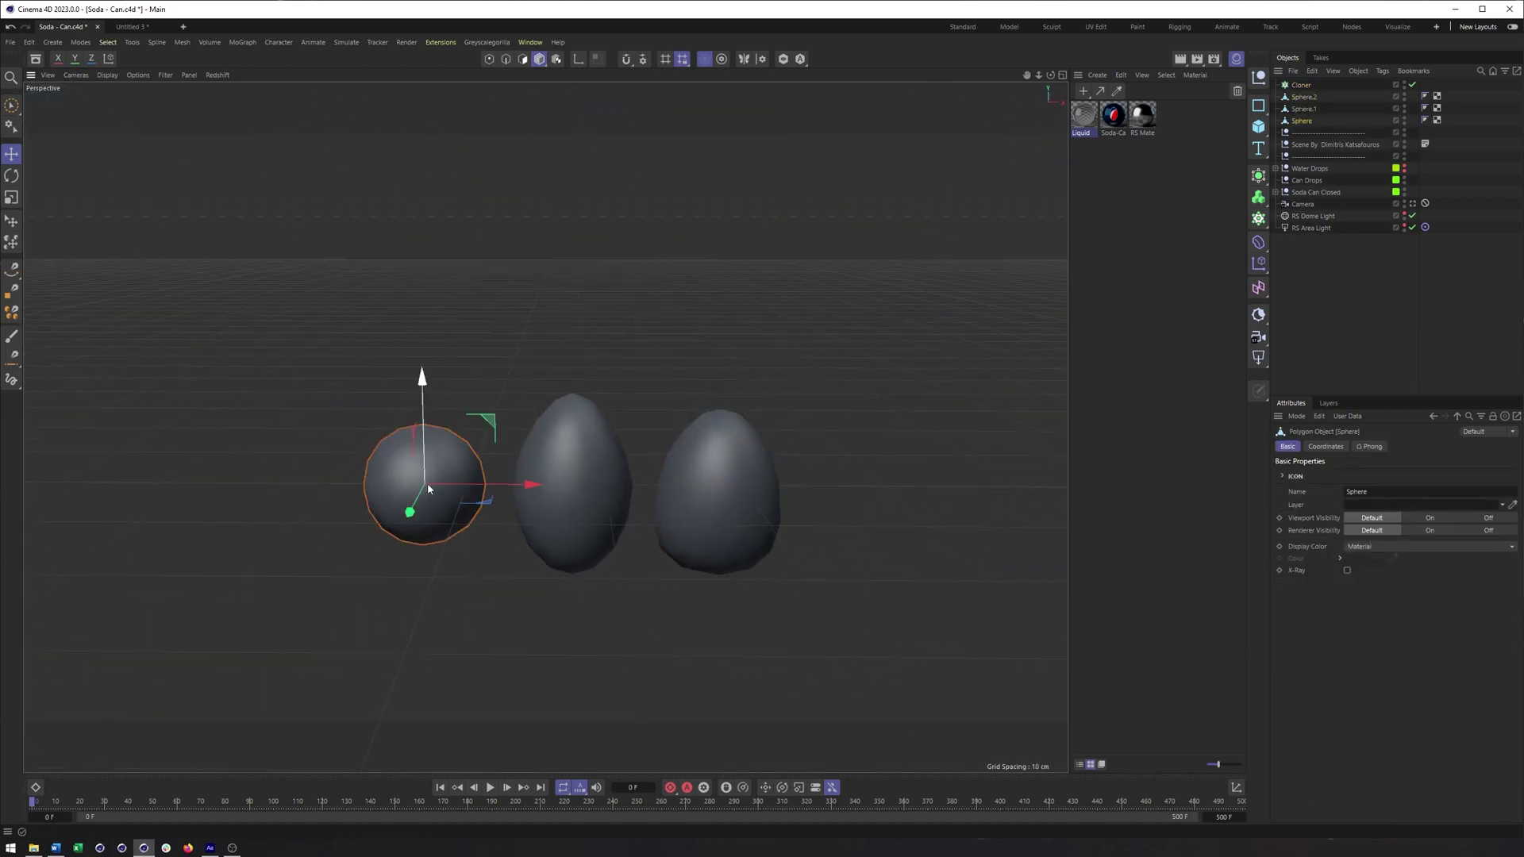
alt+drag(416, 462, 525, 508)
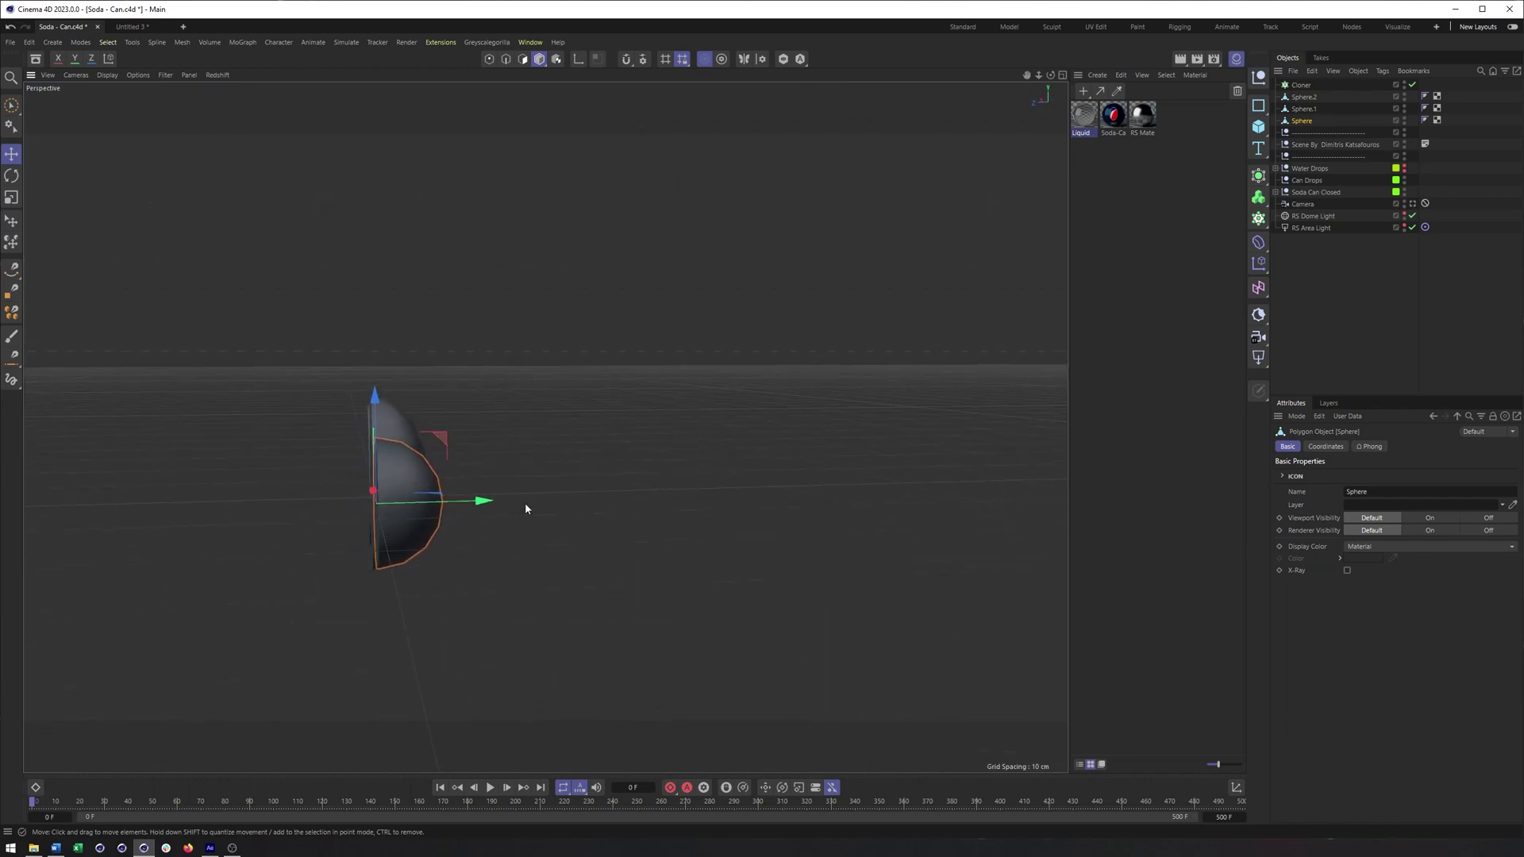
alt+drag(404, 517, 605, 506)
click(605, 507)
click(775, 510)
alt+drag(838, 562, 856, 594)
scroll(856, 593, down, 2)
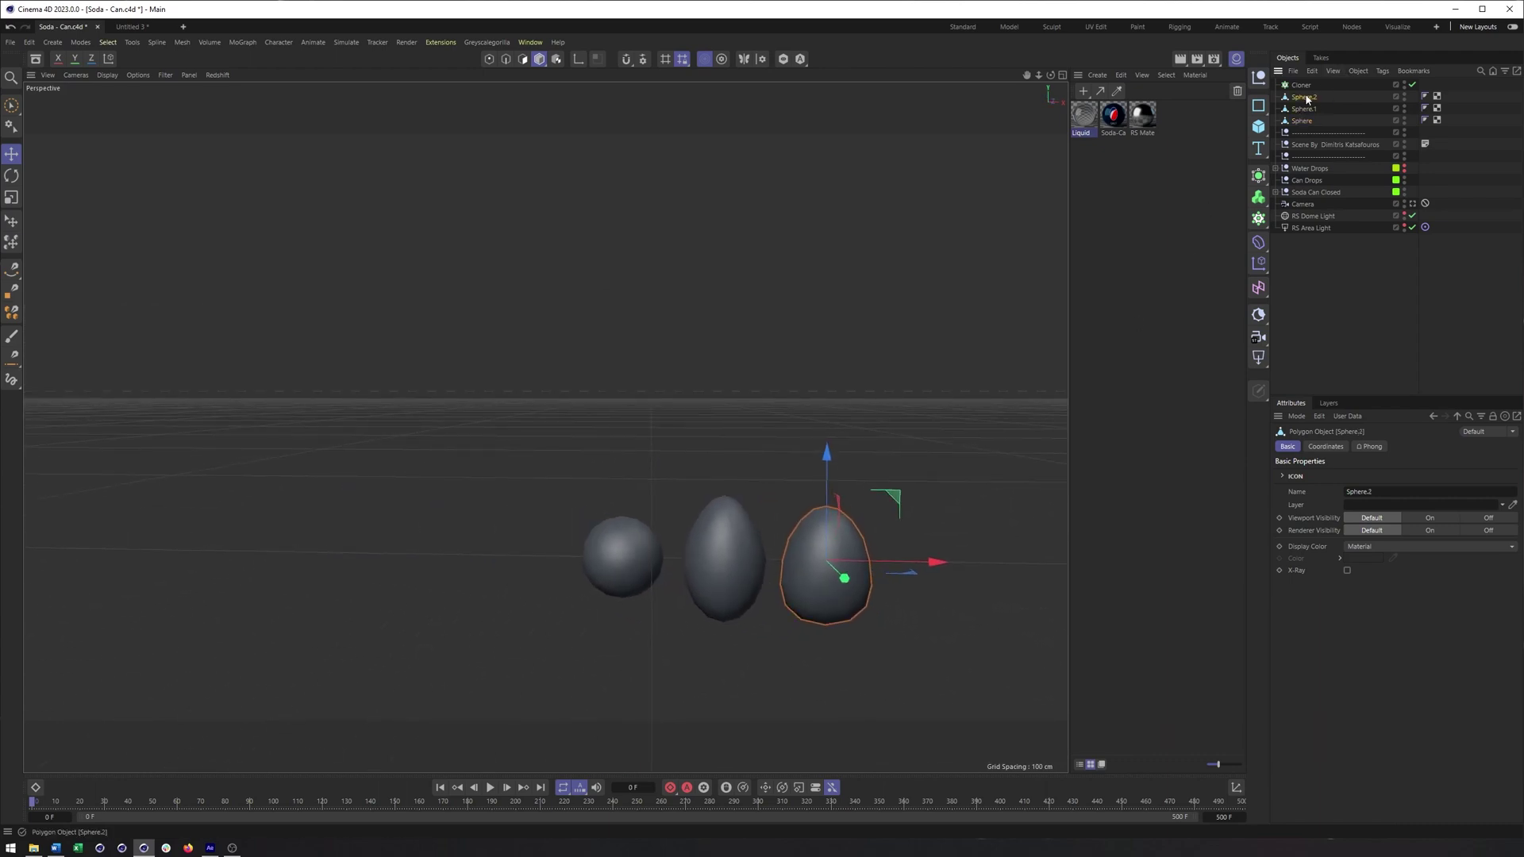
Make Sphere, Sphere.1 and Sphere.2 children of the Cloner.
shift+click(1301, 121)
drag(1306, 98, 1301, 86)
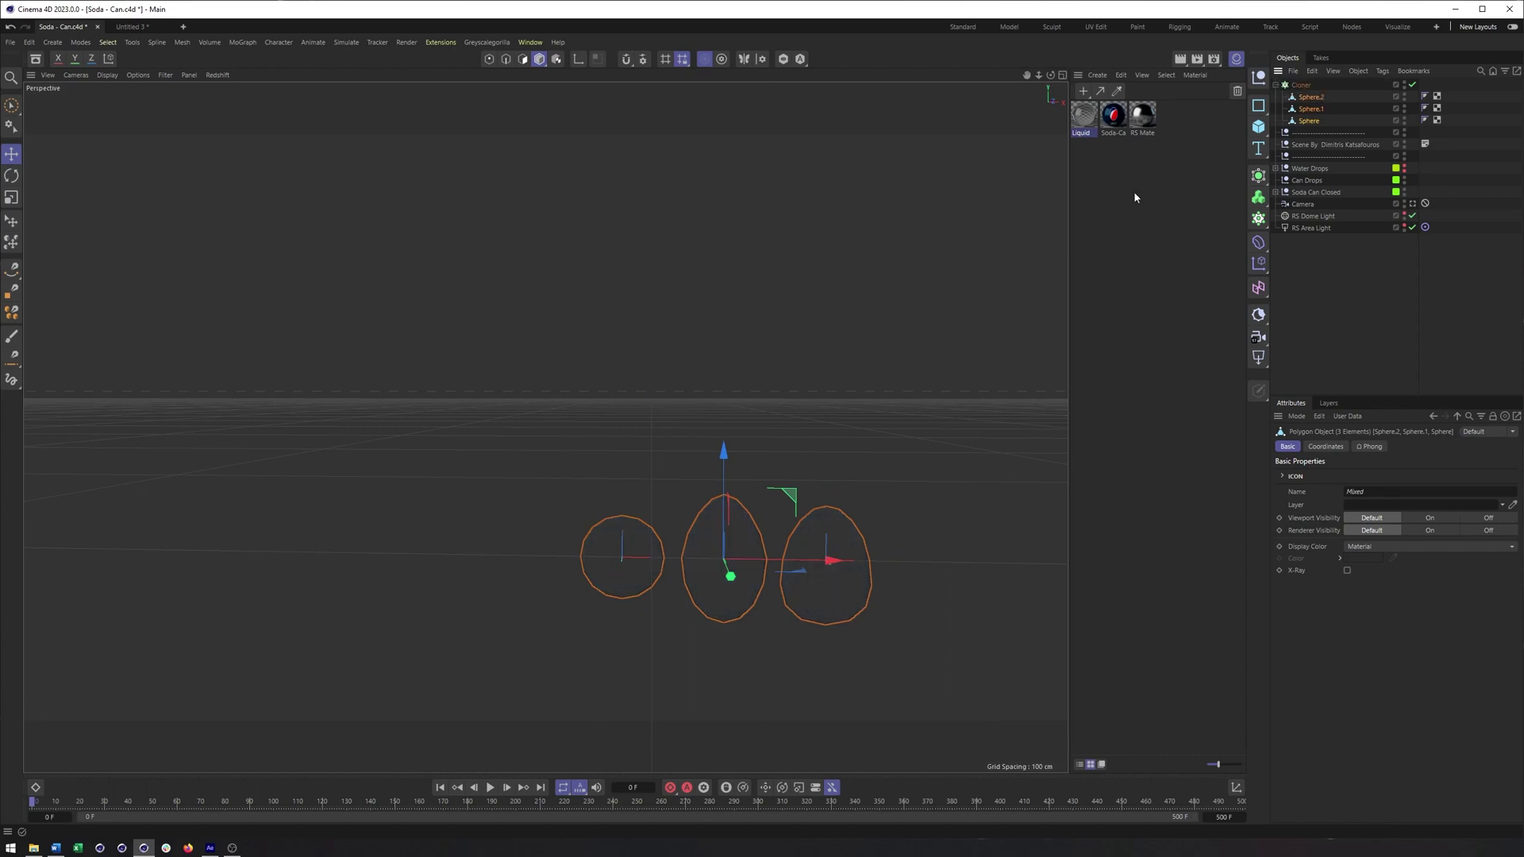
alt+drag(658, 397, 704, 425)
alt+right_drag(704, 426, 482, 402)
alt+middle_drag(482, 402, 540, 463)
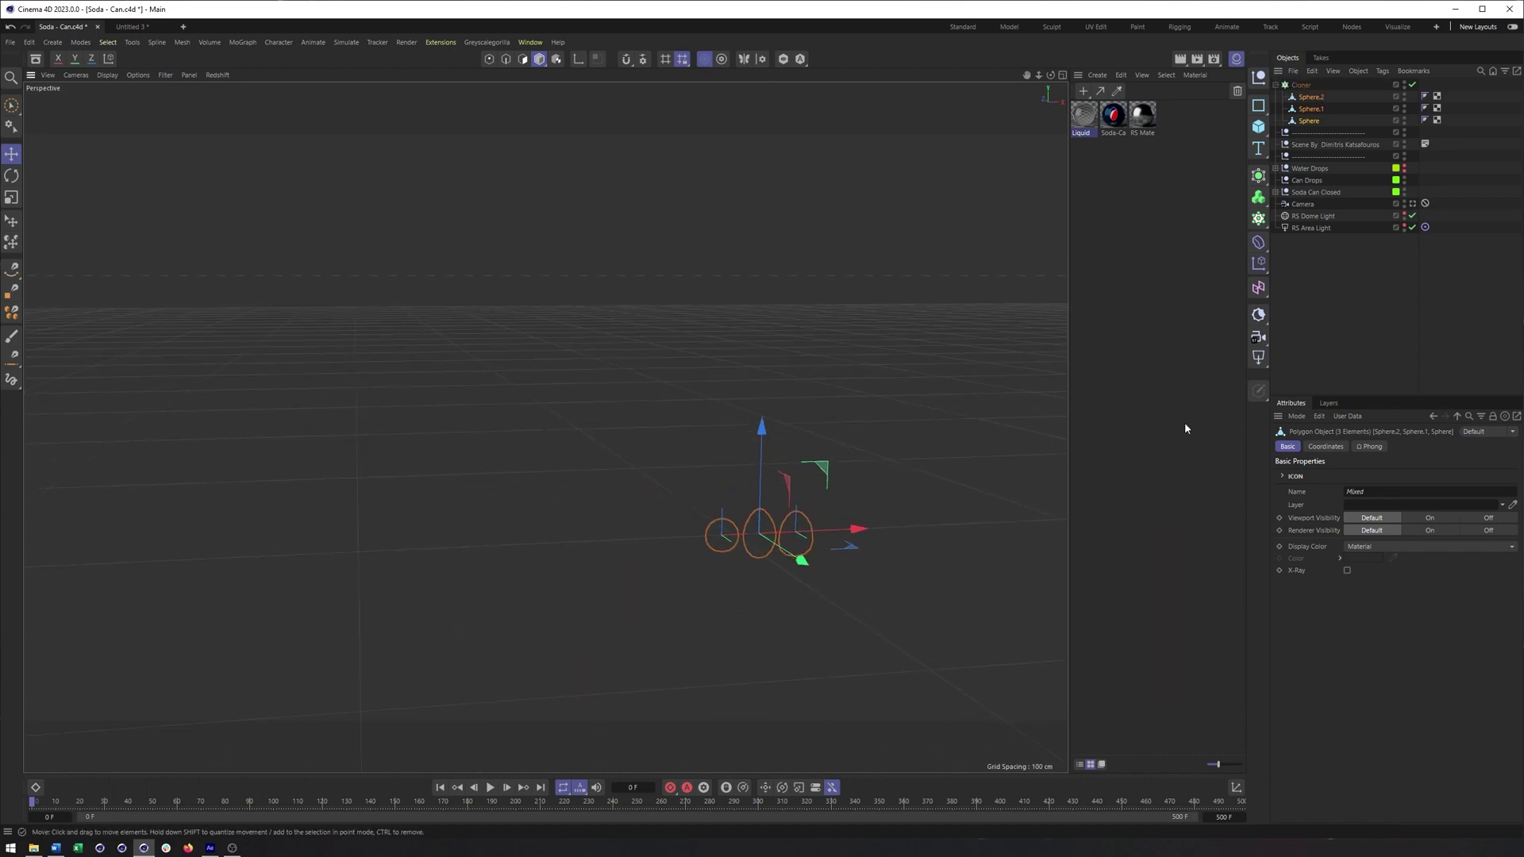
Set the Cloner to Object mode and assign the Can mesh from Soda Can Closed as its distribution object.
click(1412, 204)
click(1301, 85)
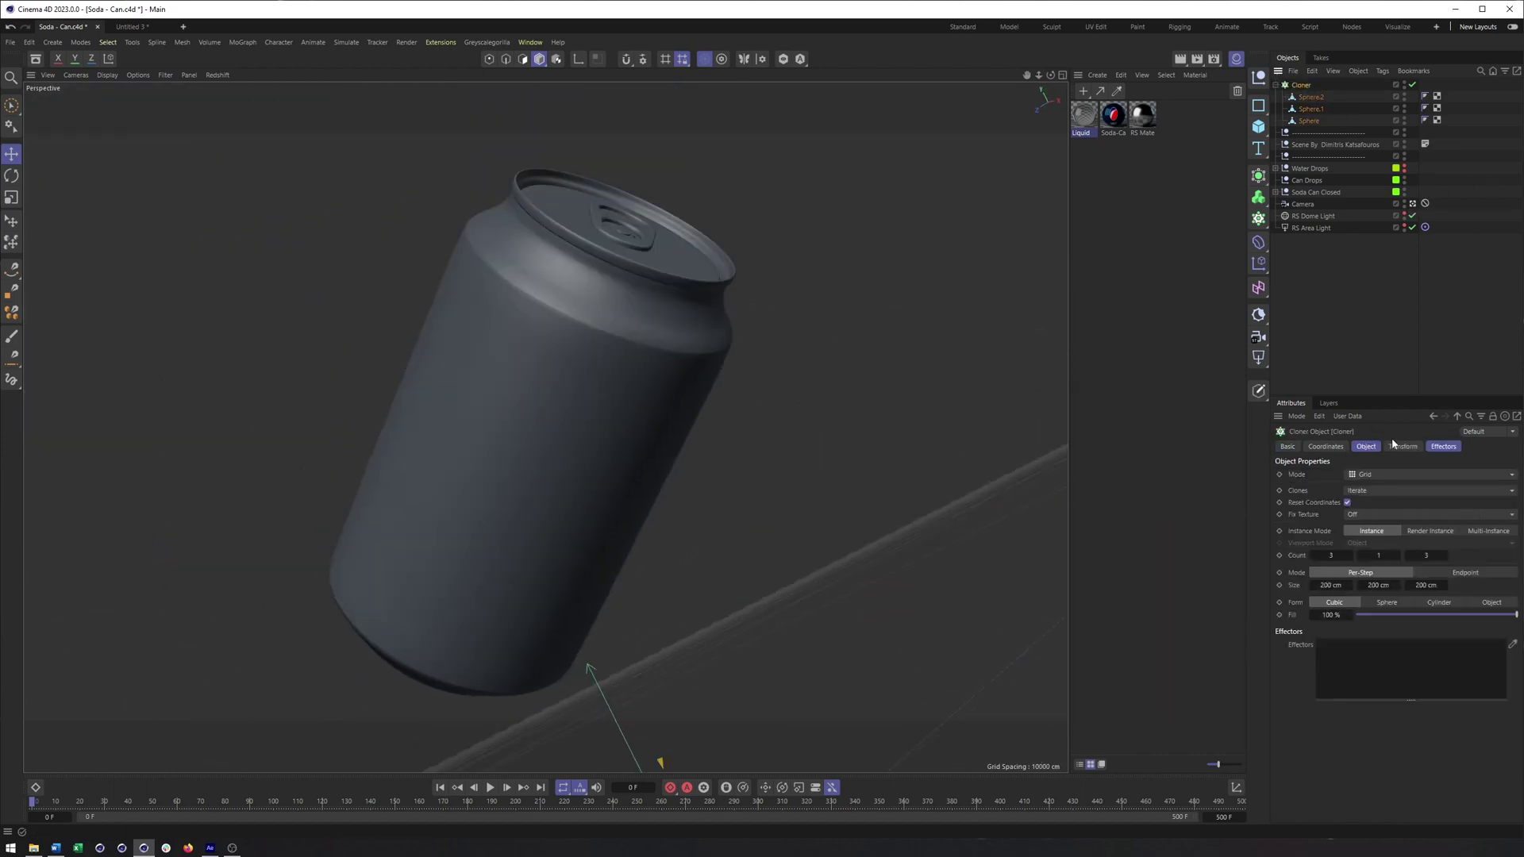
click(1358, 475)
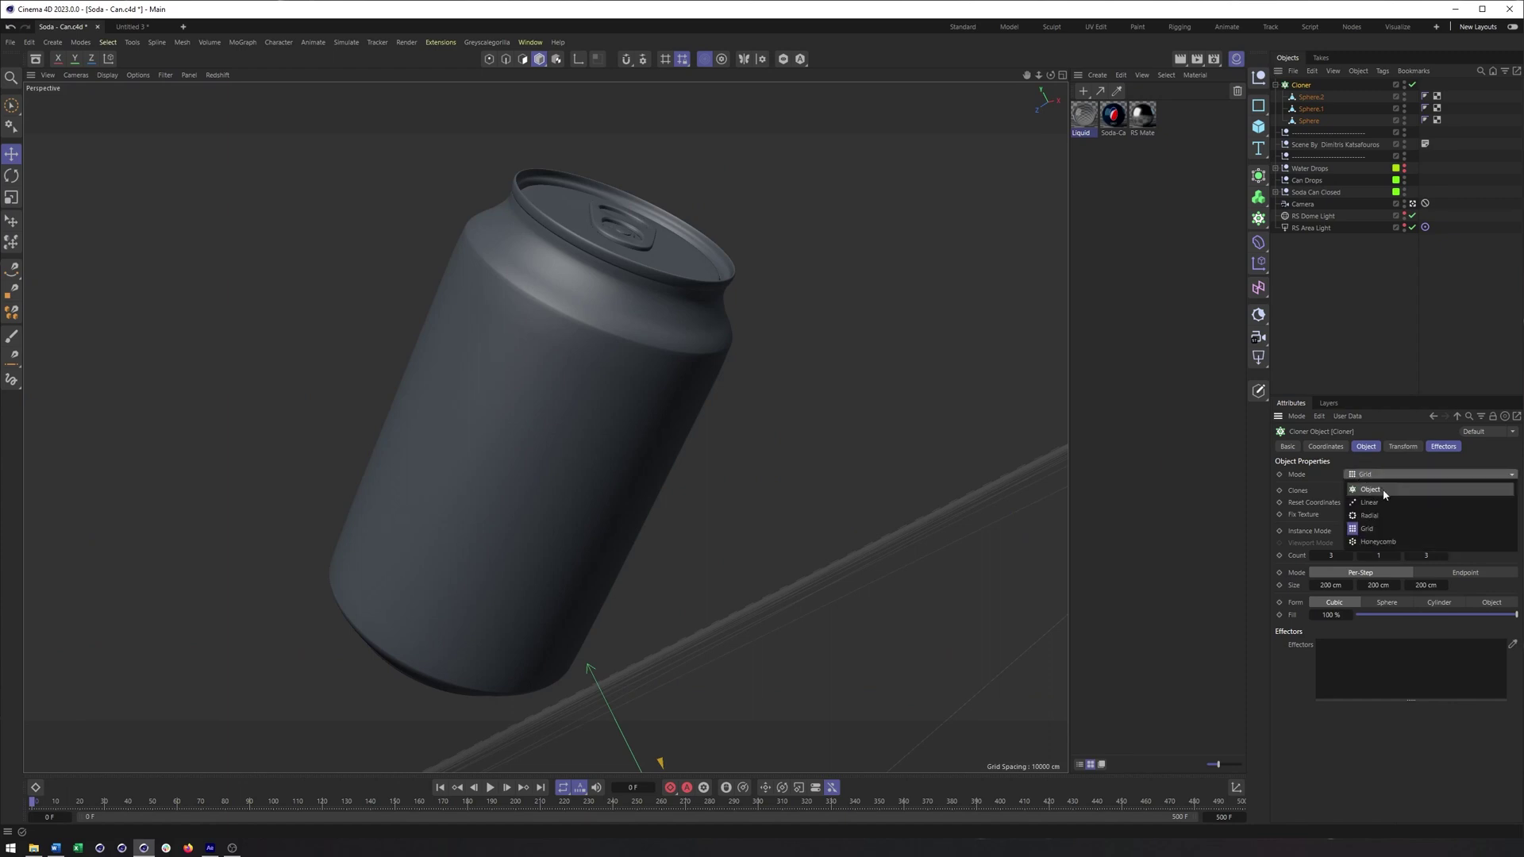
click(1370, 488)
click(1276, 193)
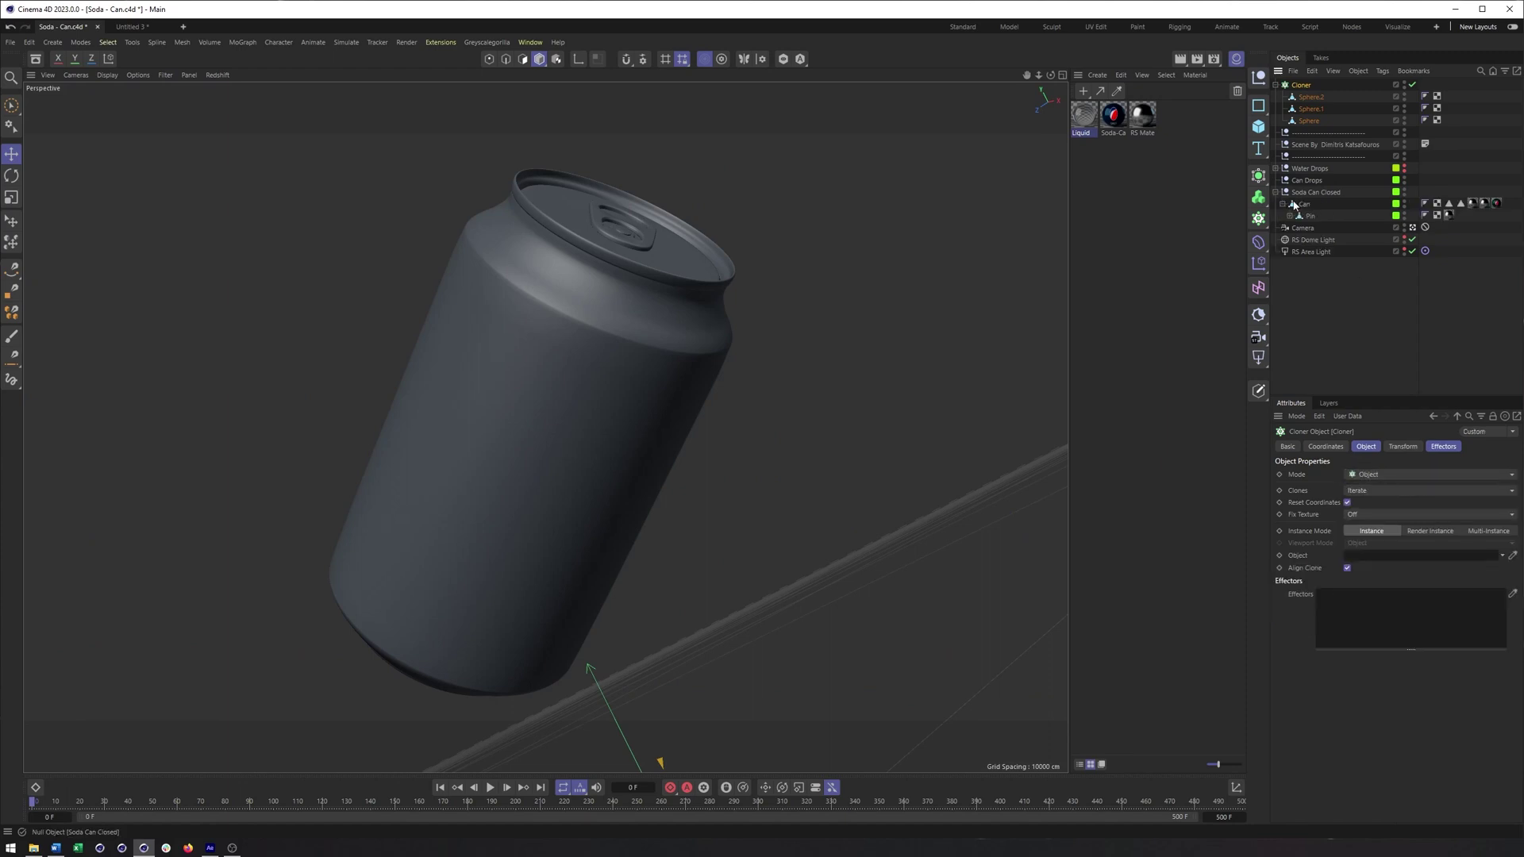
mouse_move(1348, 562)
mouse_down()
mouse_move(1362, 512)
mouse_move(1356, 550)
mouse_up()
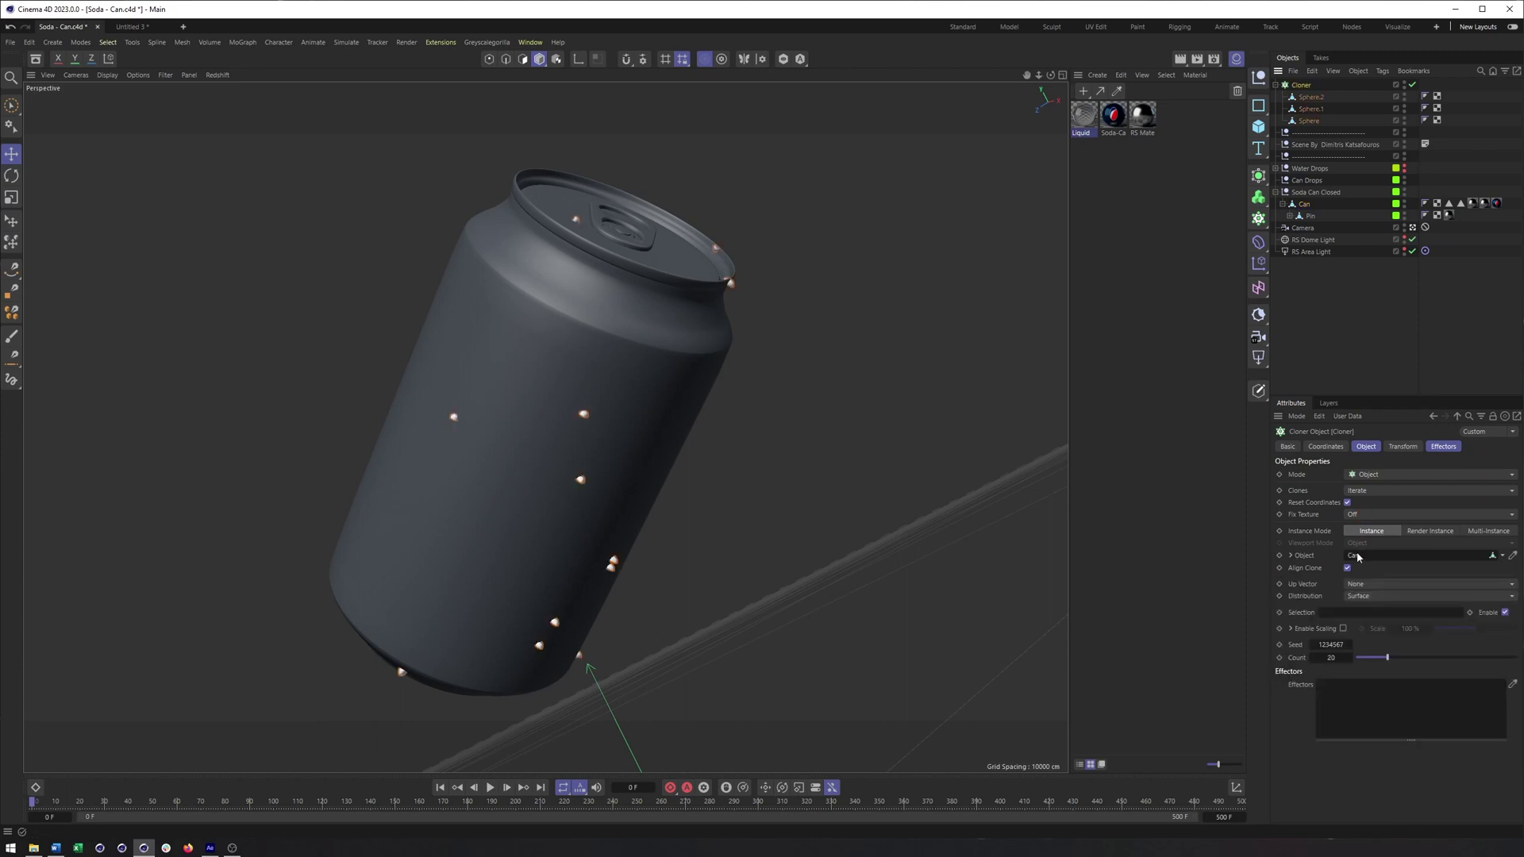
click(1365, 447)
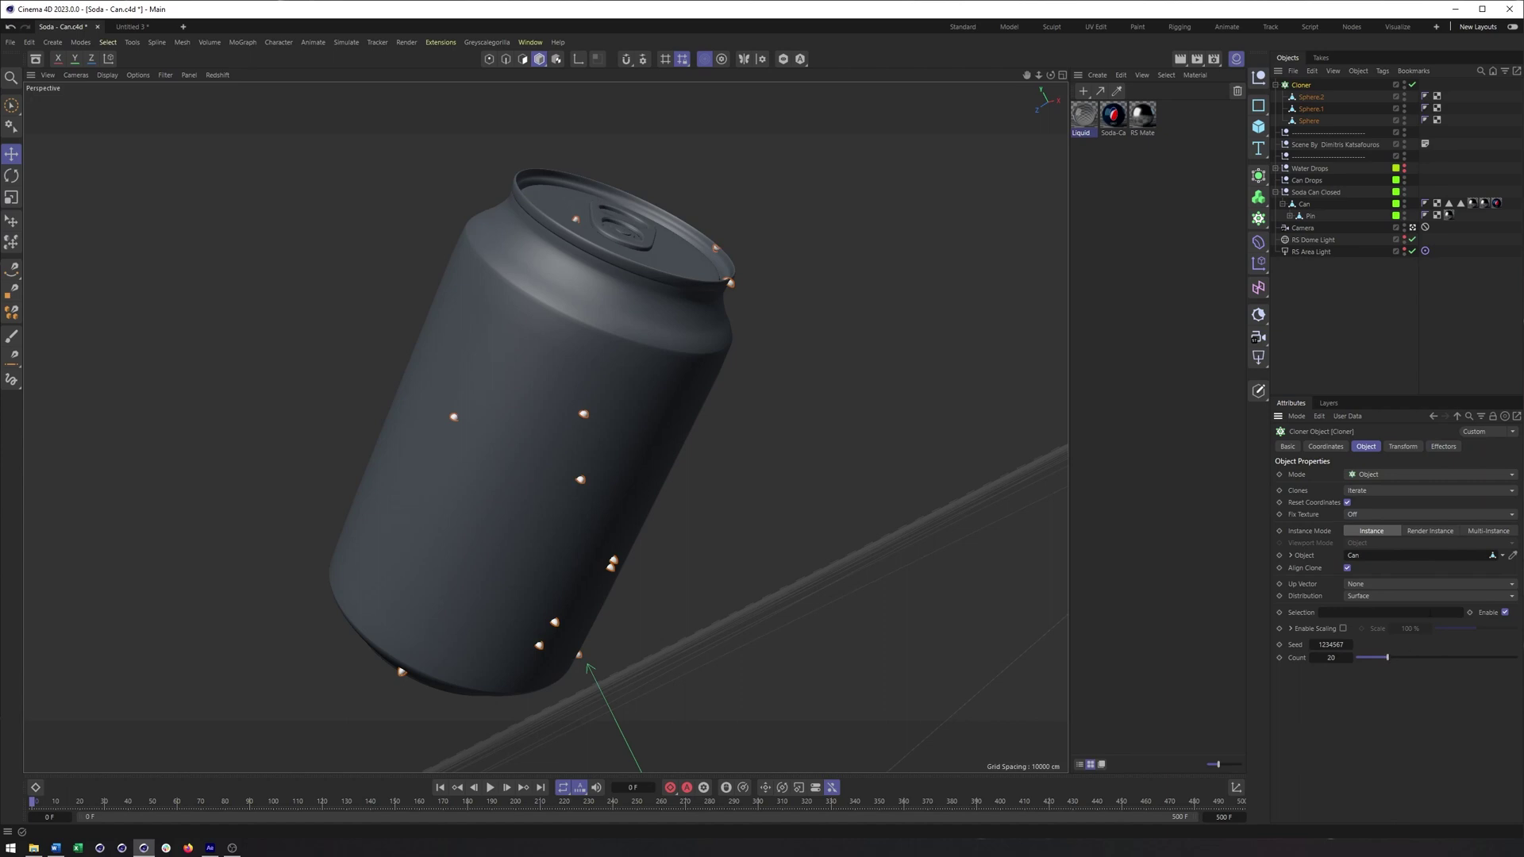
Leave the scene camera and examine up close how the droplet clones sit on the can's surface.
click(1414, 227)
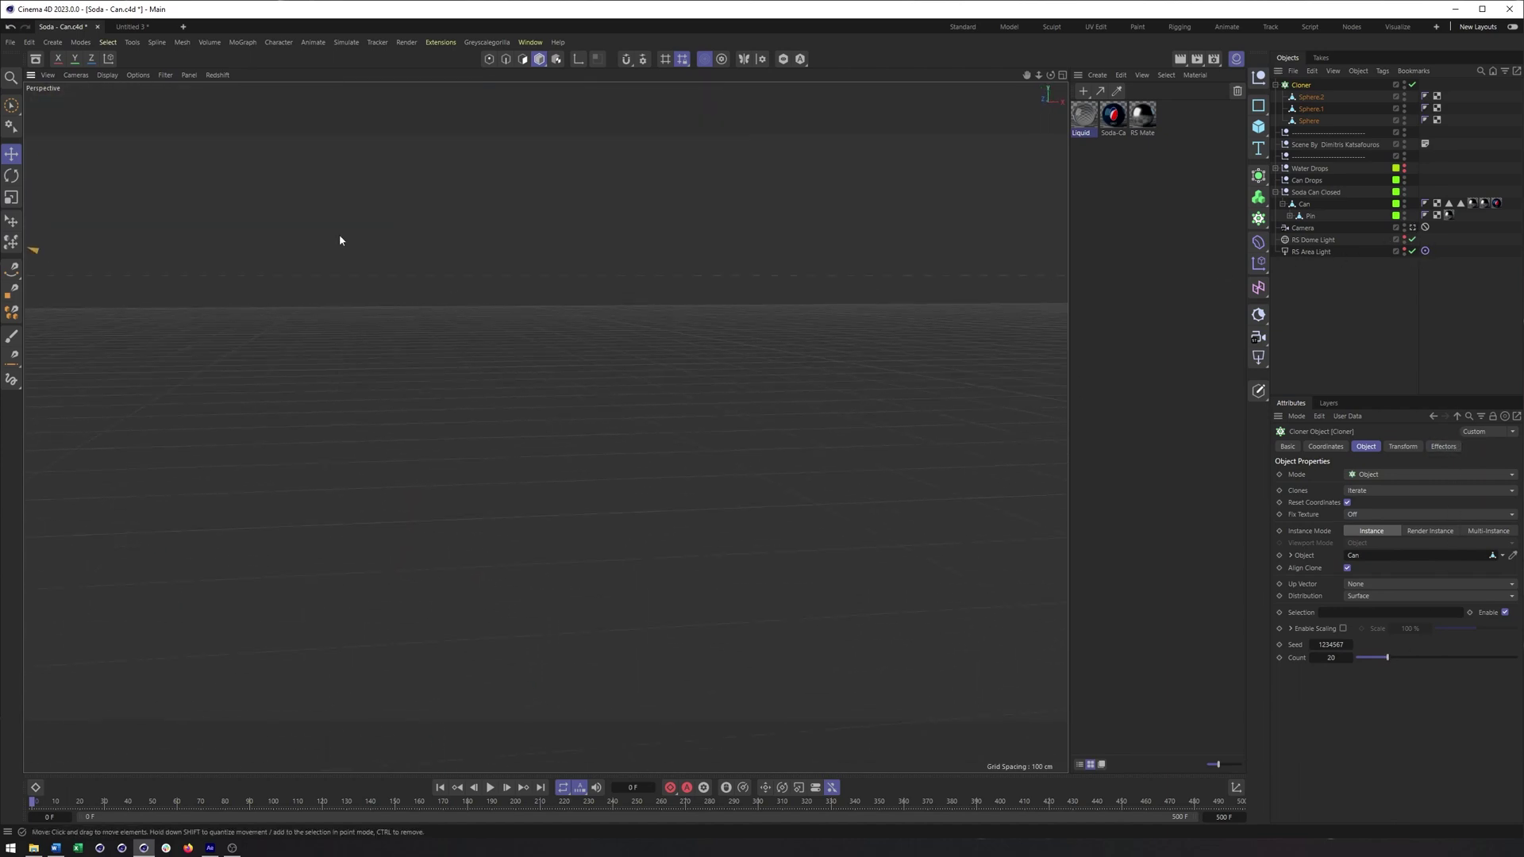
alt+right_drag(336, 340, 295, 341)
key(s)
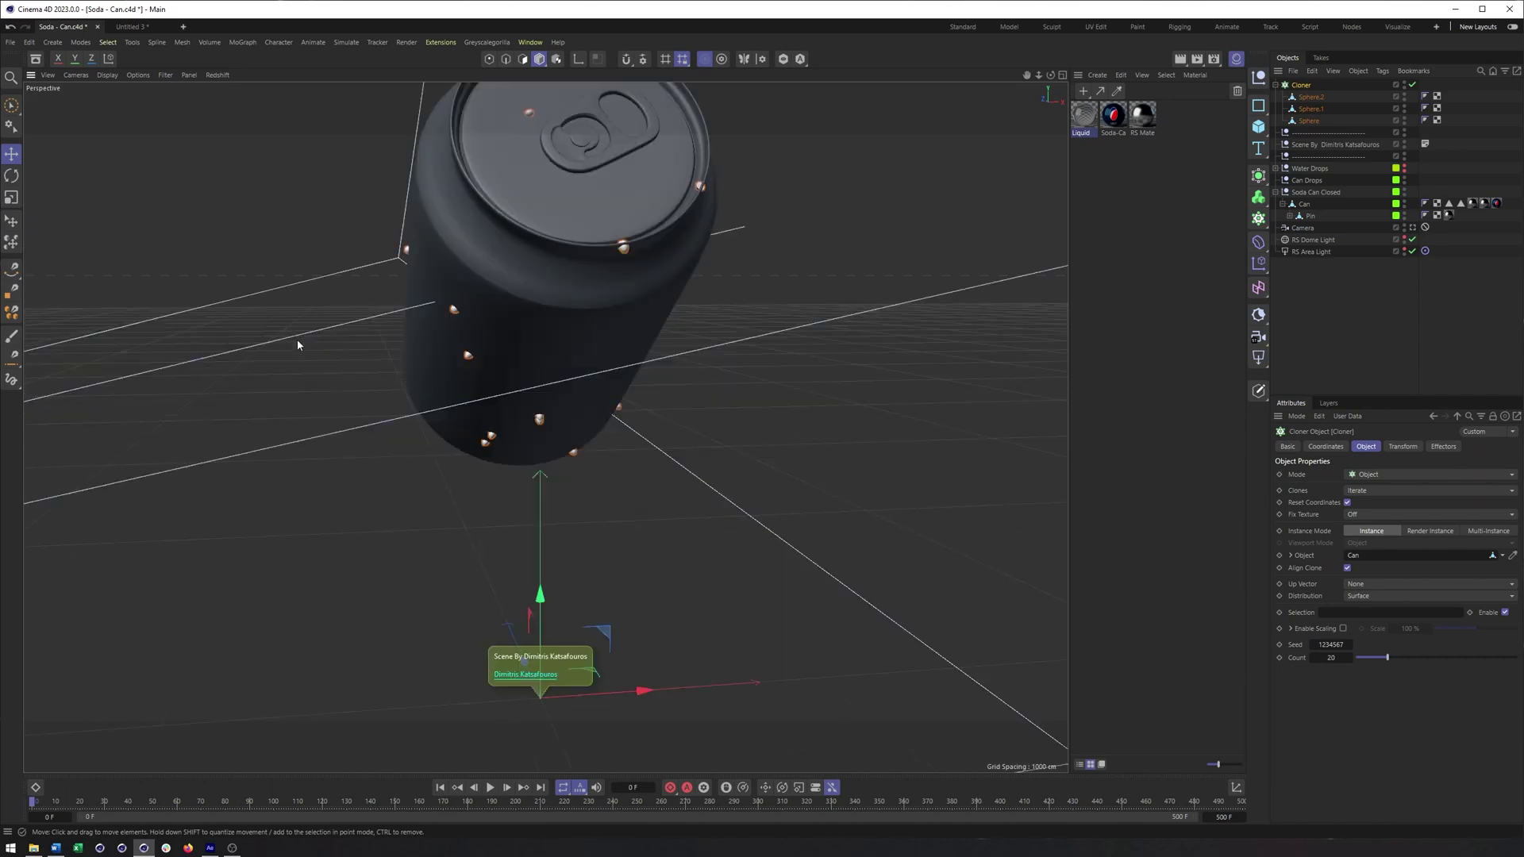
alt+drag(580, 306, 553, 270)
click(554, 270)
scroll(553, 266, up, 6)
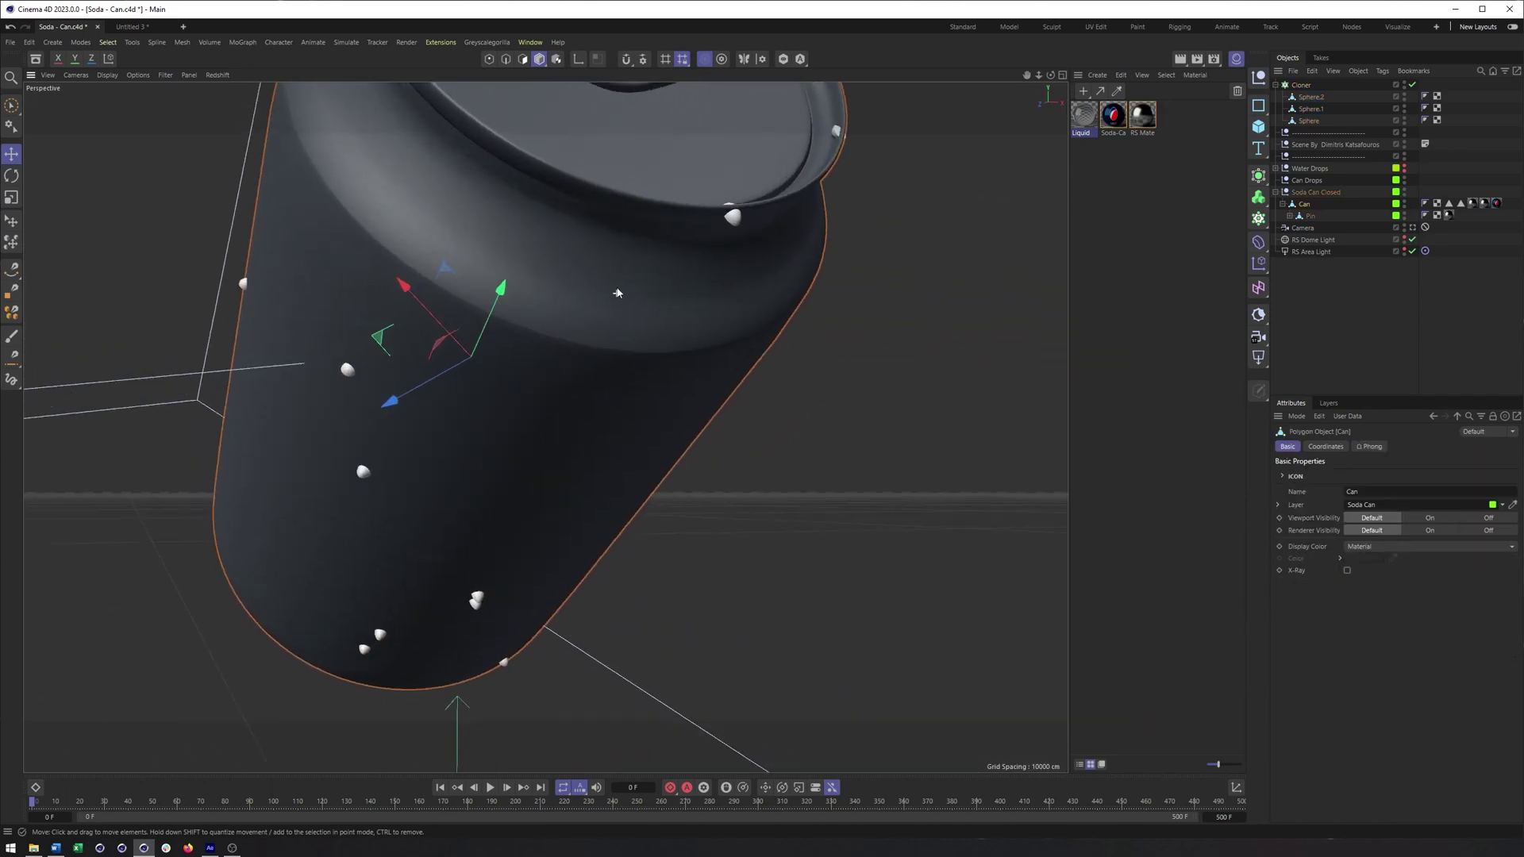
scroll(553, 260, up, 10)
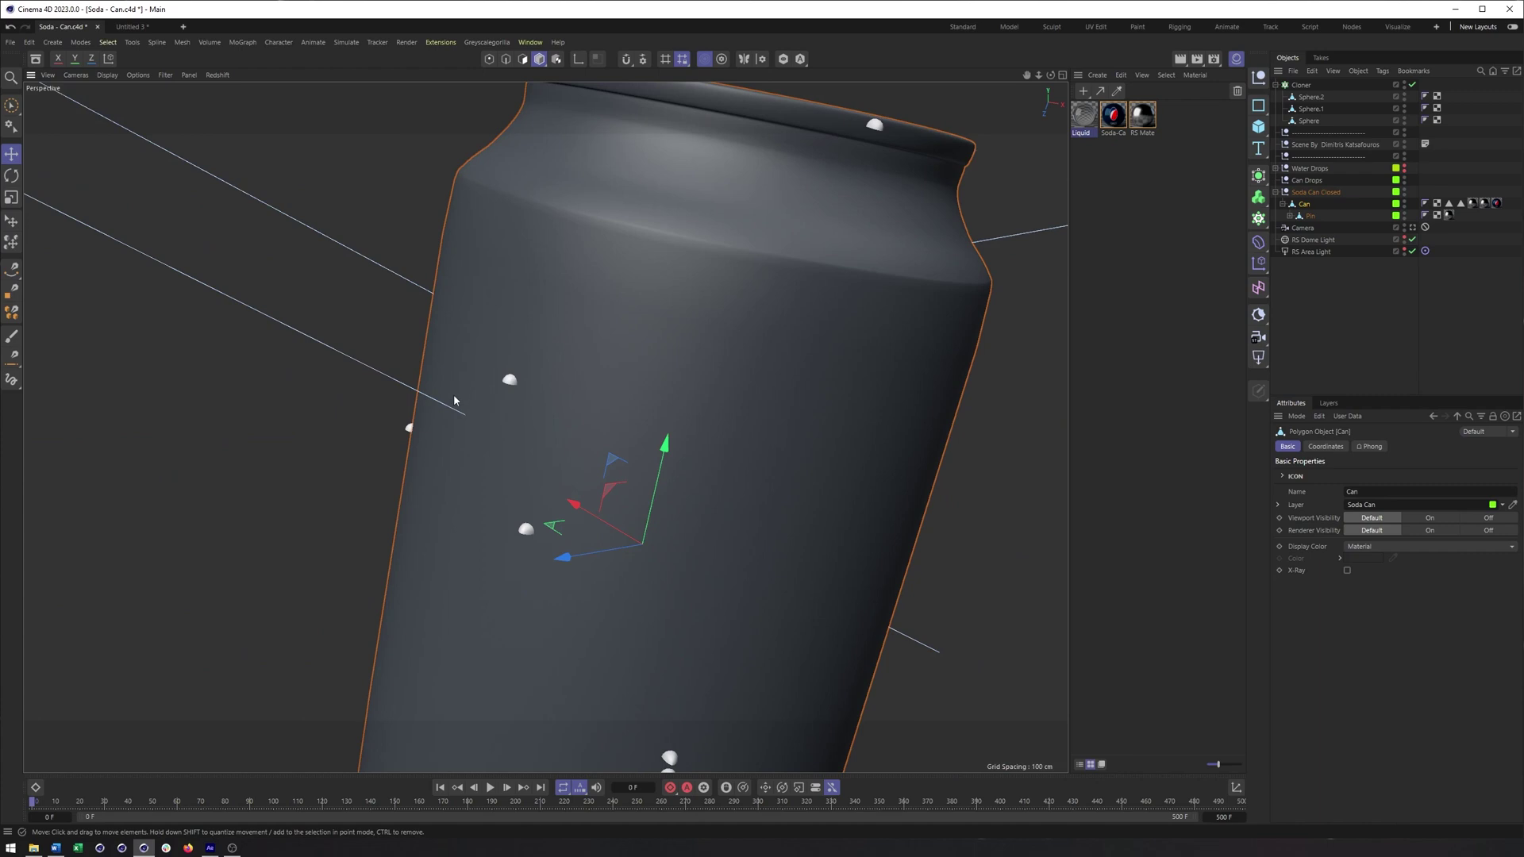
scroll(498, 339, down, 10)
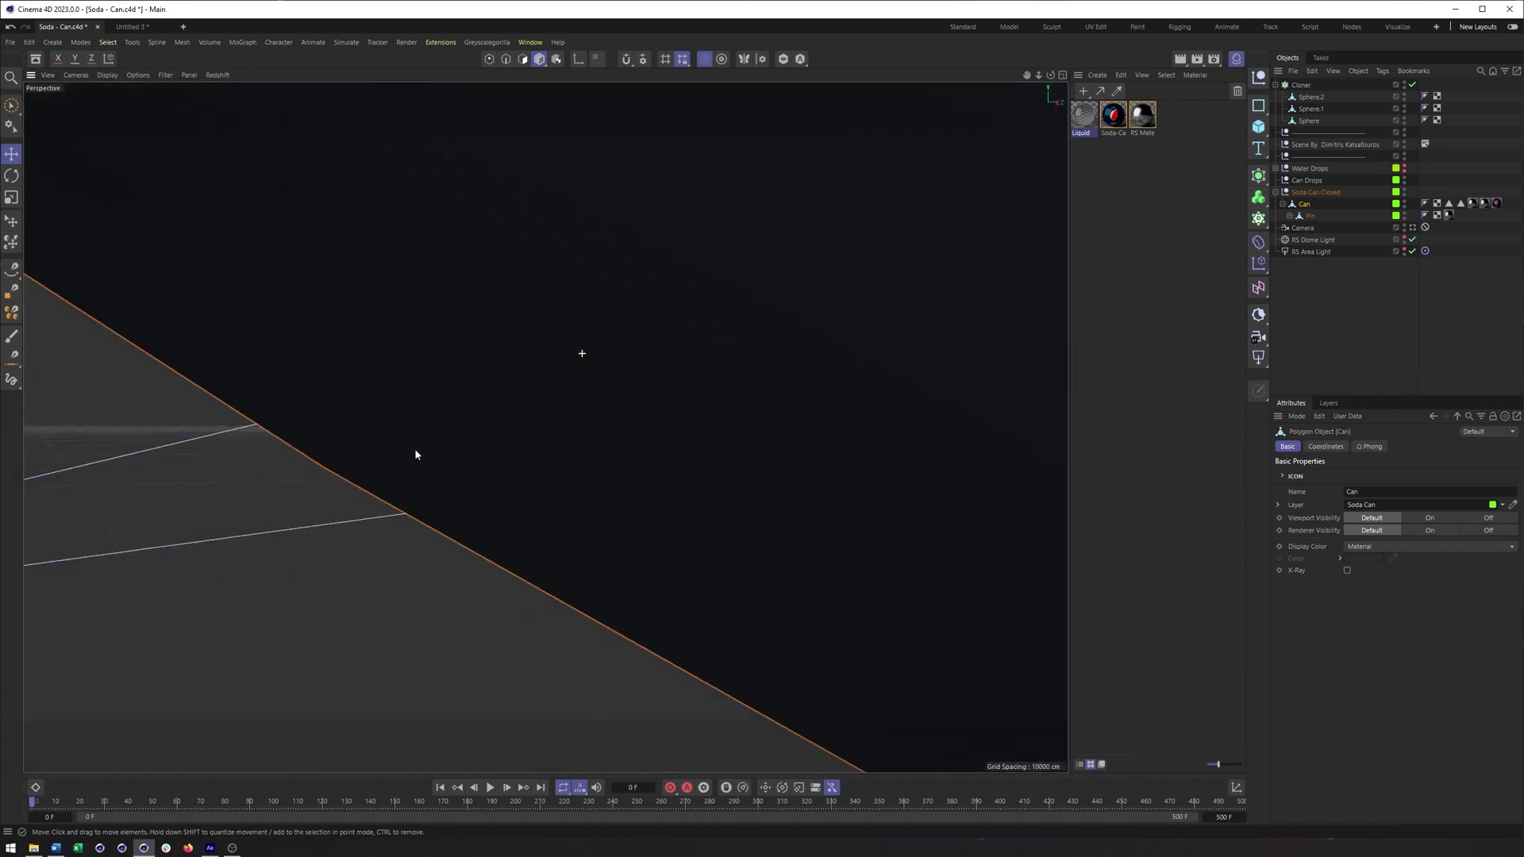
Set the Cloner's transform pitch rotation (R.P) to -90° so the droplets are oriented to the can's surface.
alt+drag(415, 454, 645, 399)
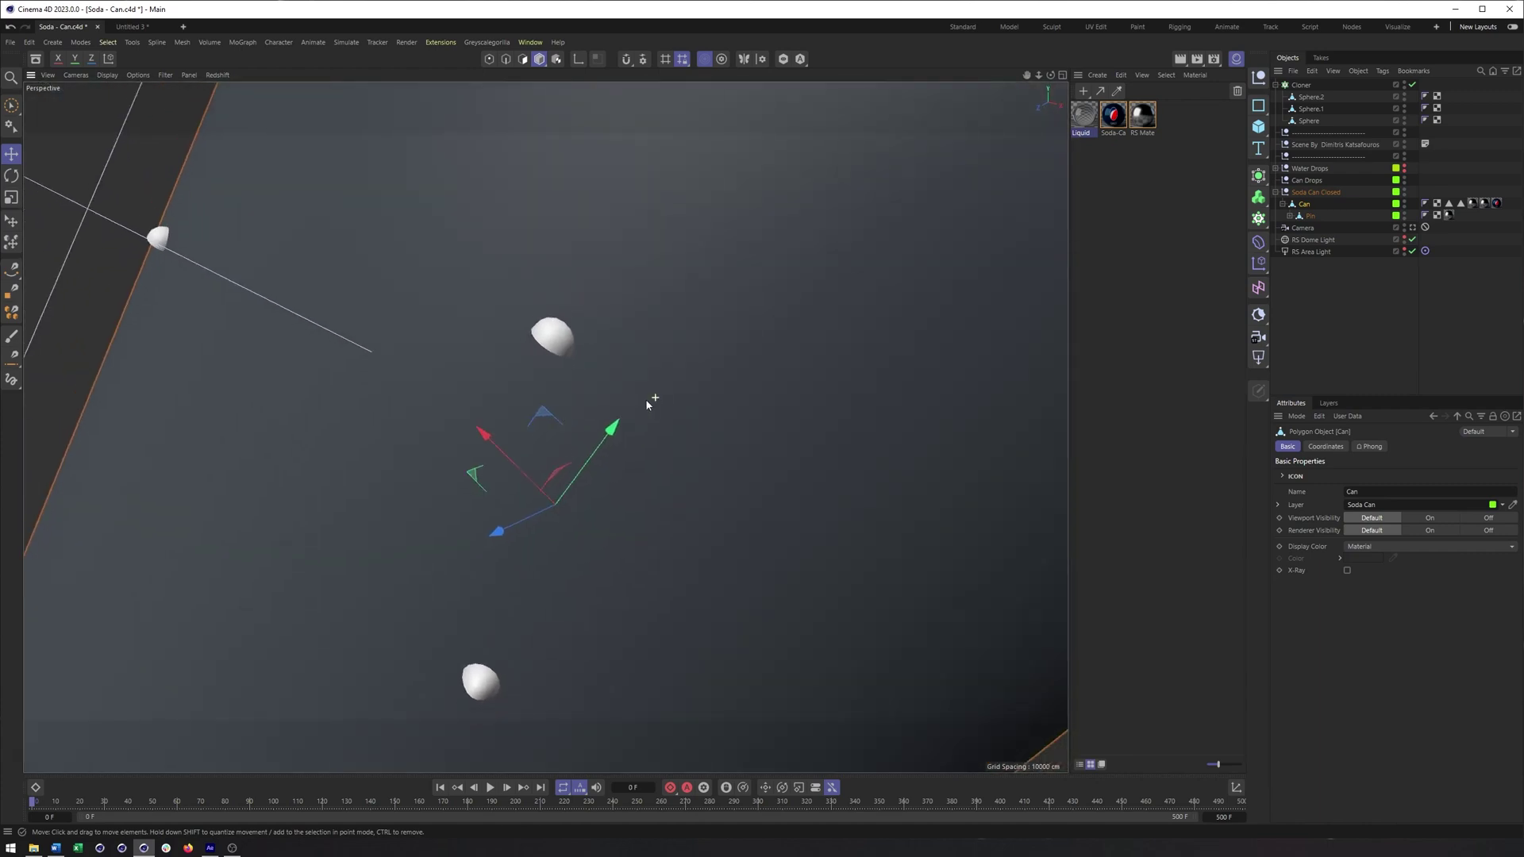
scroll(646, 398, down, 3)
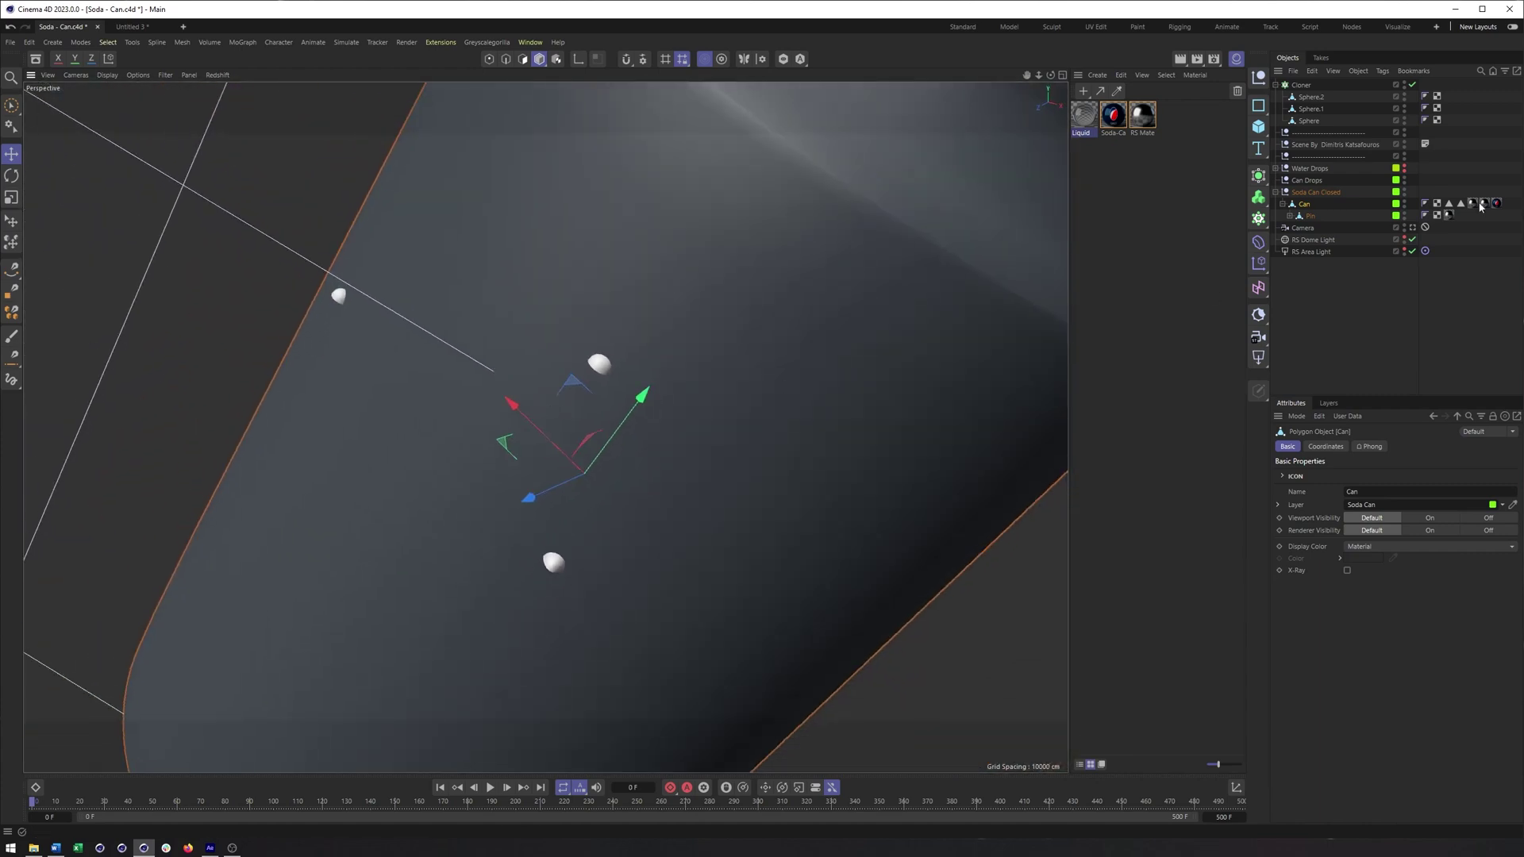
click(1302, 85)
double_click(1301, 85)
click(1403, 446)
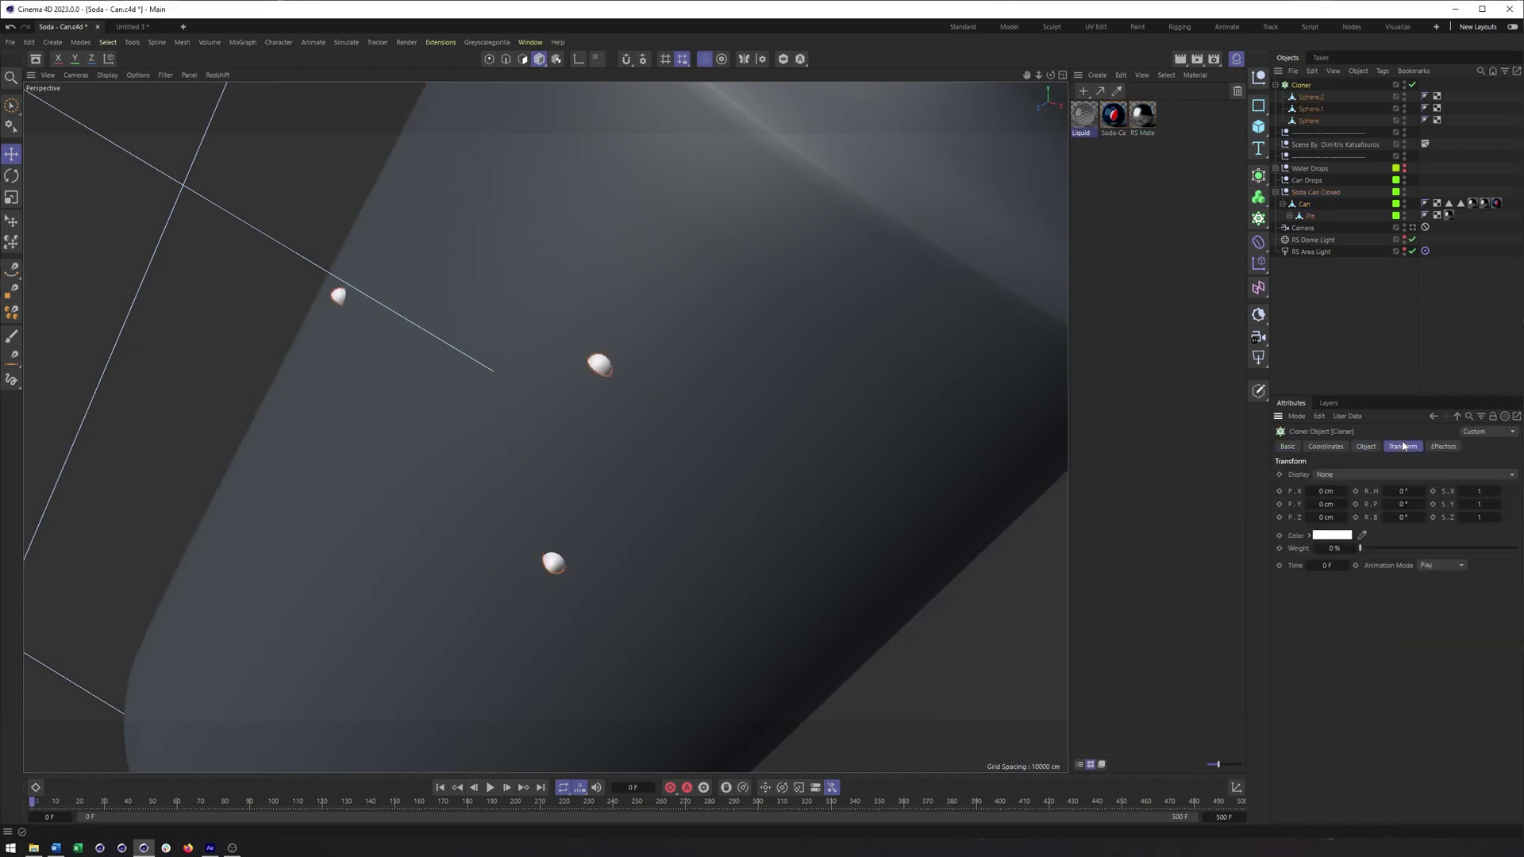
drag(1425, 508, 1424, 509)
scroll(691, 391, down, 10)
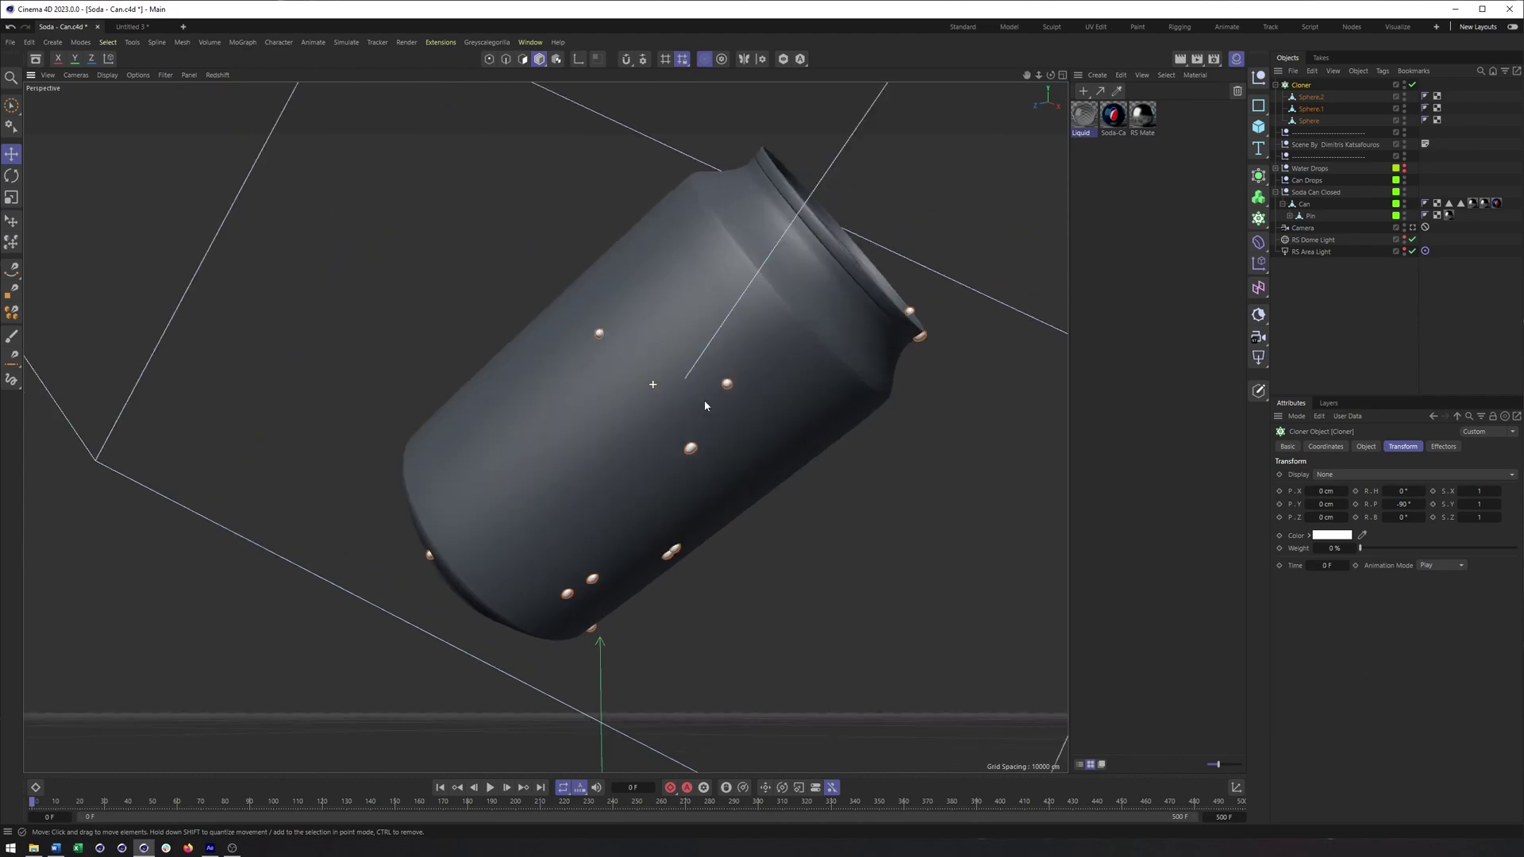
alt+drag(762, 451, 712, 391)
scroll(713, 405, up, 3)
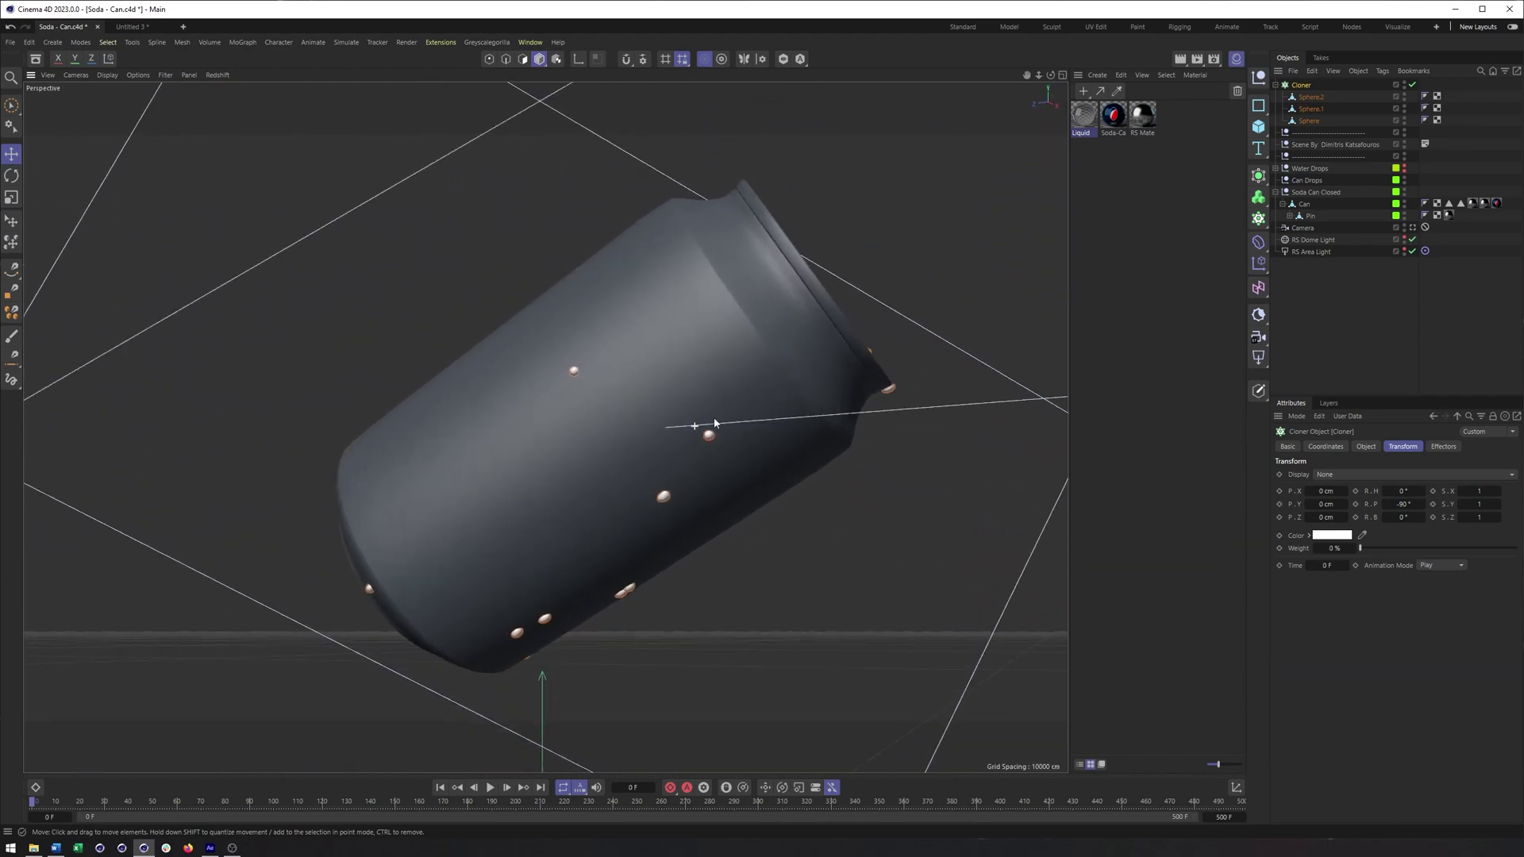
Raise the Cloner's clone count to 311 and check the droplet coverage around the can.
click(1370, 449)
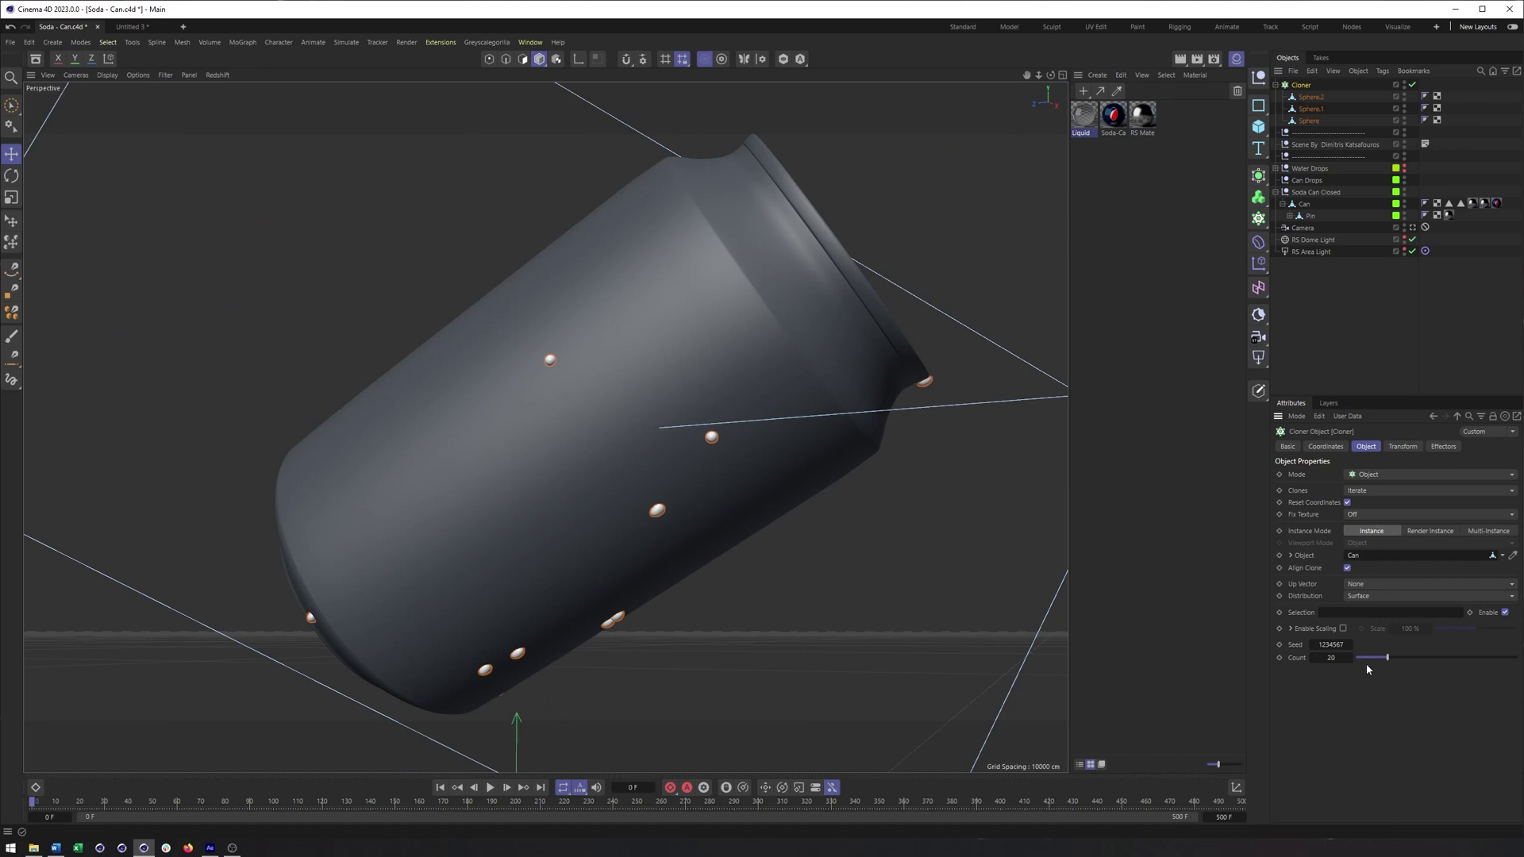
drag(1388, 662, 1517, 658)
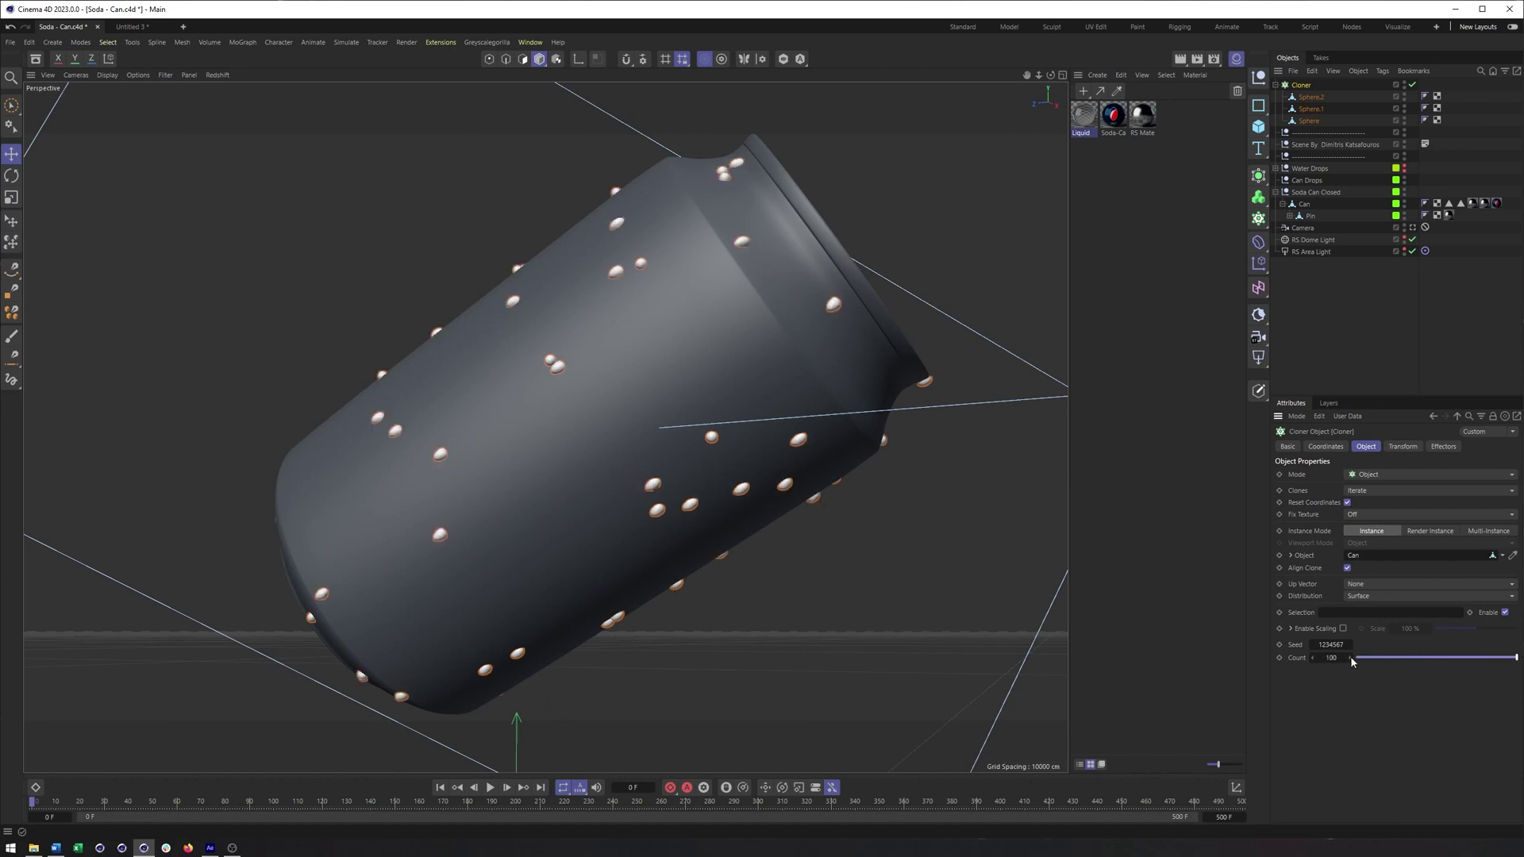
drag(1350, 656, 1352, 660)
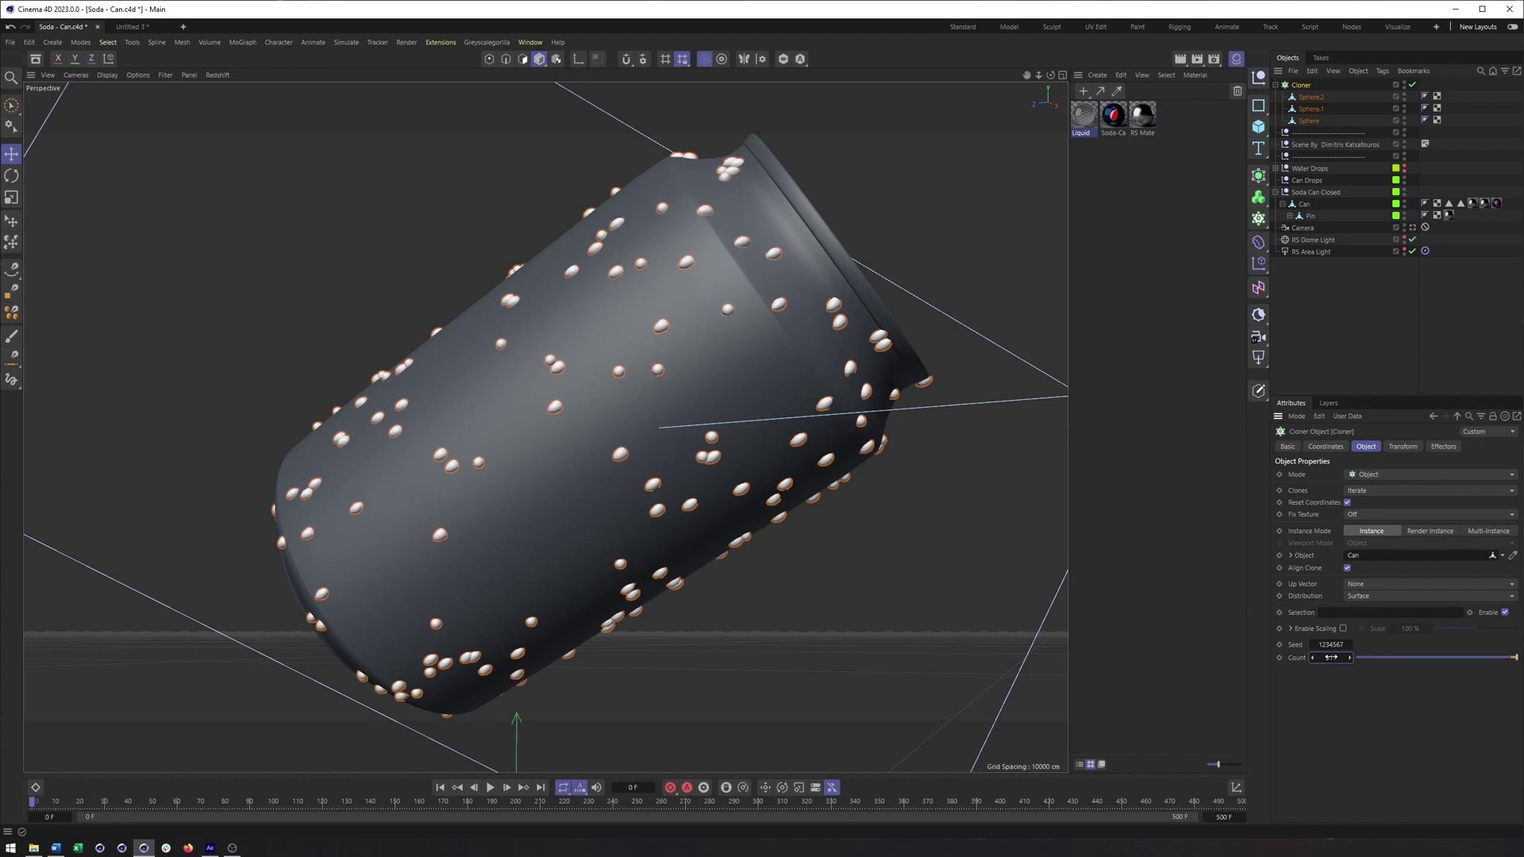
alt+drag(635, 508, 668, 490)
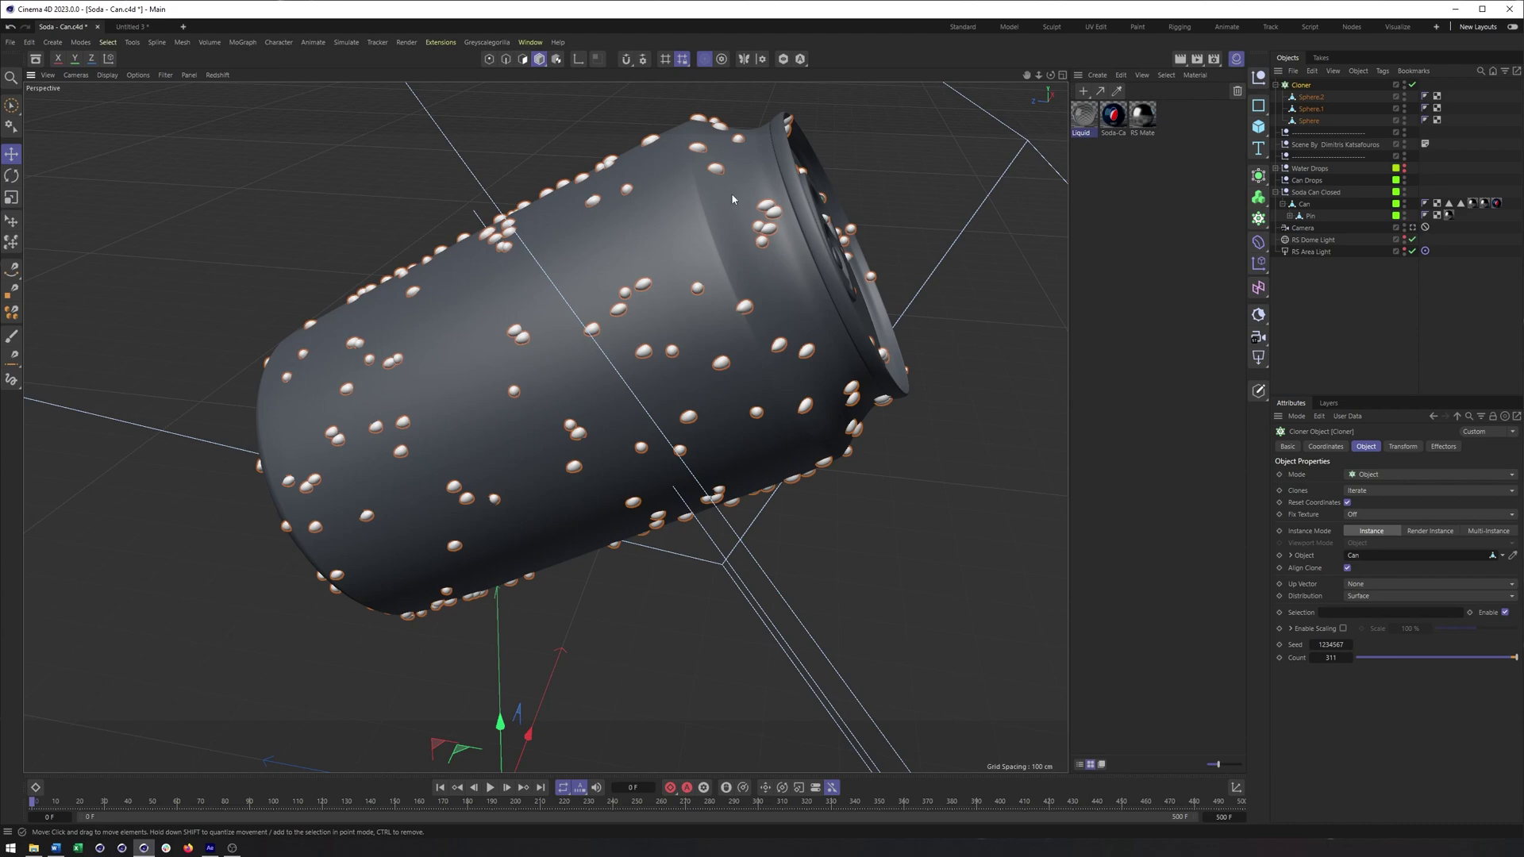
alt+drag(678, 295, 634, 230)
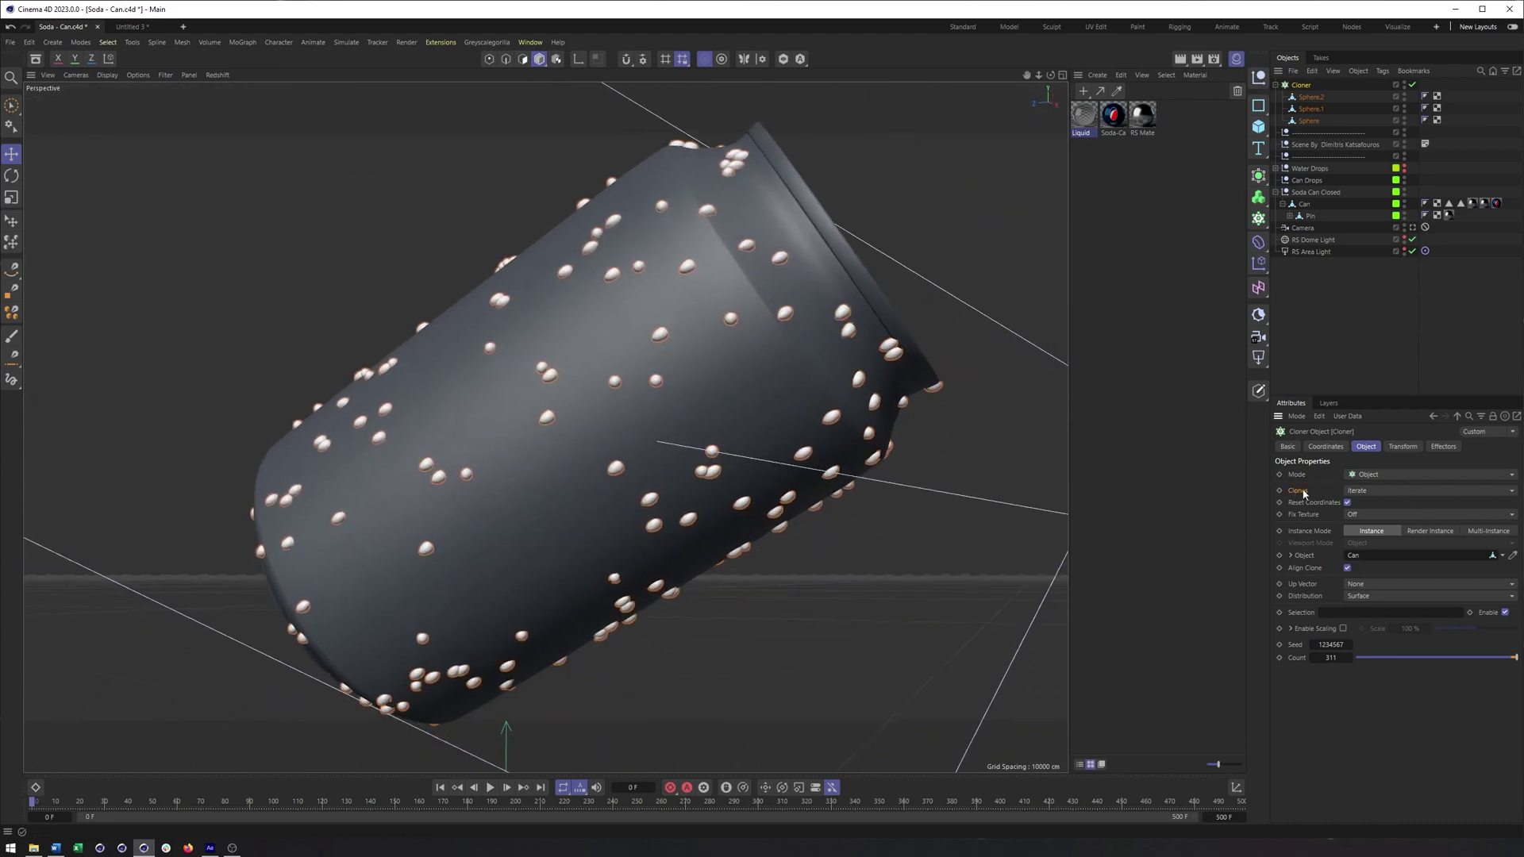
Set the Cloner's Clones mode to Random so the three sphere shapes are mixed across the can.
click(1372, 492)
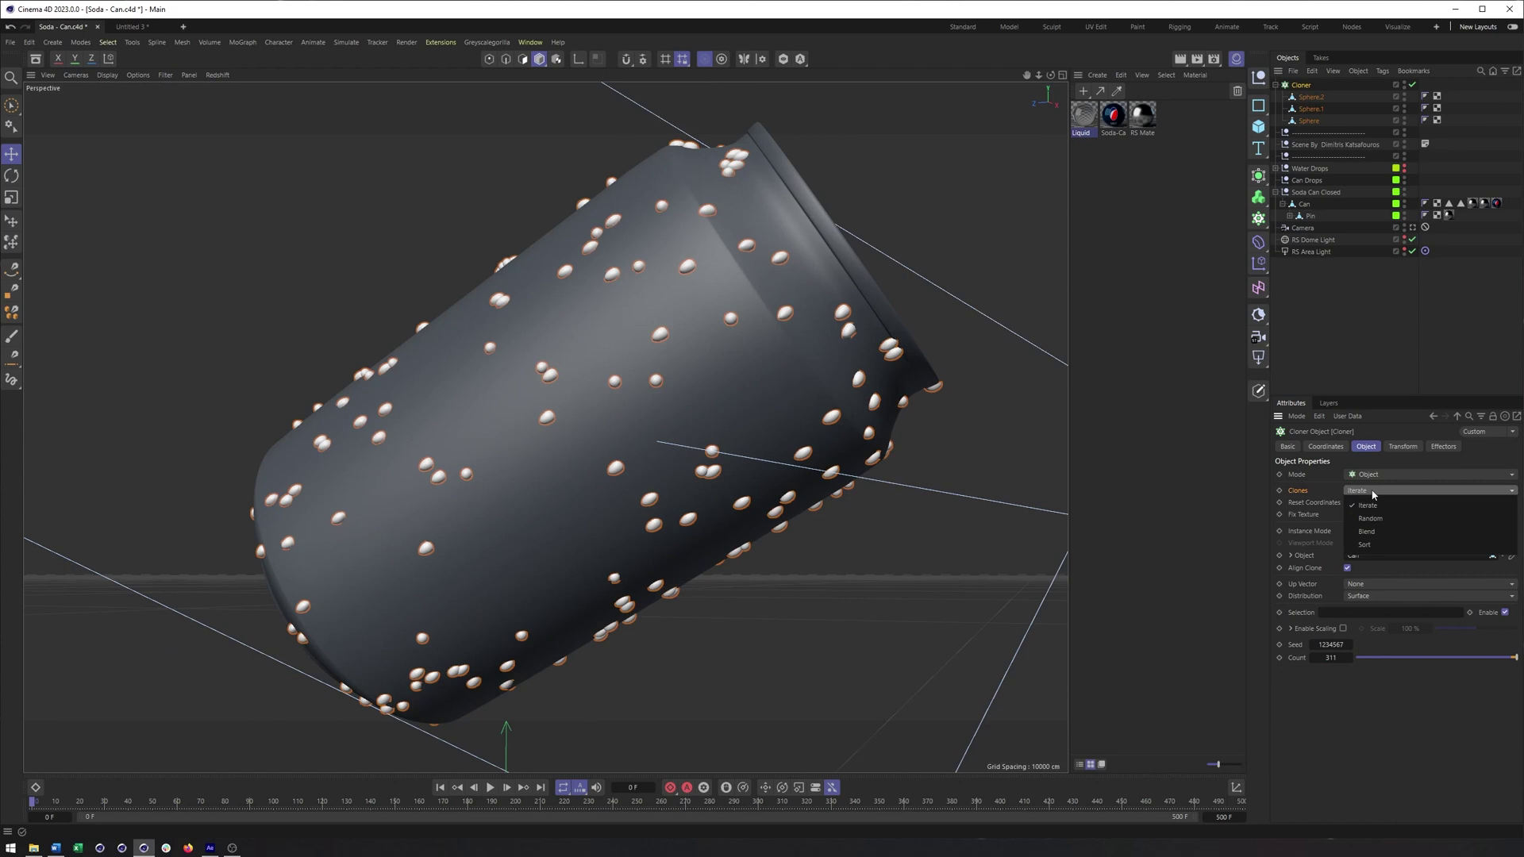
click(1371, 518)
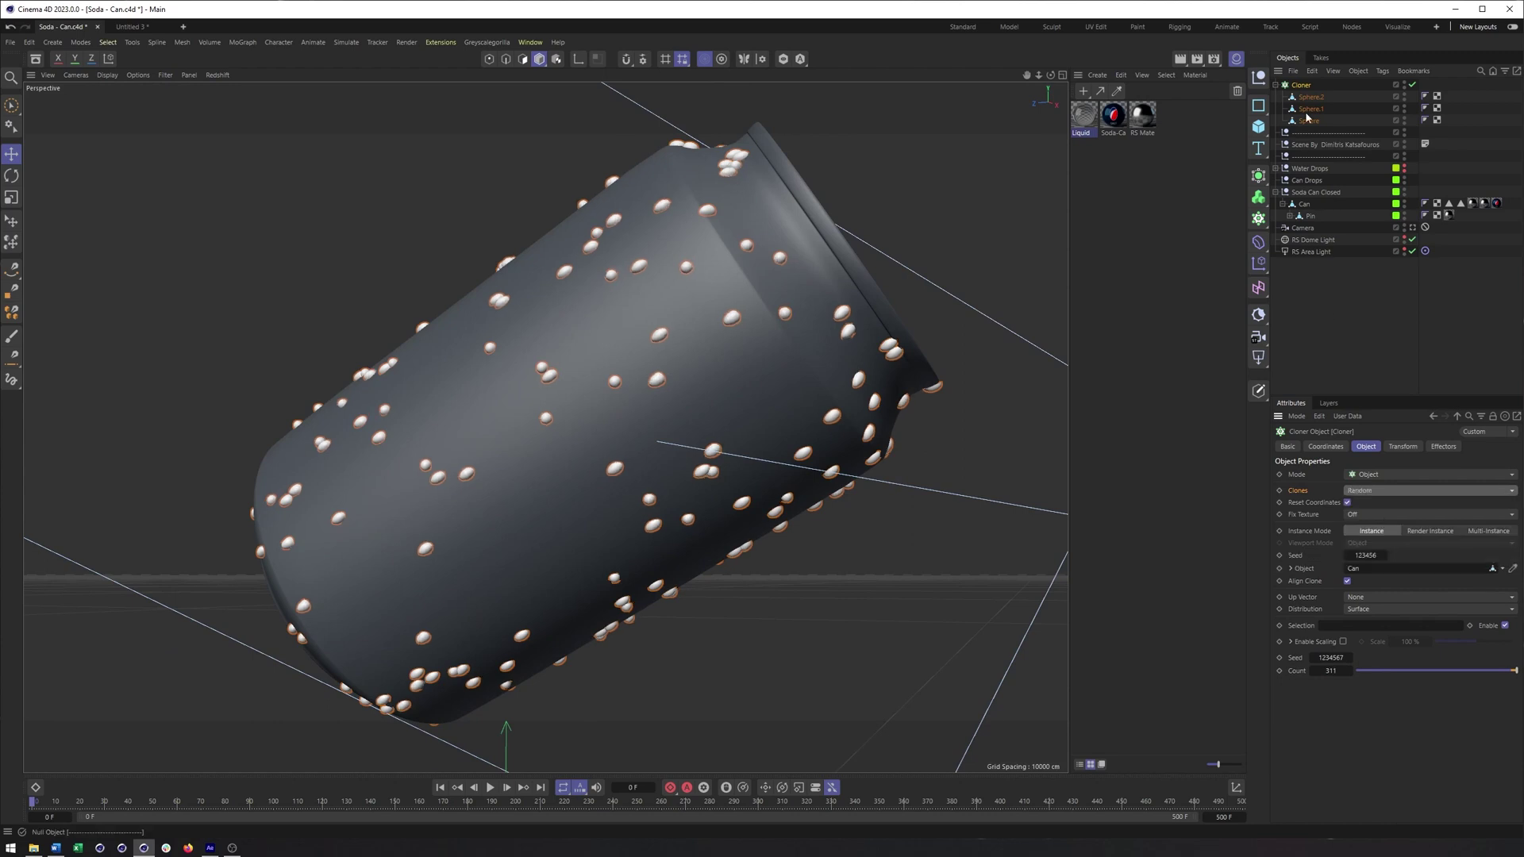
click(1307, 98)
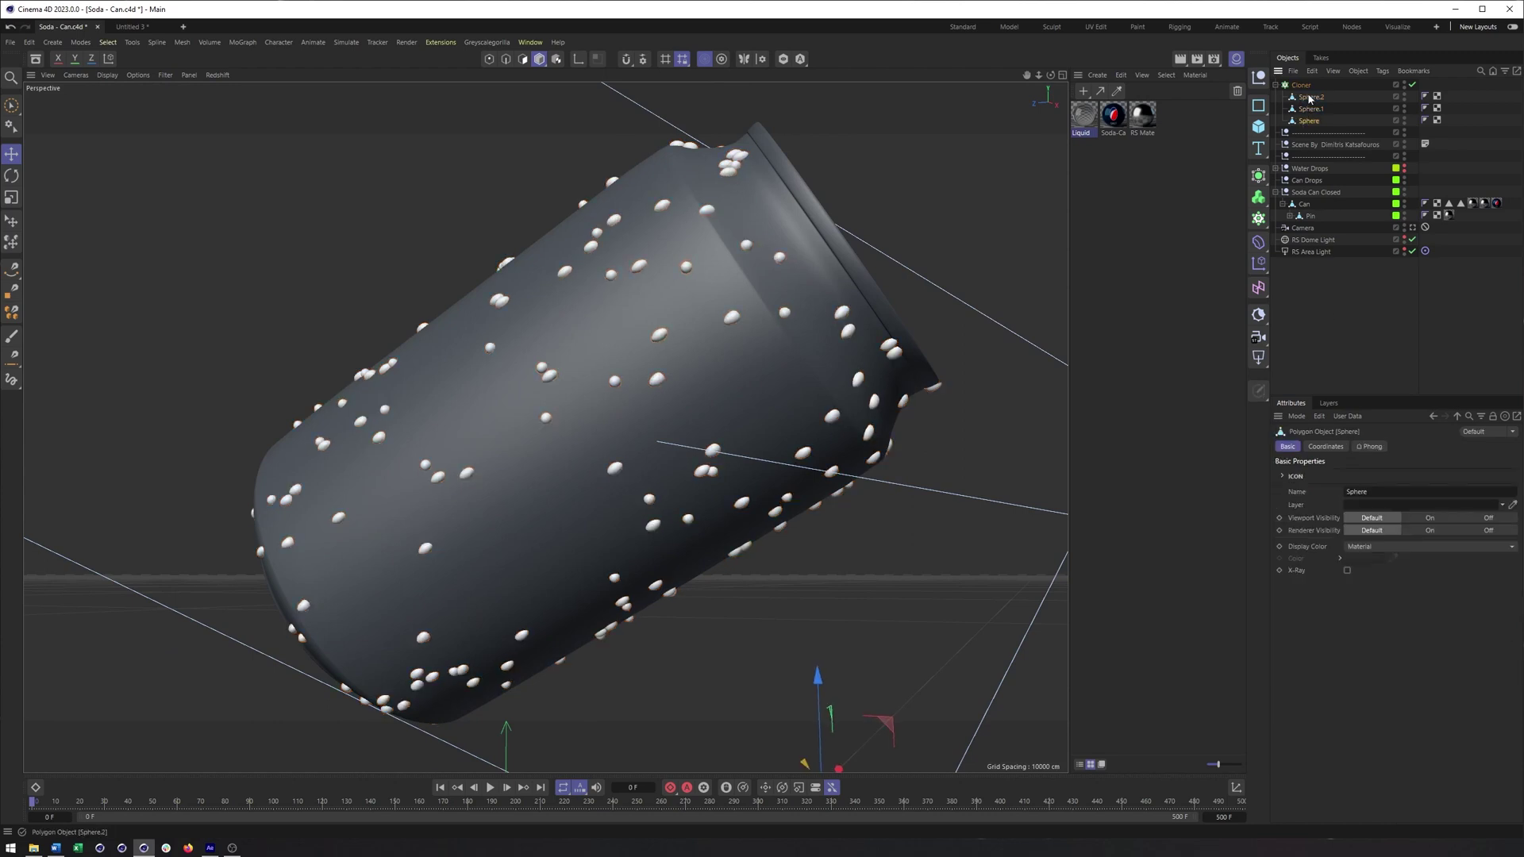
click(1308, 121)
click(1310, 109)
alt+drag(651, 421, 669, 453)
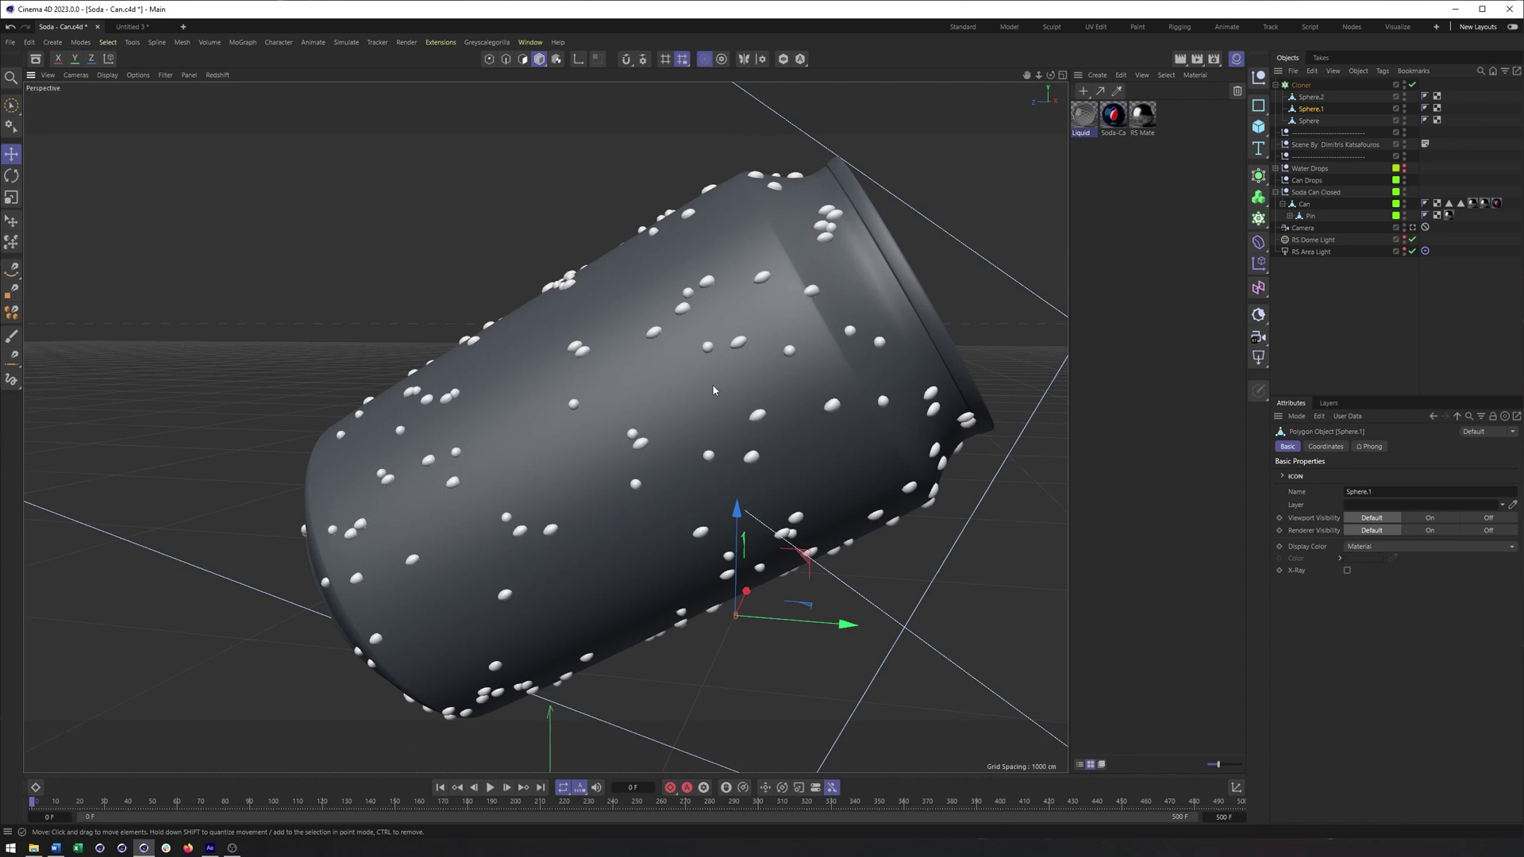
alt+middle_drag(713, 391, 698, 390)
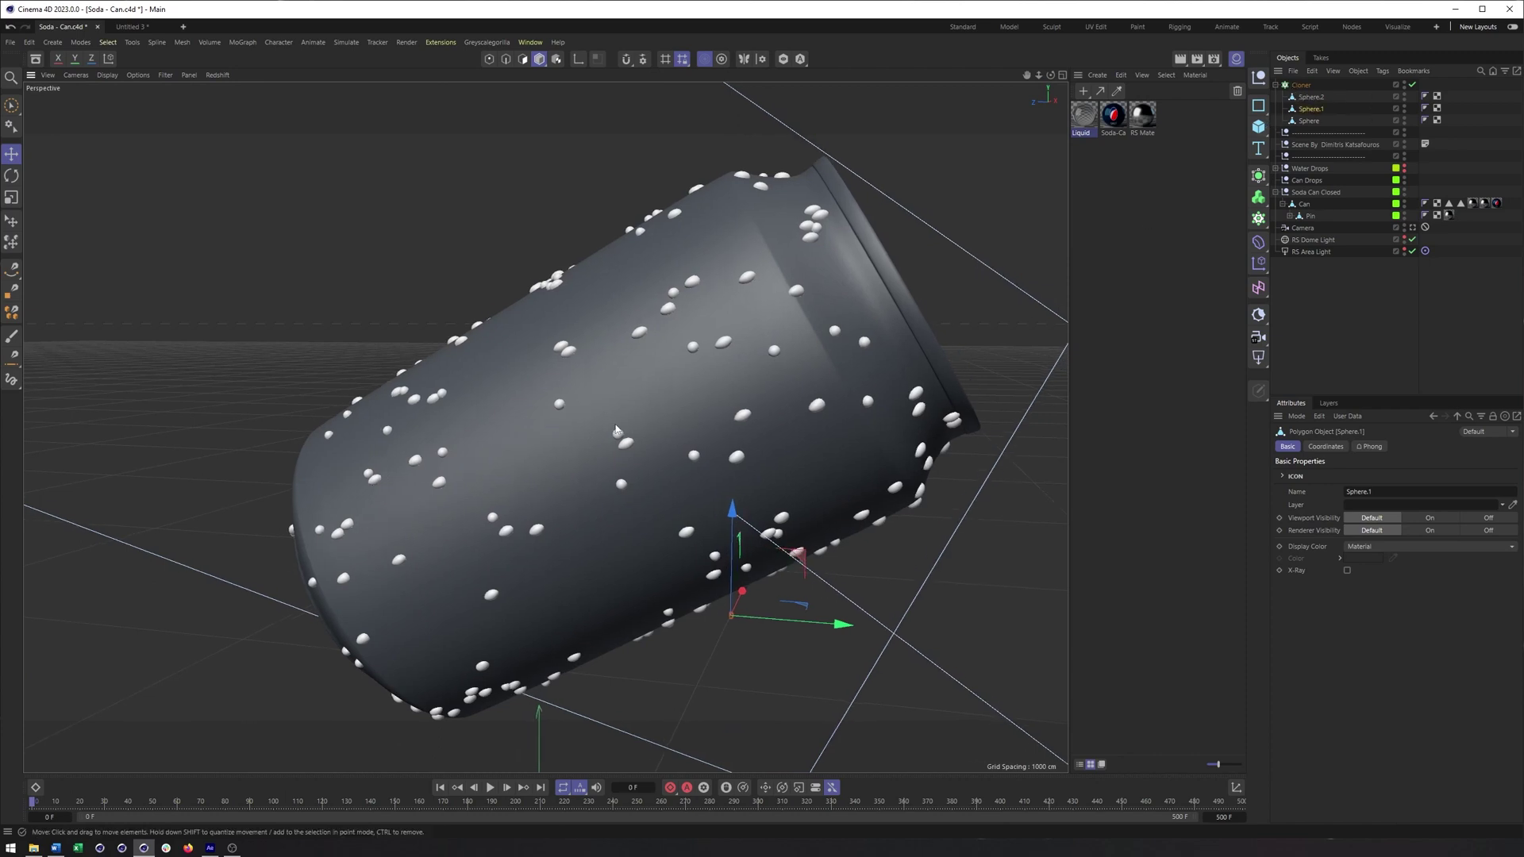
alt+middle_drag(574, 426, 545, 426)
alt+middle_drag(745, 392, 725, 392)
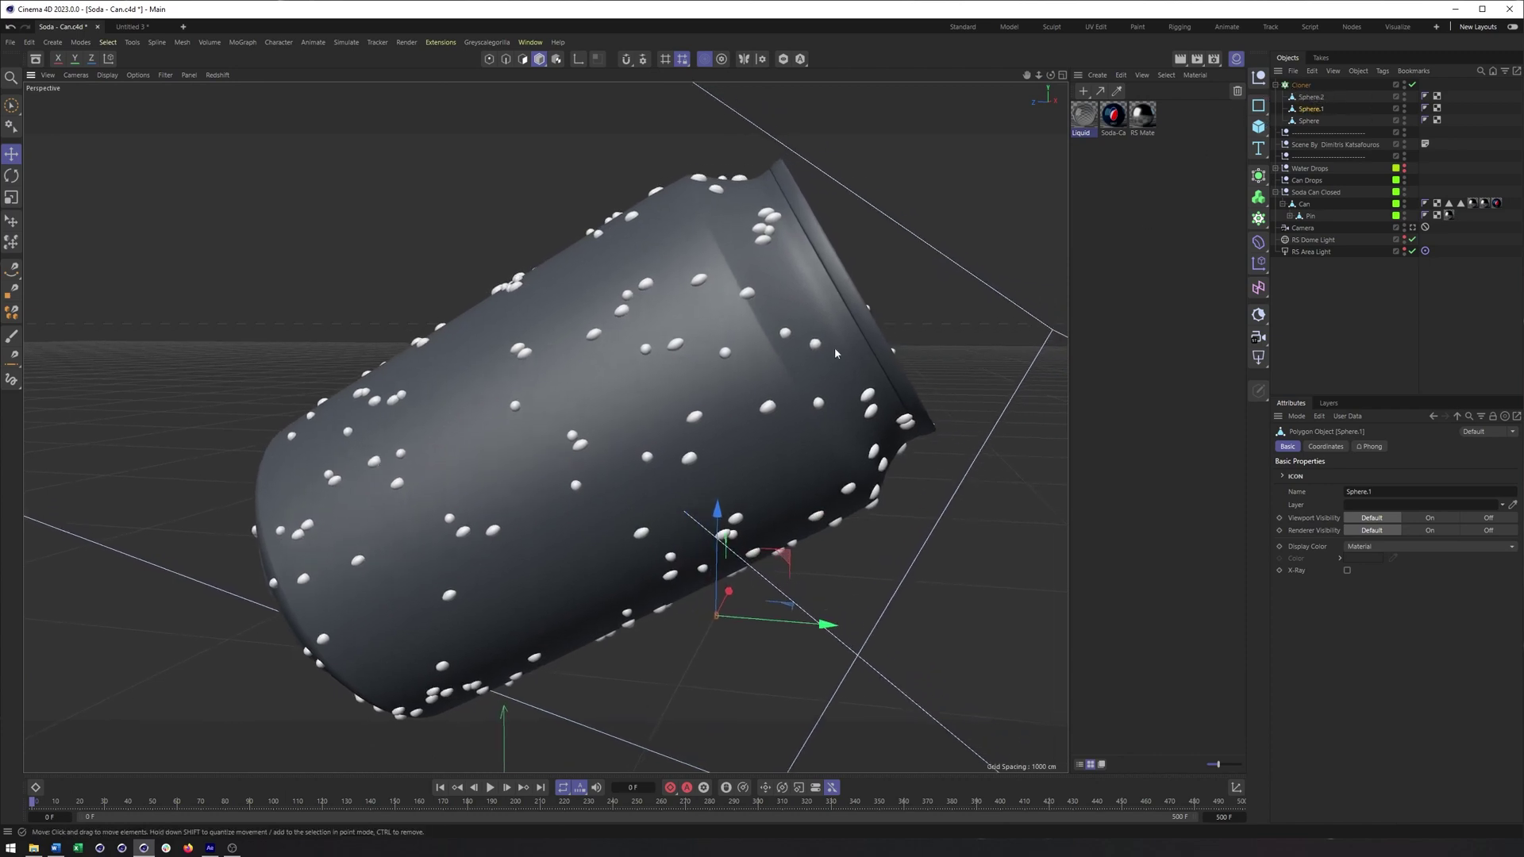
Add a Random effector to the Cloner and turn off its position variation.
click(1300, 85)
alt+drag(794, 357, 844, 325)
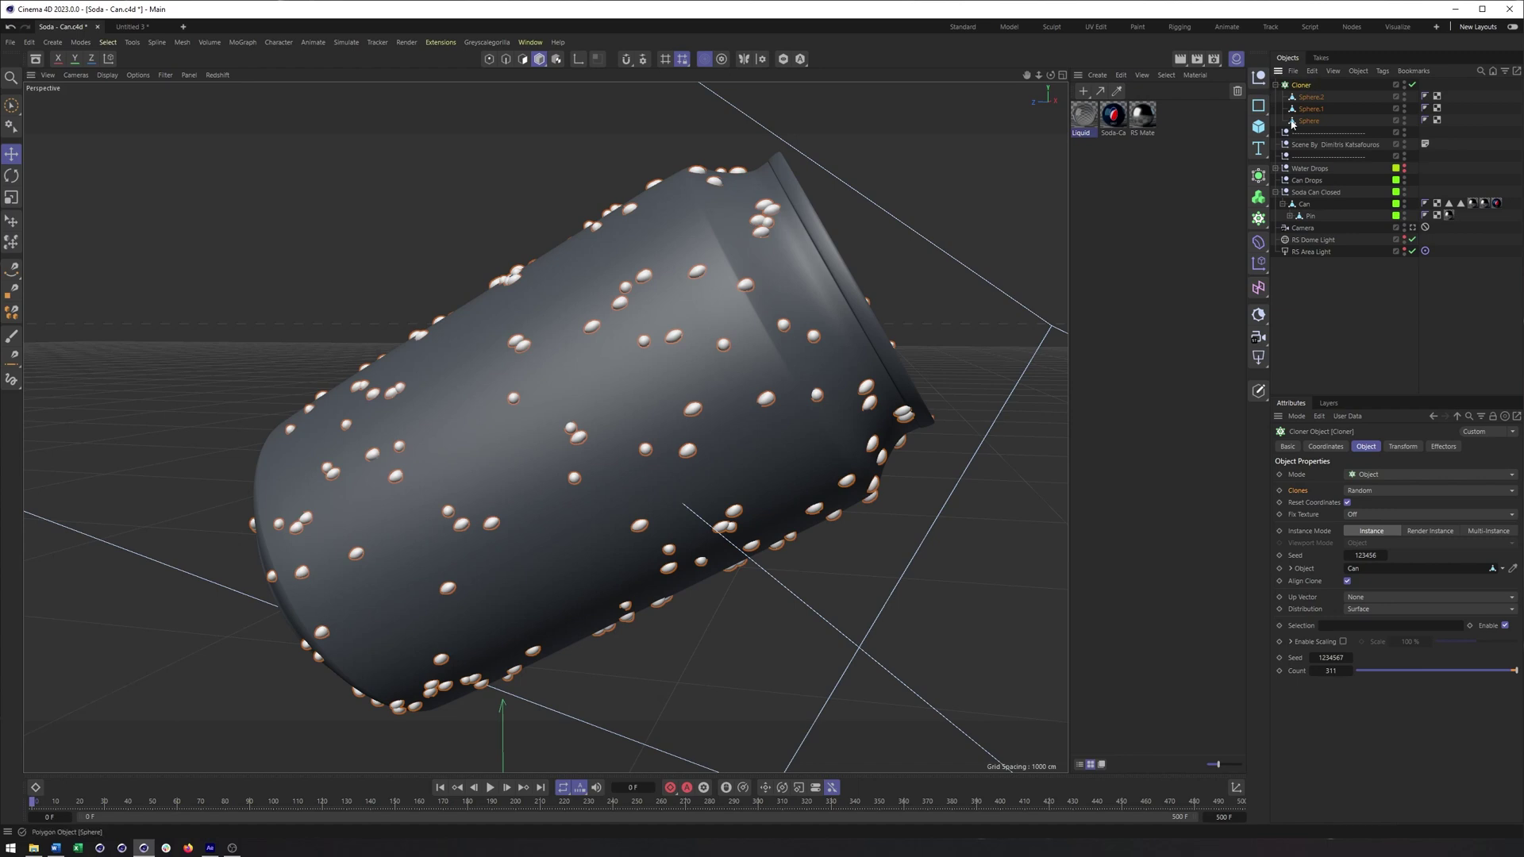
click(1258, 265)
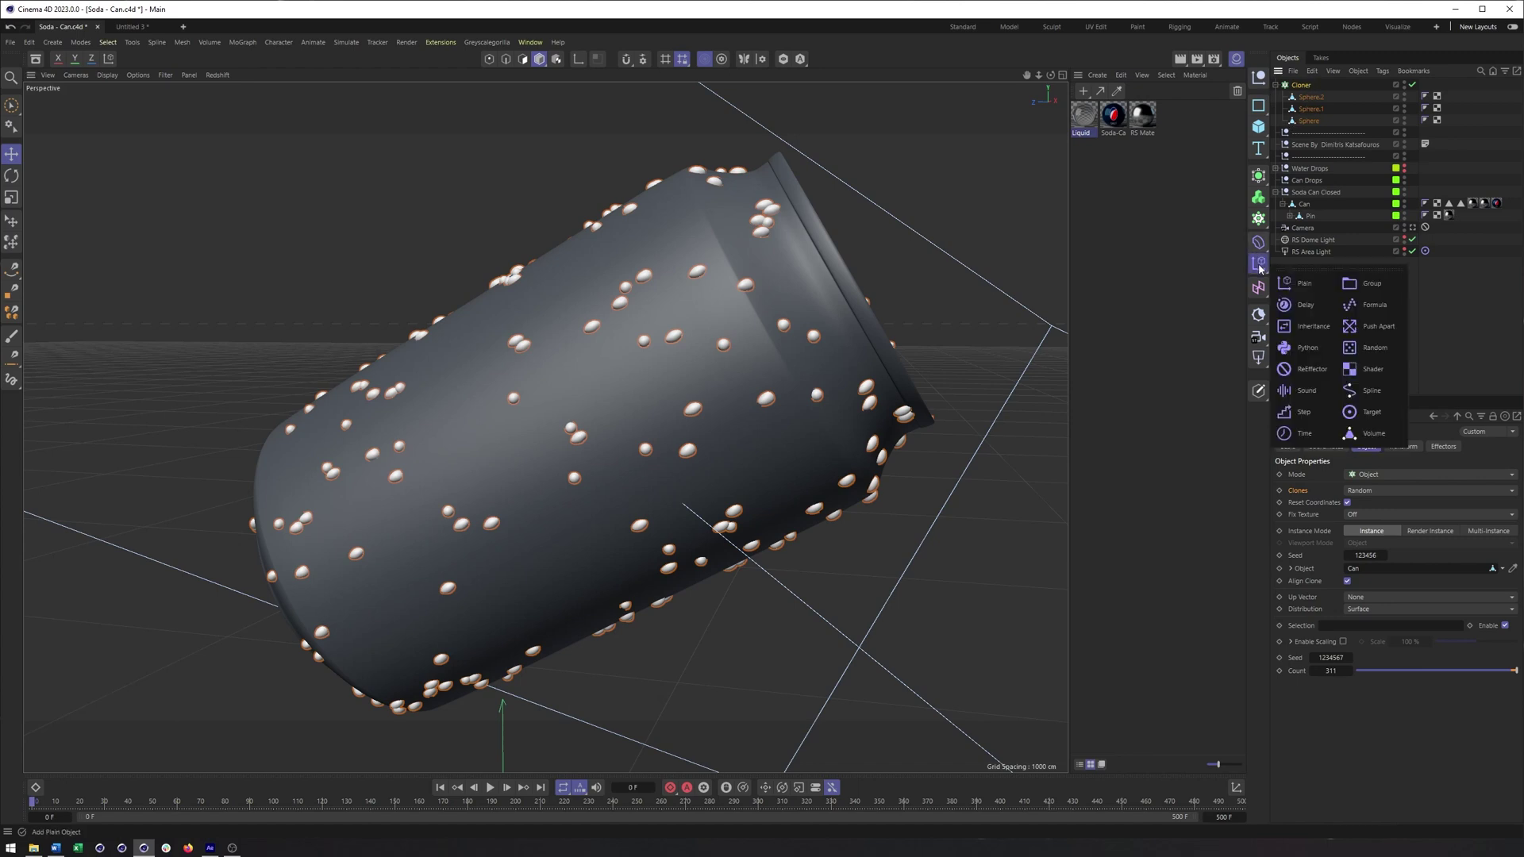
click(1373, 347)
alt+drag(617, 345, 774, 385)
scroll(640, 356, down, 5)
click(1406, 447)
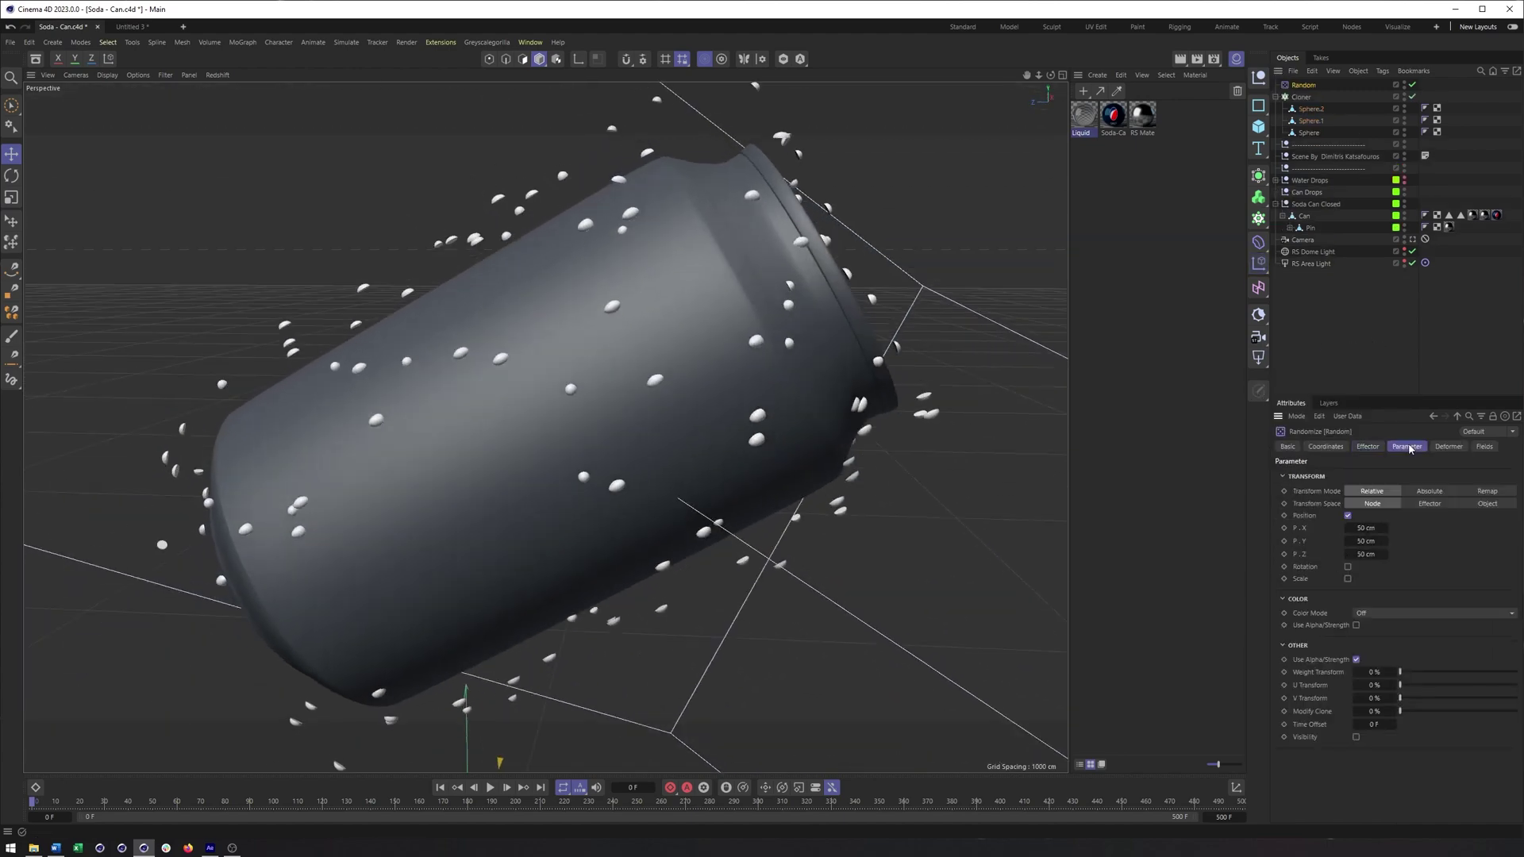
click(1347, 516)
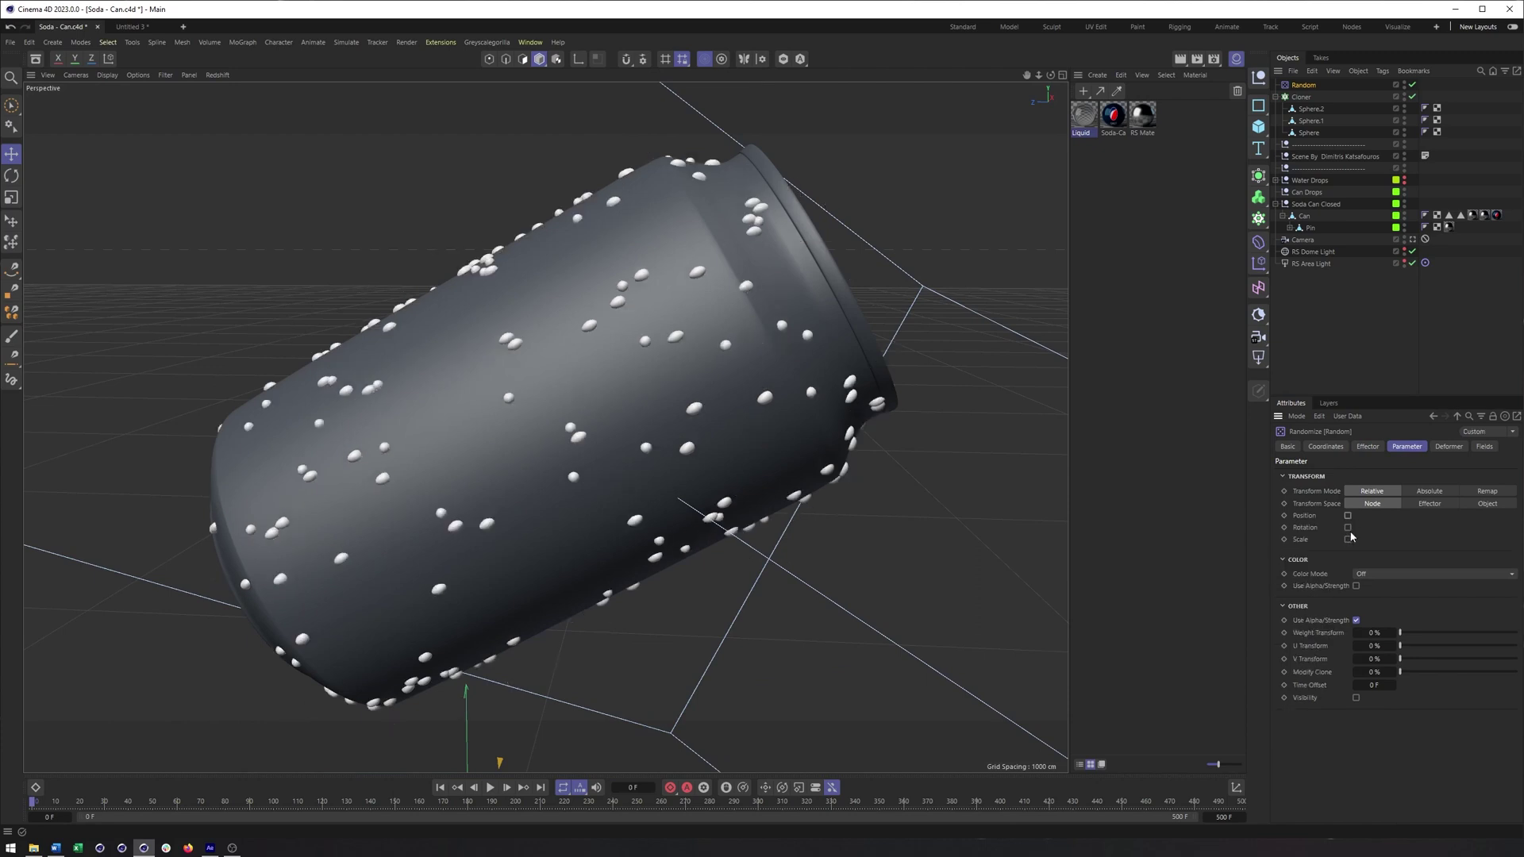
Enable uniform scale on the Random effector with a value of -1 and inspect the varied droplet sizes.
click(1349, 539)
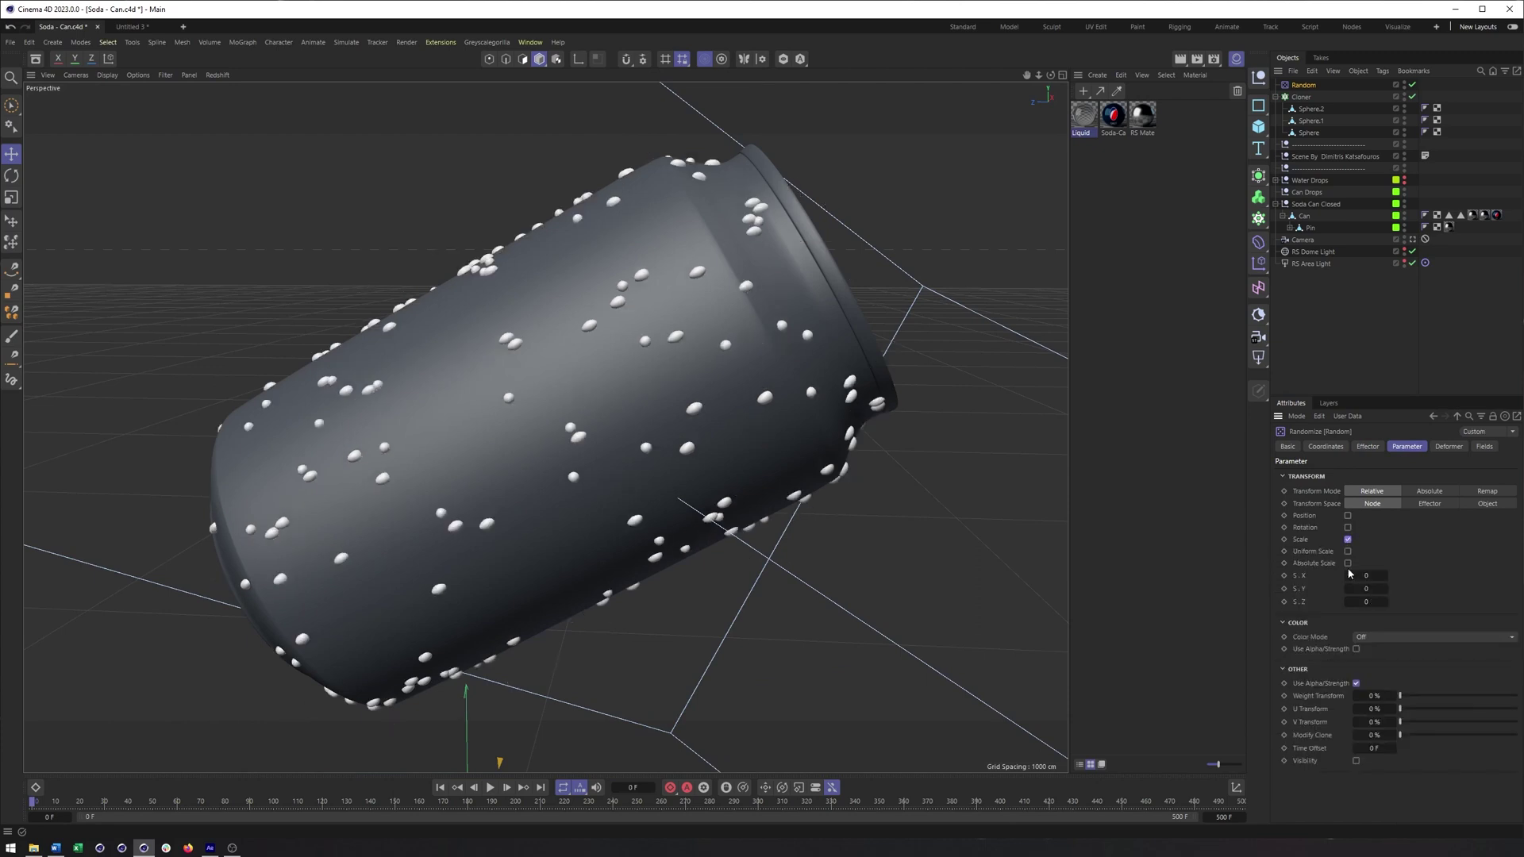
click(1348, 551)
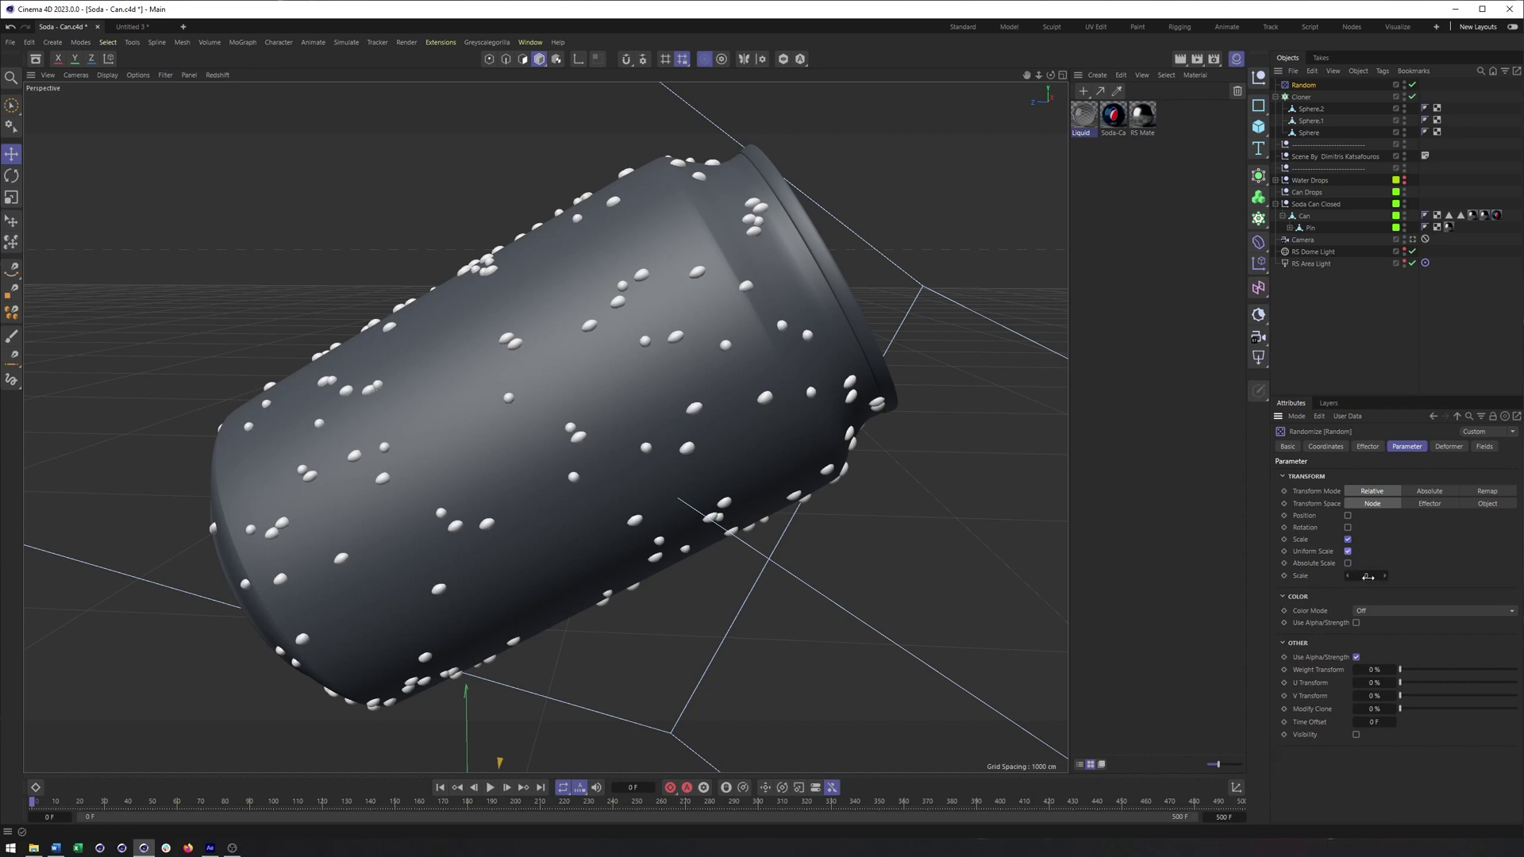
click(1368, 577)
key(Return)
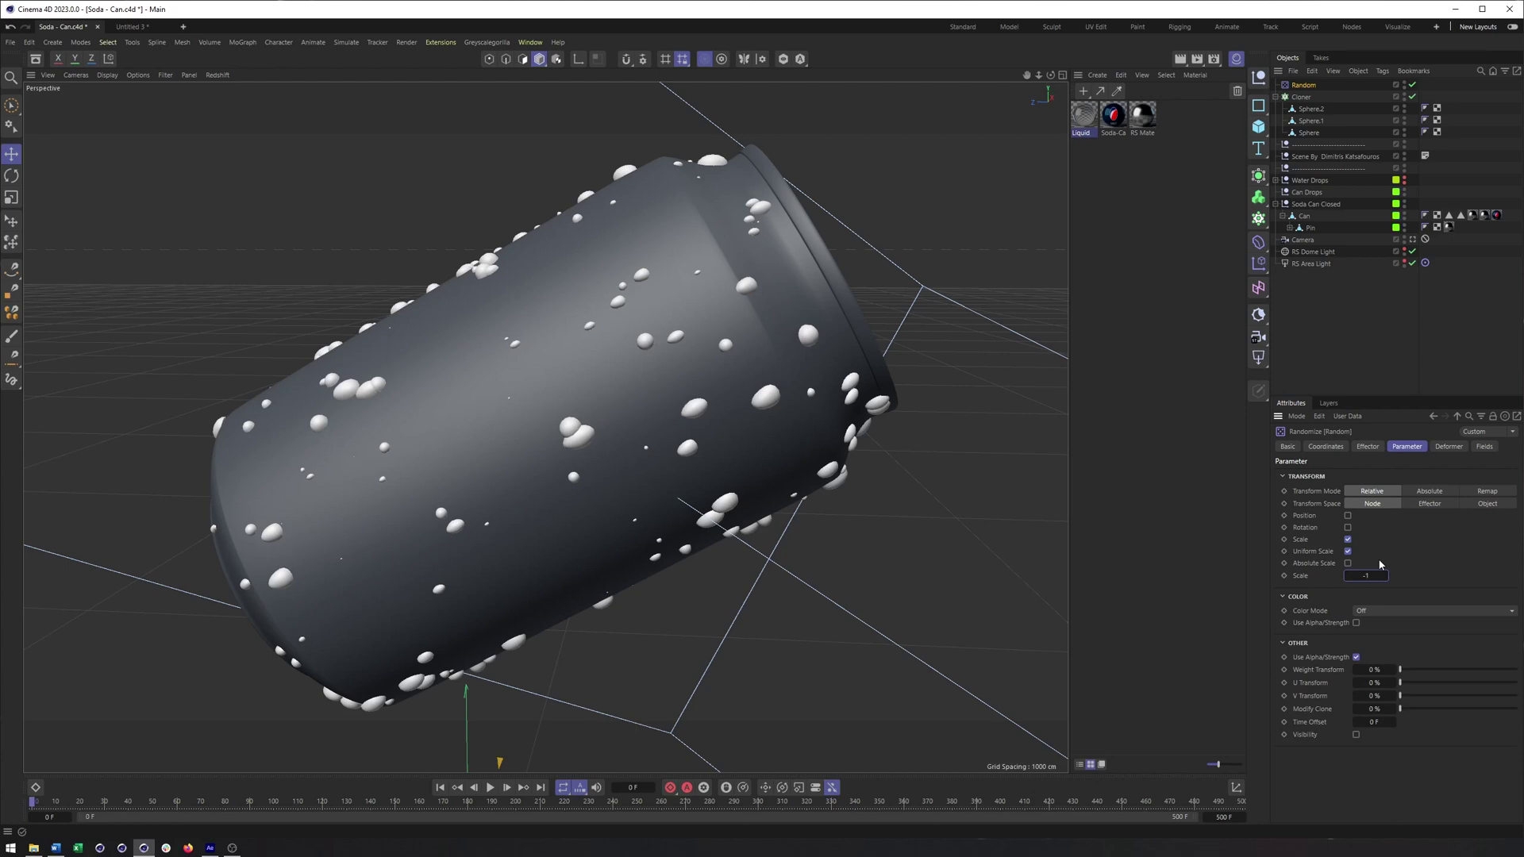
alt+middle_drag(601, 324, 674, 413)
alt+drag(674, 433, 637, 450)
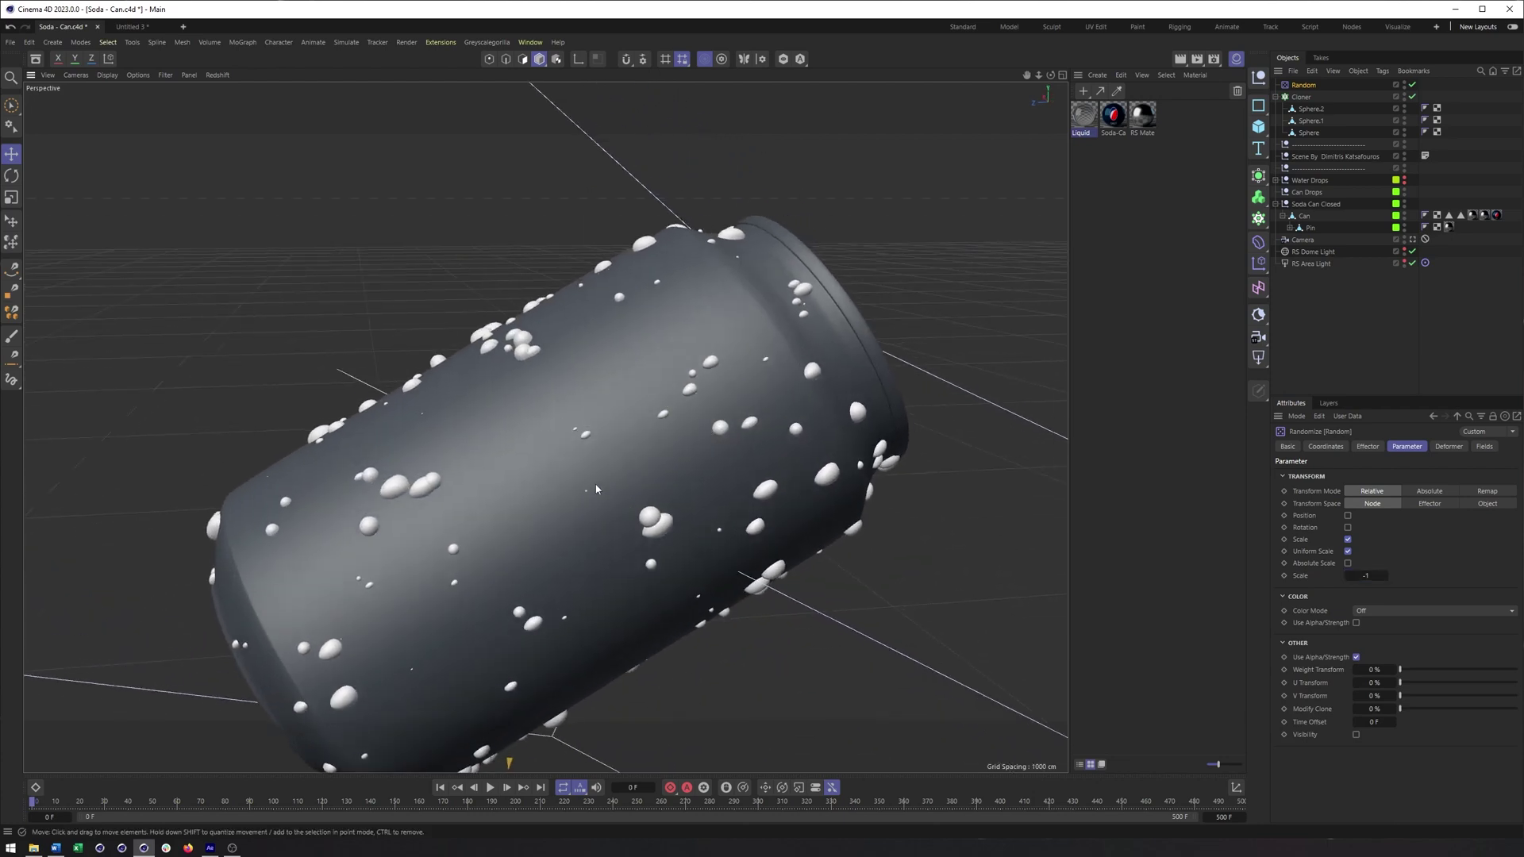
scroll(596, 489, up, 8)
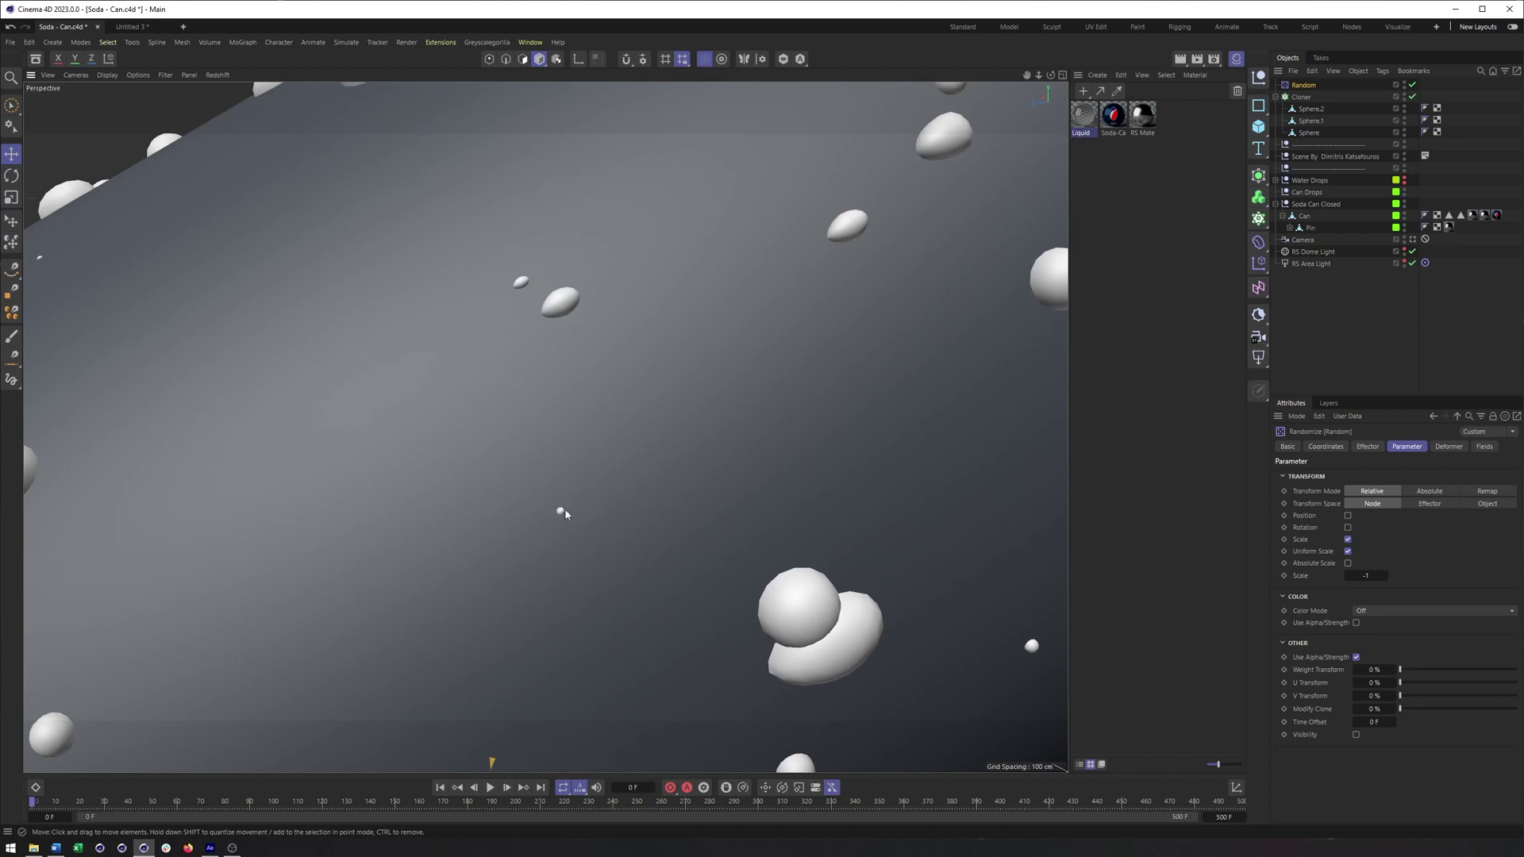
scroll(566, 512, down, 8)
alt+drag(704, 449, 674, 441)
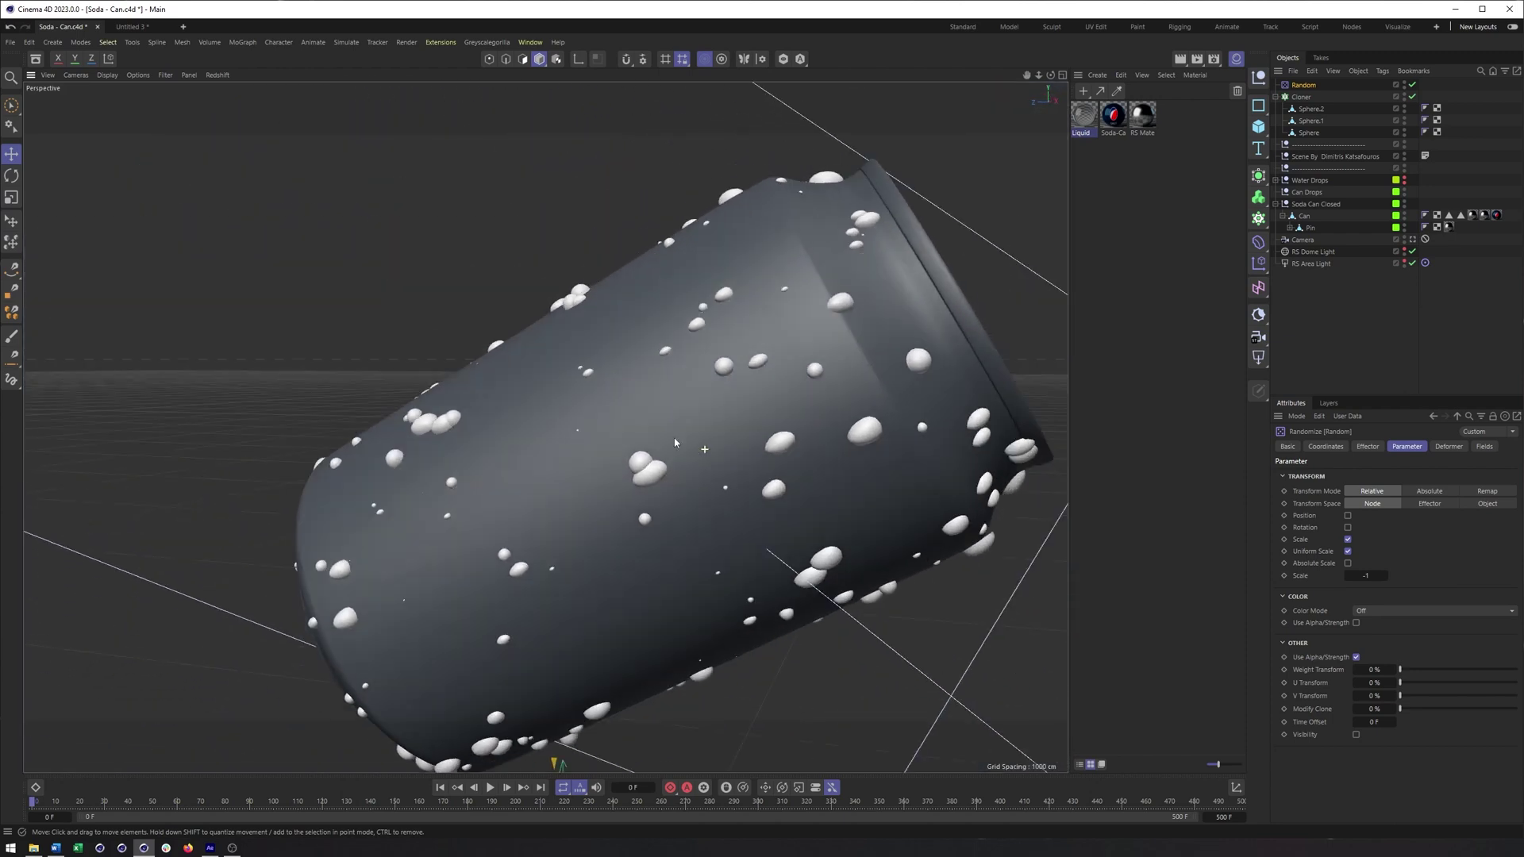
scroll(675, 442, down, 3)
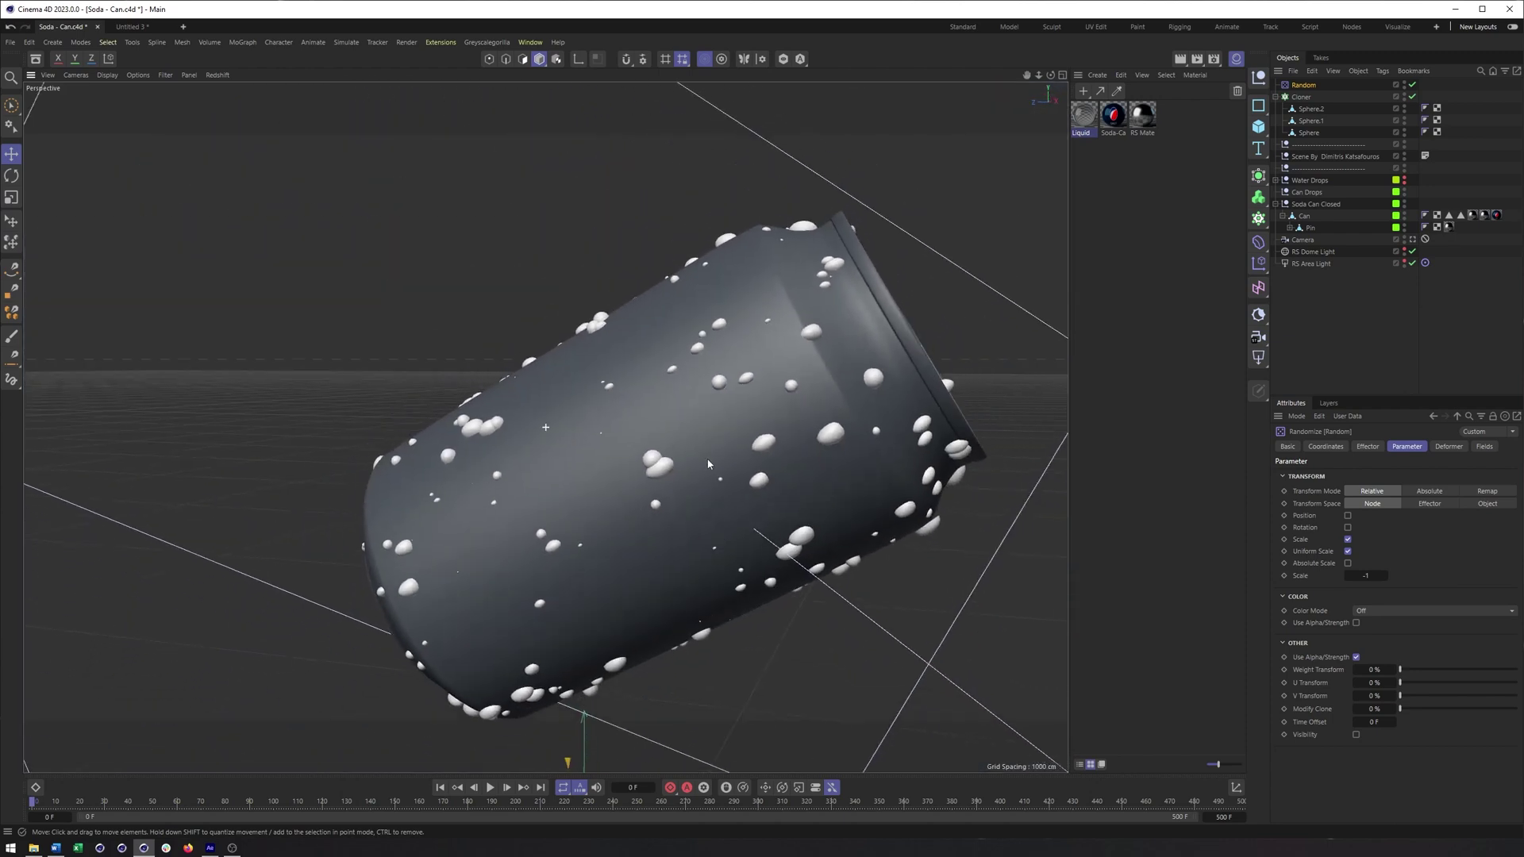
Set the Random effector's strength range to a maximum of 64% and a minimum of -13%.
click(1368, 446)
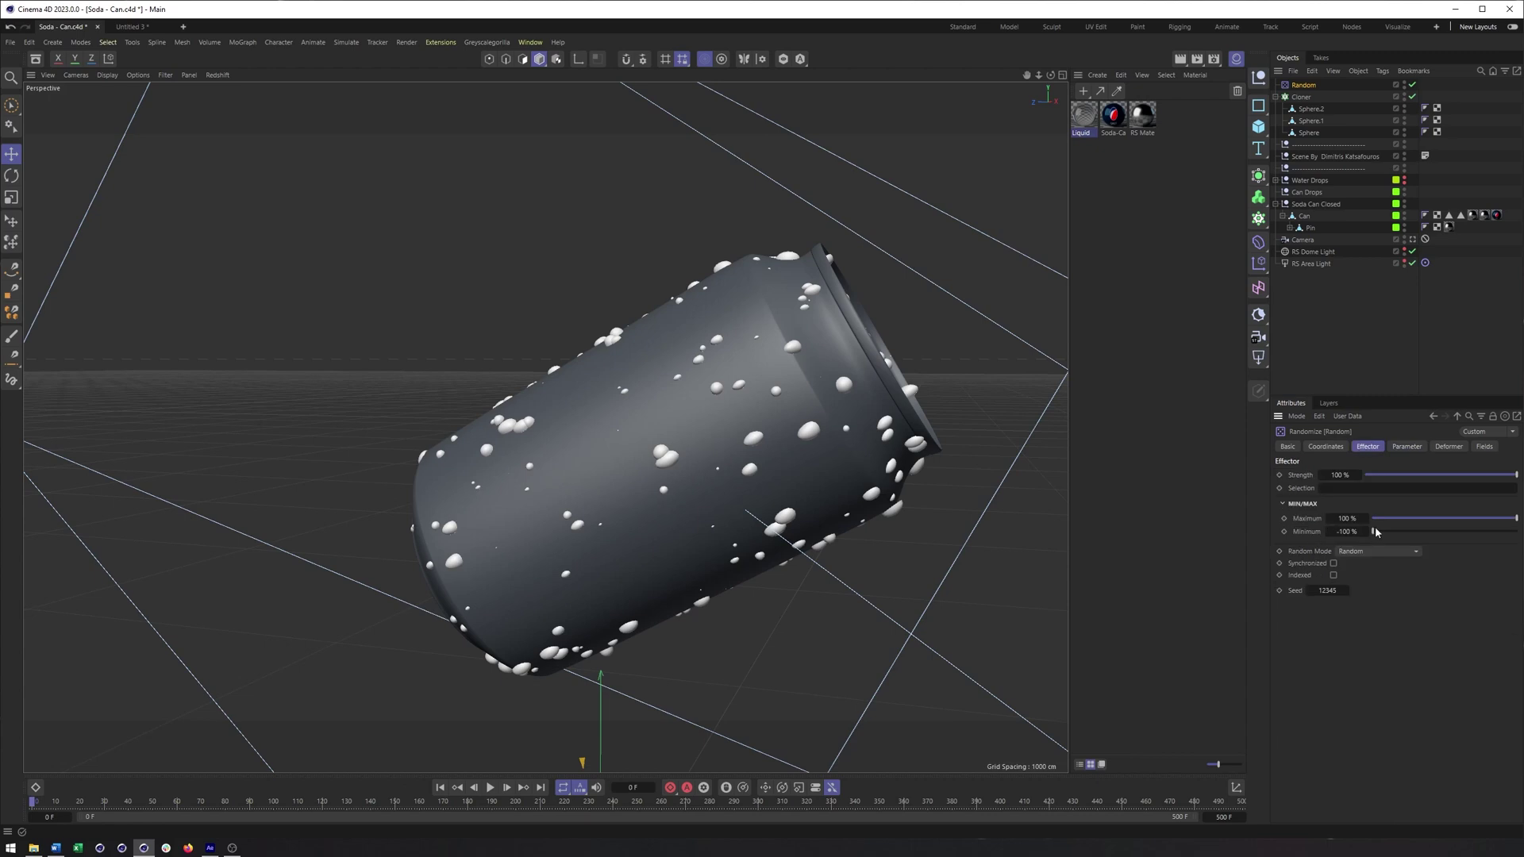
drag(1362, 532, 1407, 520)
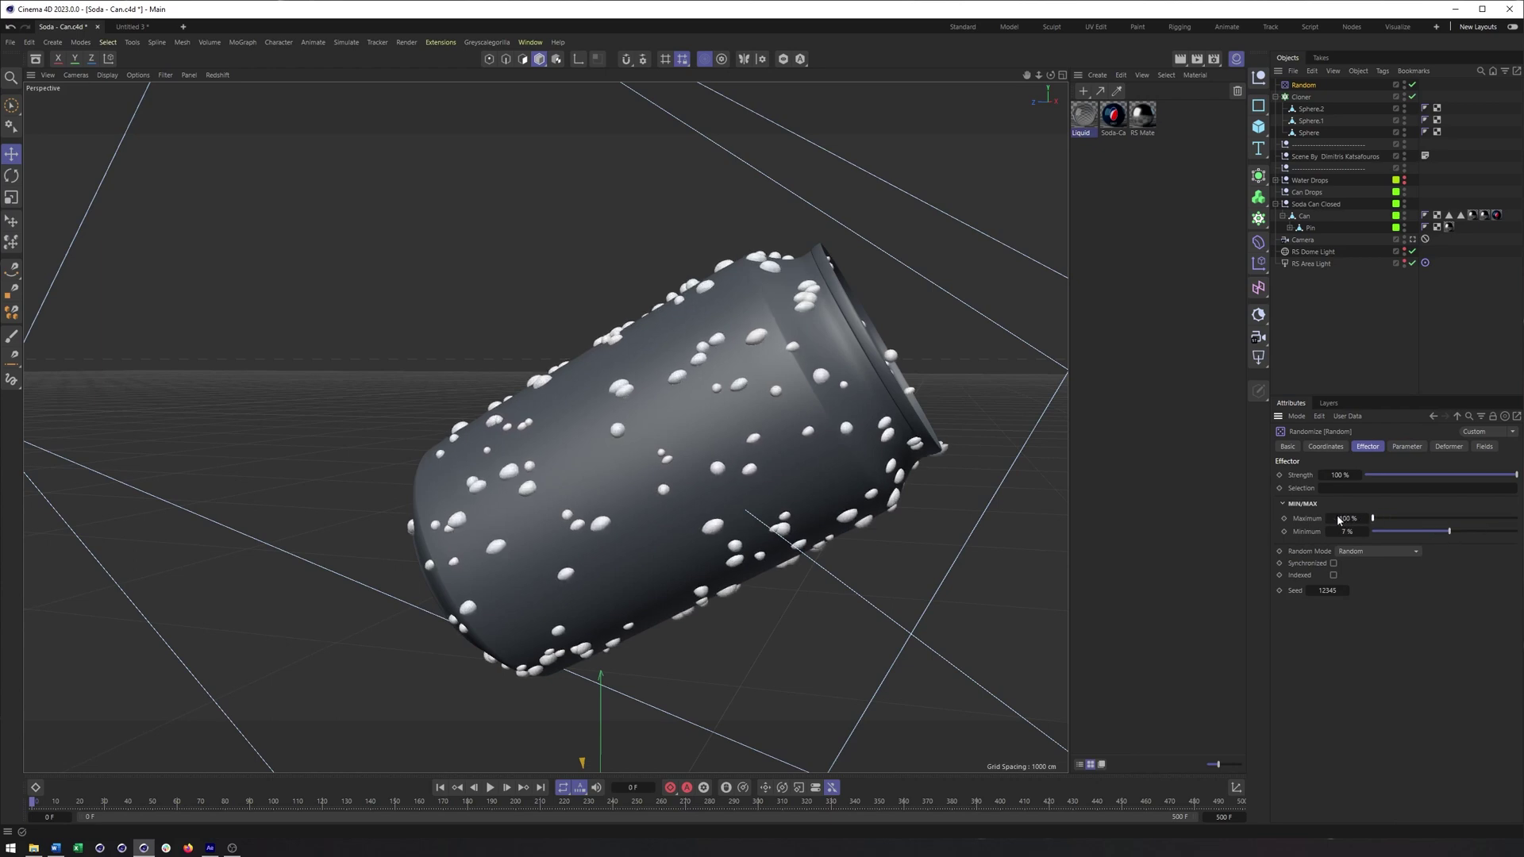
drag(1374, 522, 1497, 520)
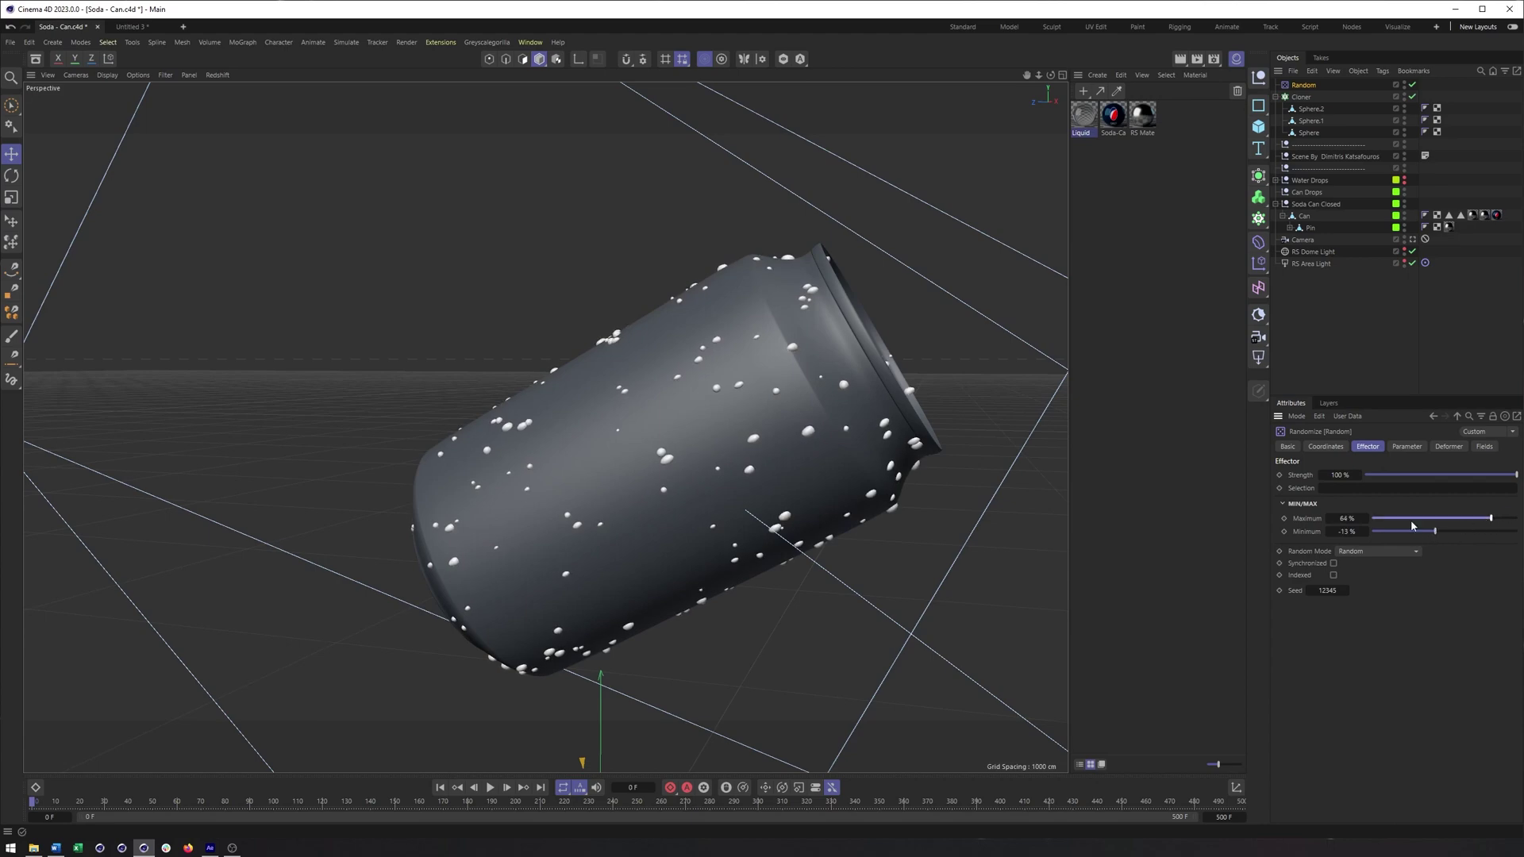
Look through the scene camera and start the Redshift render in the viewport.
alt+drag(695, 395, 533, 175)
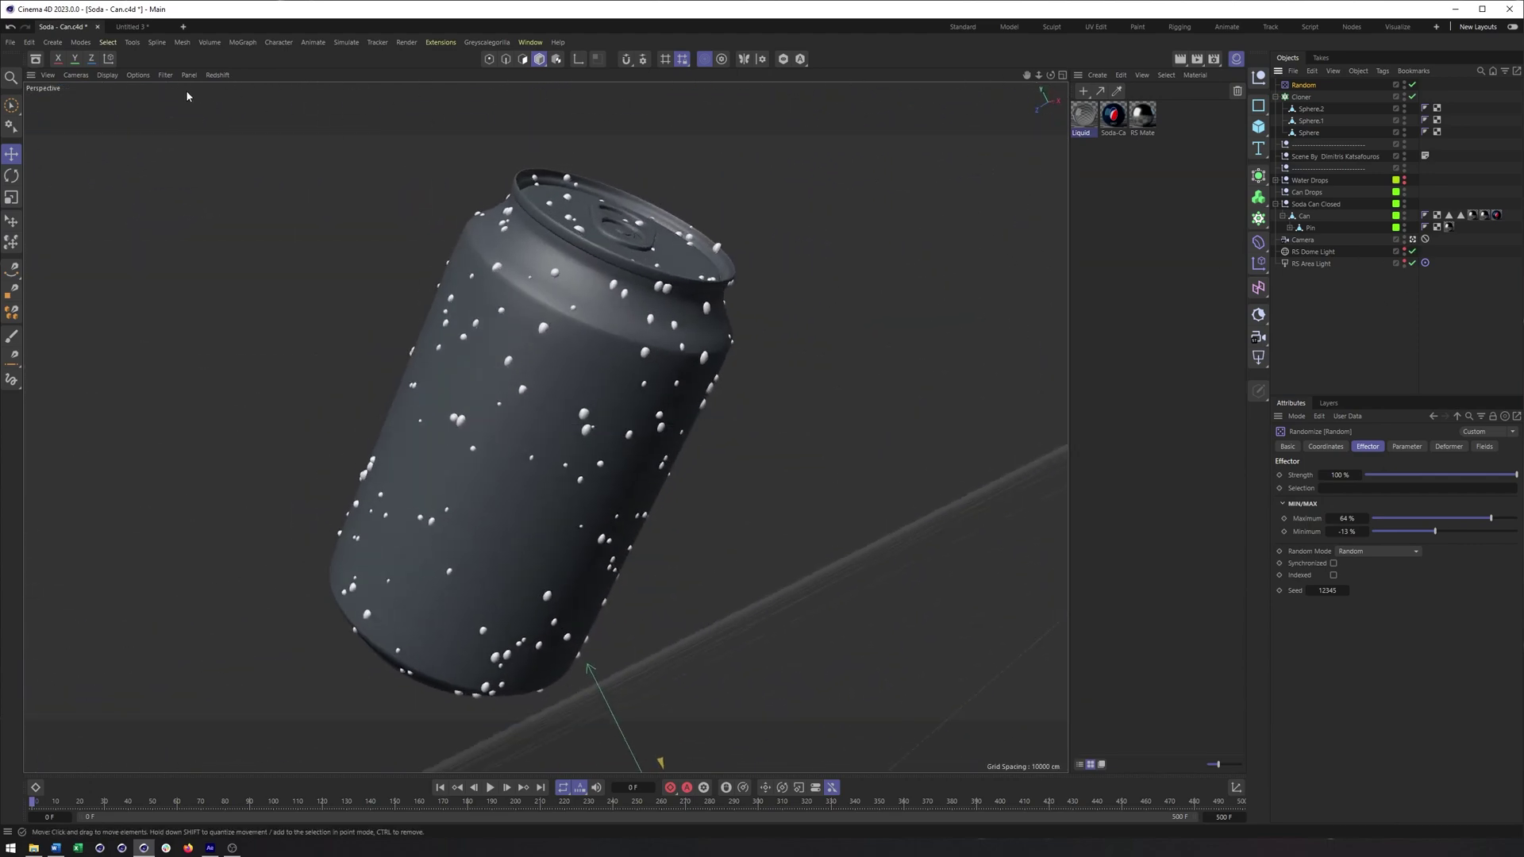
click(217, 75)
click(230, 97)
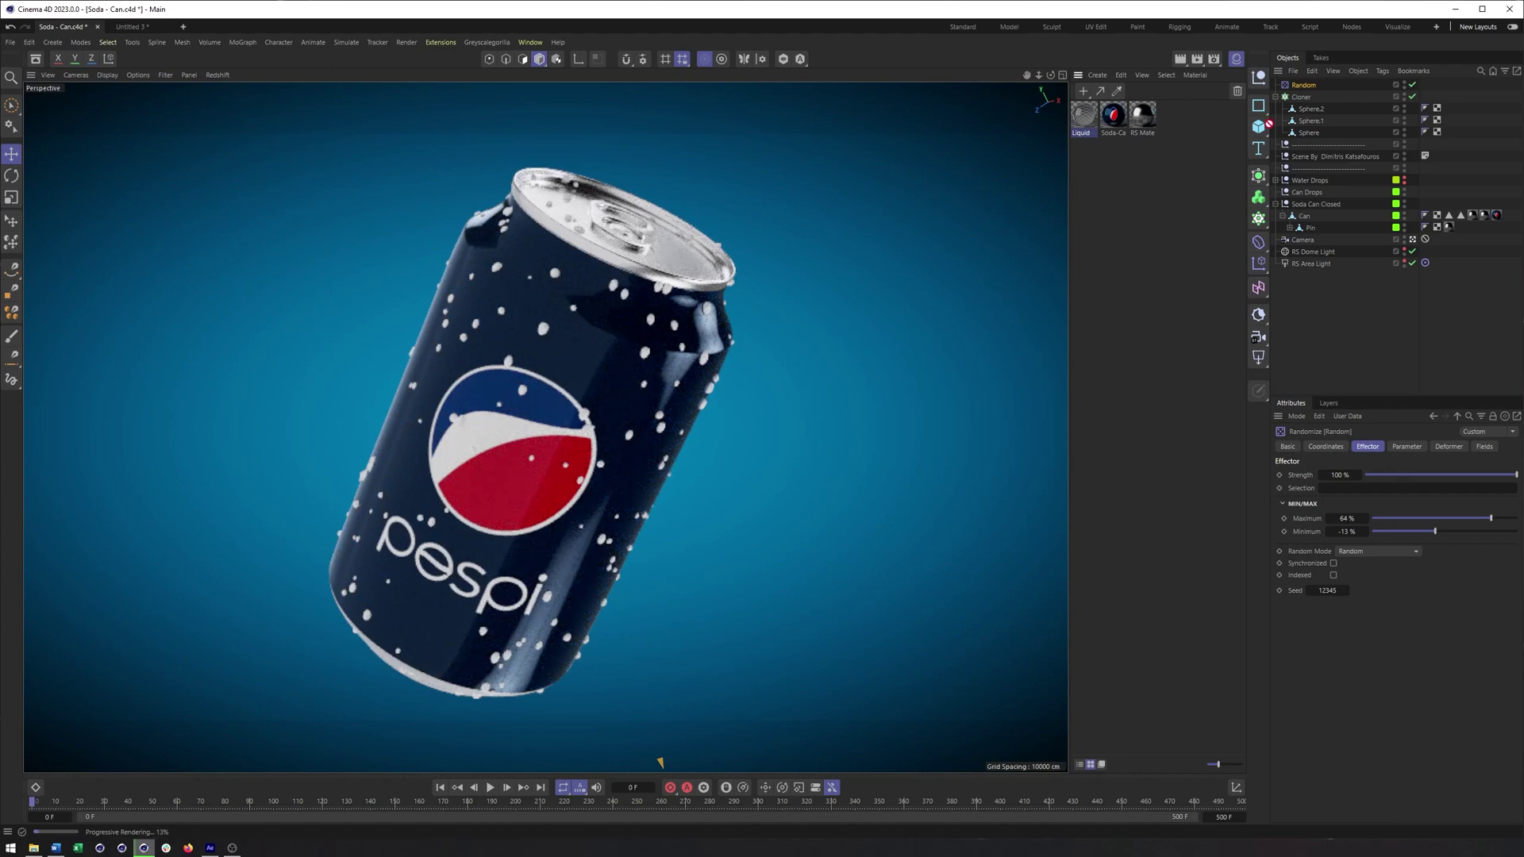
Apply the Liquid material to the Cloner and turn on the visibility of the Water Drops group.
drag(1303, 101, 1302, 98)
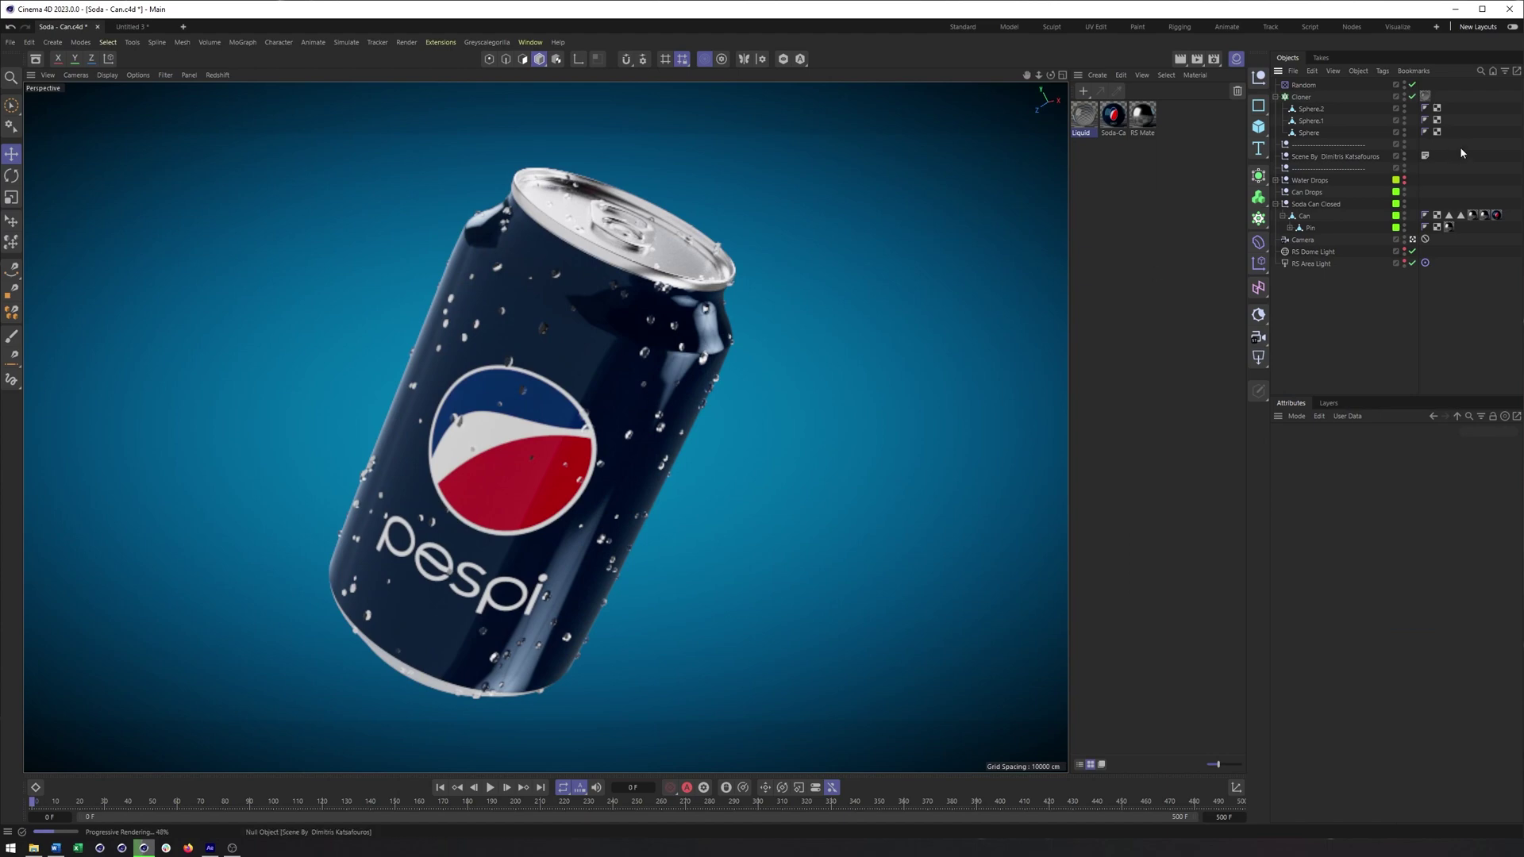
click(1404, 180)
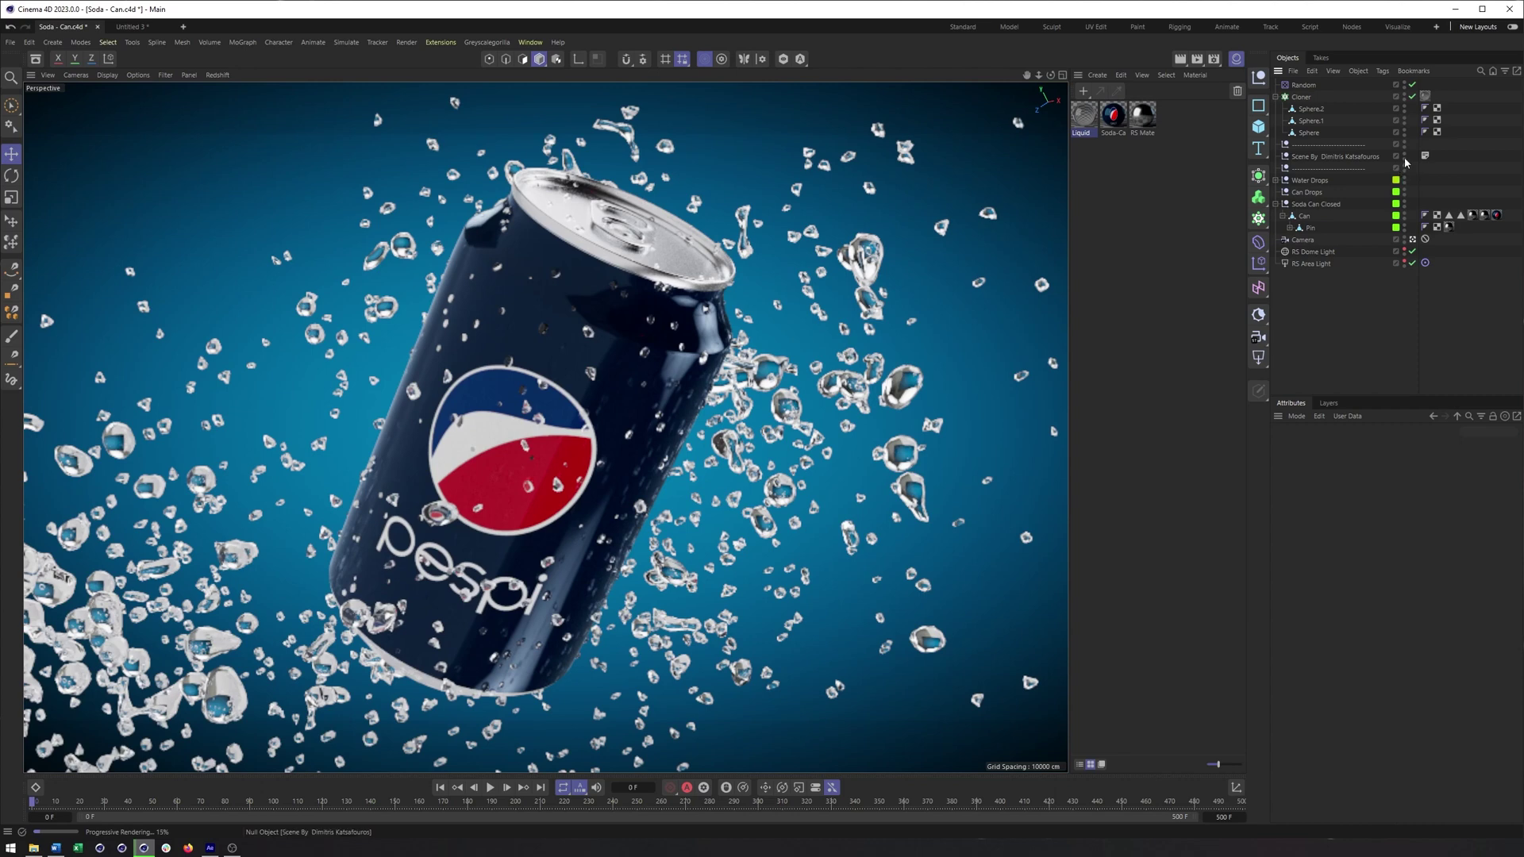
click(1405, 182)
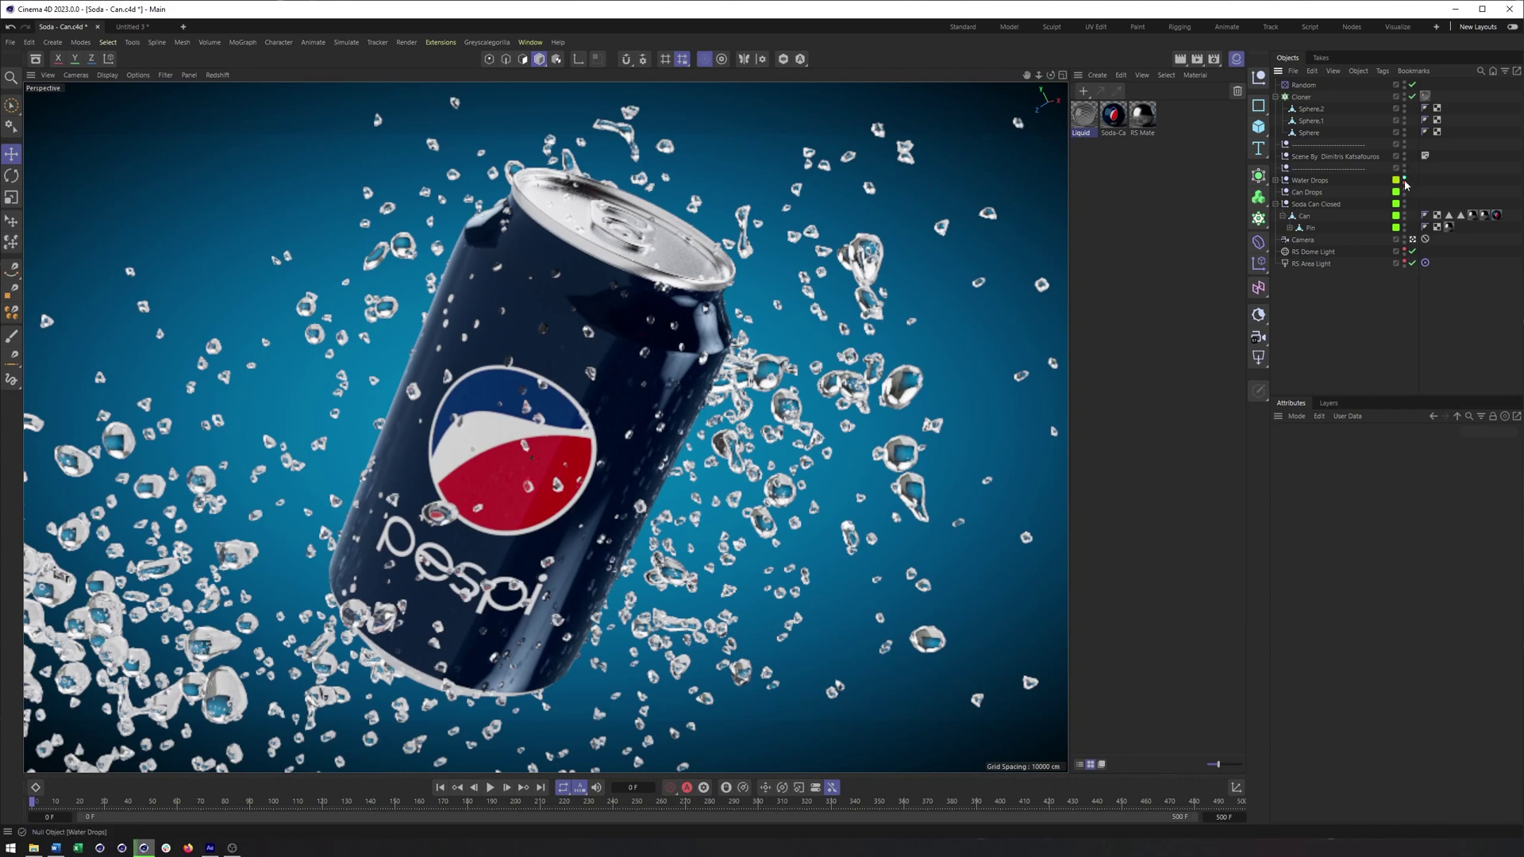
Stop the Redshift viewport render and hide the Water Drops group.
click(218, 74)
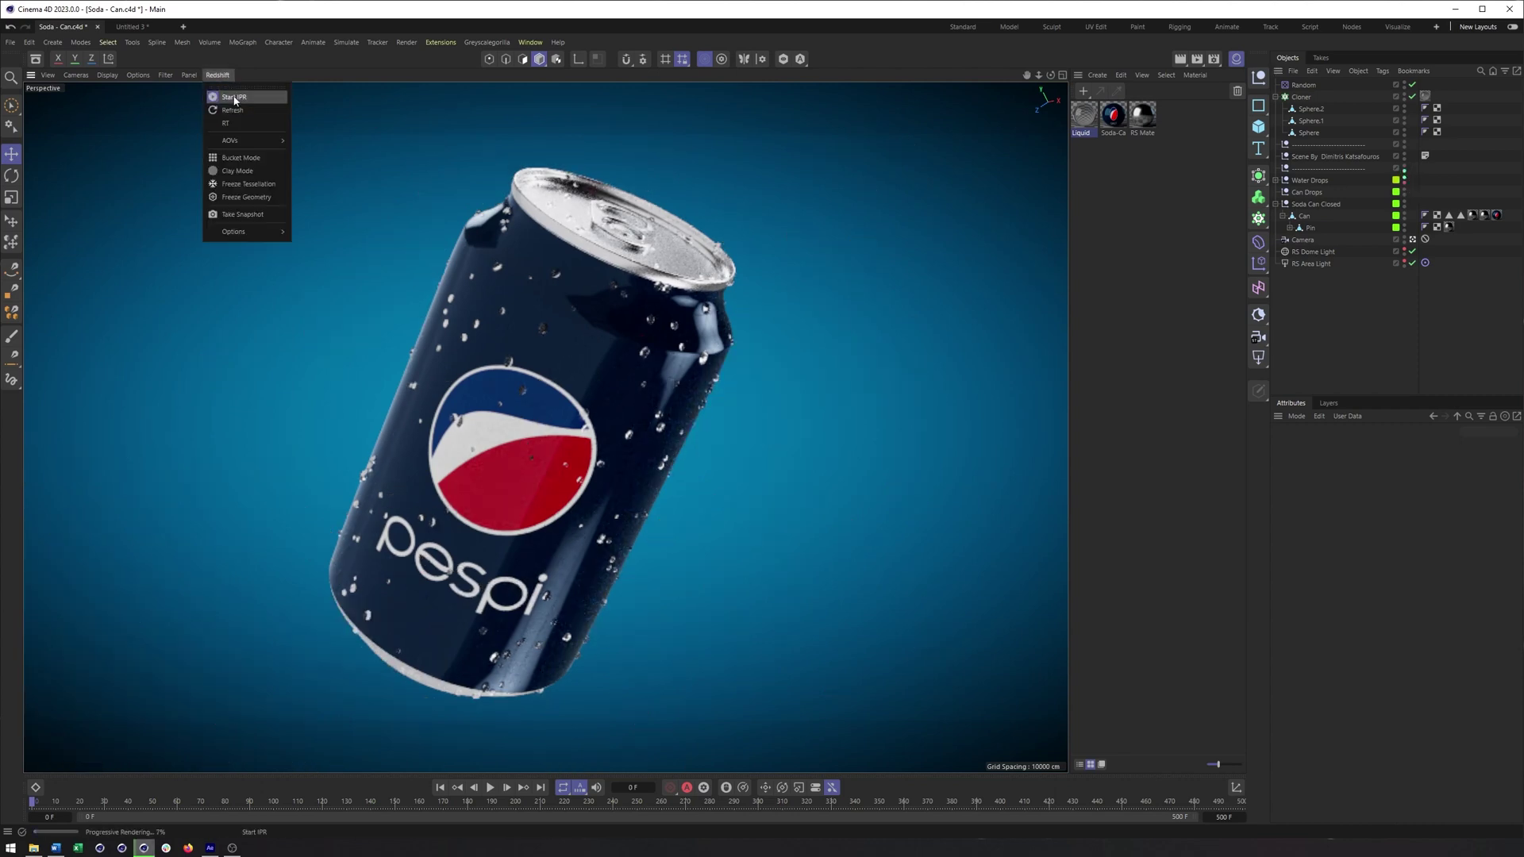
click(232, 98)
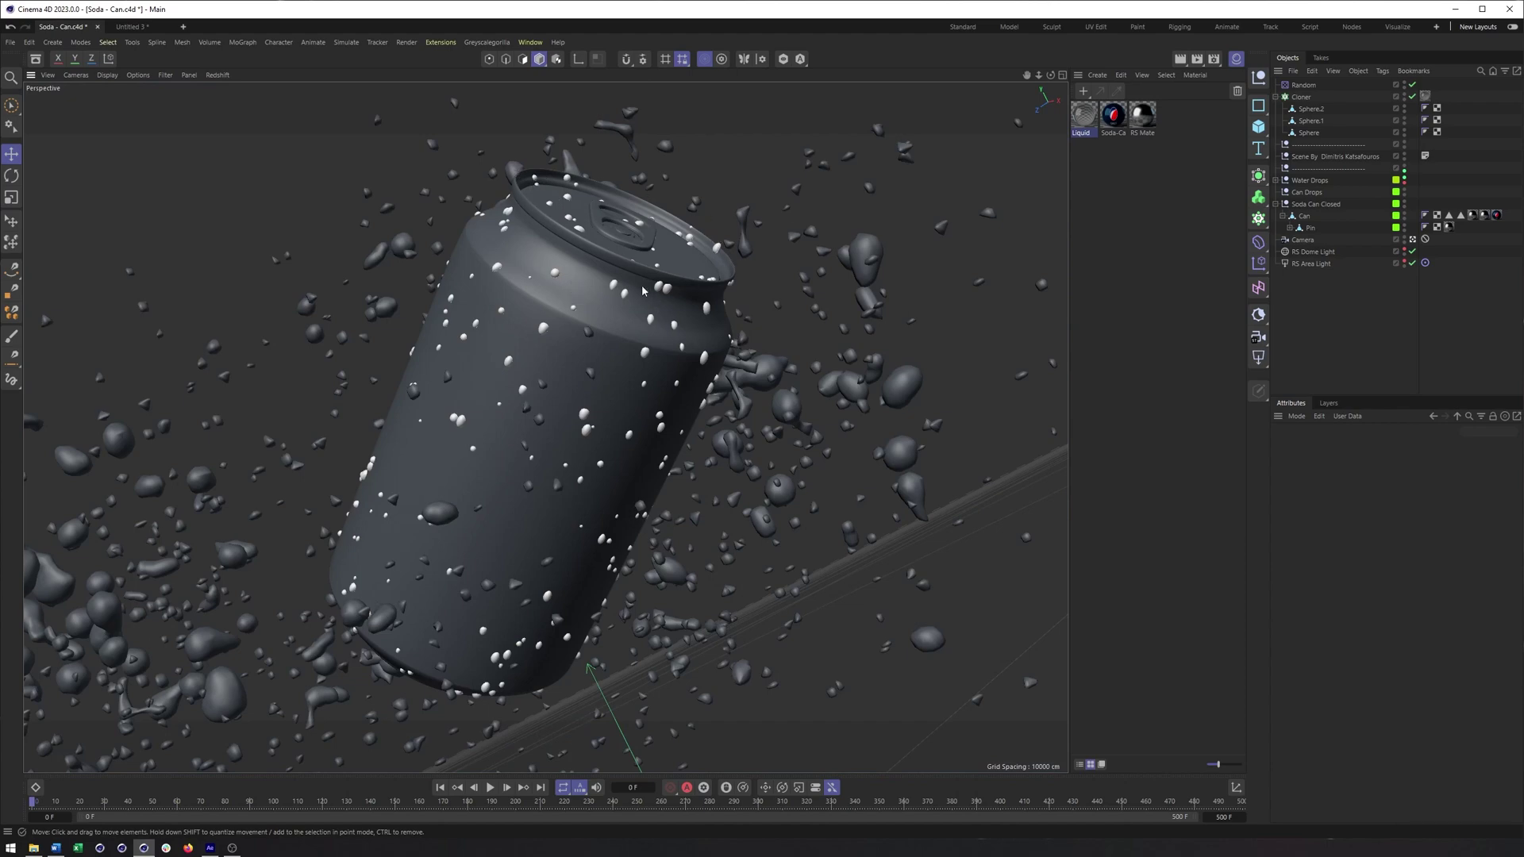
click(1404, 181)
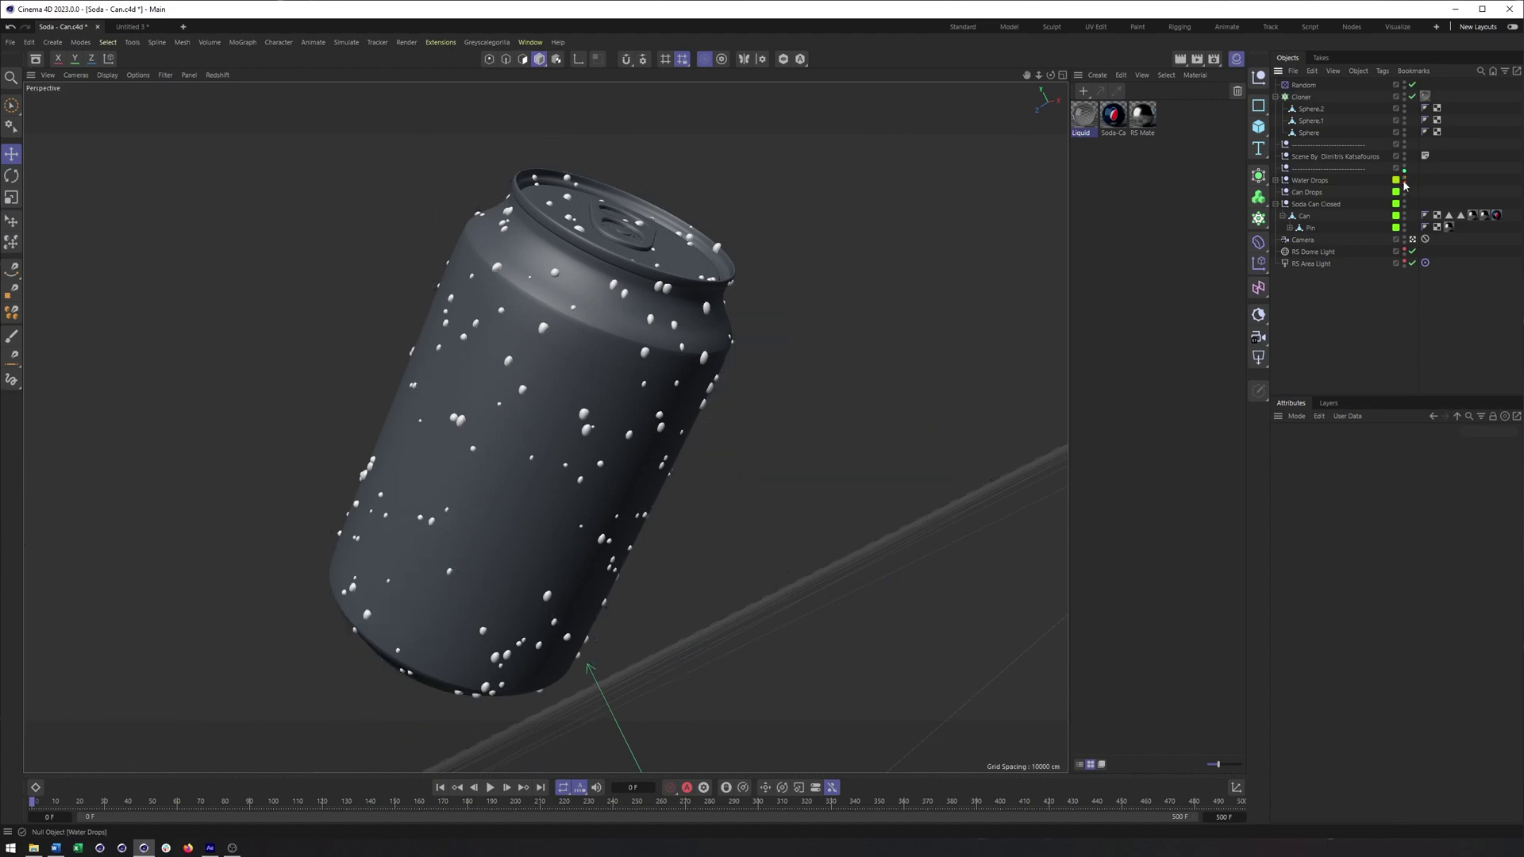
Leave the scene camera's view and hide the Camera object in the viewport.
click(1412, 240)
alt+drag(755, 311, 629, 352)
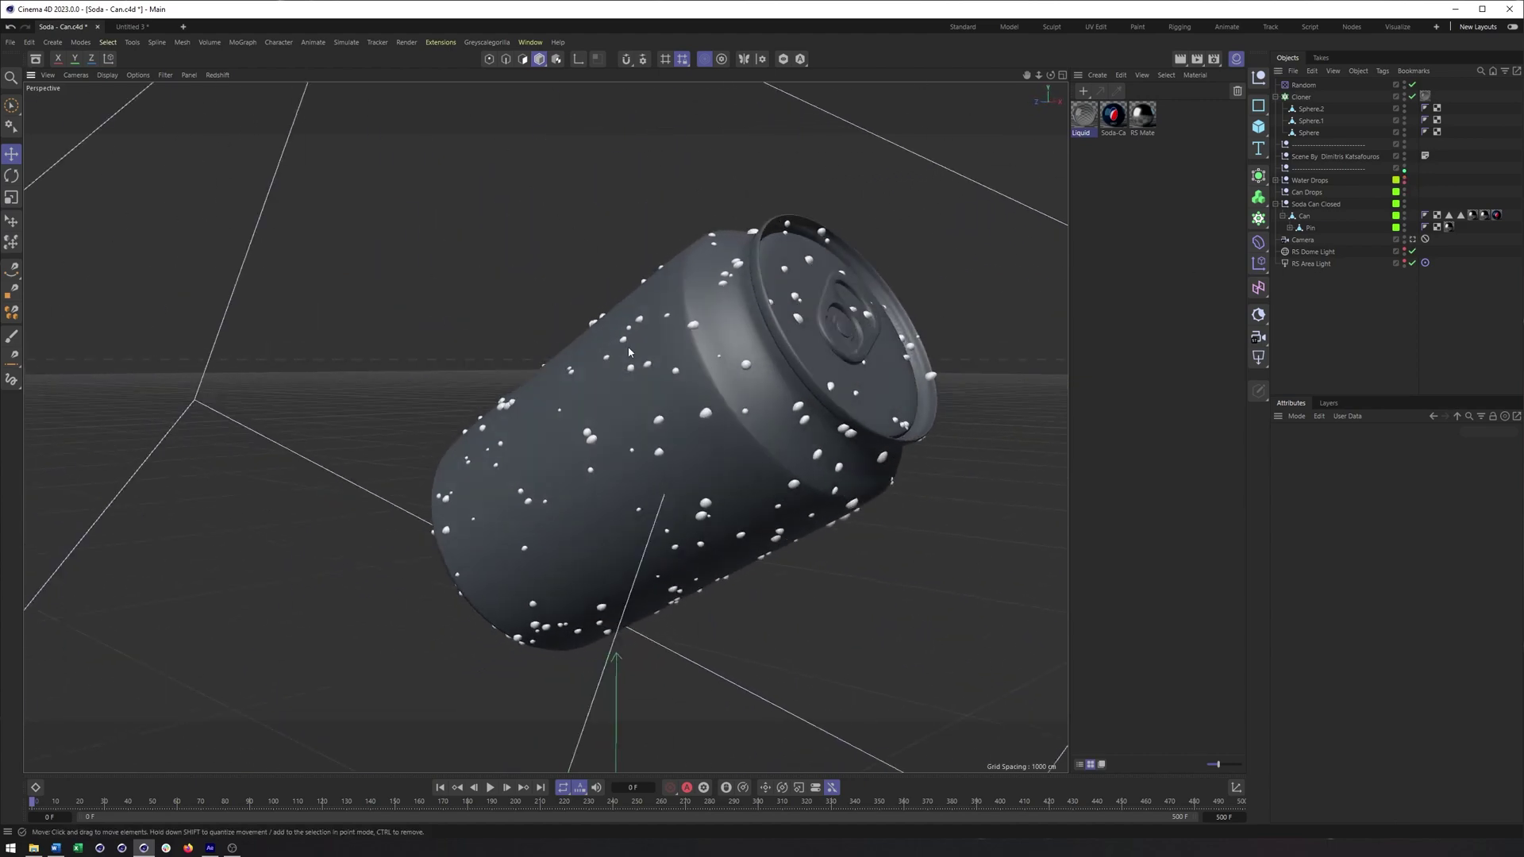
click(1404, 238)
Activate the MoGraph Selection brush on the Cloner and select a droplet on the can's shoulder.
click(1301, 97)
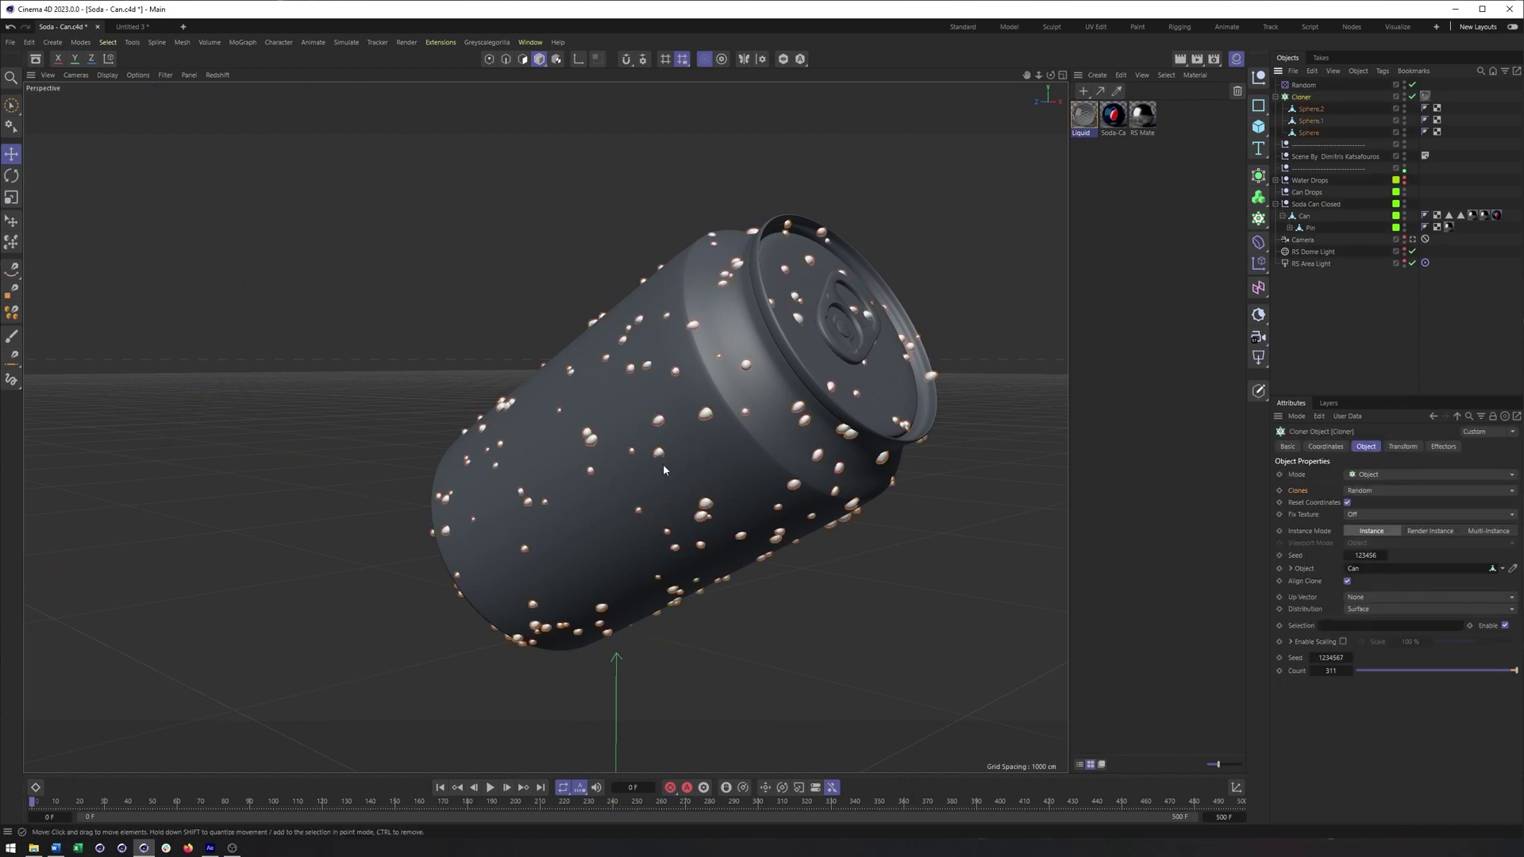
alt+drag(664, 464, 702, 436)
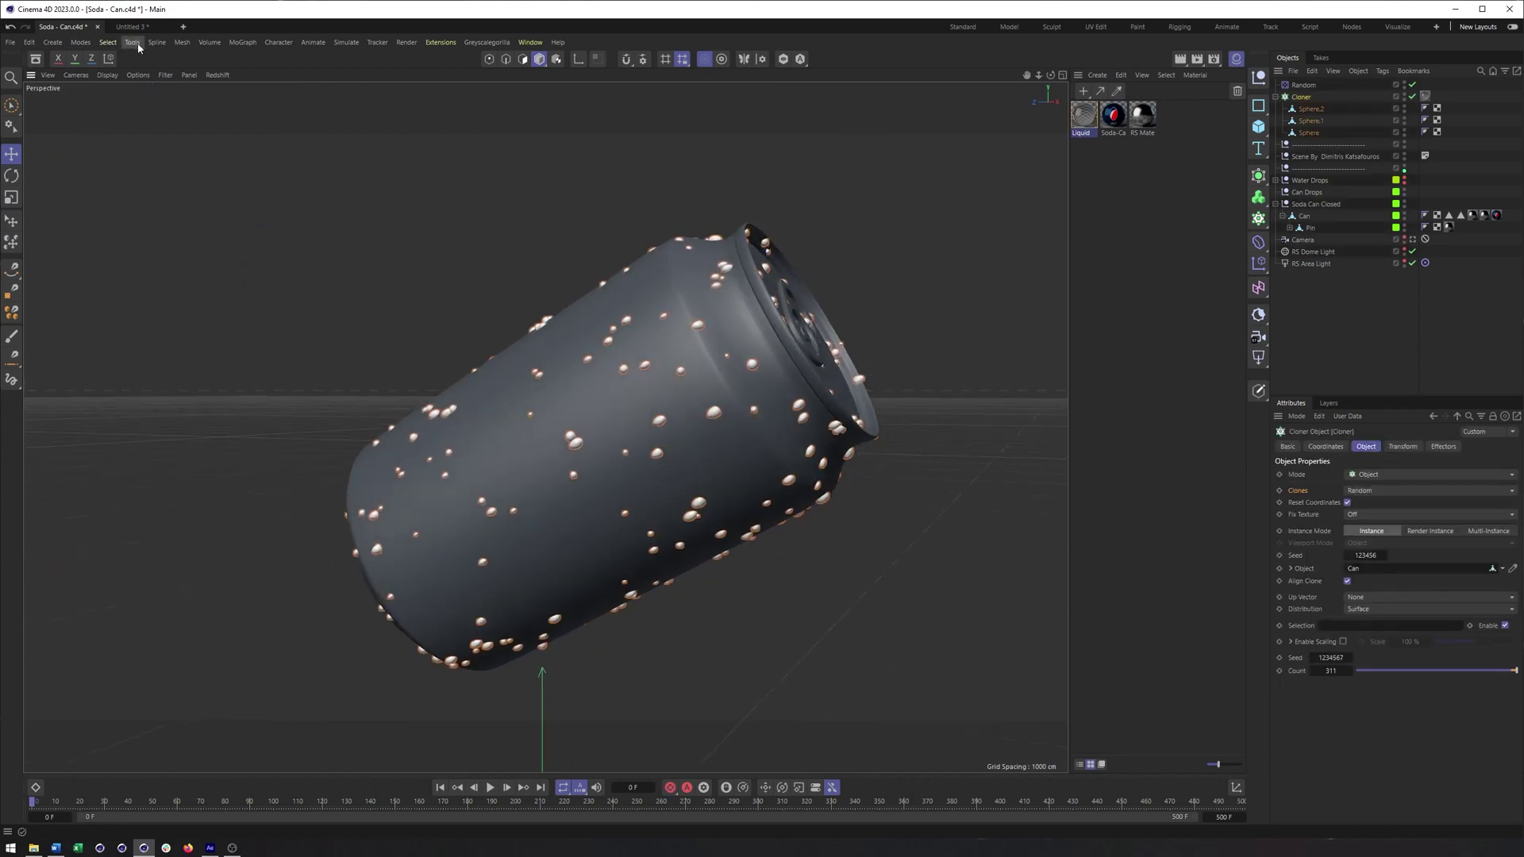
click(254, 45)
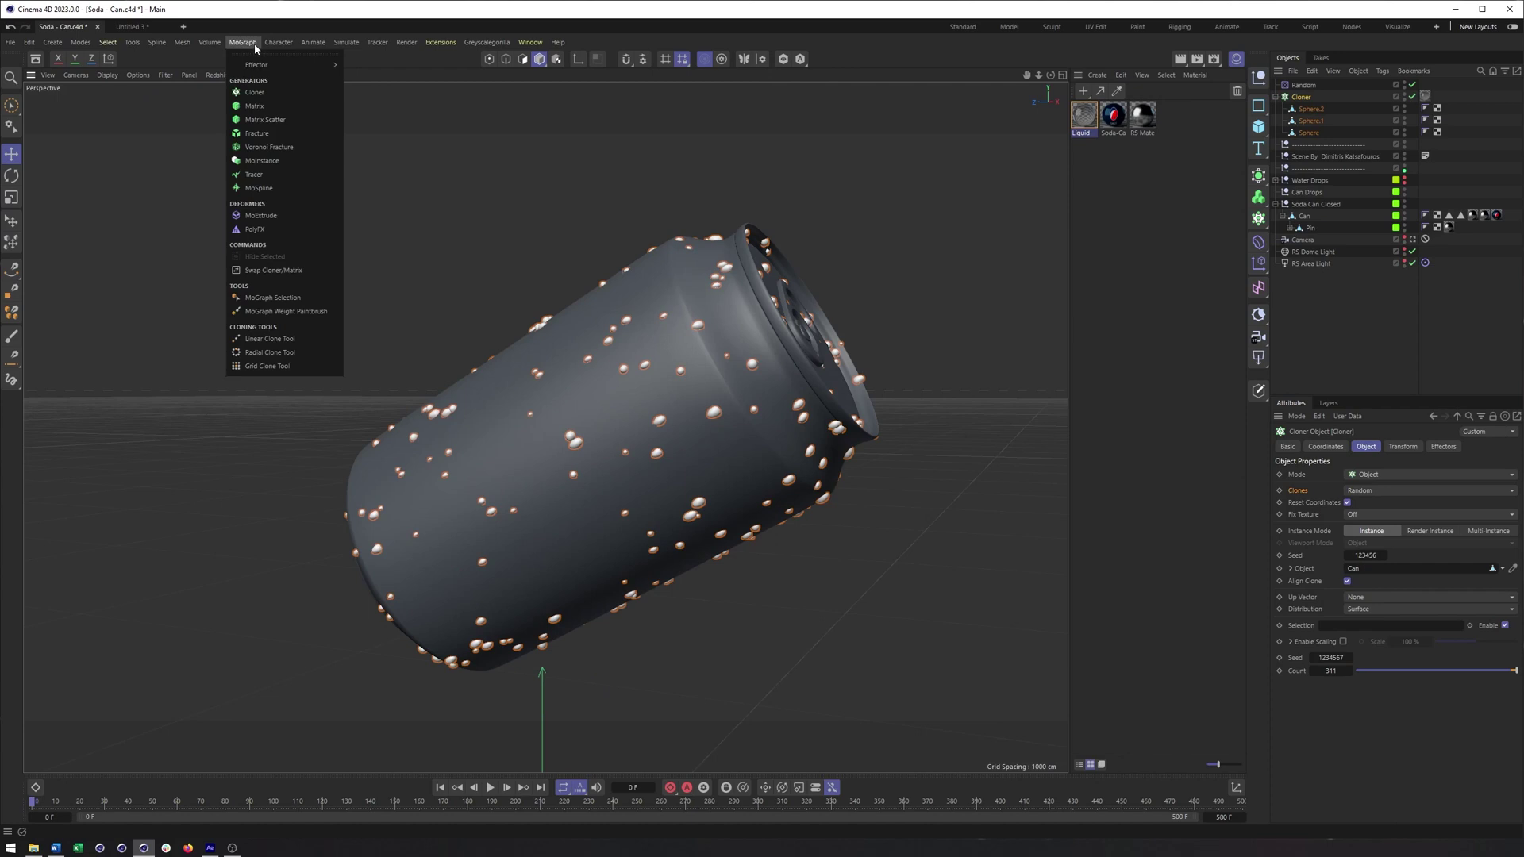
click(280, 301)
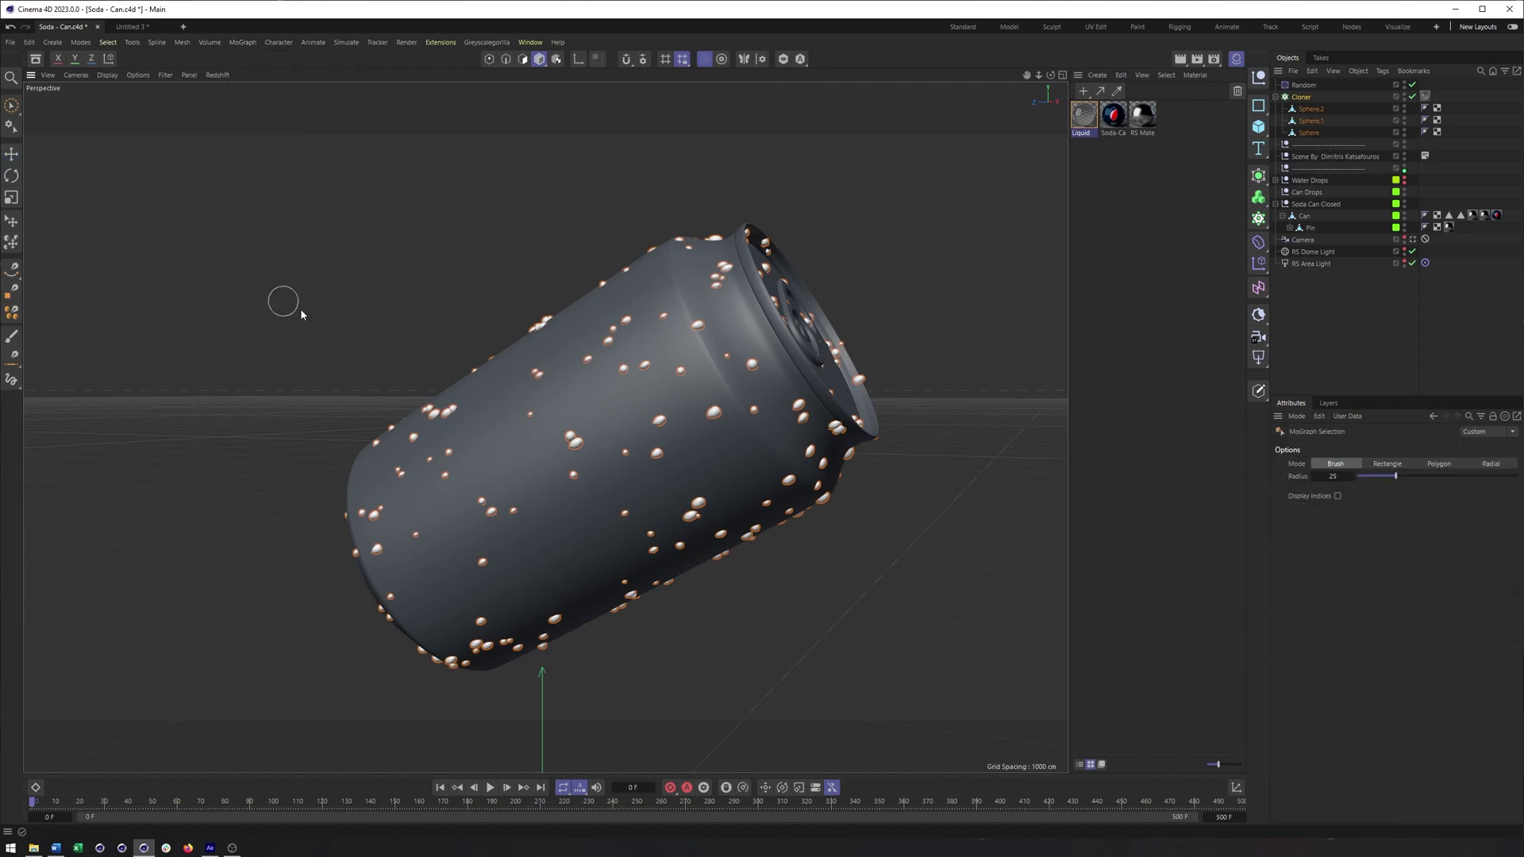
alt+drag(706, 412, 782, 409)
alt+right_drag(667, 328, 813, 306)
scroll(812, 305, down, 3)
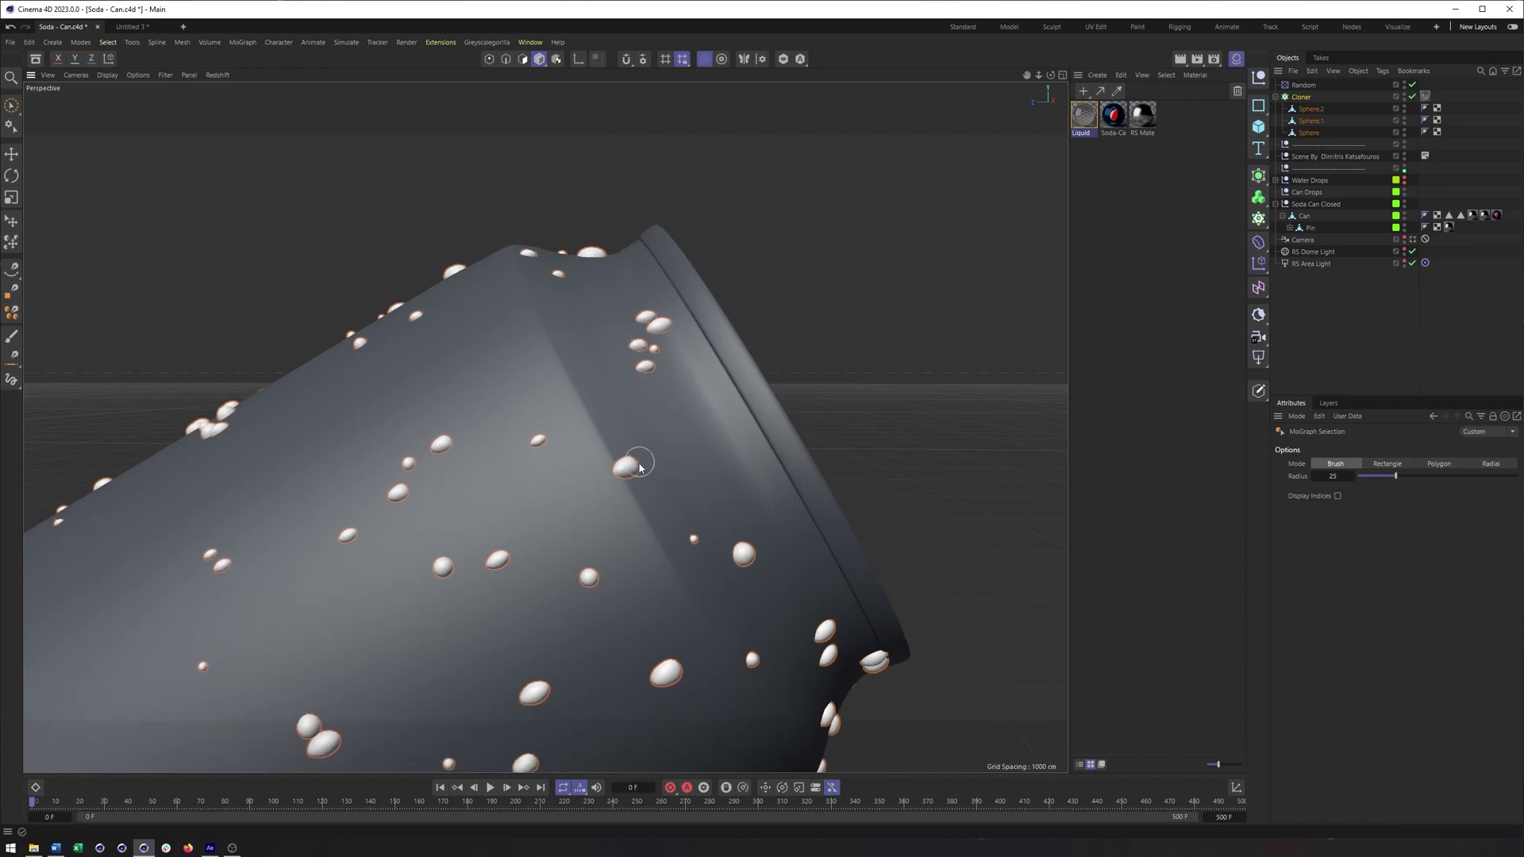
click(627, 467)
Brush over the tiny droplets on the can's neck near the lid to add them to the MoGraph Selection.
alt+drag(667, 498, 563, 512)
scroll(677, 421, up, 3)
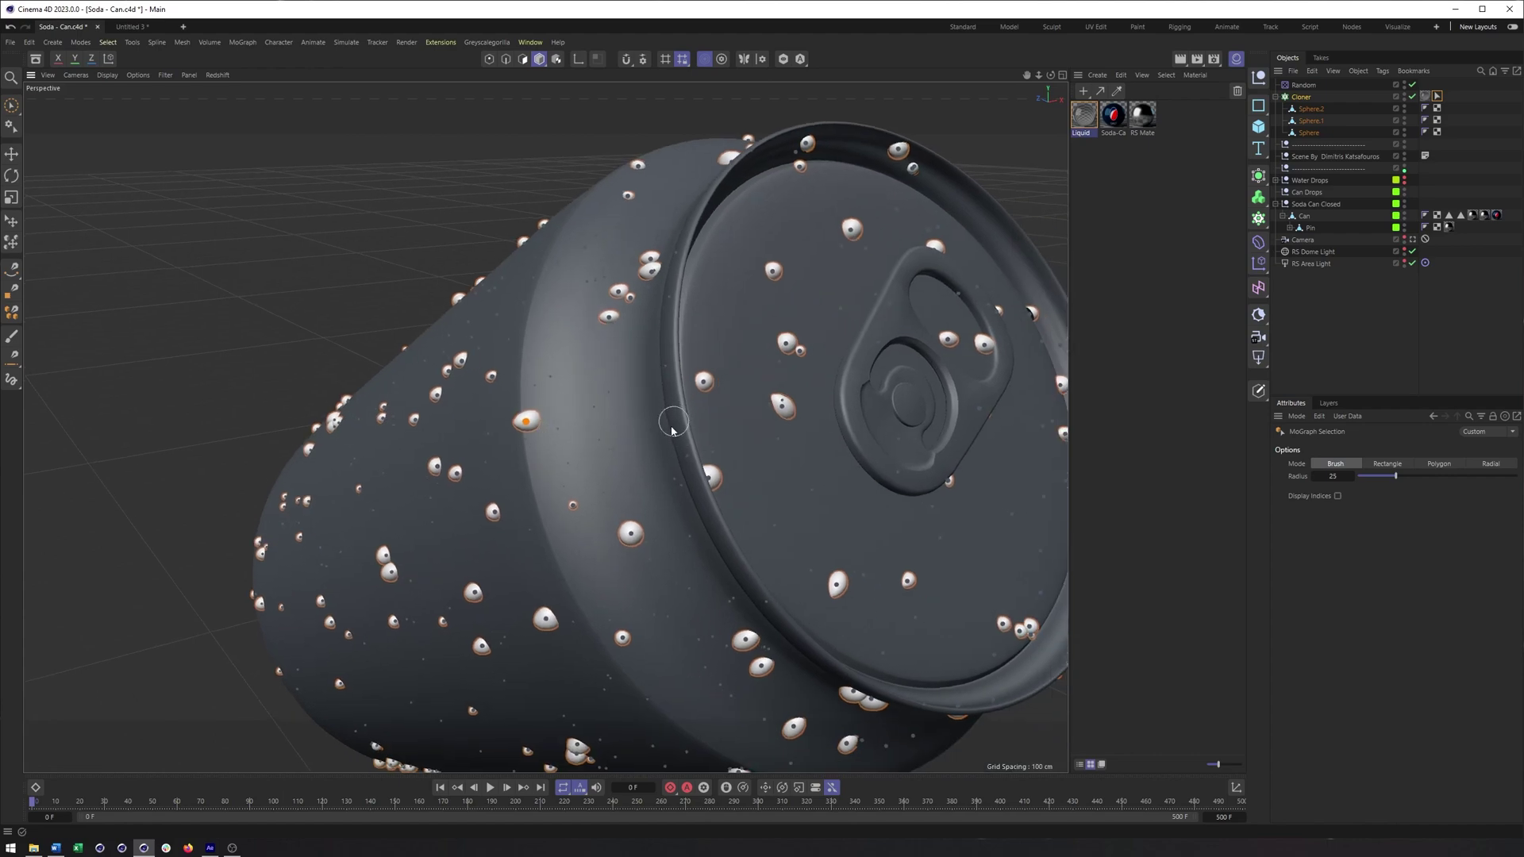
mouse_move(658, 437)
alt+mouse_down()
mouse_move(626, 452)
mouse_move(614, 398)
mouse_move(591, 394)
mouse_move(620, 398)
alt+mouse_up()
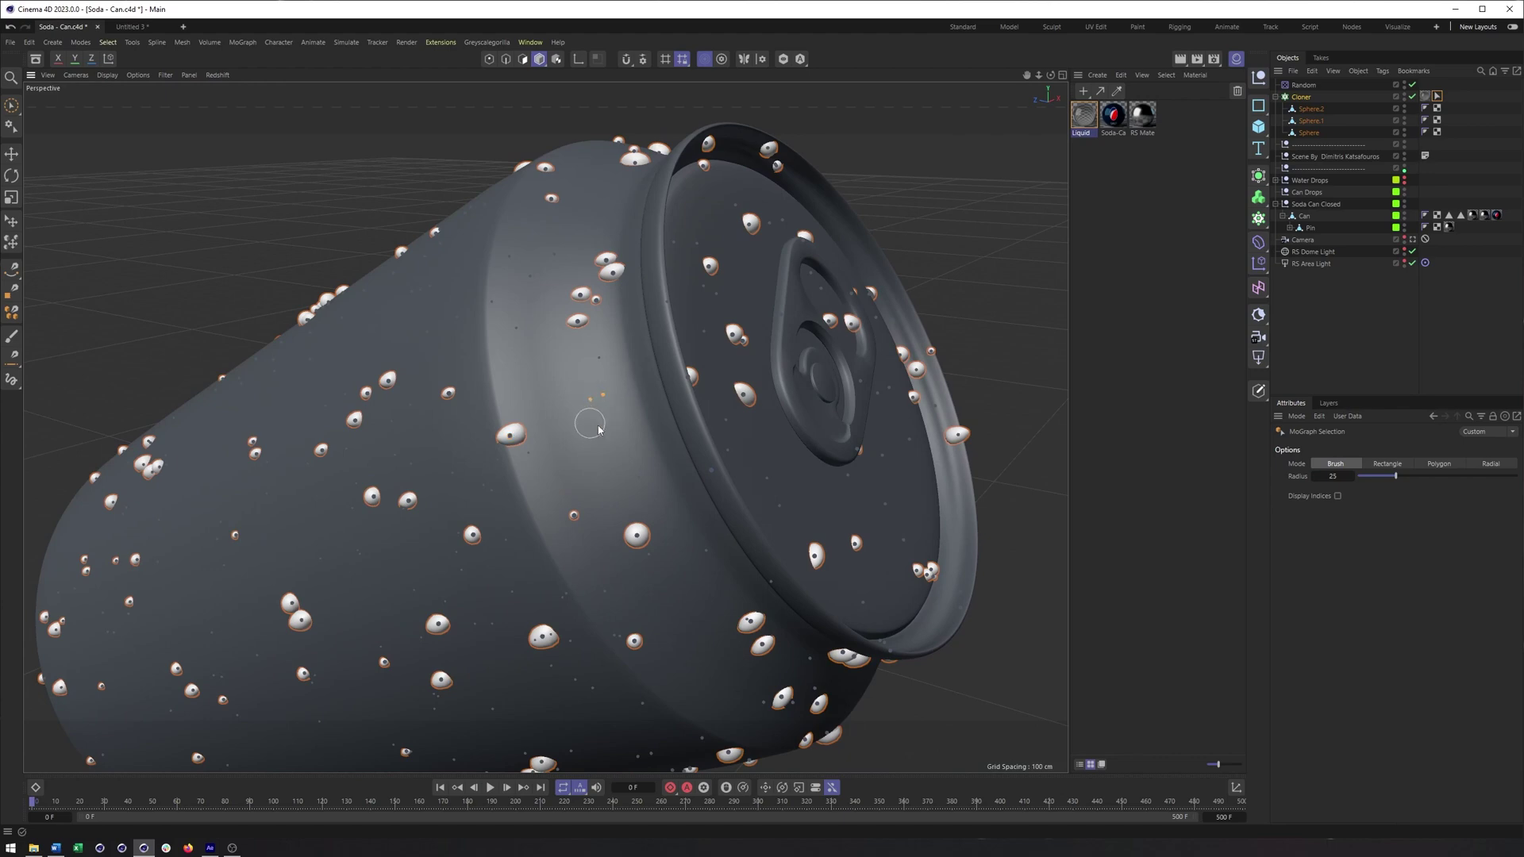
mouse_move(660, 449)
alt+mouse_down()
mouse_move(669, 502)
mouse_move(606, 406)
alt+mouse_up()
alt+drag(664, 563, 616, 484)
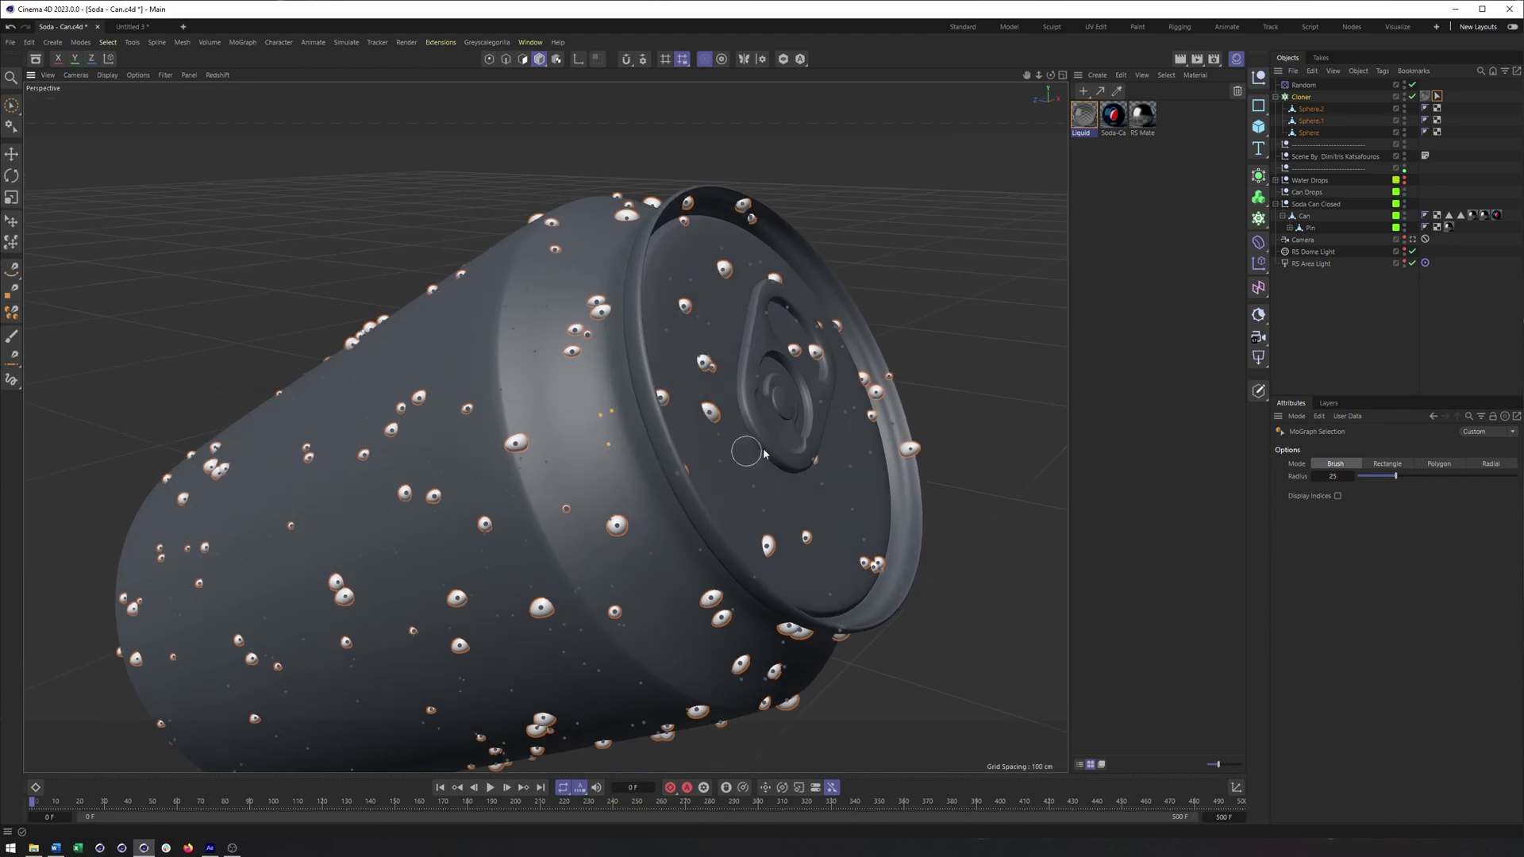
Add droplets that overlap their neighbours below the rim and at the lid's edge to the MoGraph Selection.
mouse_move(718, 385)
alt+mouse_down()
mouse_move(723, 462)
mouse_move(588, 443)
mouse_move(658, 451)
alt+mouse_up()
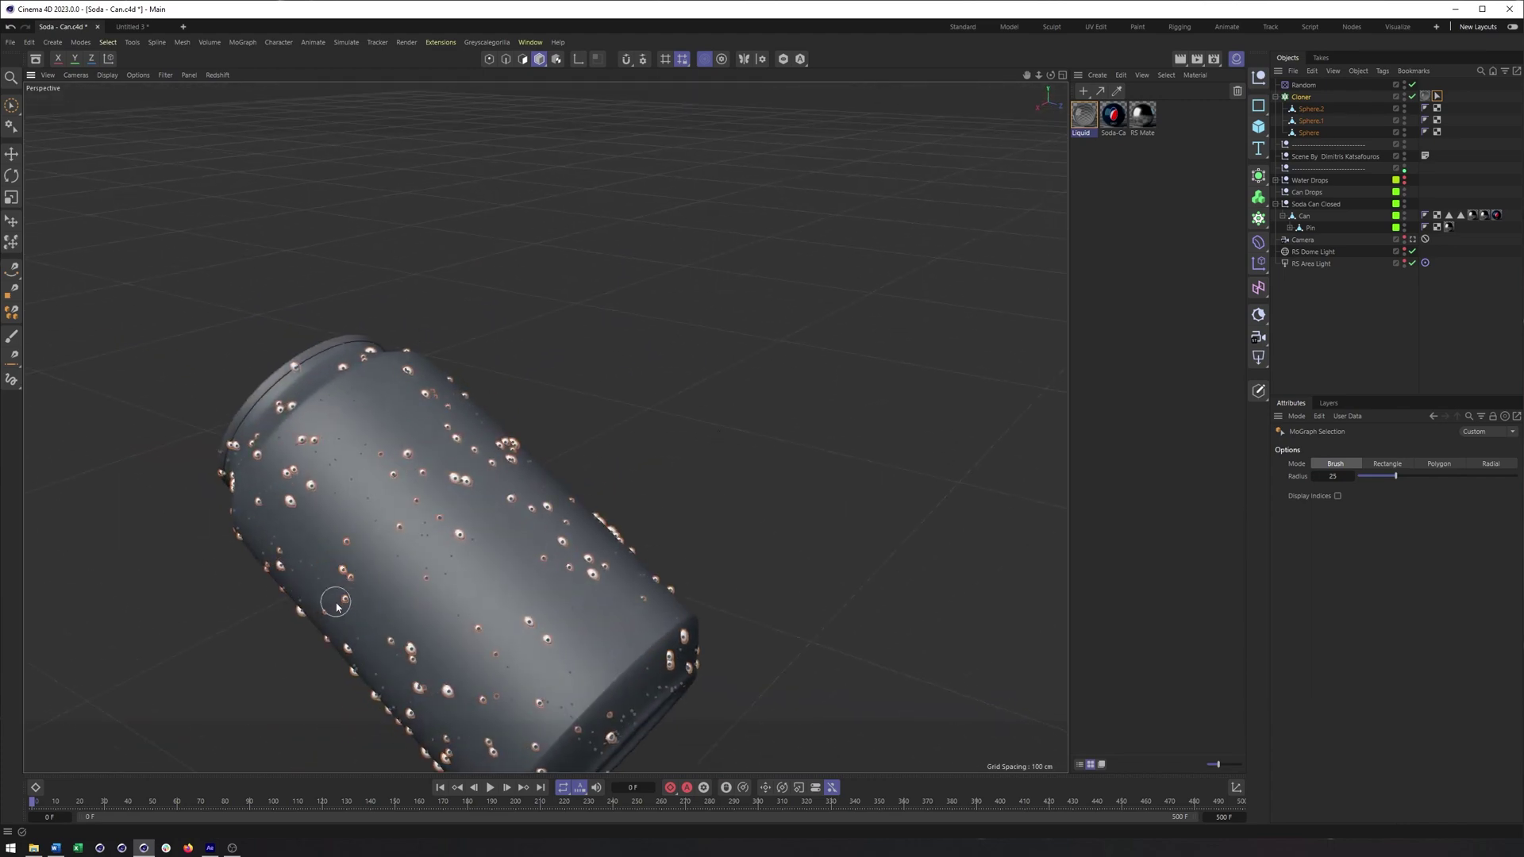
alt+drag(529, 510, 596, 476)
alt+right_drag(560, 510, 804, 486)
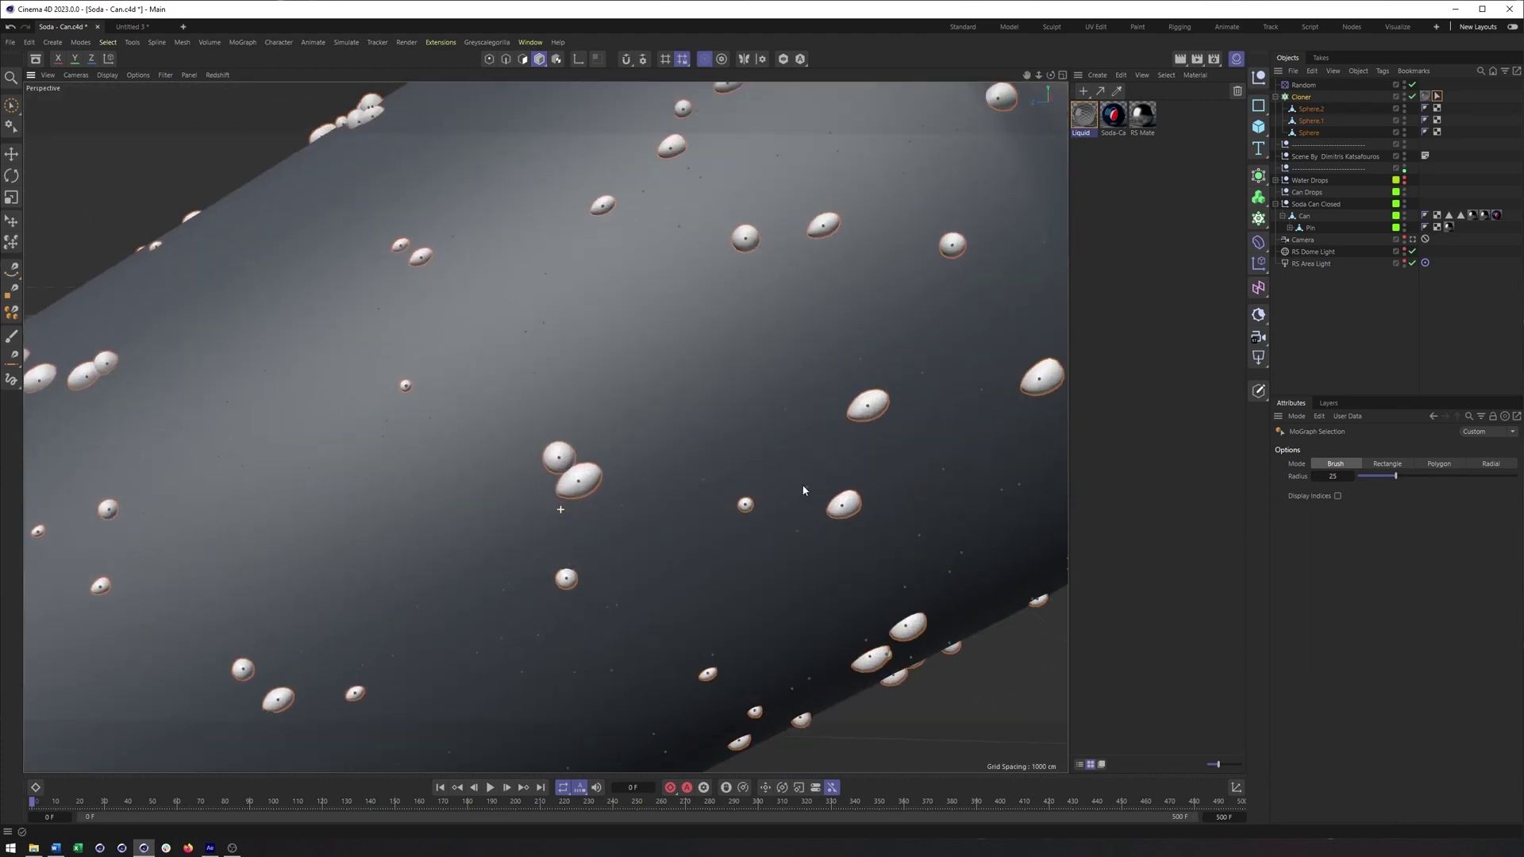
scroll(803, 490, up, 3)
scroll(690, 463, down, 8)
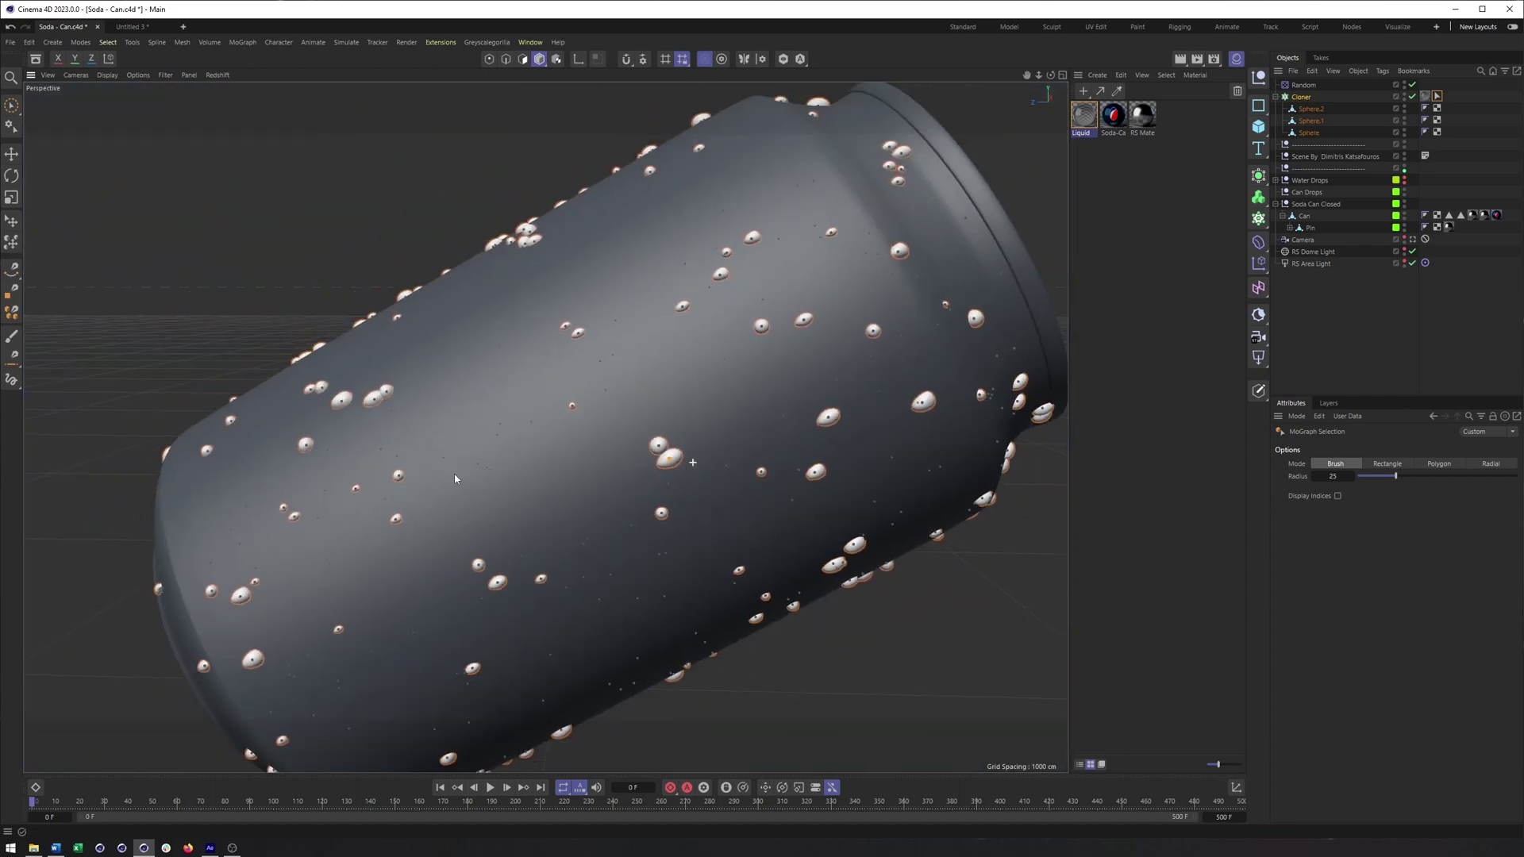
mouse_move(455, 479)
alt+mouse_down()
mouse_move(441, 479)
mouse_move(632, 474)
mouse_move(552, 490)
mouse_move(817, 517)
alt+mouse_up()
scroll(551, 491, up, 3)
click(595, 465)
alt+drag(920, 445, 930, 446)
scroll(930, 448, up, 3)
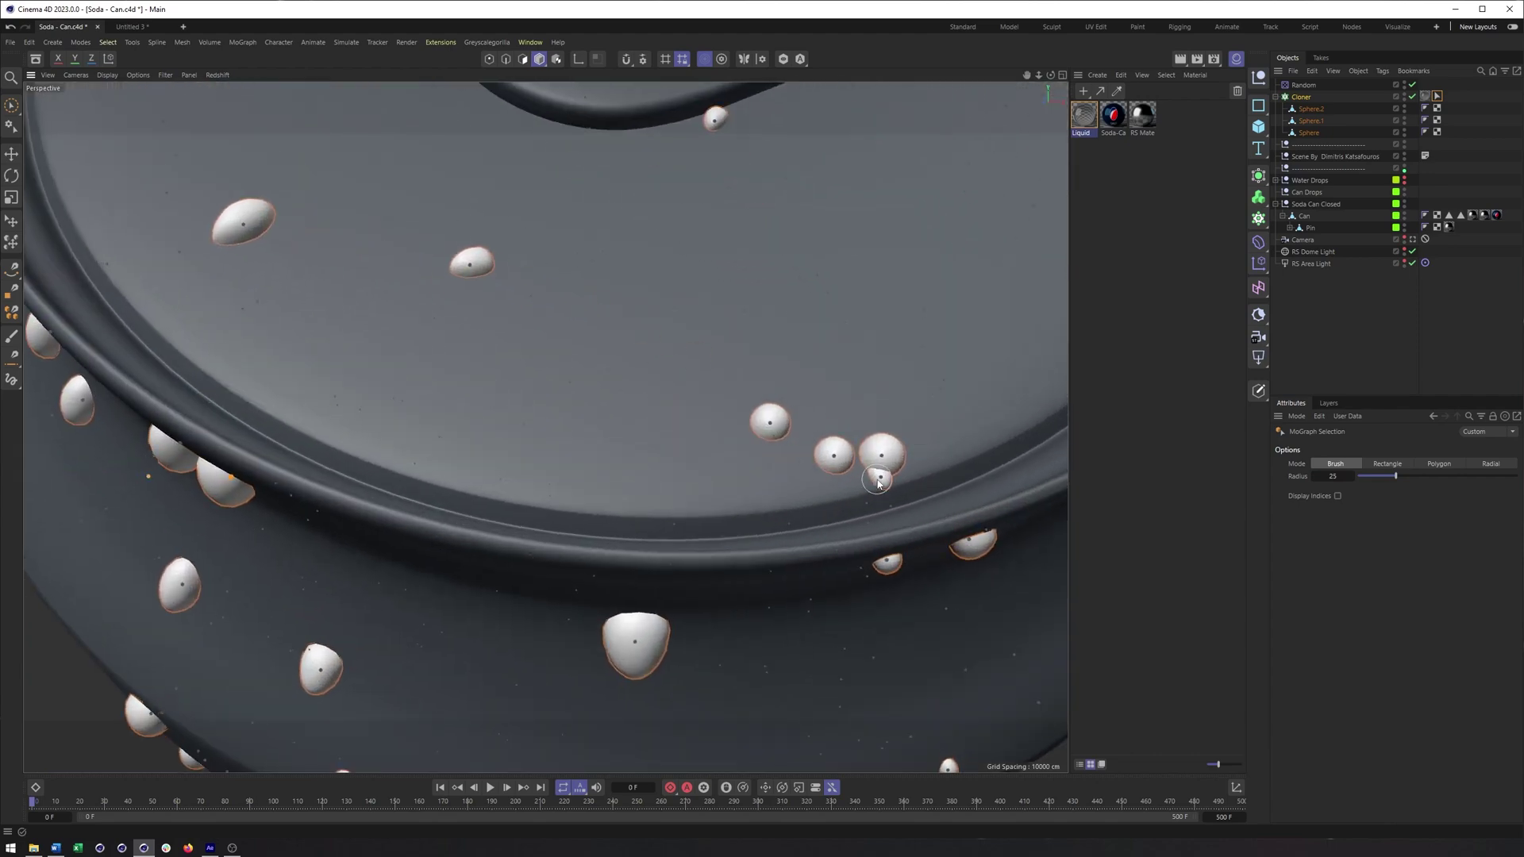
Add an overlapping droplet on the side of the can's body to the MoGraph Selection.
alt+right_drag(856, 537, 716, 525)
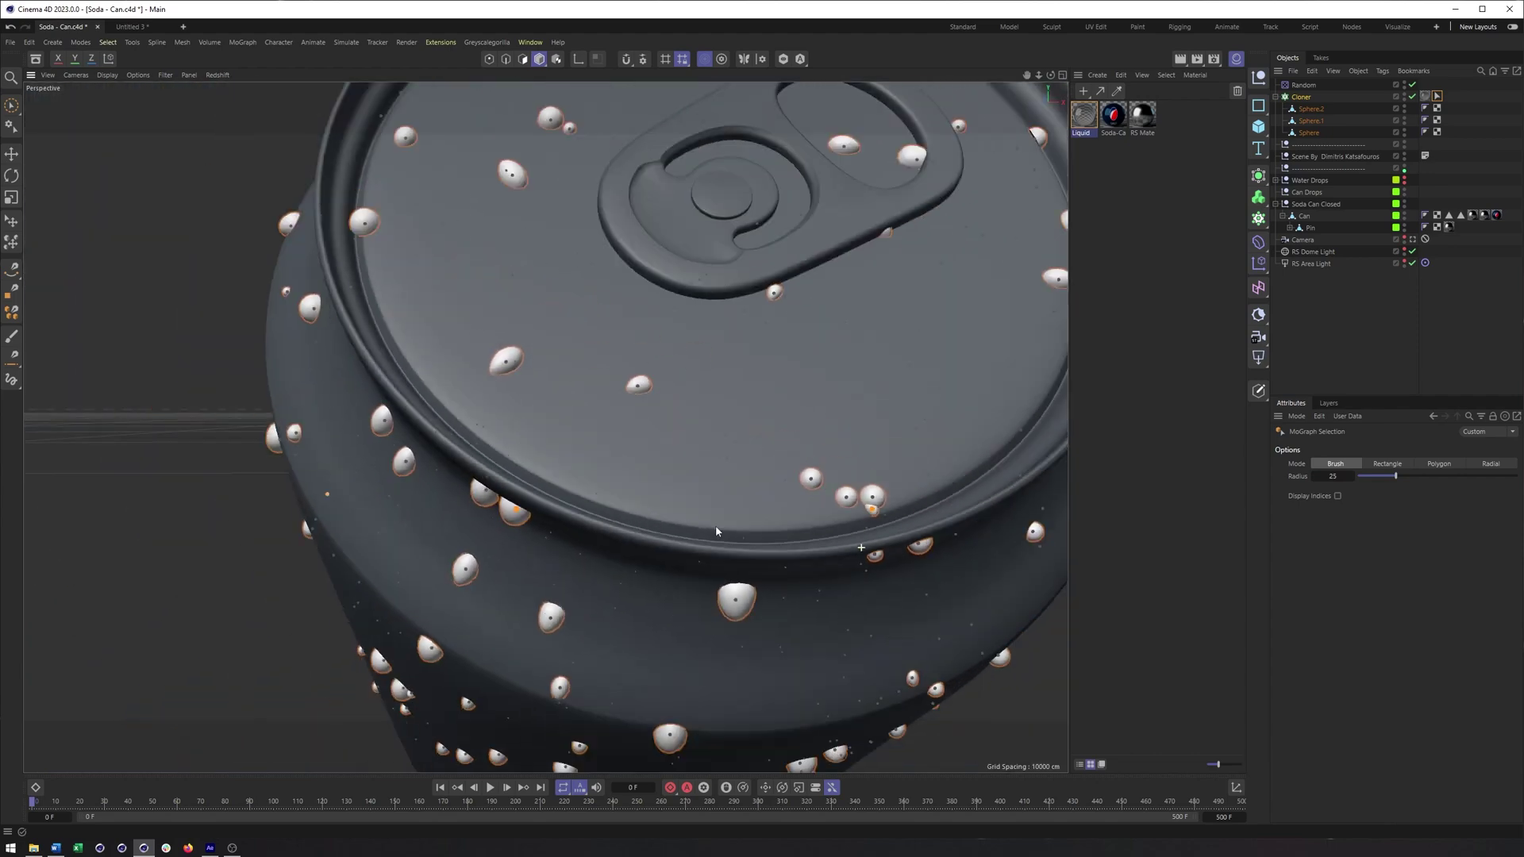
alt+middle_drag(716, 526, 942, 408)
alt+drag(786, 502, 656, 521)
scroll(731, 486, up, 5)
scroll(674, 500, down, 6)
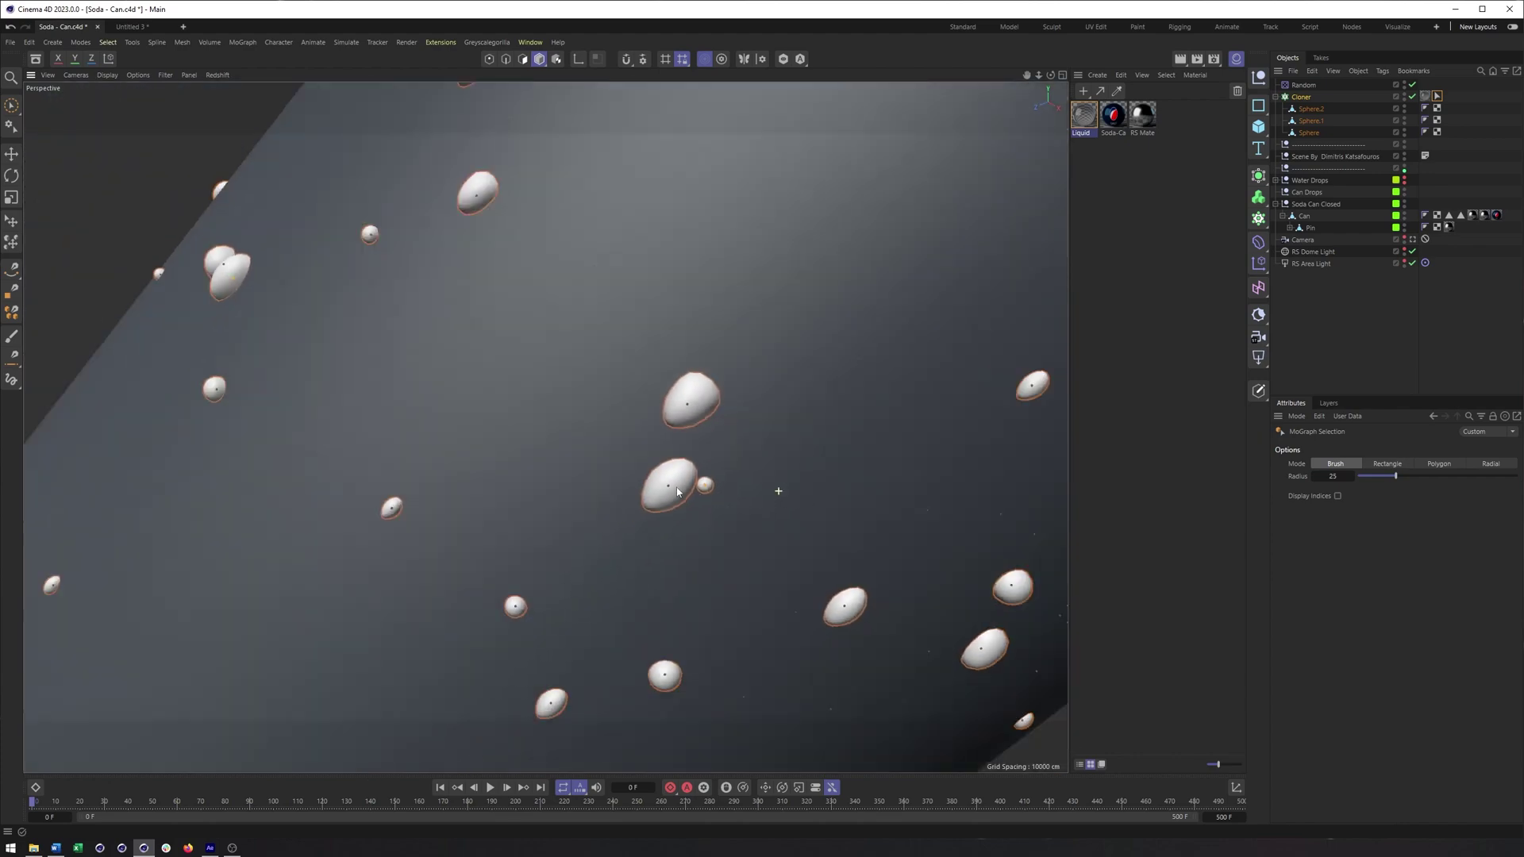
alt+drag(676, 513, 670, 341)
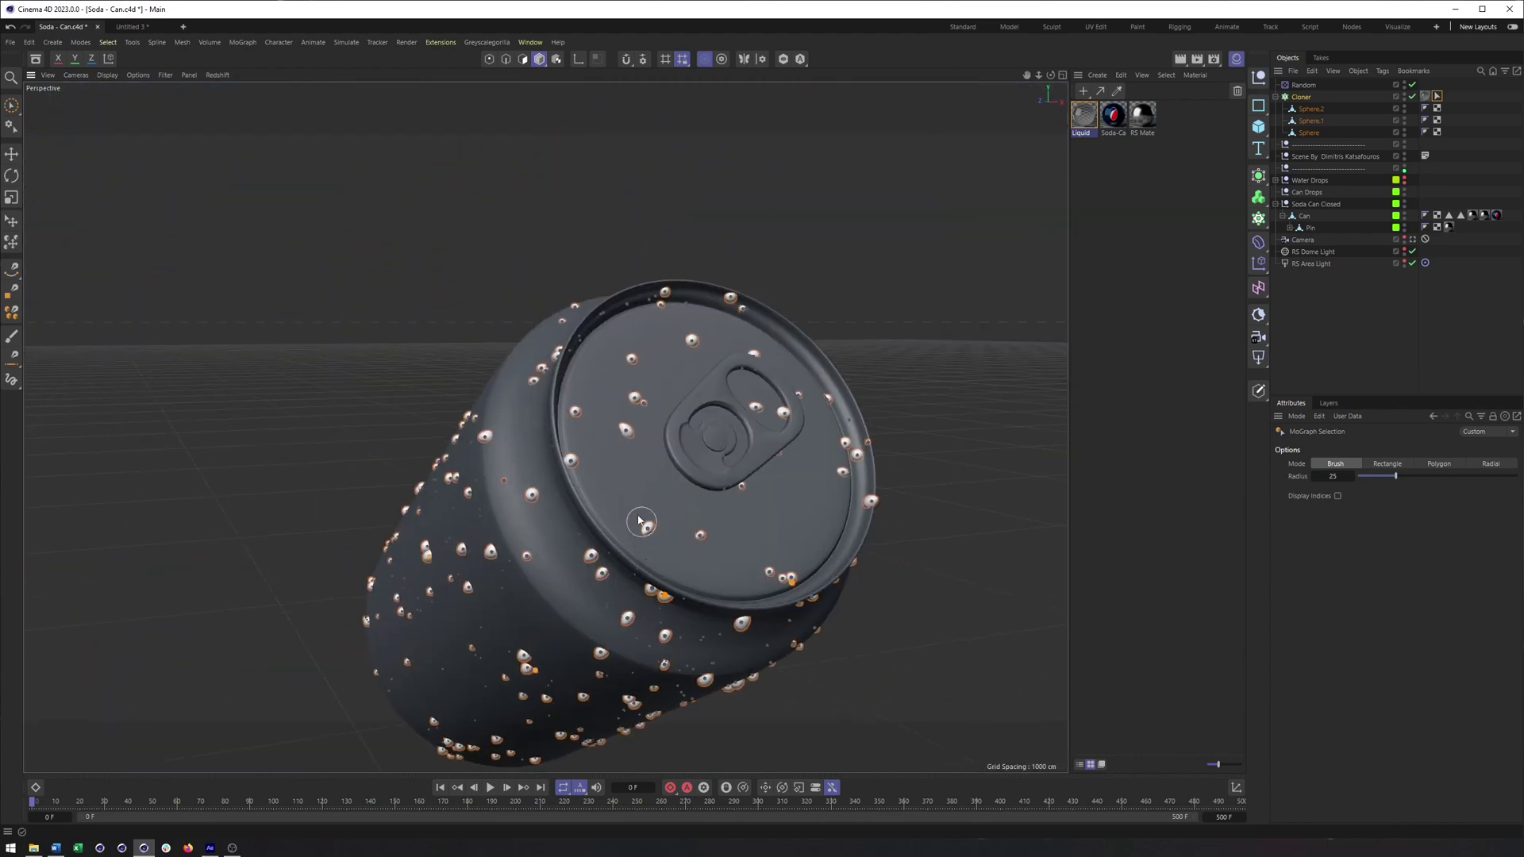
Add unwanted droplets on the lid, around the pull tab and along the upper rim to the MoGraph Selection.
scroll(671, 341, up, 4)
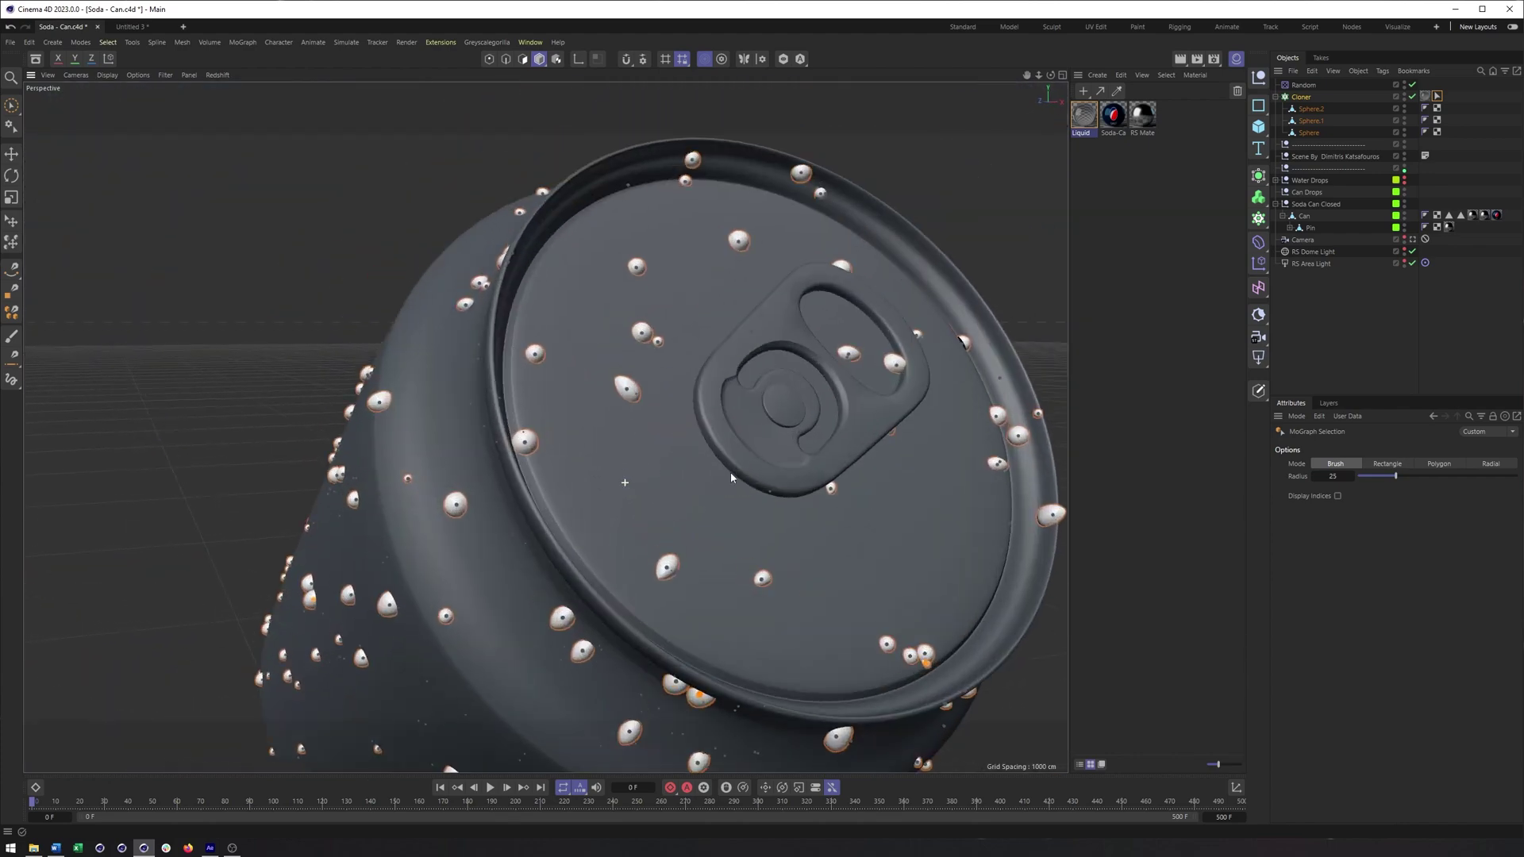
click(660, 343)
click(648, 335)
click(803, 175)
click(816, 192)
click(686, 170)
click(1049, 518)
alt+drag(1012, 445, 975, 460)
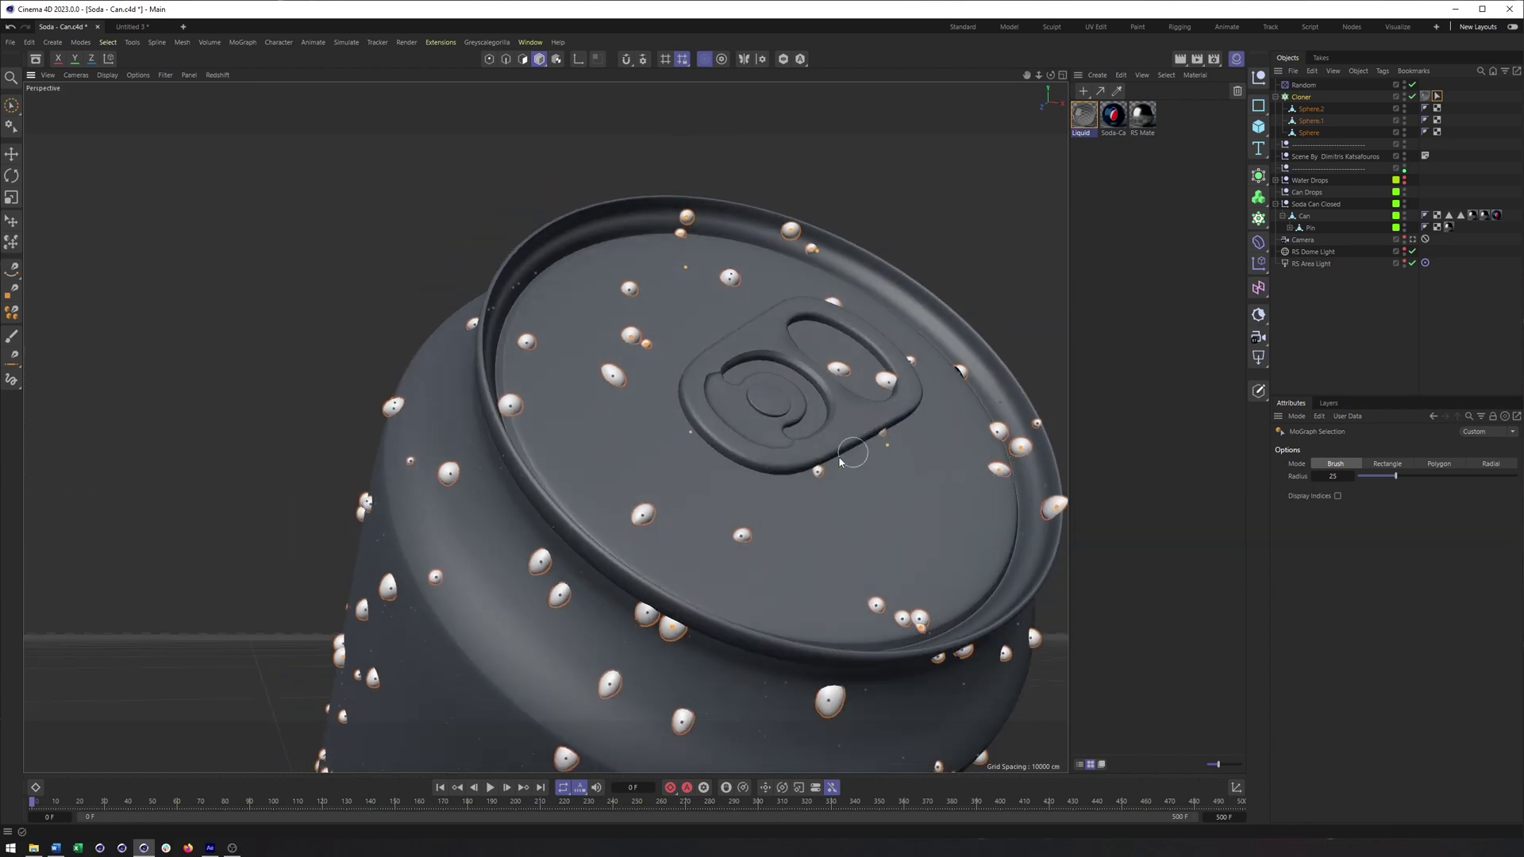
mouse_move(853, 452)
alt+mouse_down()
mouse_move(806, 460)
mouse_move(902, 525)
mouse_move(799, 500)
mouse_move(884, 460)
alt+mouse_up()
scroll(901, 525, down, 5)
alt+drag(771, 484, 757, 425)
scroll(771, 421, up, 2)
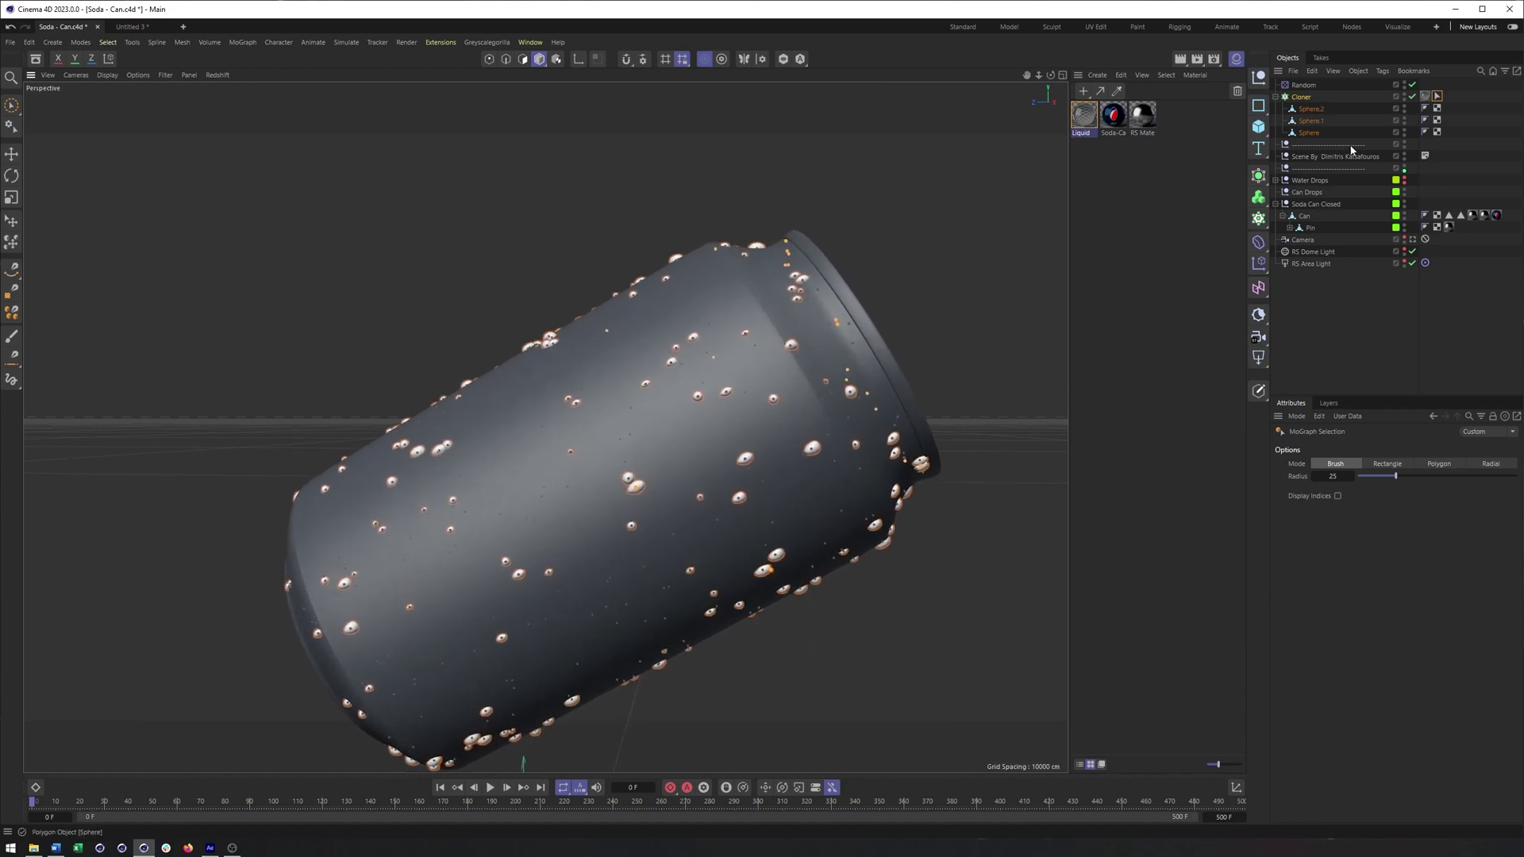
Look through the scene camera again and hide the Cloner's selected droplets with Hide Selected.
click(1413, 240)
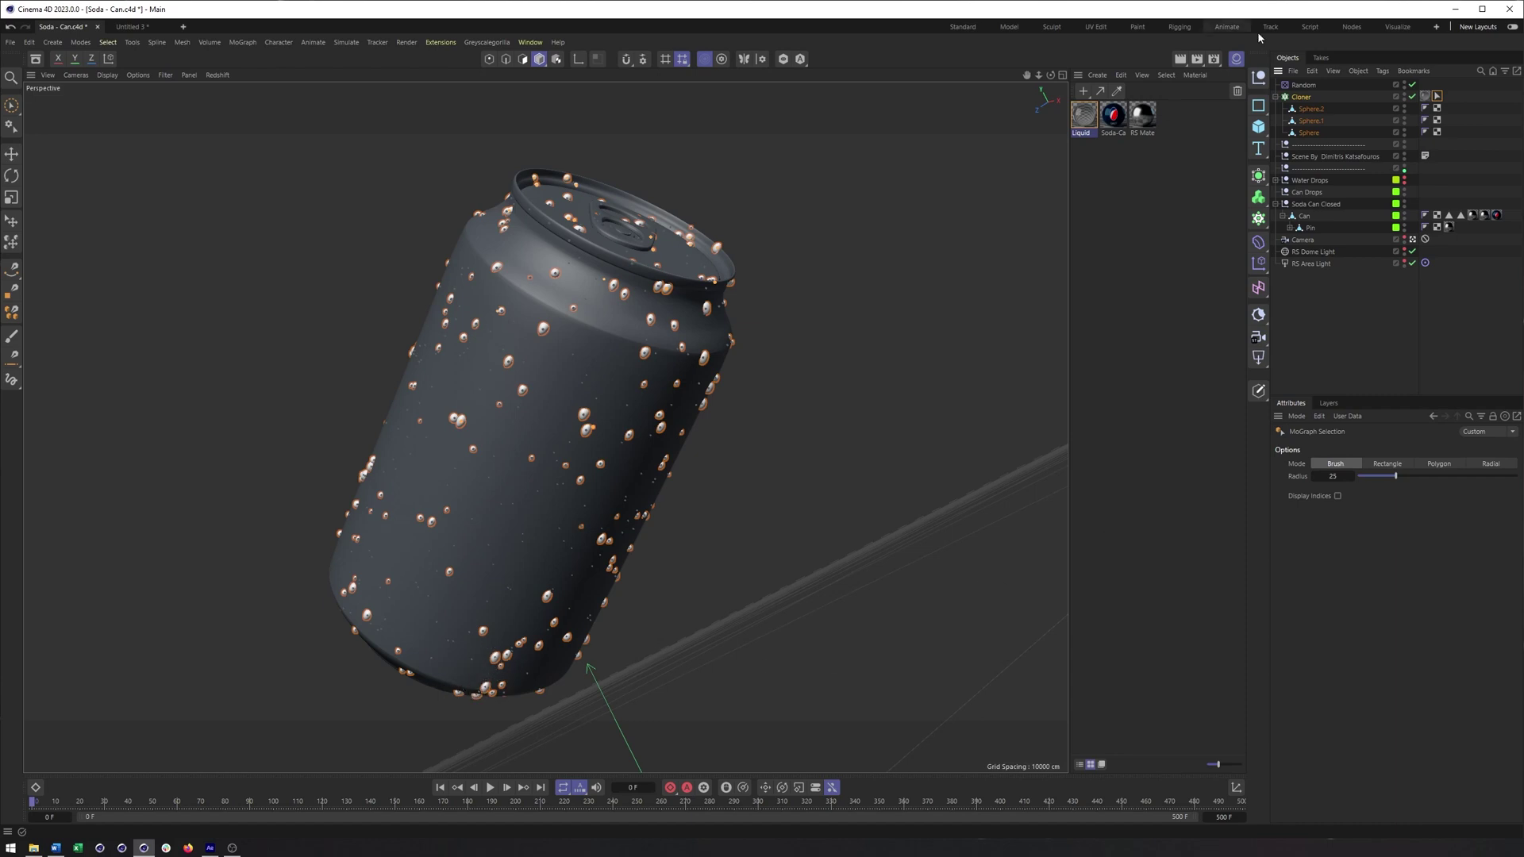
click(1303, 98)
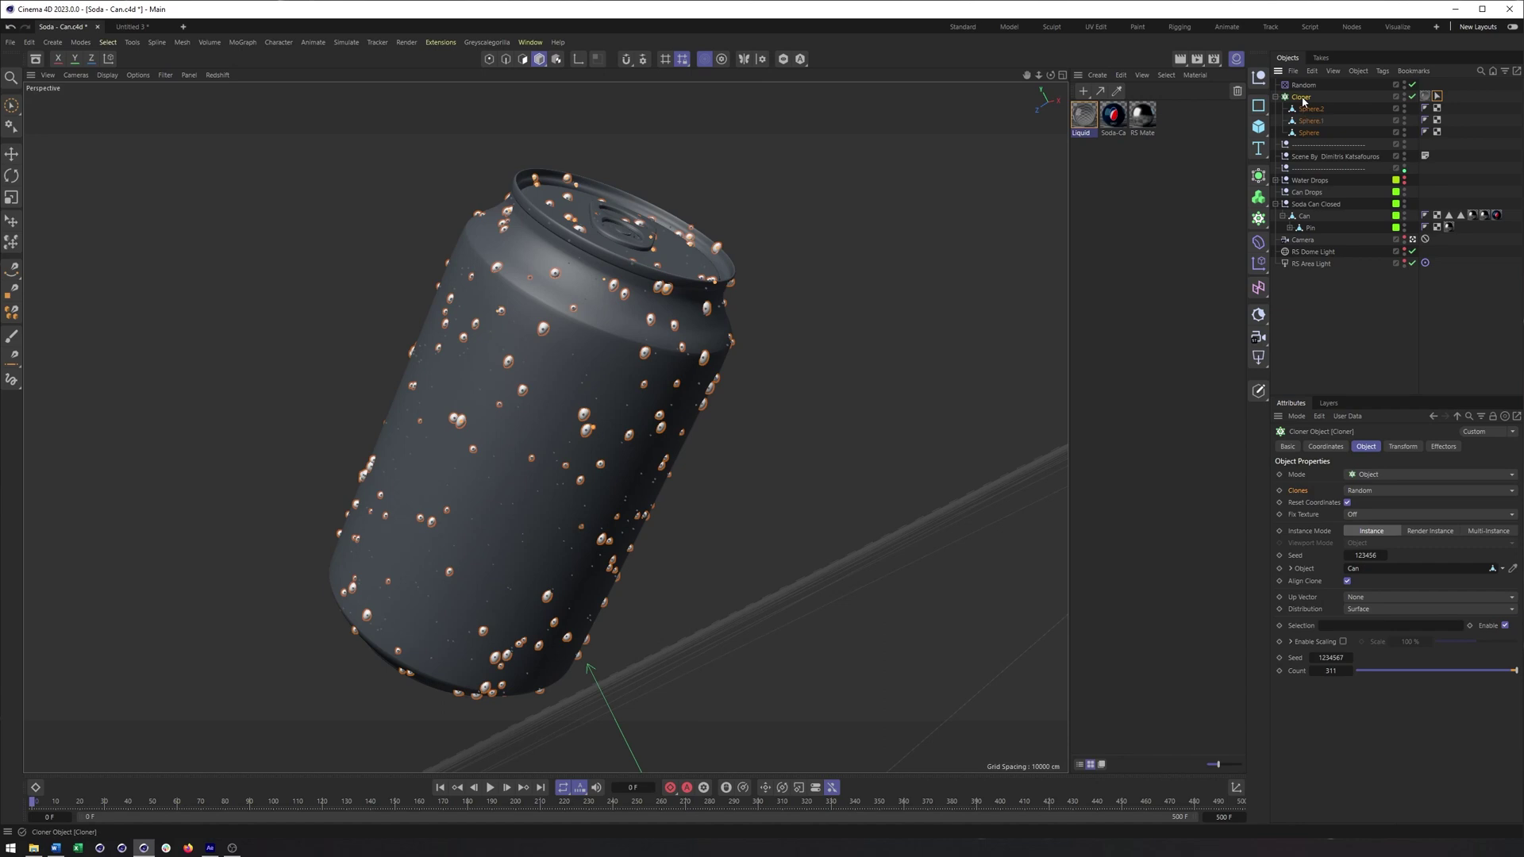
click(244, 44)
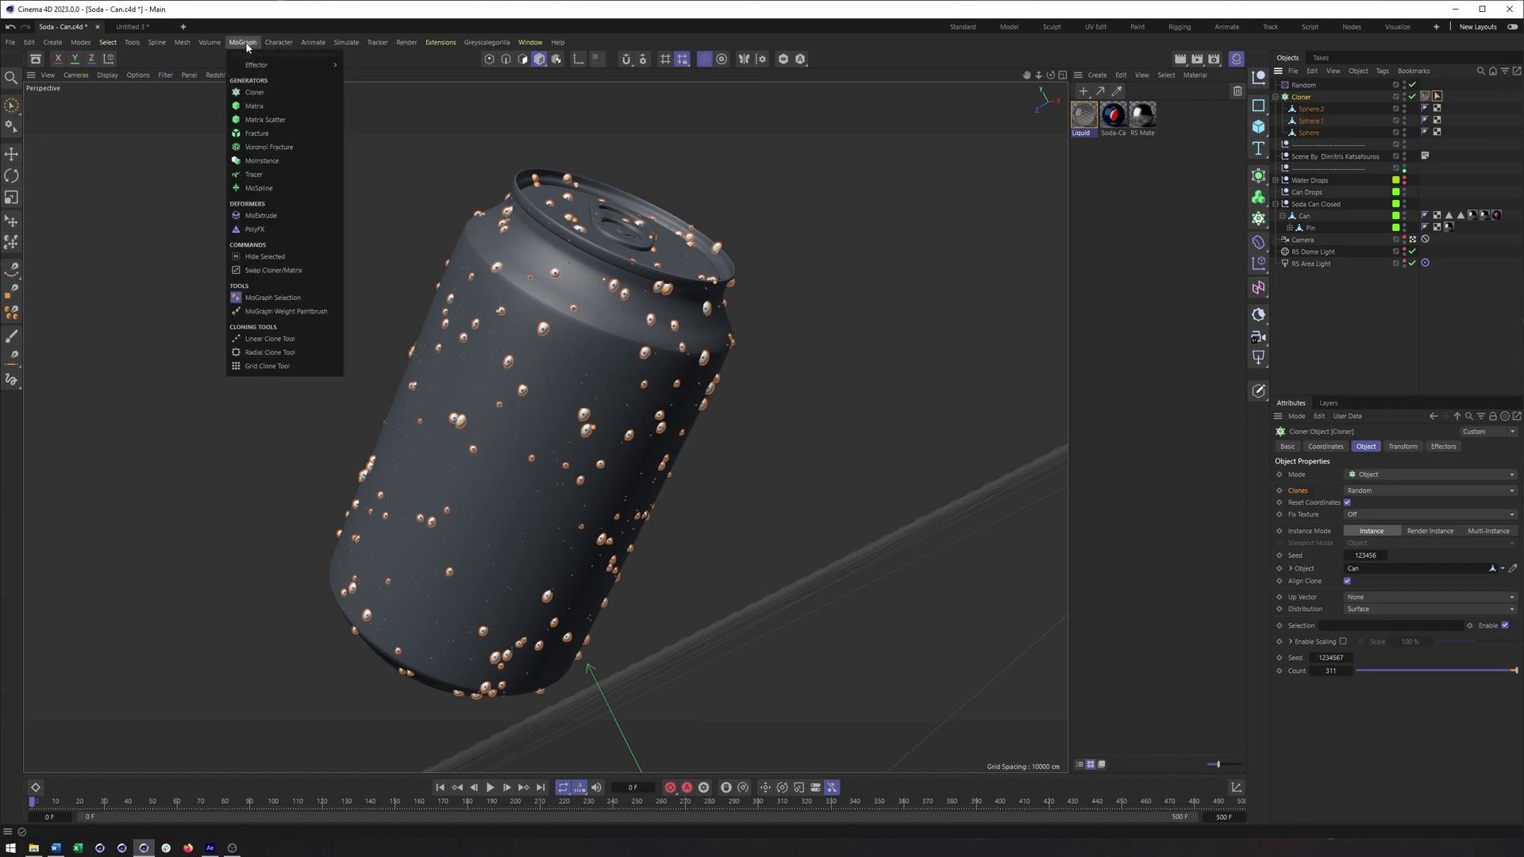
click(291, 258)
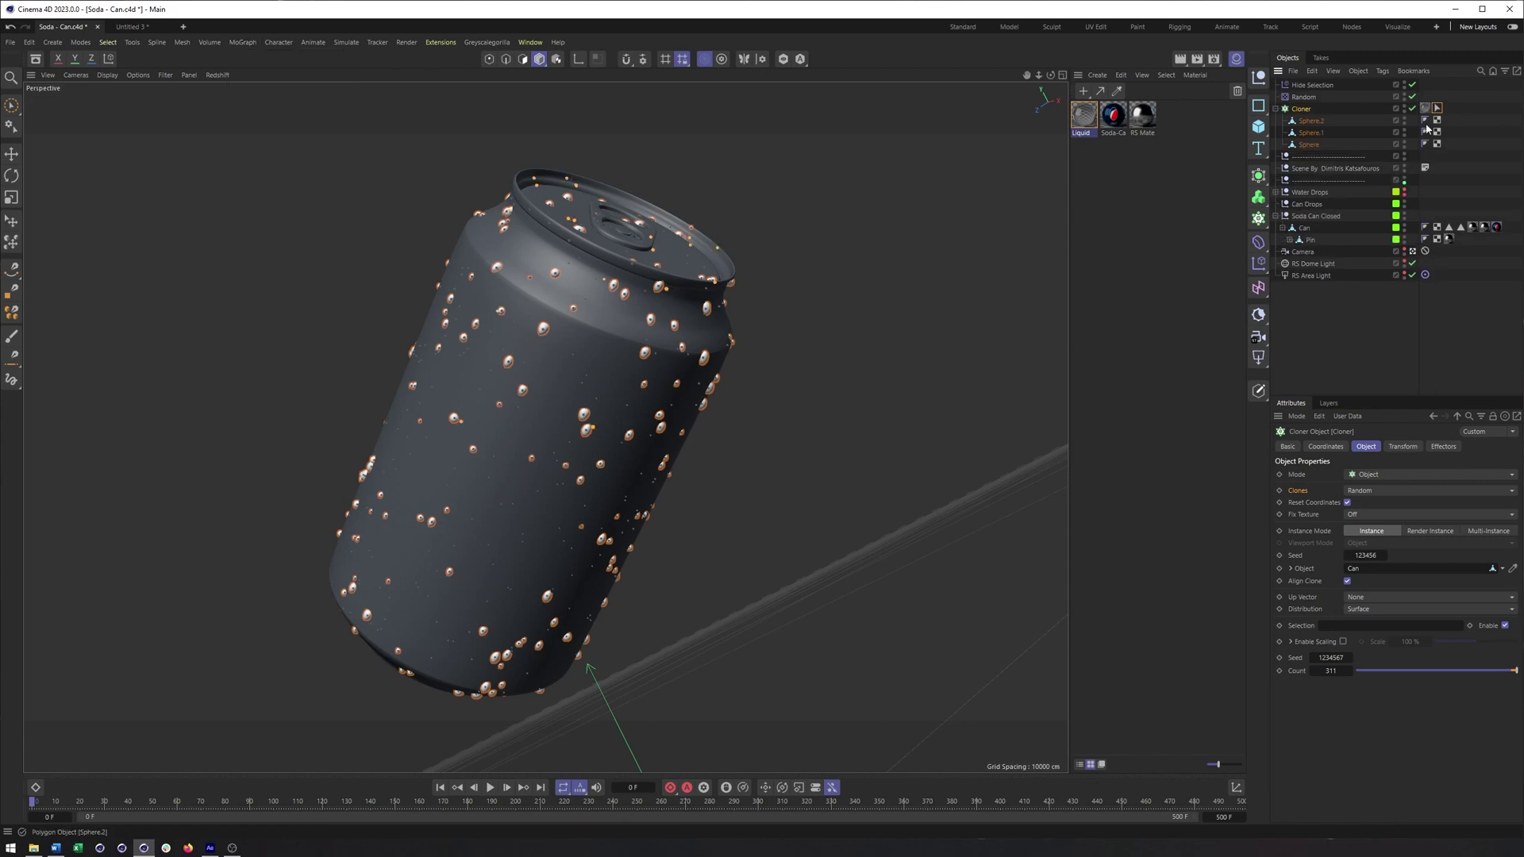
click(1413, 85)
Examine the Hide Selection effector's linked selection and its parameter settings.
click(1322, 86)
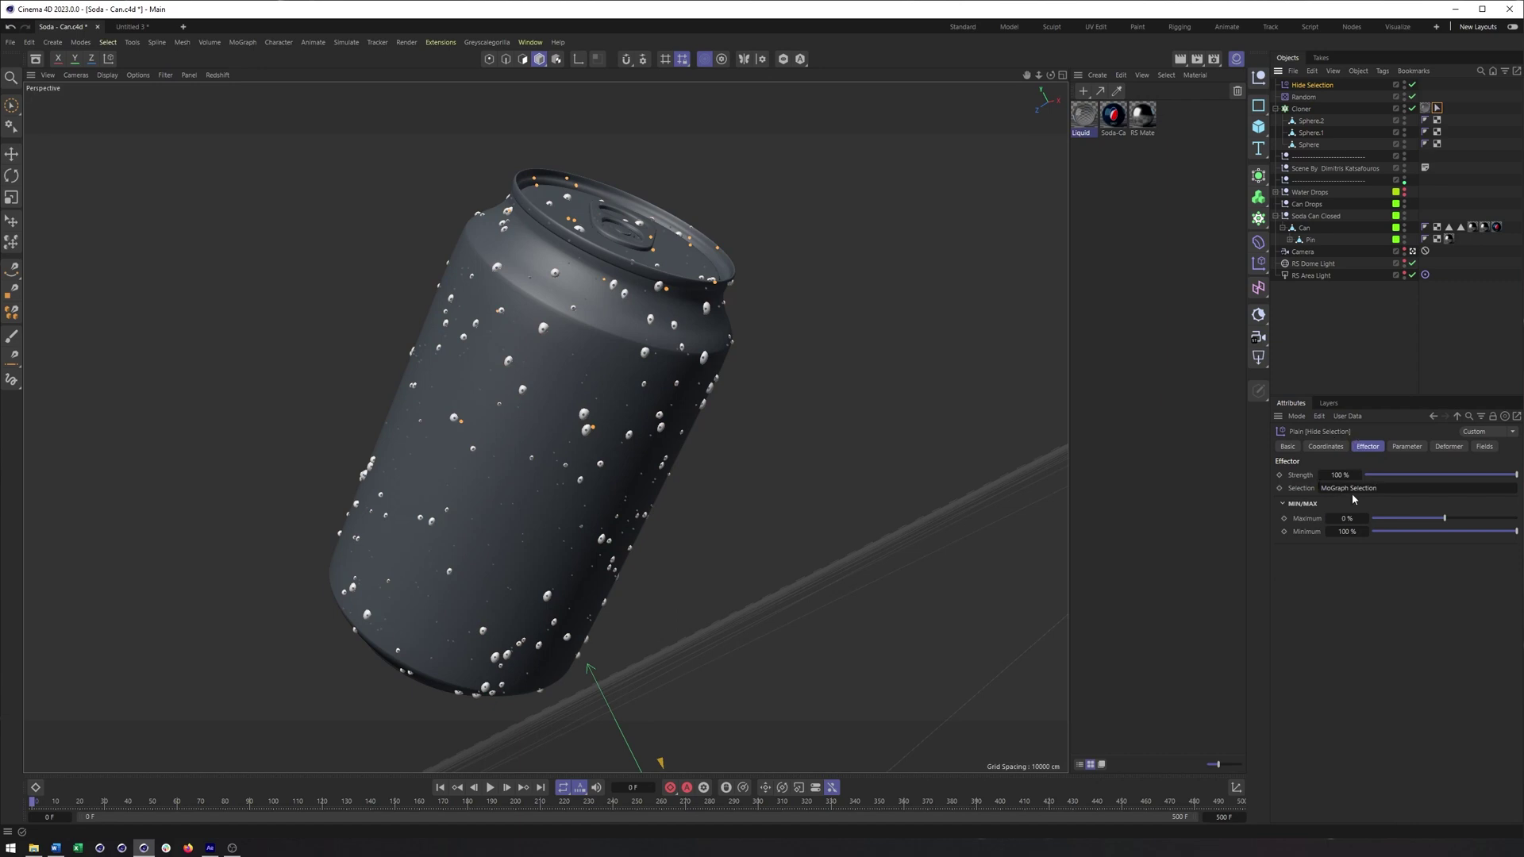
drag(1380, 488, 1274, 486)
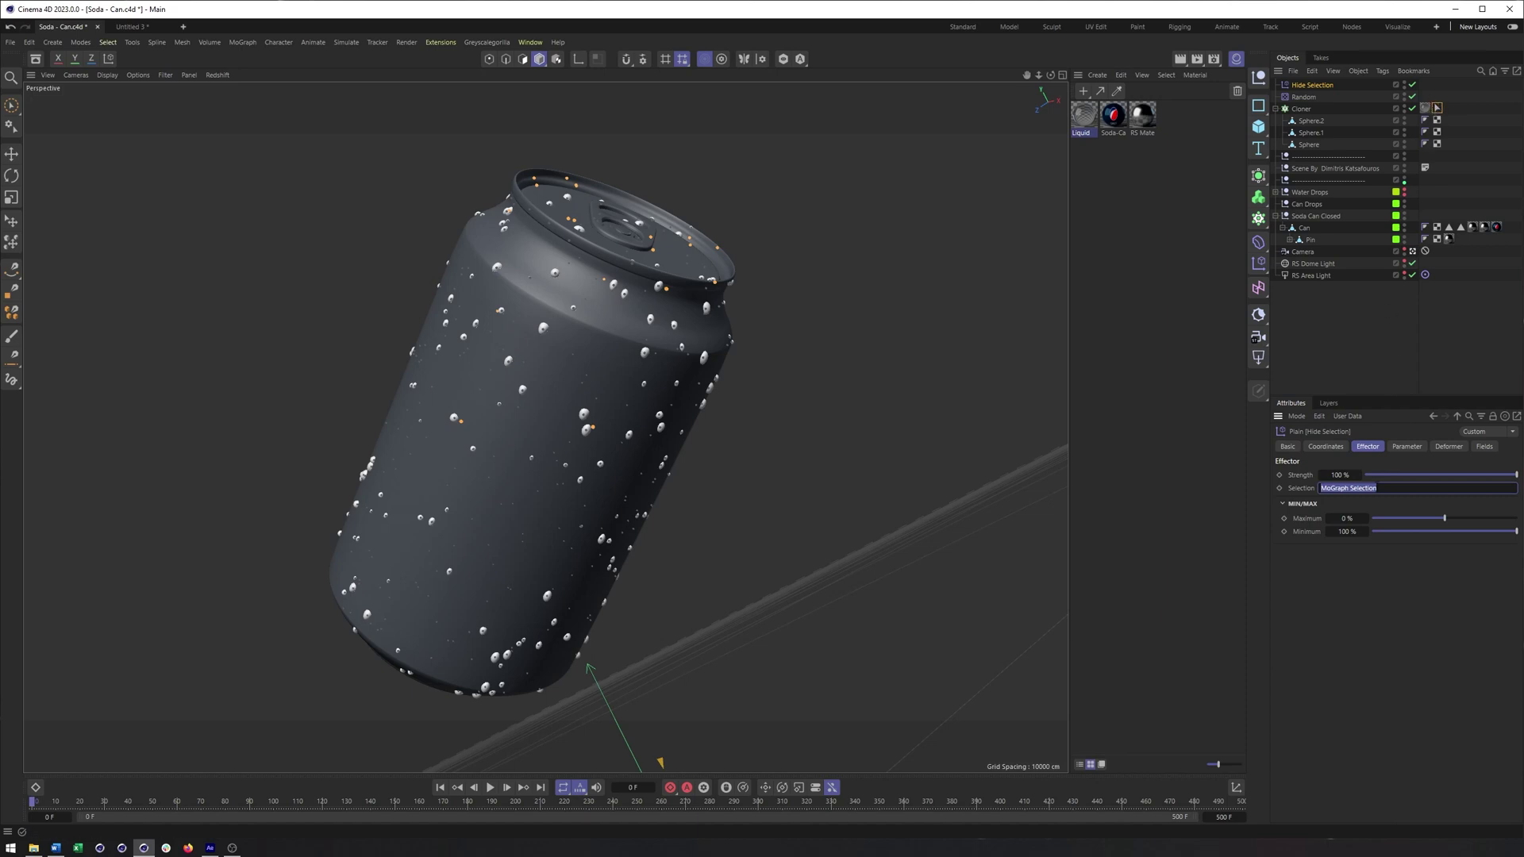
click(1407, 447)
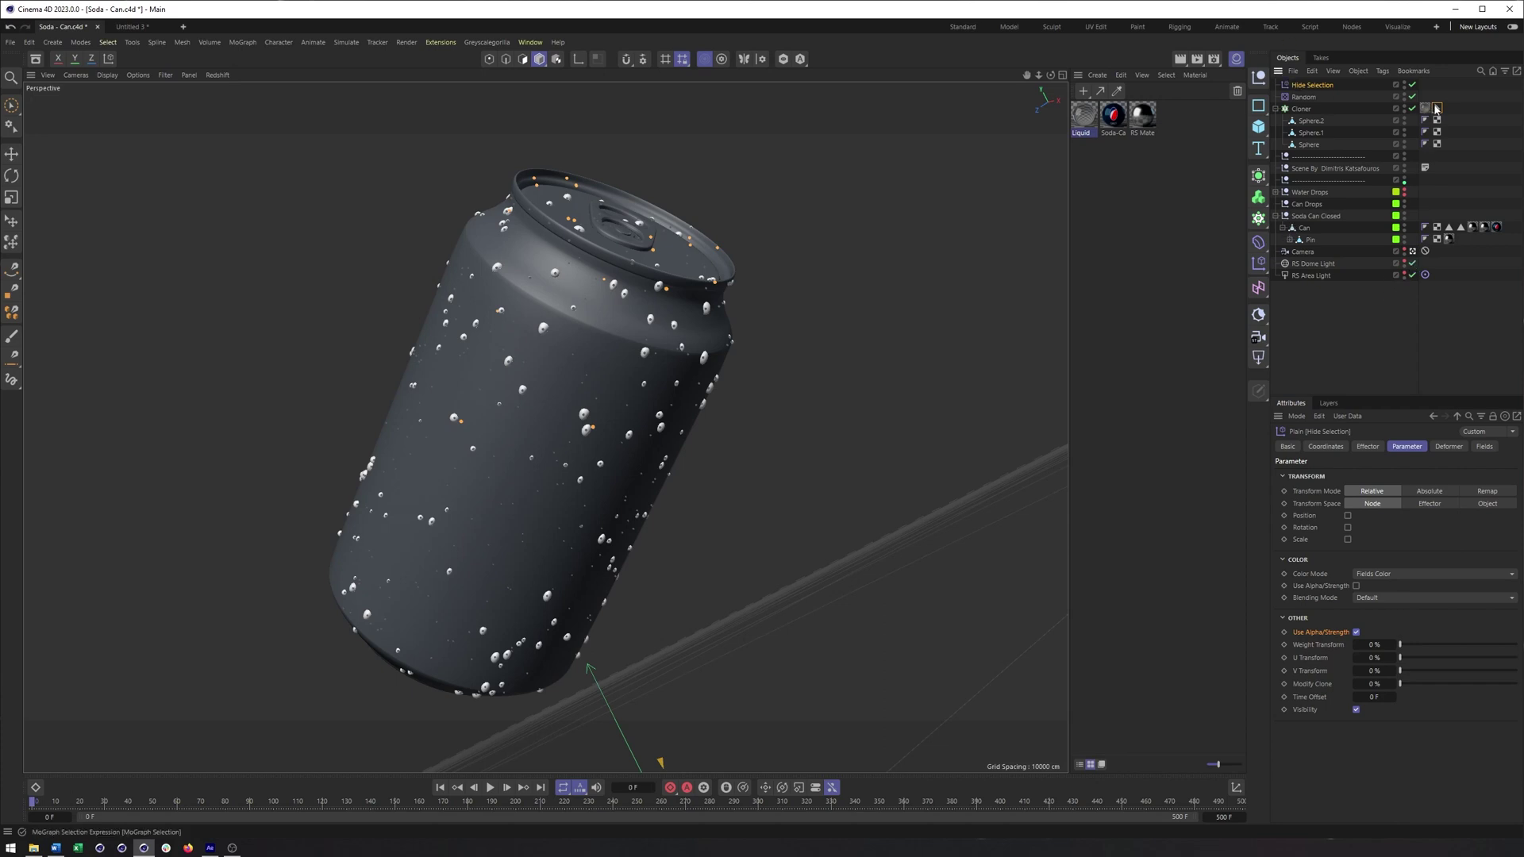
Enable Use Fields on the Cloner's MoGraph Selection tag and add a Box Field.
click(1436, 108)
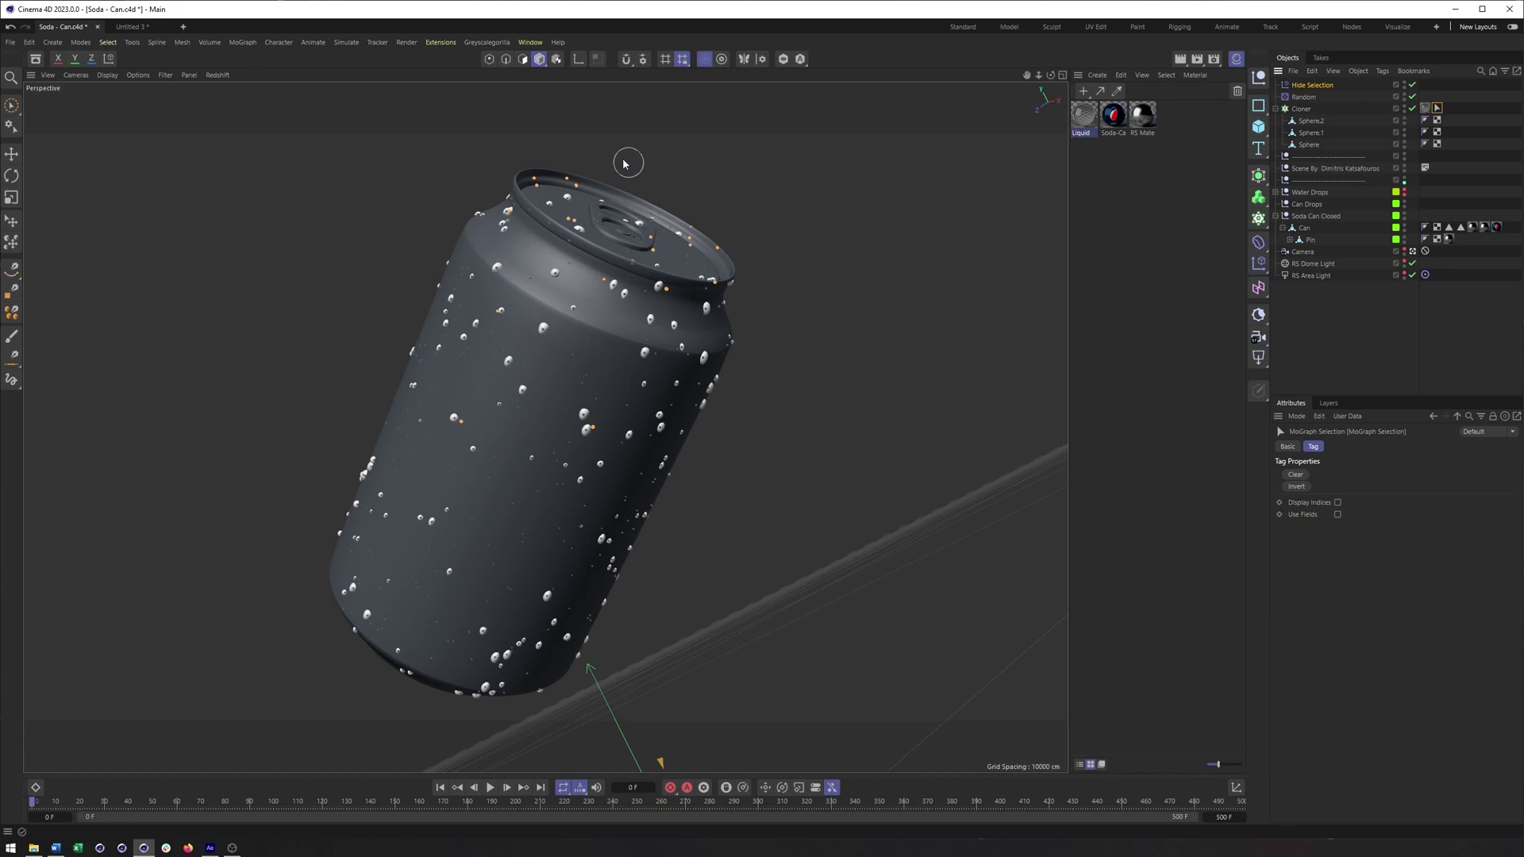
click(1338, 515)
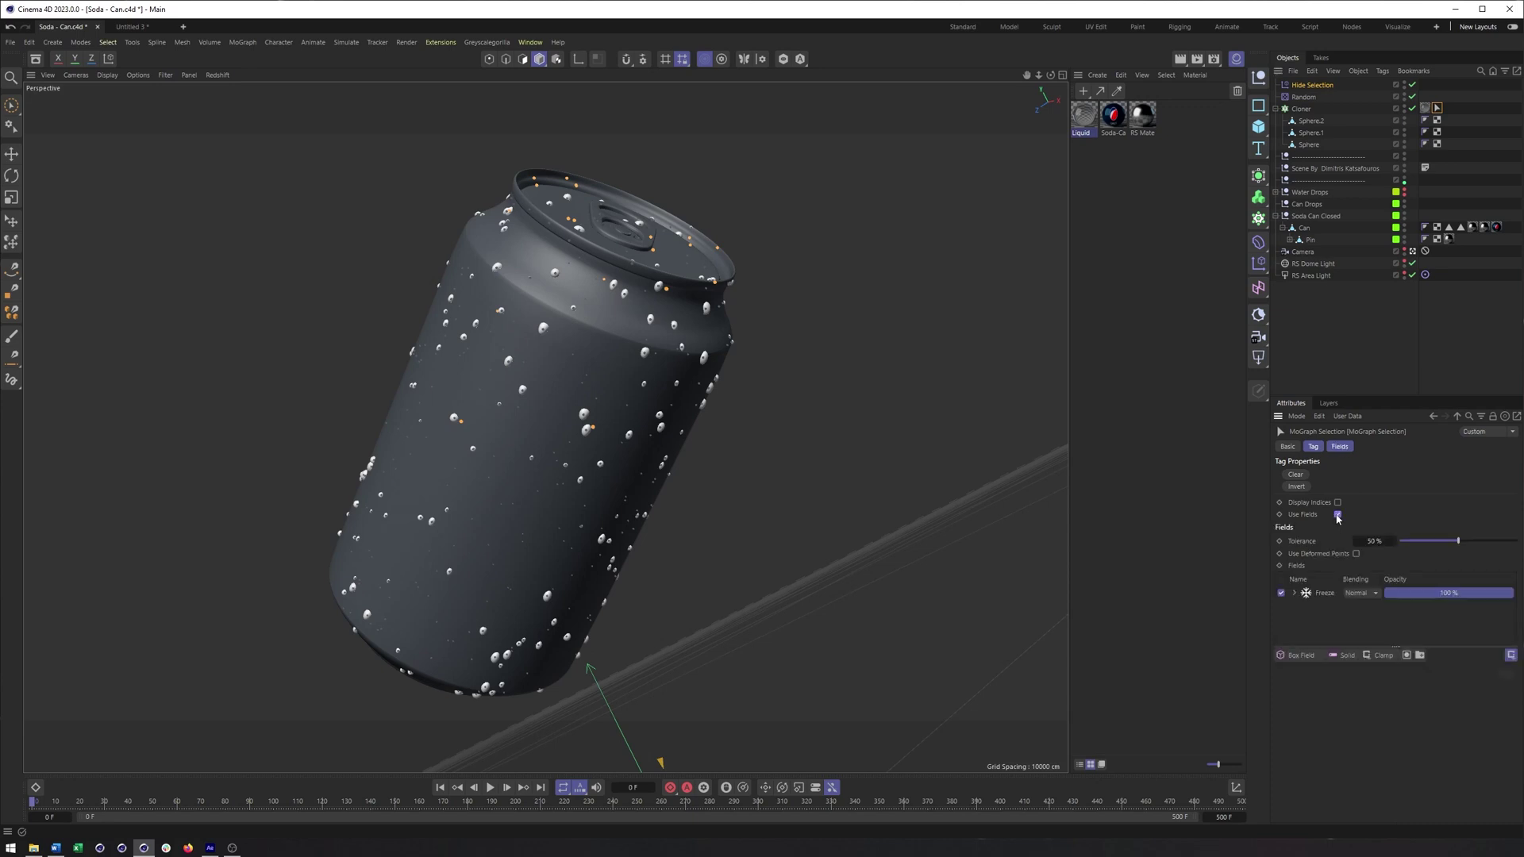
click(1302, 655)
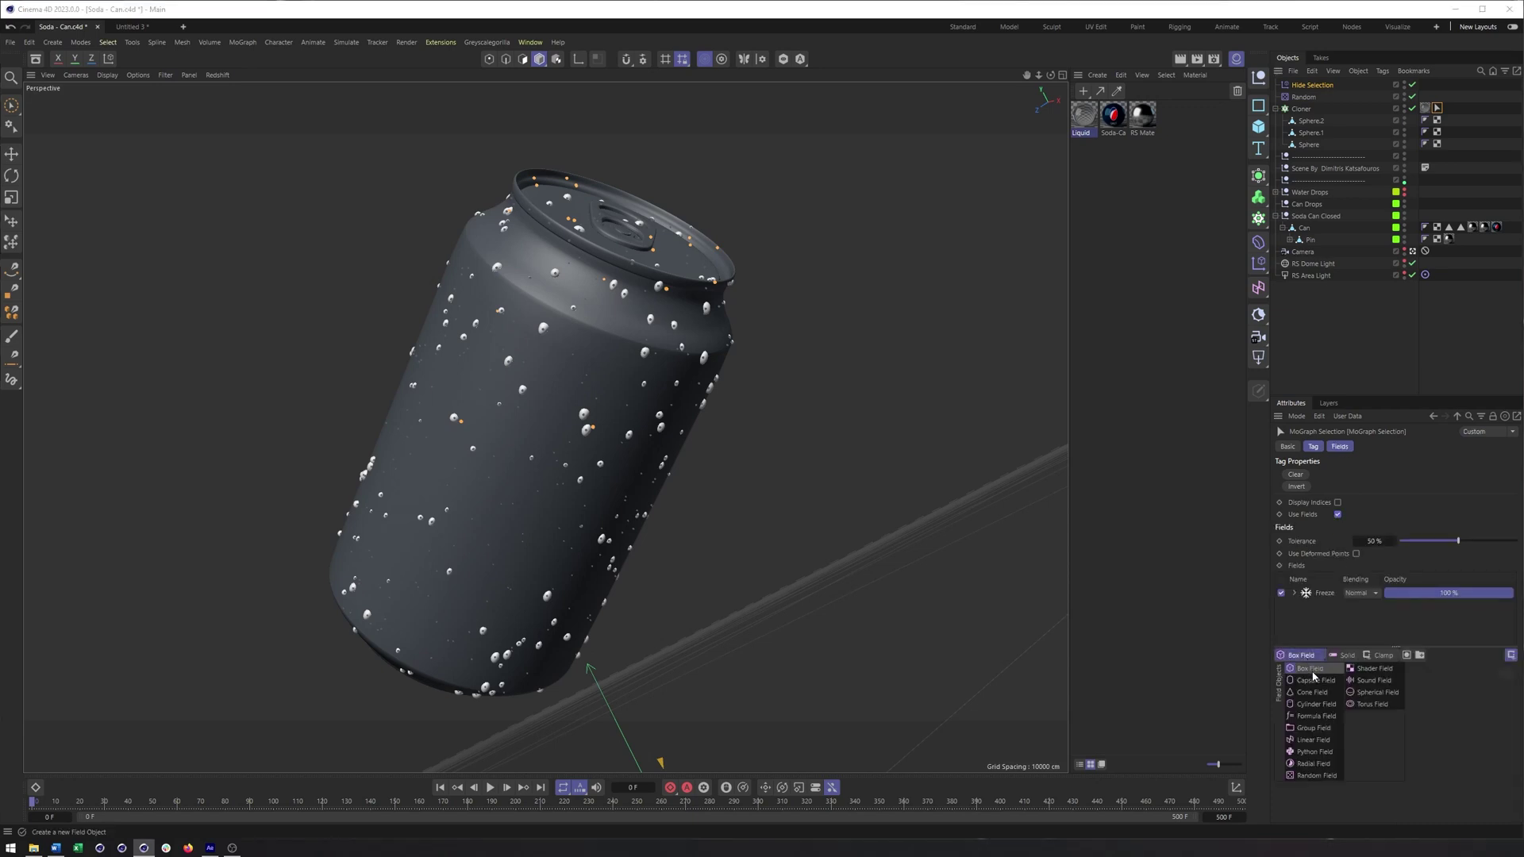
click(1311, 671)
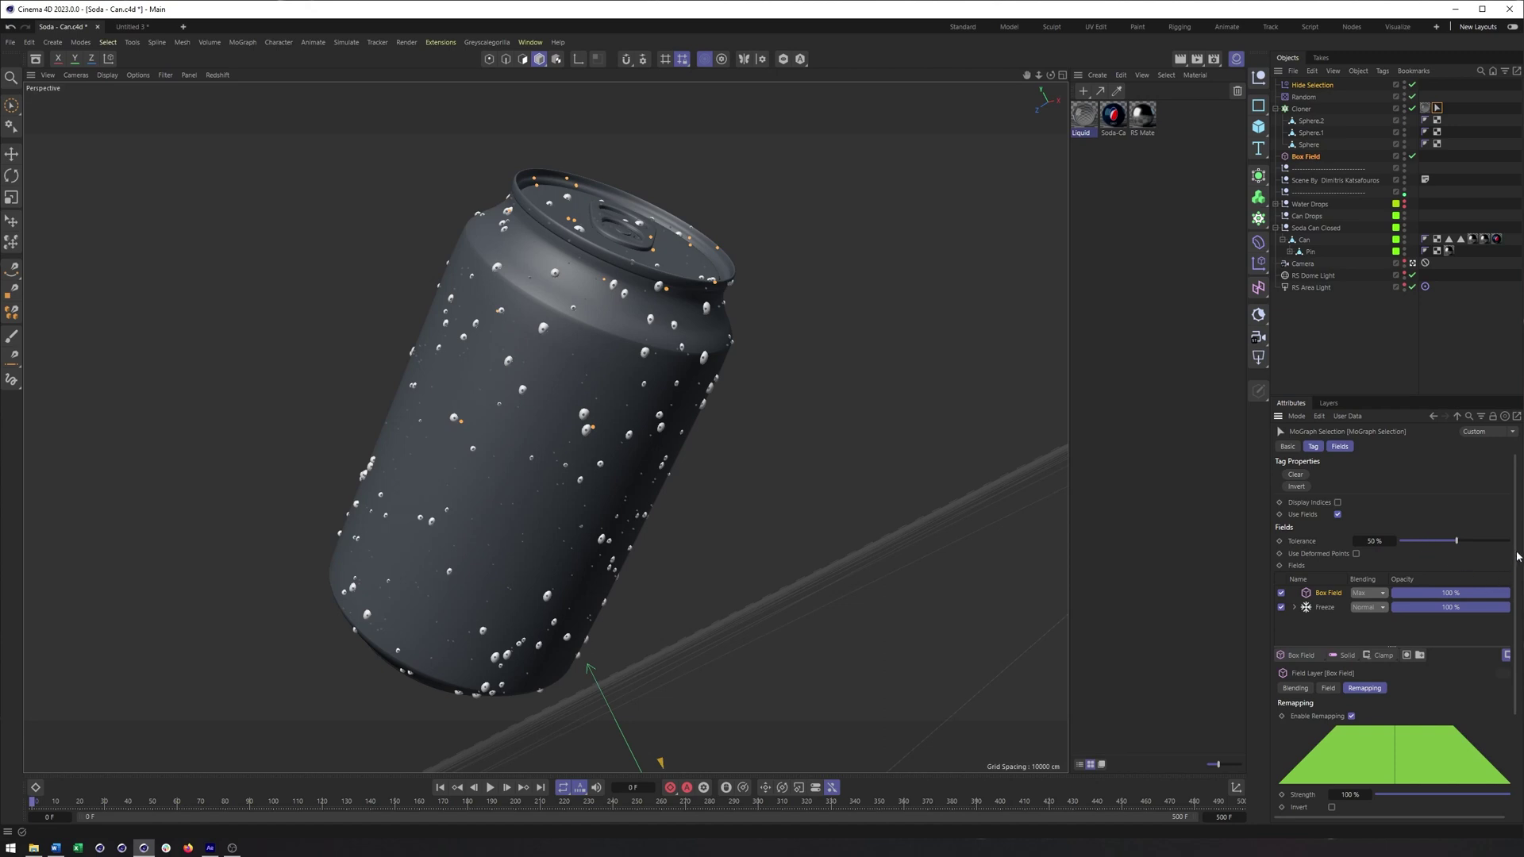
Set the Box Field's inner offset to 100% and leave the scene camera's view.
drag(1518, 556, 1521, 770)
drag(1439, 690, 1512, 689)
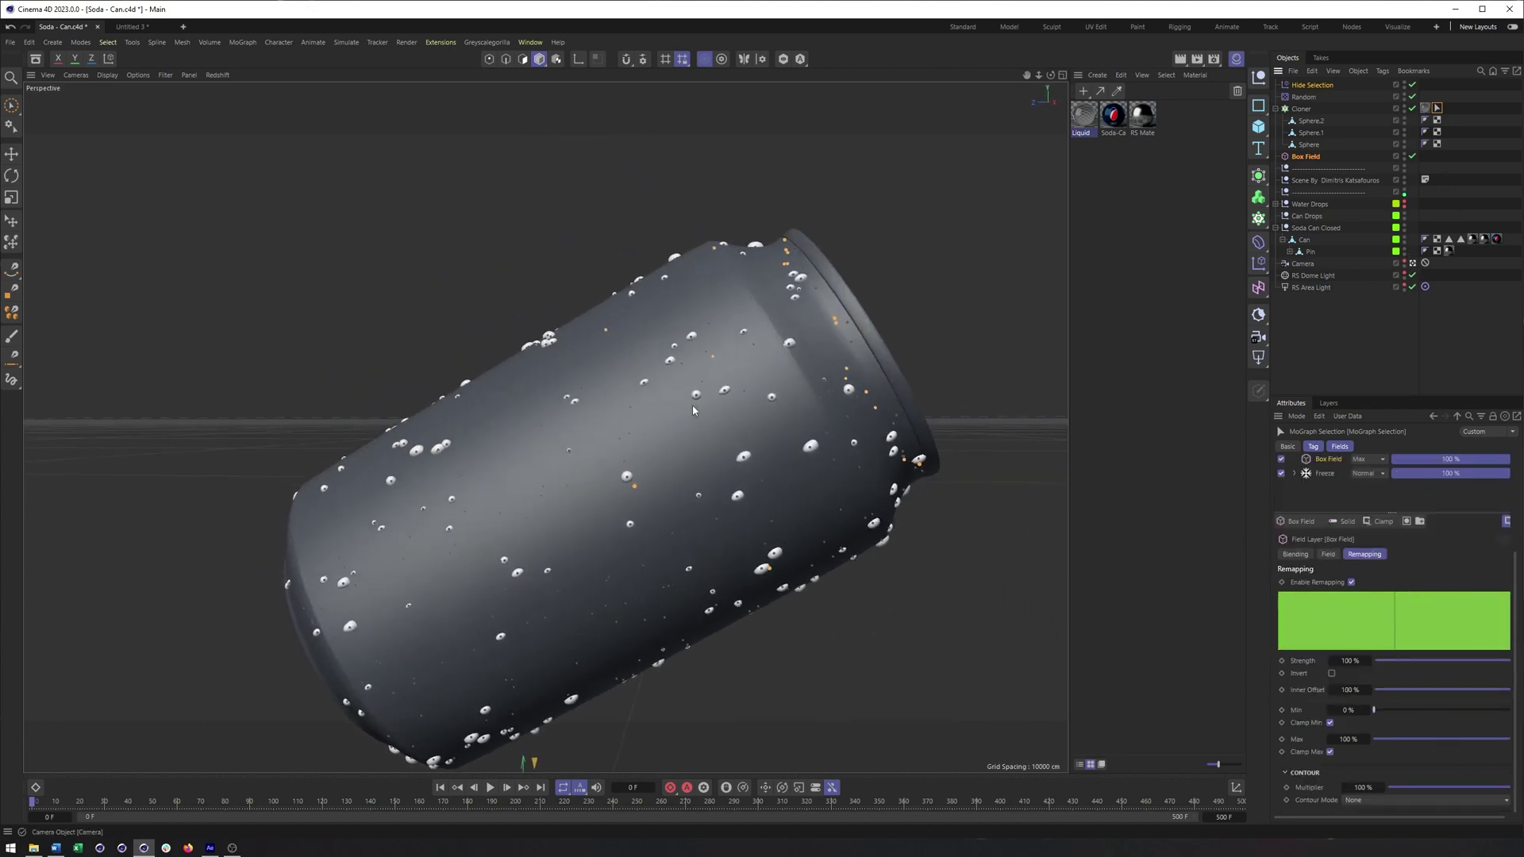
scroll(693, 410, down, 5)
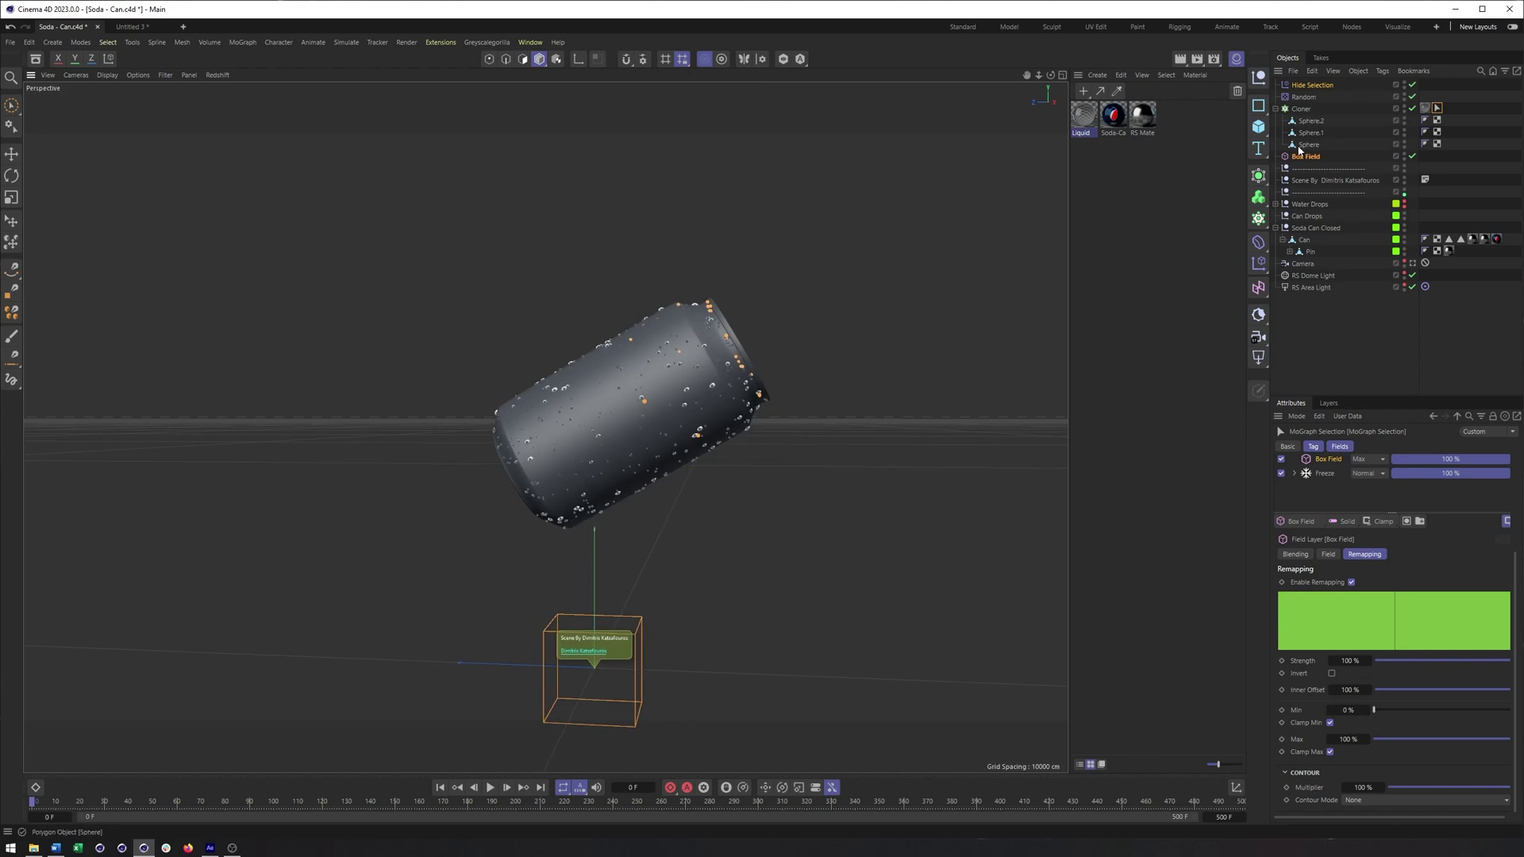
Move the Box Field up from the scene origin onto the upper end of the soda can.
key(e)
drag(530, 625, 646, 288)
alt+drag(753, 398, 780, 349)
alt+right_drag(780, 349, 800, 371)
alt+middle_drag(800, 372, 803, 428)
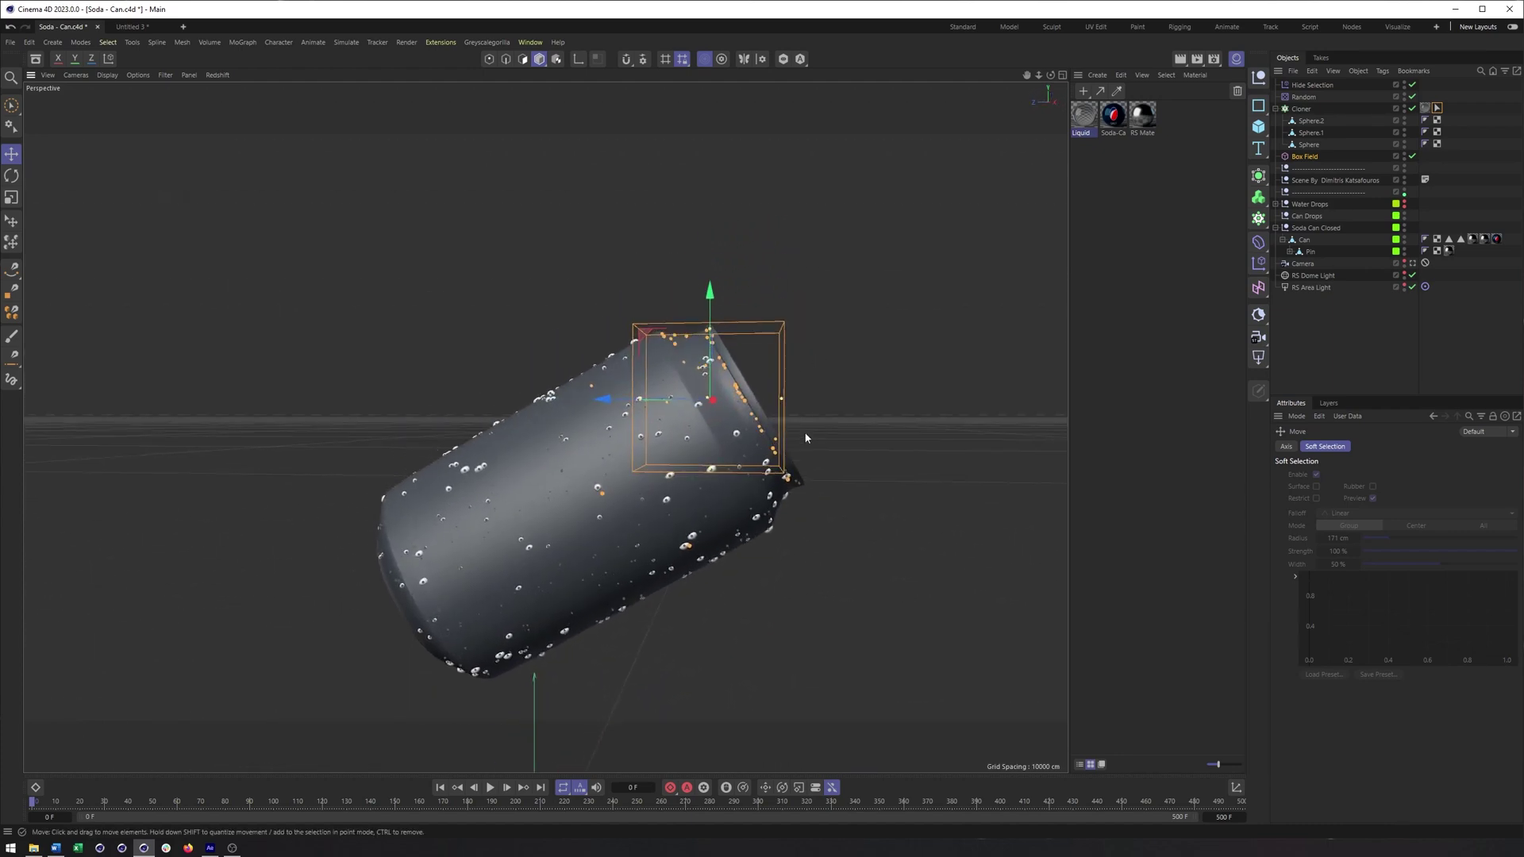
alt+right_drag(803, 427, 822, 417)
alt+middle_drag(822, 417, 867, 407)
alt+right_drag(822, 419, 807, 382)
scroll(807, 387, up, 1)
Rotate the Box Field to match the can's tilt and fit it around the lid, about 144 × 135 × 39 cm.
key(r)
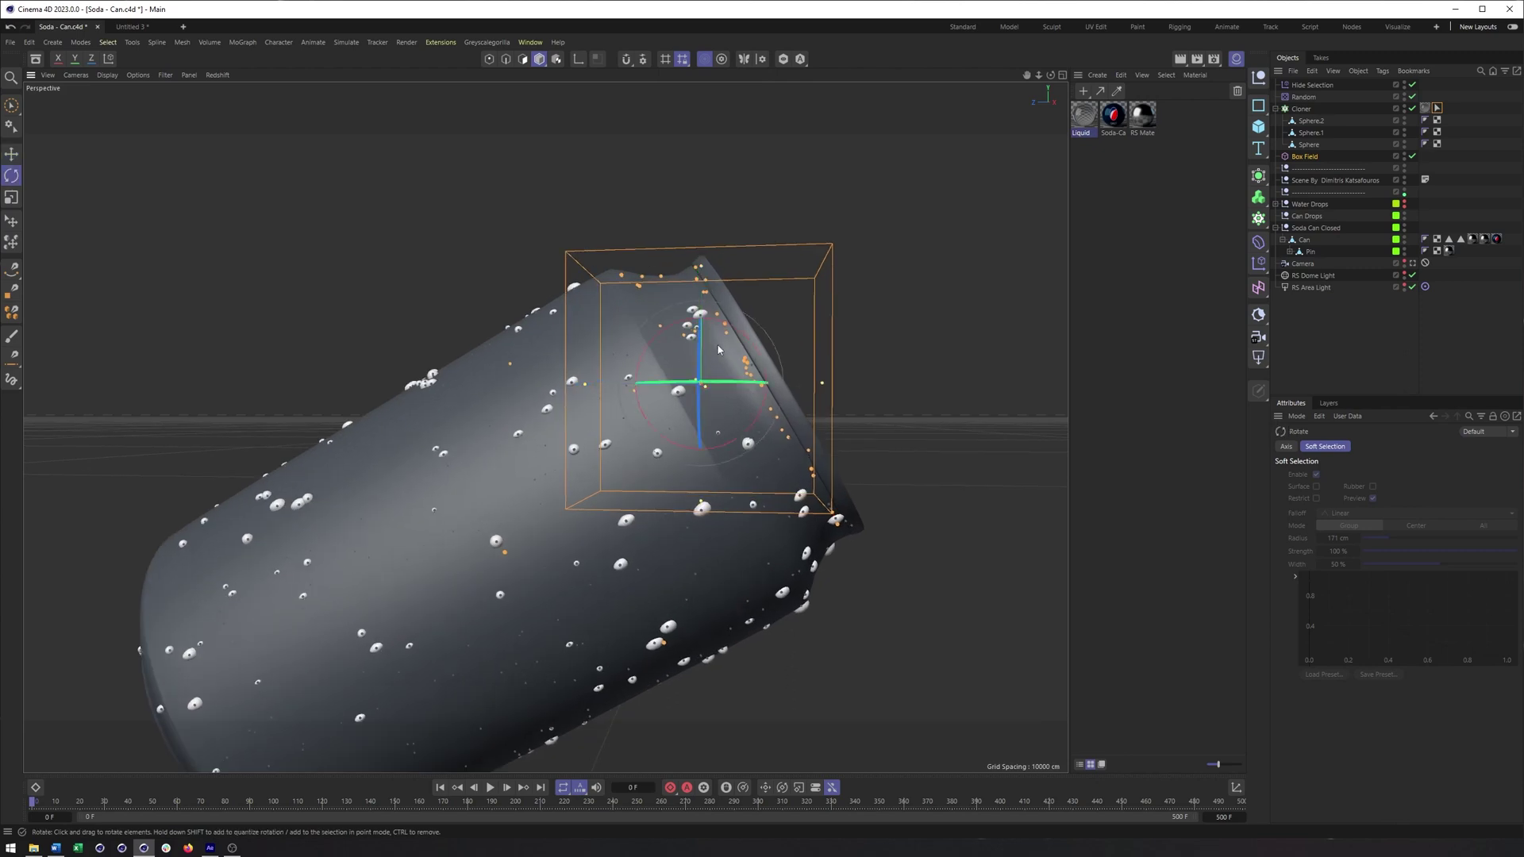
drag(746, 339, 635, 397)
key(e)
key(r)
key(e)
drag(767, 386, 852, 359)
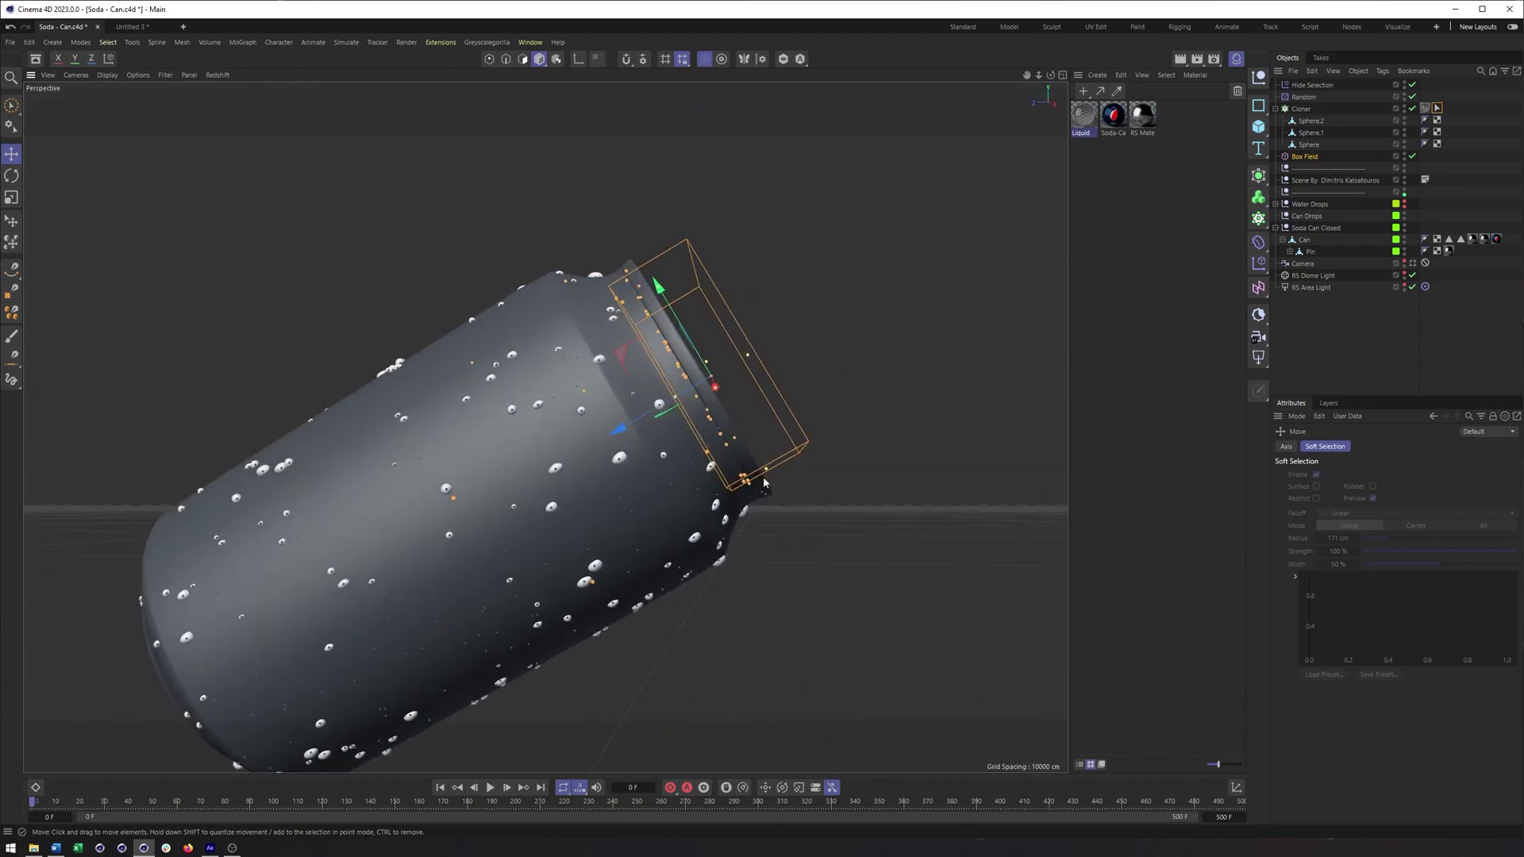
alt+drag(743, 365, 770, 385)
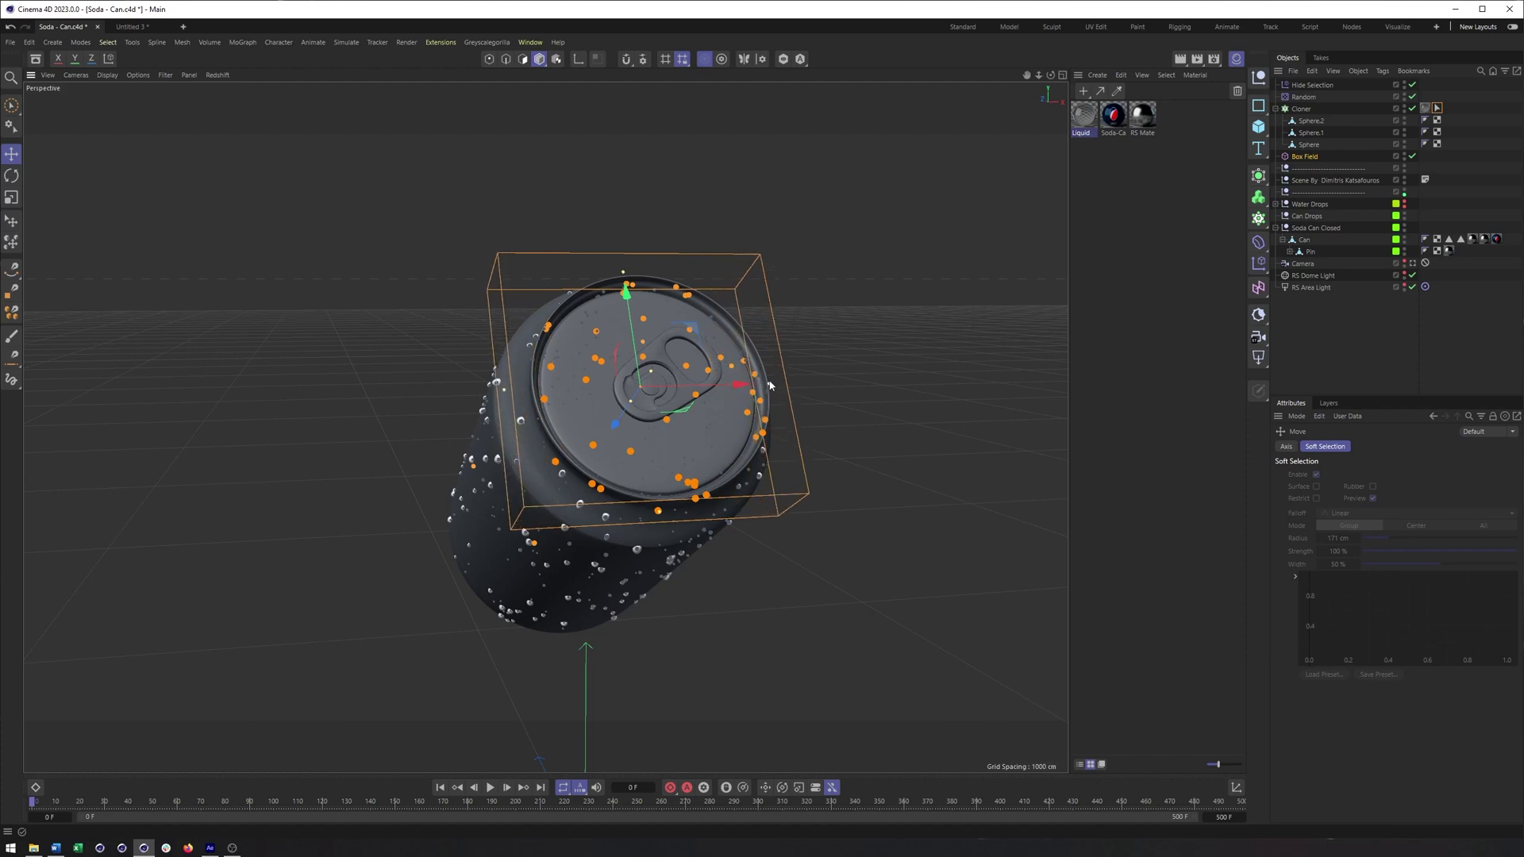
drag(637, 333, 668, 418)
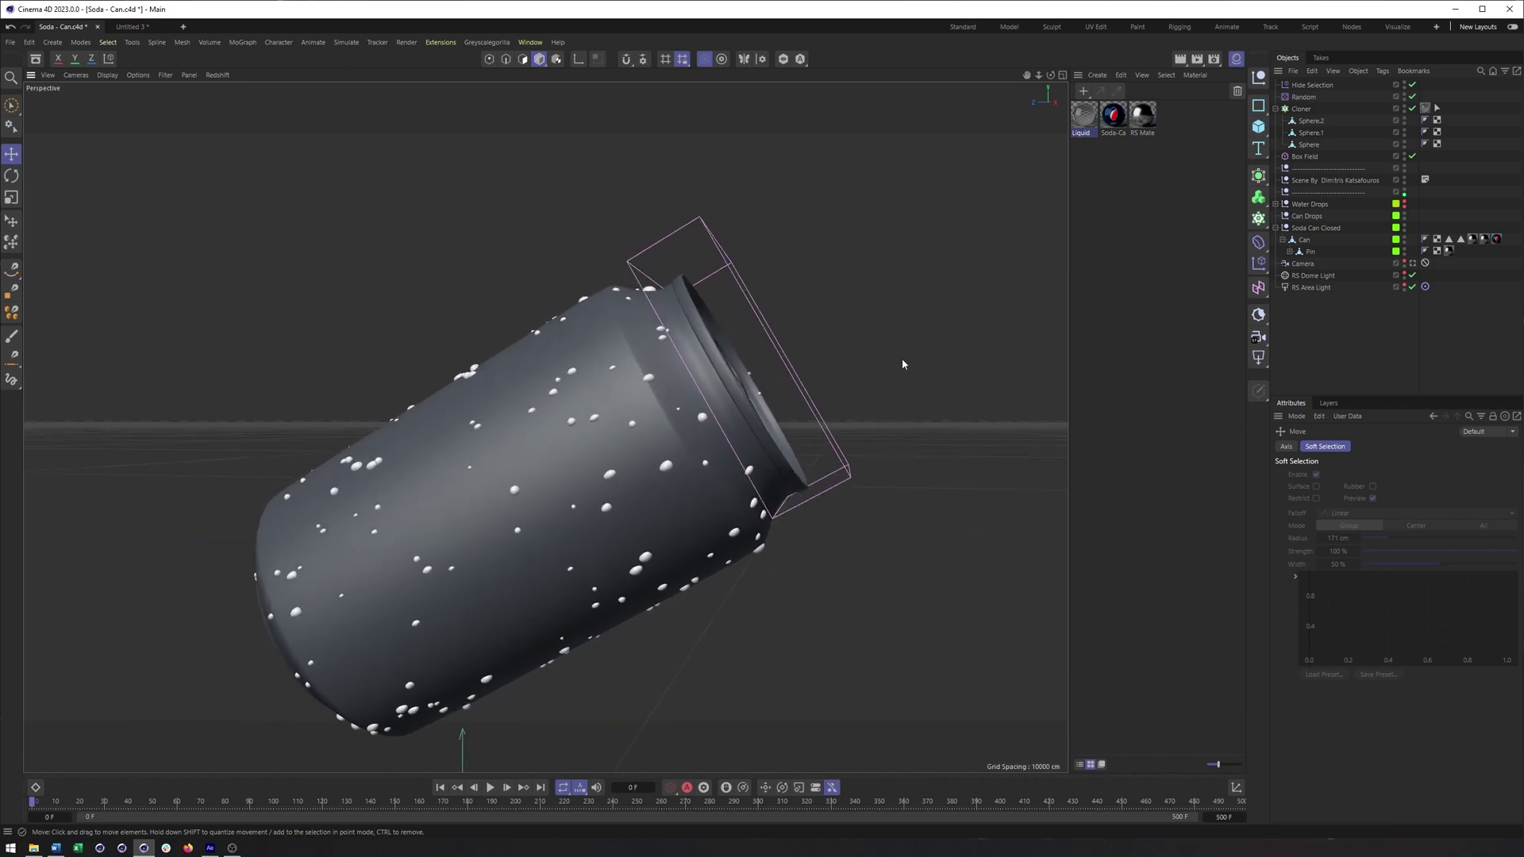
Try moving the Box Field off the lid and along the can body, undoing each move.
click(1311, 110)
click(1298, 156)
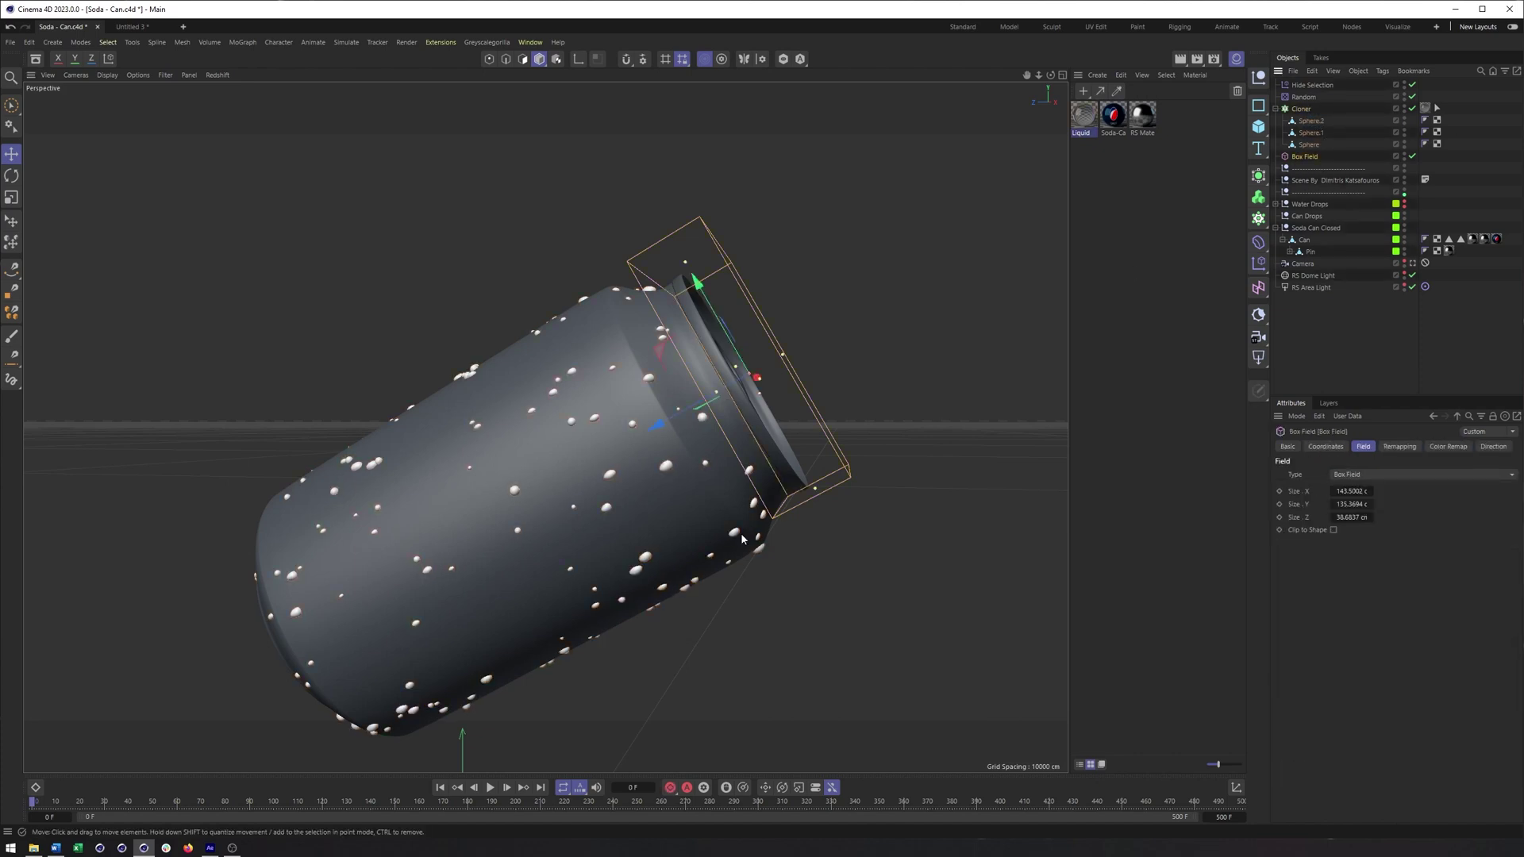
drag(653, 421, 814, 332)
key(ctrl+z)
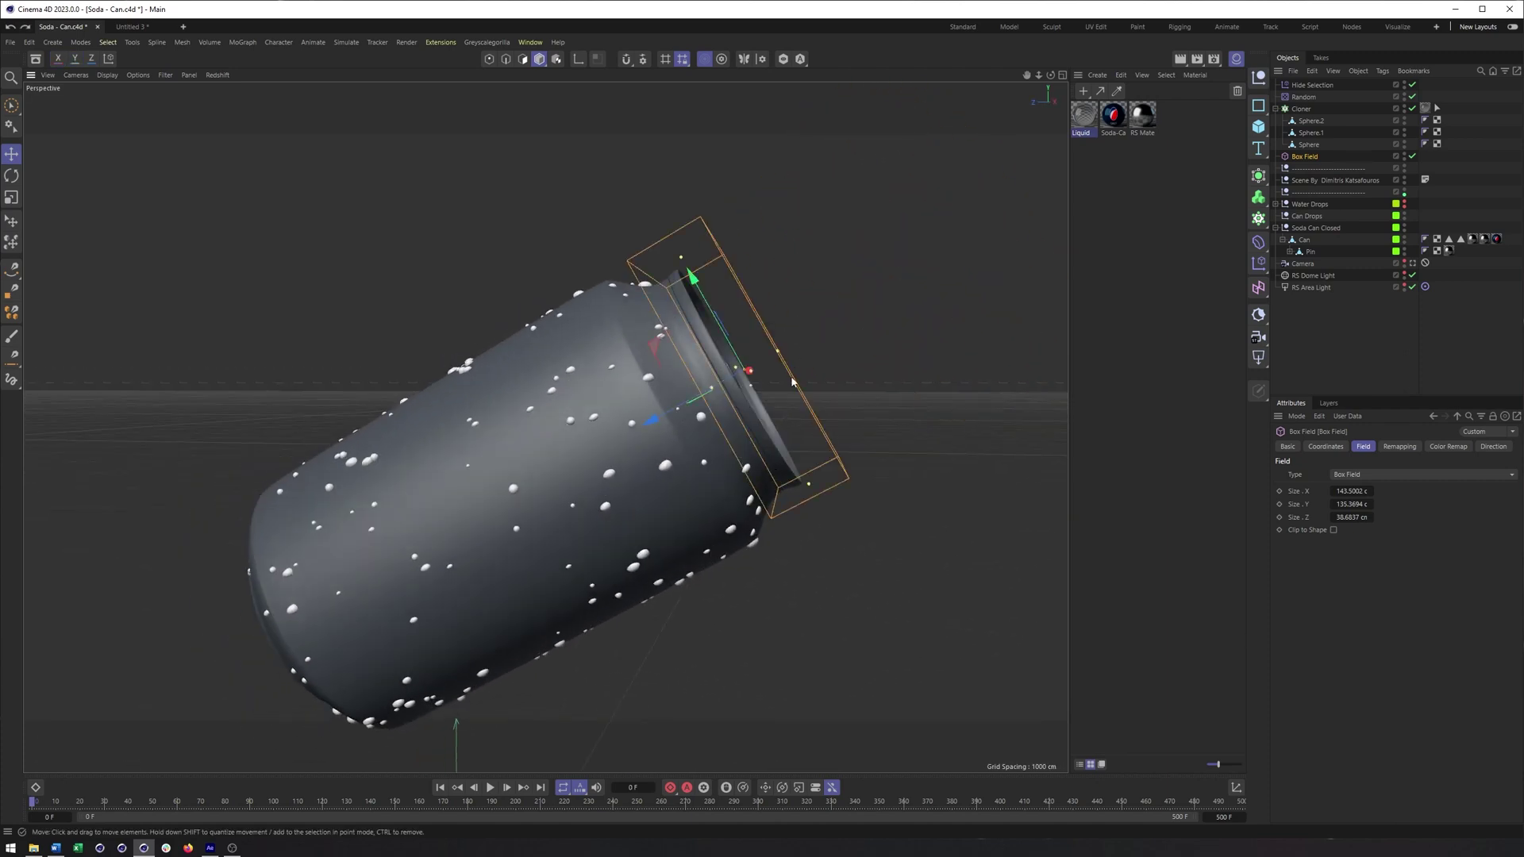
alt+middle_drag(792, 382, 816, 360)
drag(681, 401, 467, 476)
key(ctrl+z)
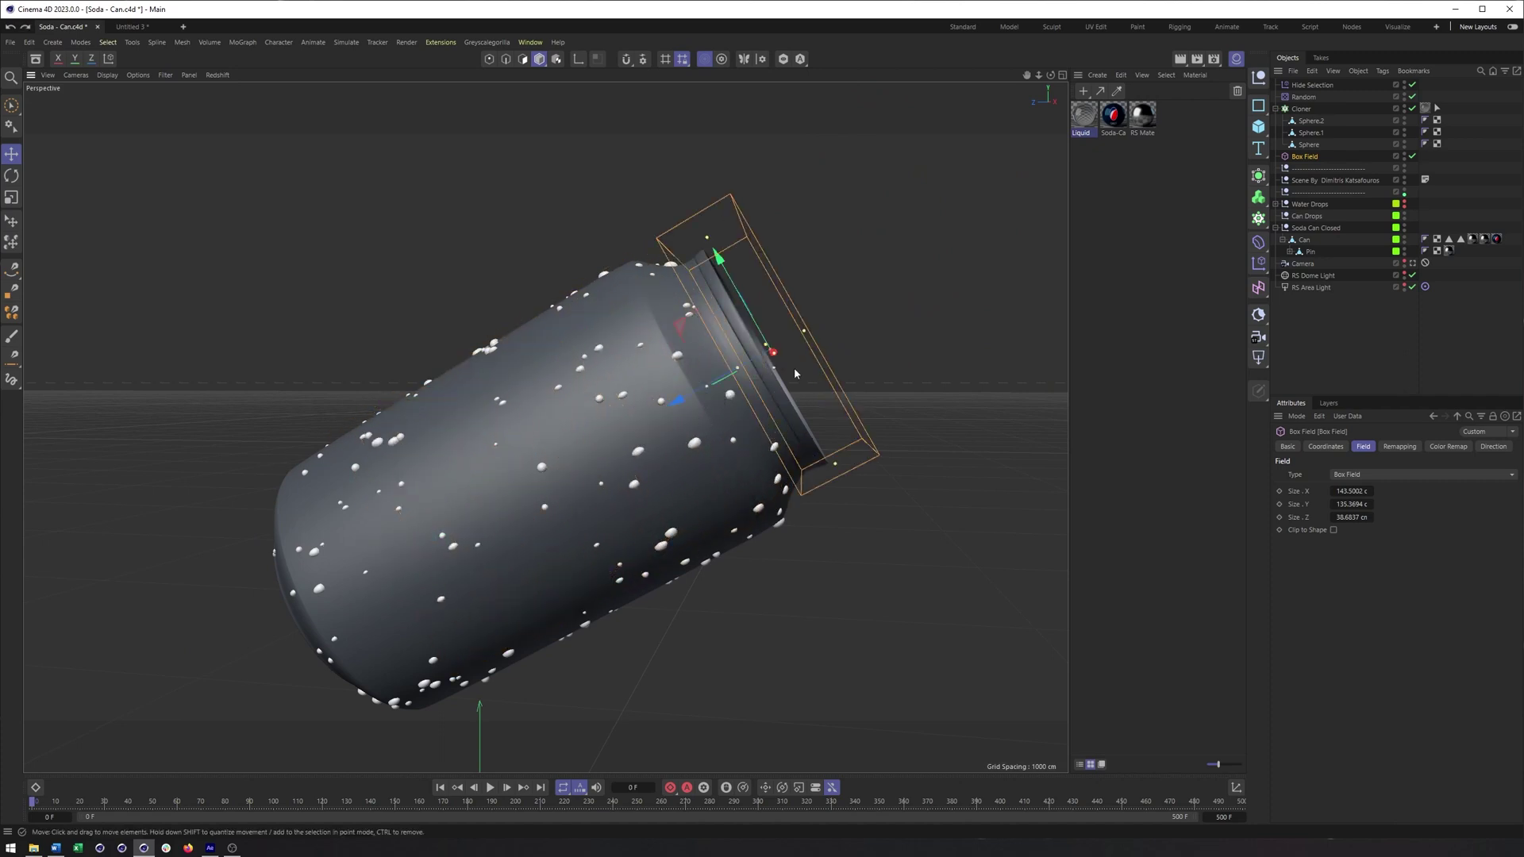
alt+middle_drag(793, 369, 819, 361)
mouse_move(833, 296)
alt+mouse_down()
mouse_move(725, 313)
mouse_move(829, 295)
alt+mouse_up()
Raise the Cloner's count to 471 and check the can's lid from the front.
click(1298, 111)
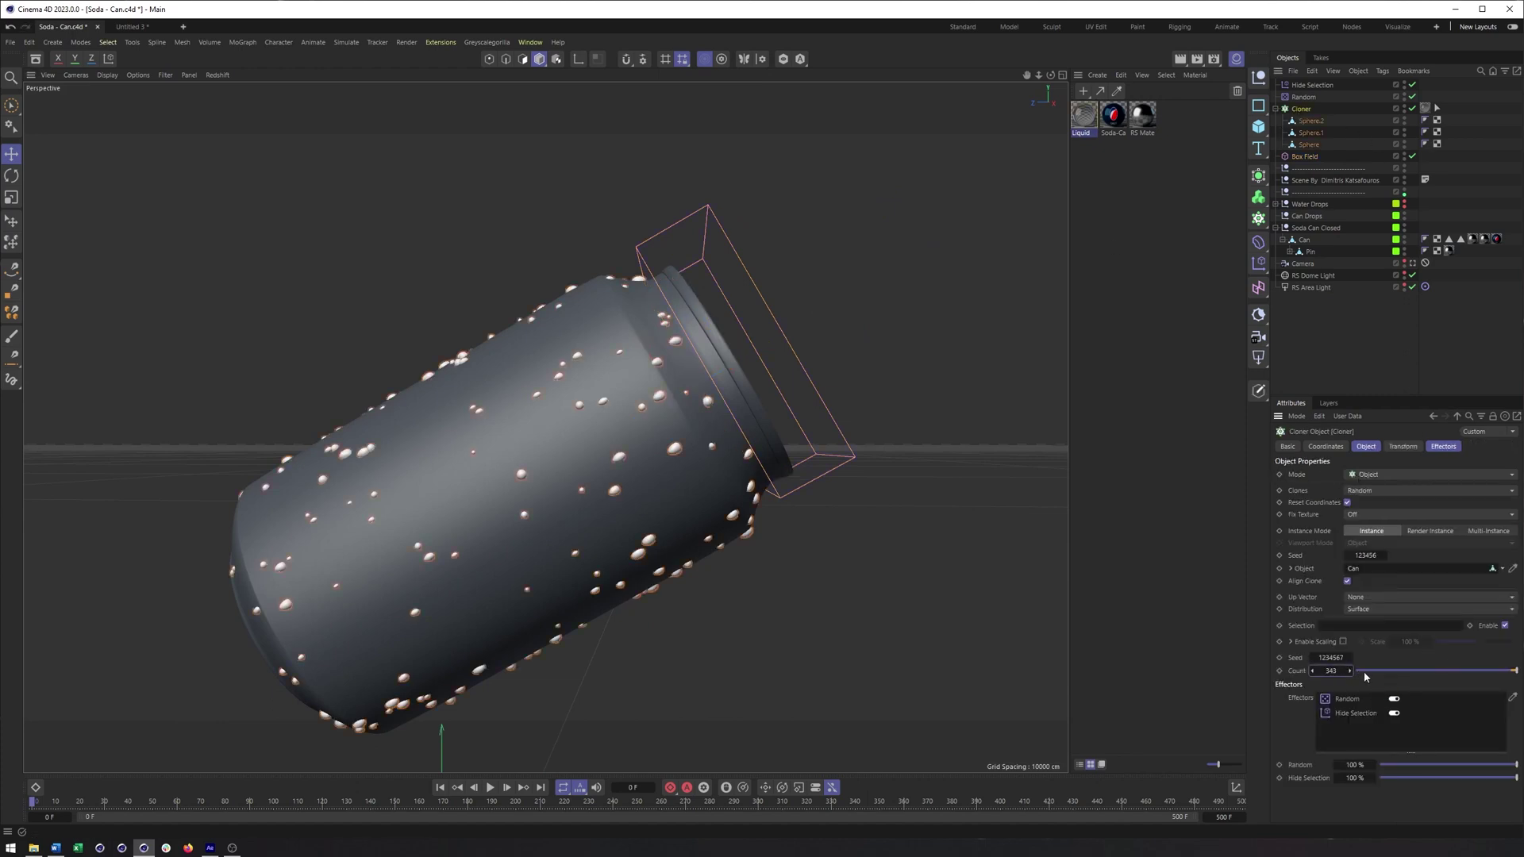
drag(1365, 677, 1350, 671)
alt+drag(671, 340, 524, 376)
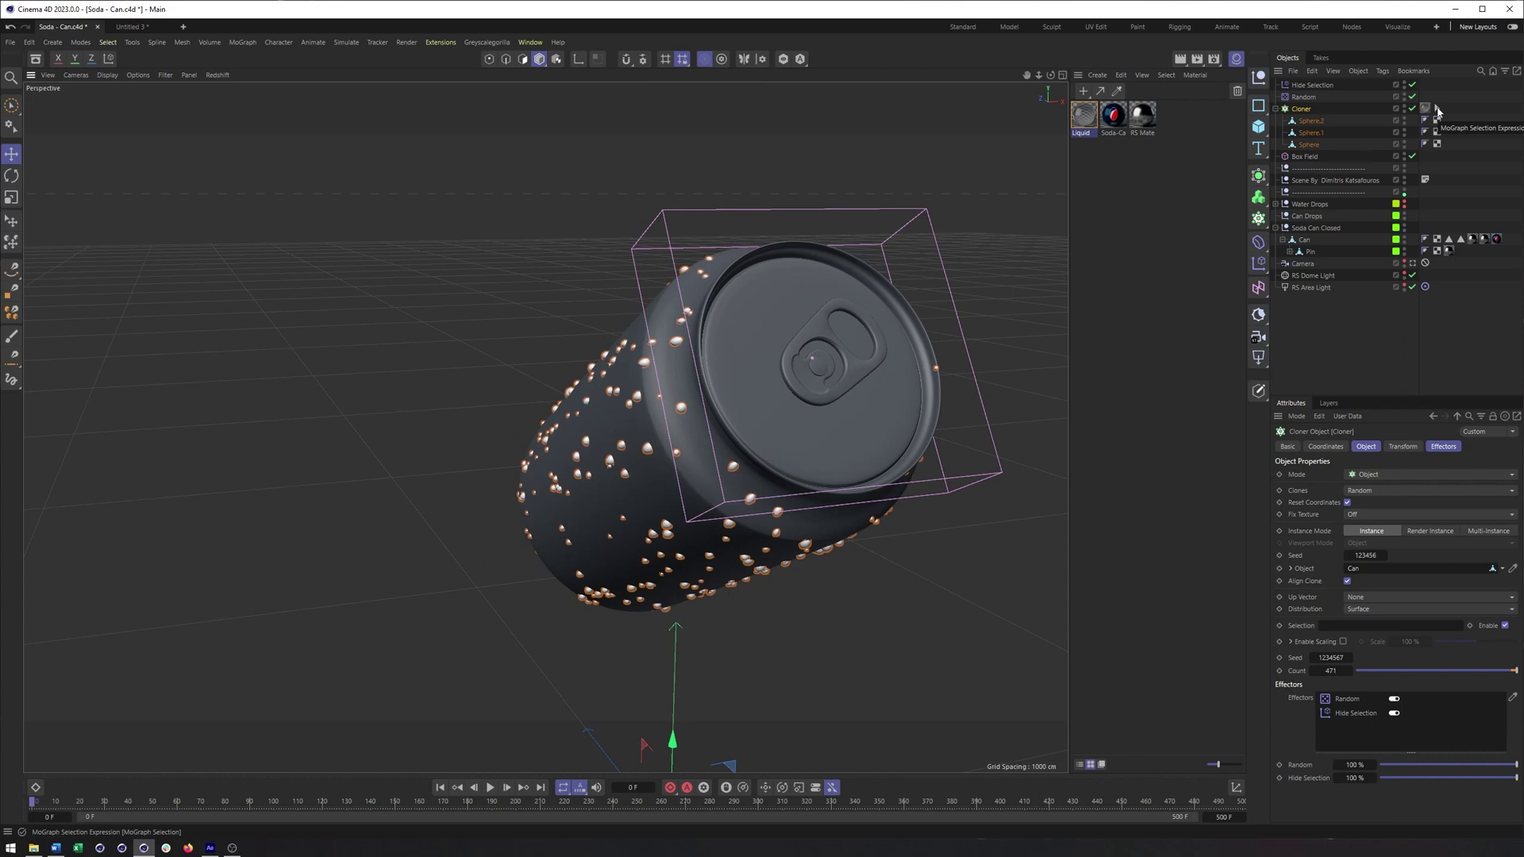
alt+drag(989, 314, 887, 374)
Show the Cloner's MoGraph Selection tag and examine which clones are selected around the lid.
click(1309, 121)
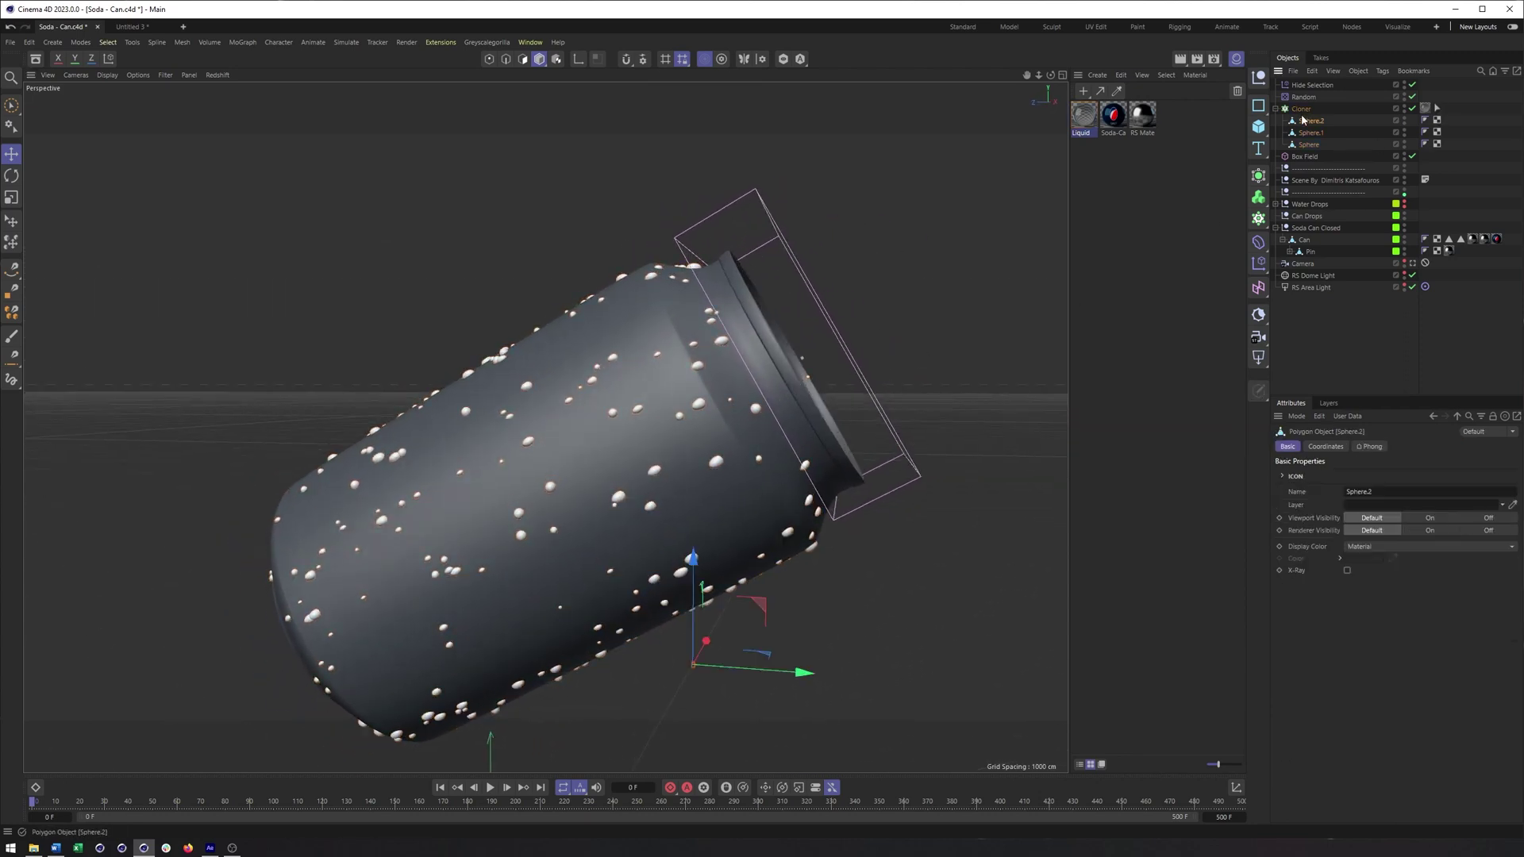
click(1301, 108)
alt+middle_drag(1264, 236, 1215, 255)
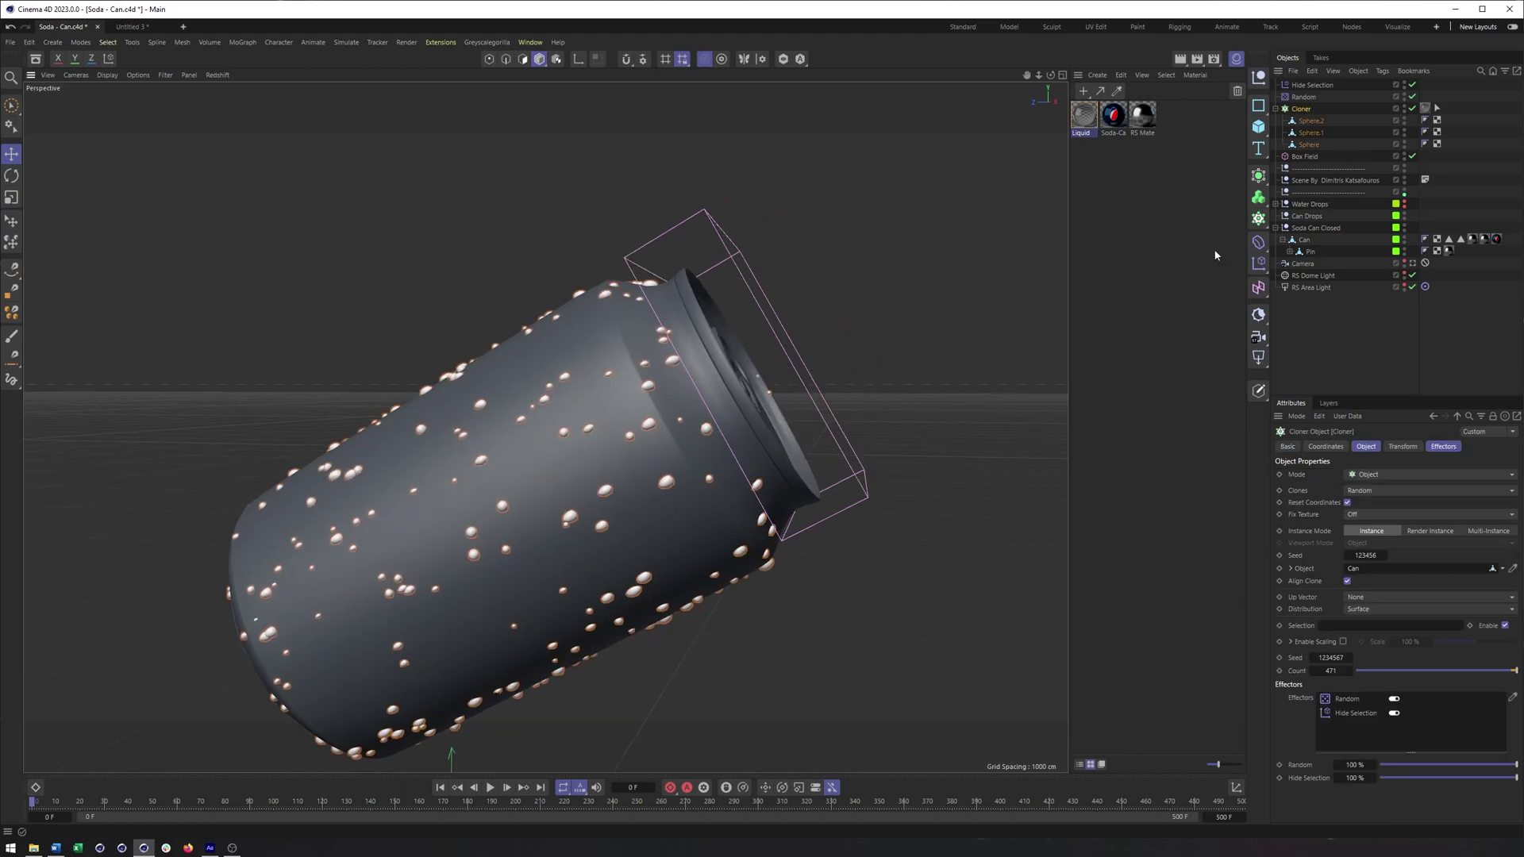
click(1437, 109)
alt+drag(809, 390, 754, 379)
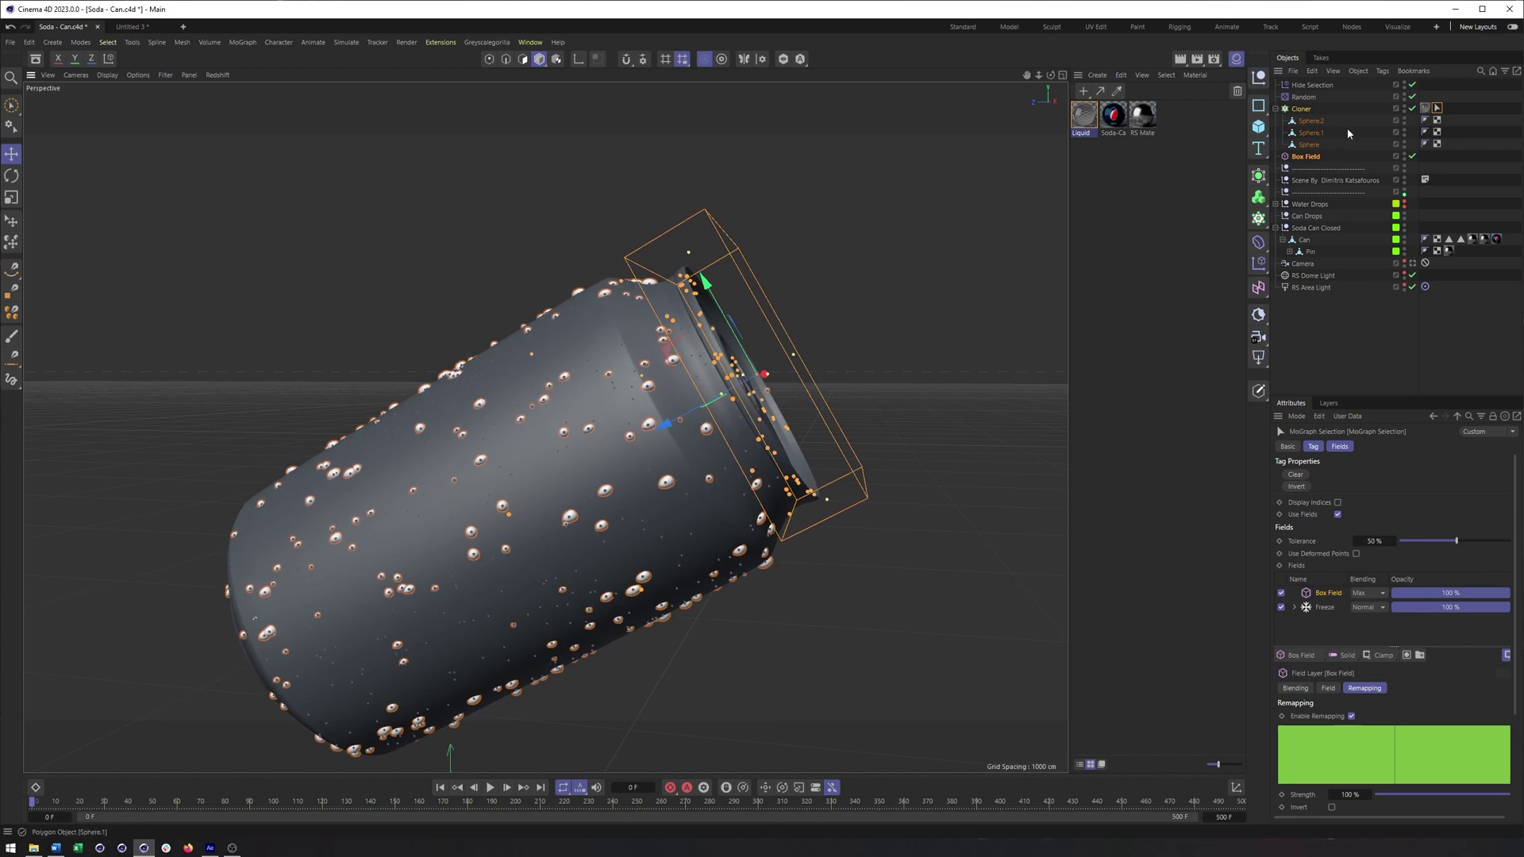
alt+drag(883, 328, 887, 330)
alt+drag(771, 341, 781, 344)
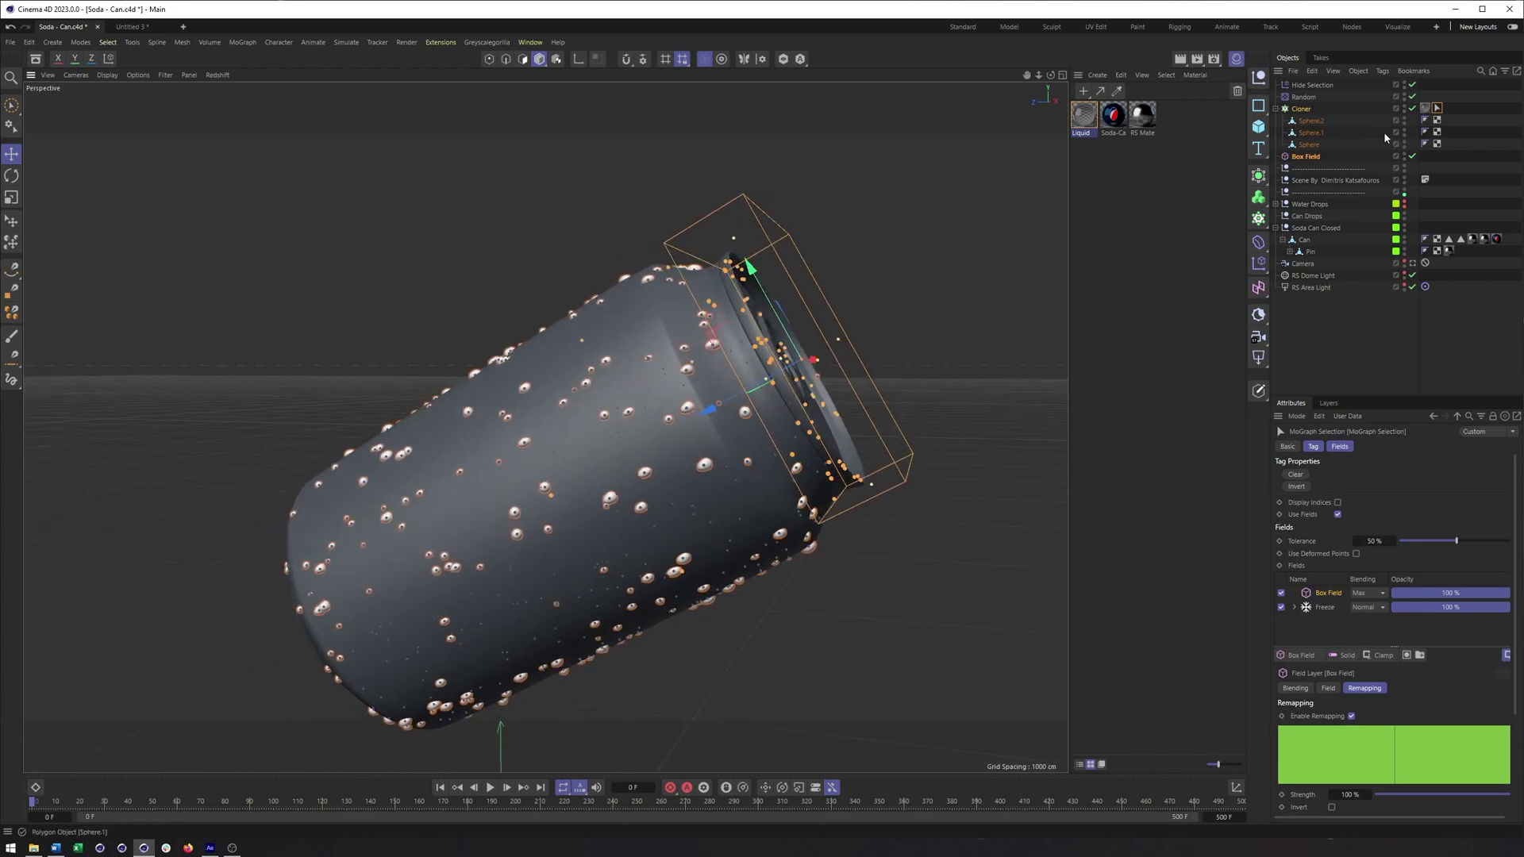
Slide the Box Field outward along the can's axis and back in over the lid and neck.
click(1310, 156)
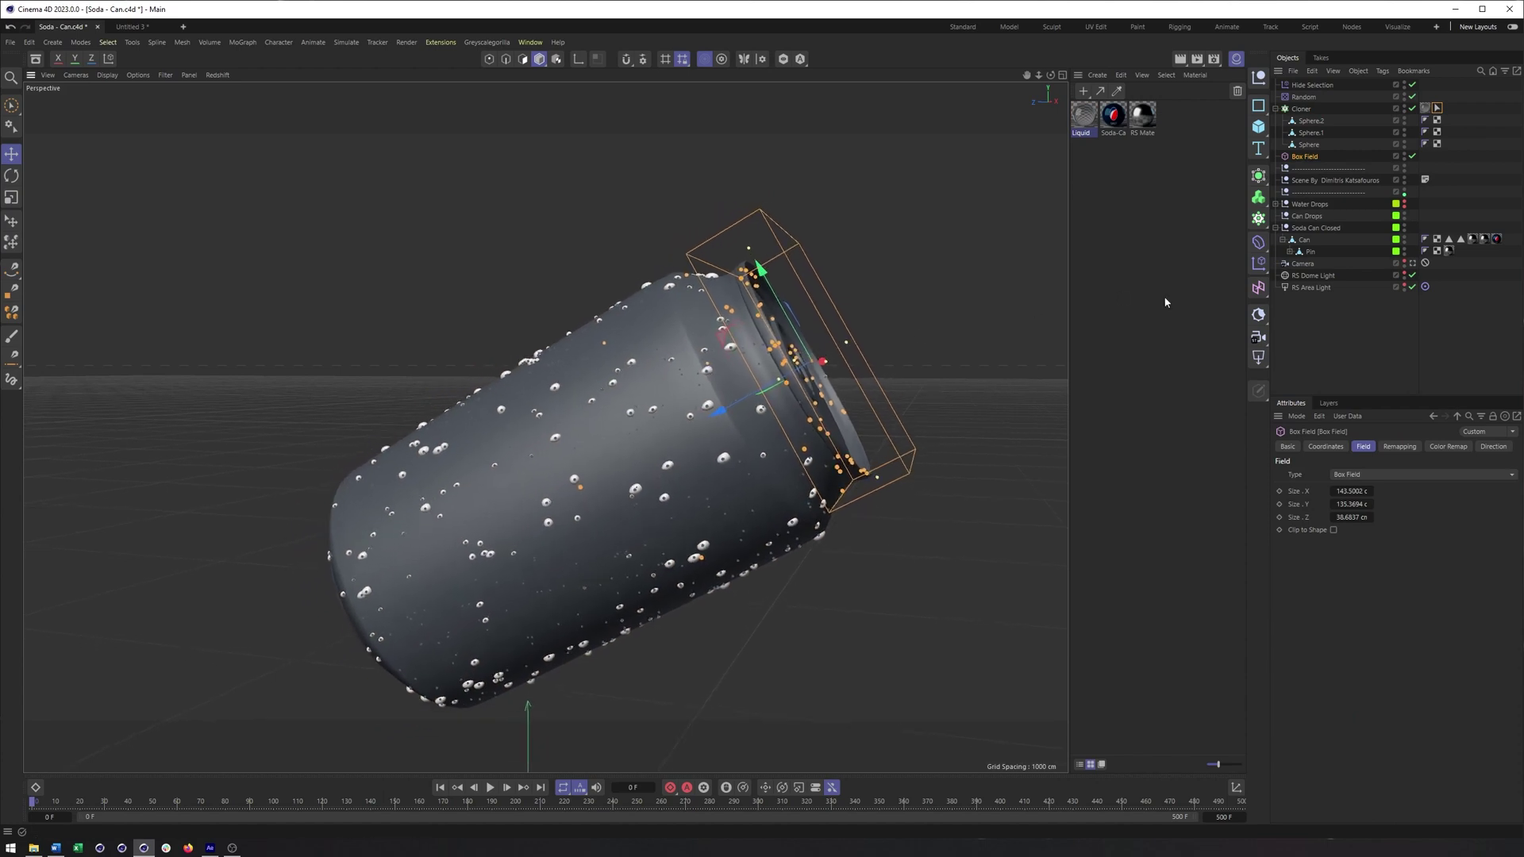
click(1354, 373)
alt+drag(717, 395, 793, 409)
click(1301, 156)
scroll(797, 422, up, 2)
alt+middle_drag(797, 422, 843, 425)
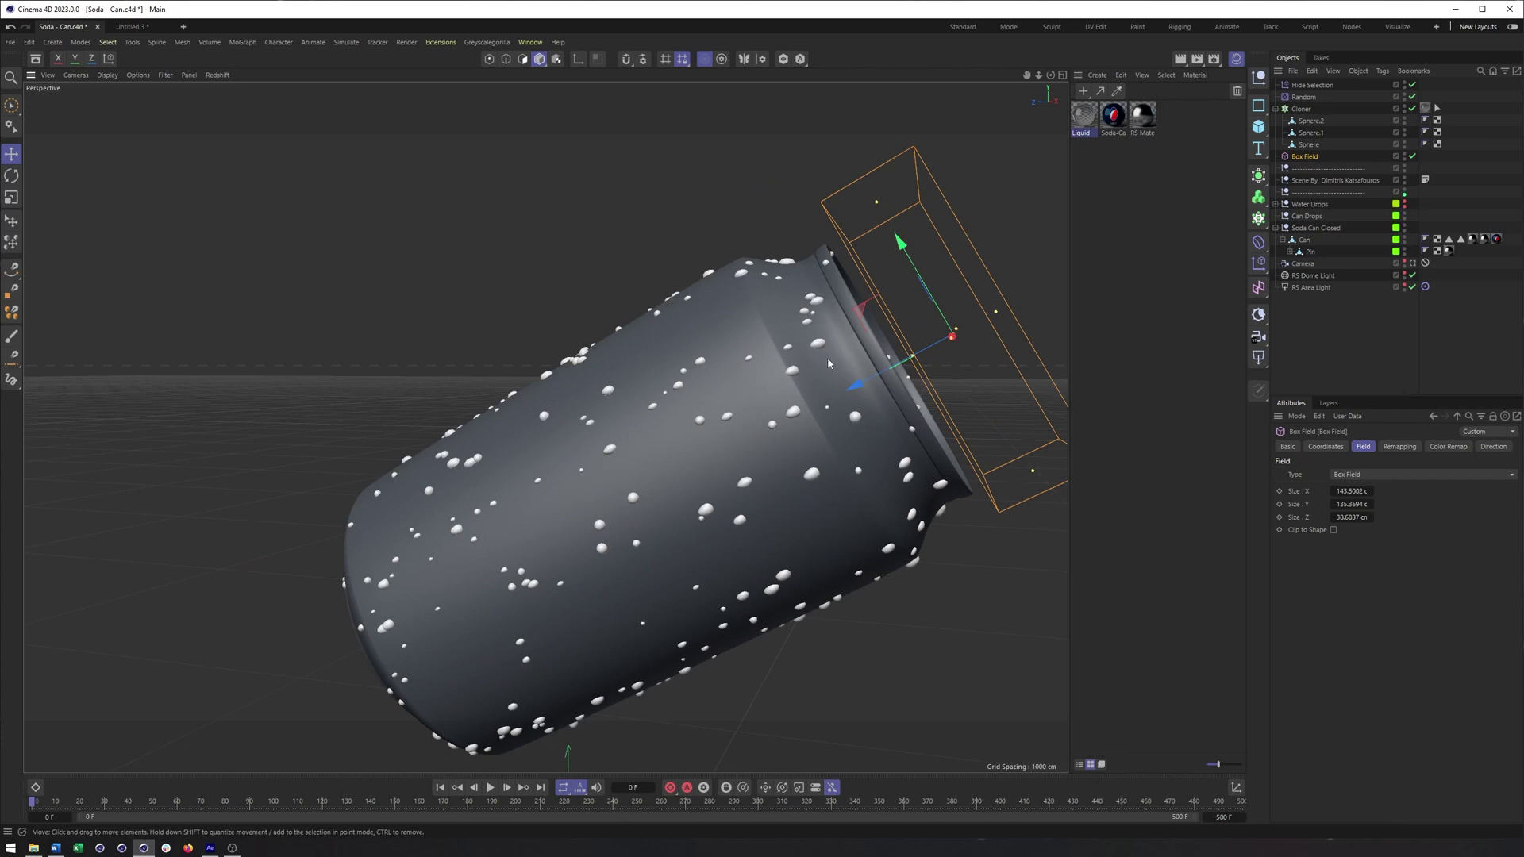
alt+middle_drag(520, 610, 479, 592)
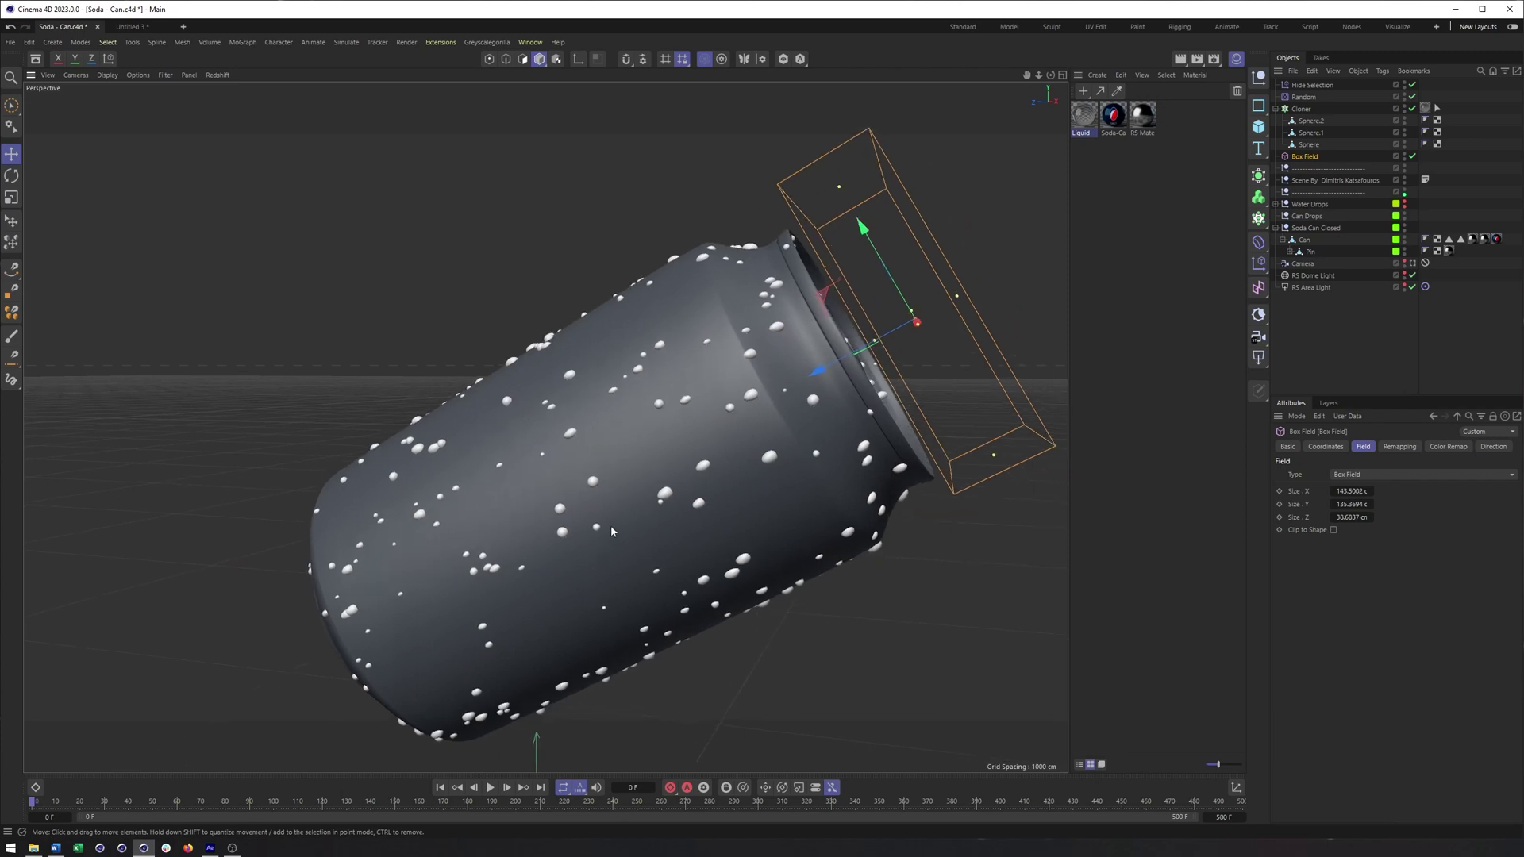
scroll(571, 560, down, 1)
alt+drag(754, 402, 737, 404)
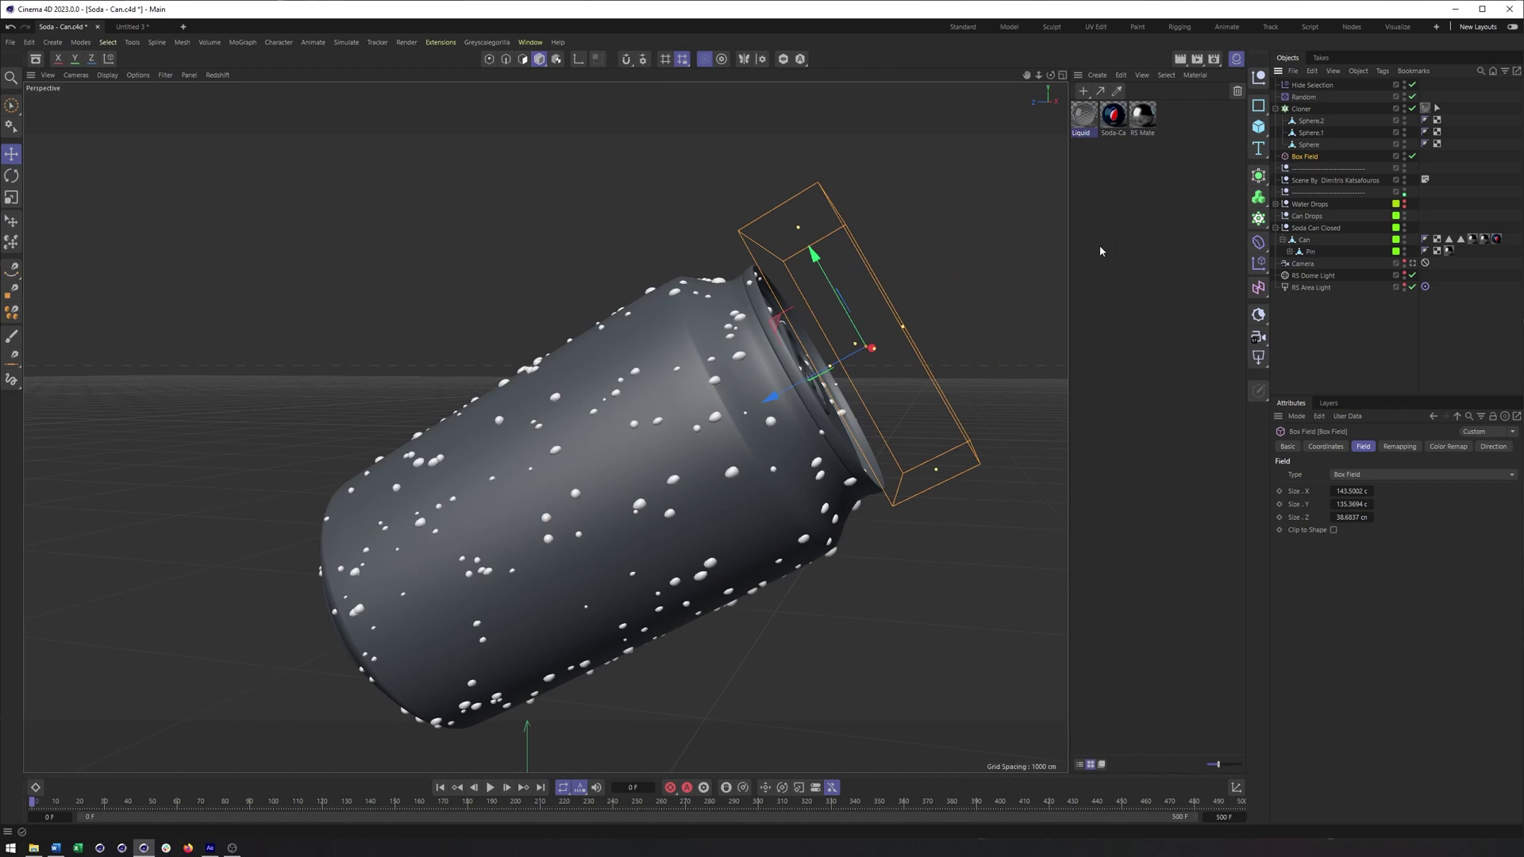
drag(774, 397, 724, 412)
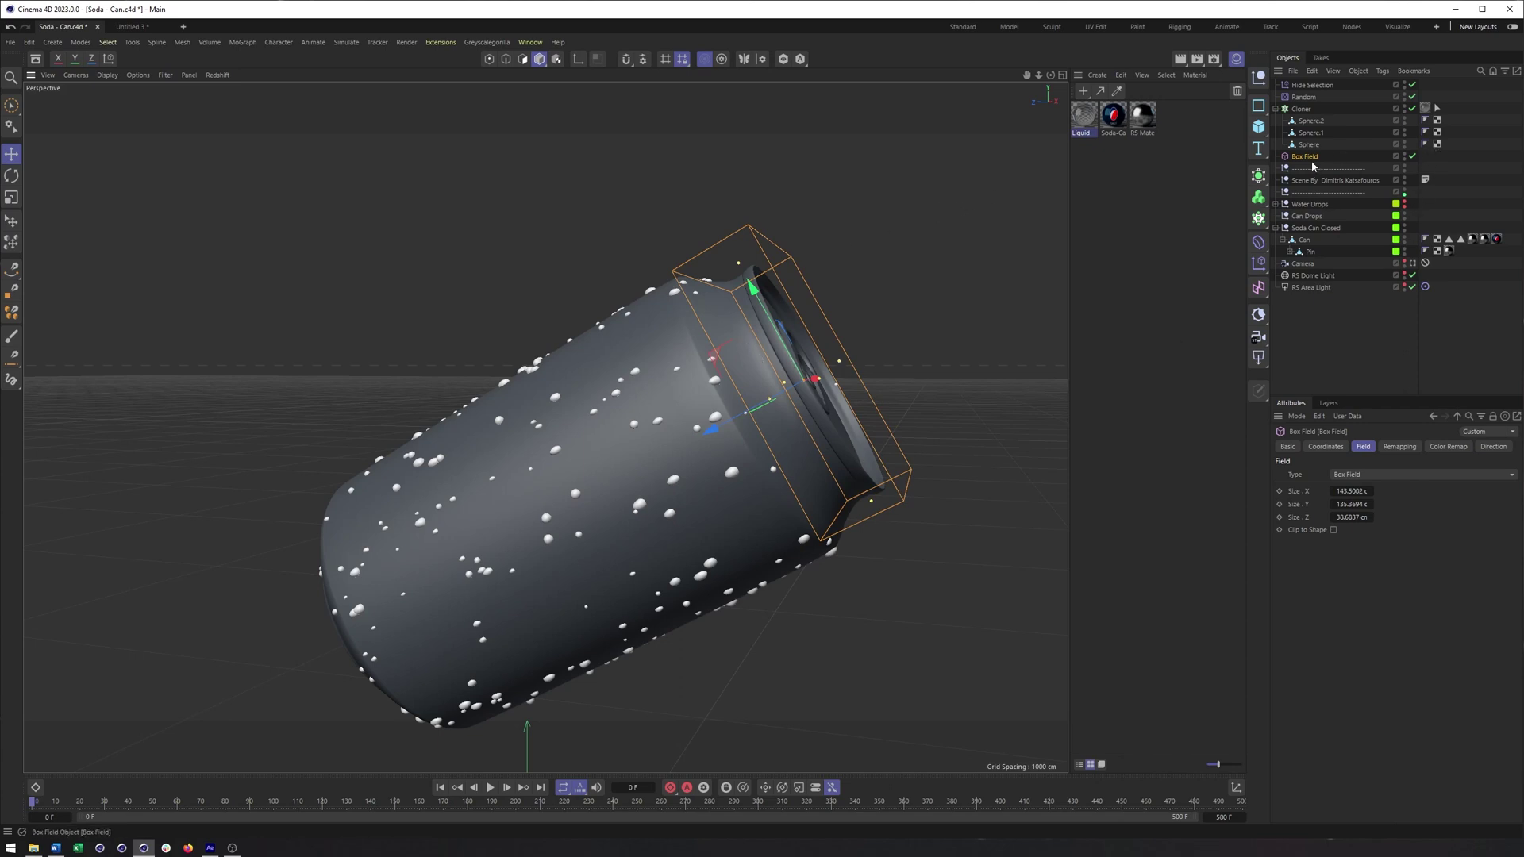
Try moving the Can object on its own without the Box Field, and undo the move.
click(1296, 238)
drag(595, 514, 812, 481)
key(ctrl+z)
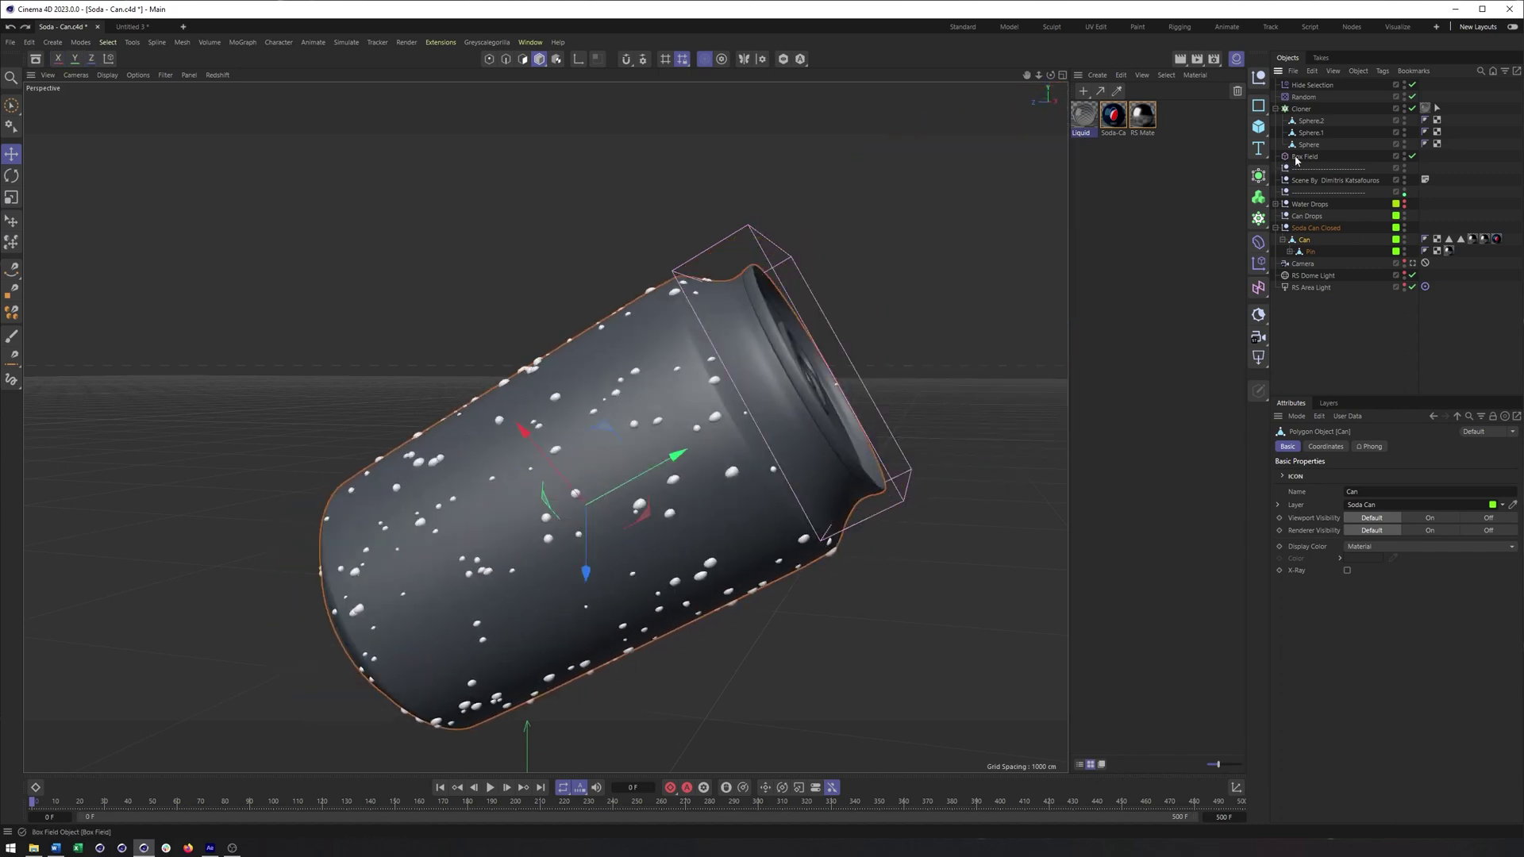
Make the Box Field a child of the Can and test that both move together.
drag(1310, 231, 1315, 242)
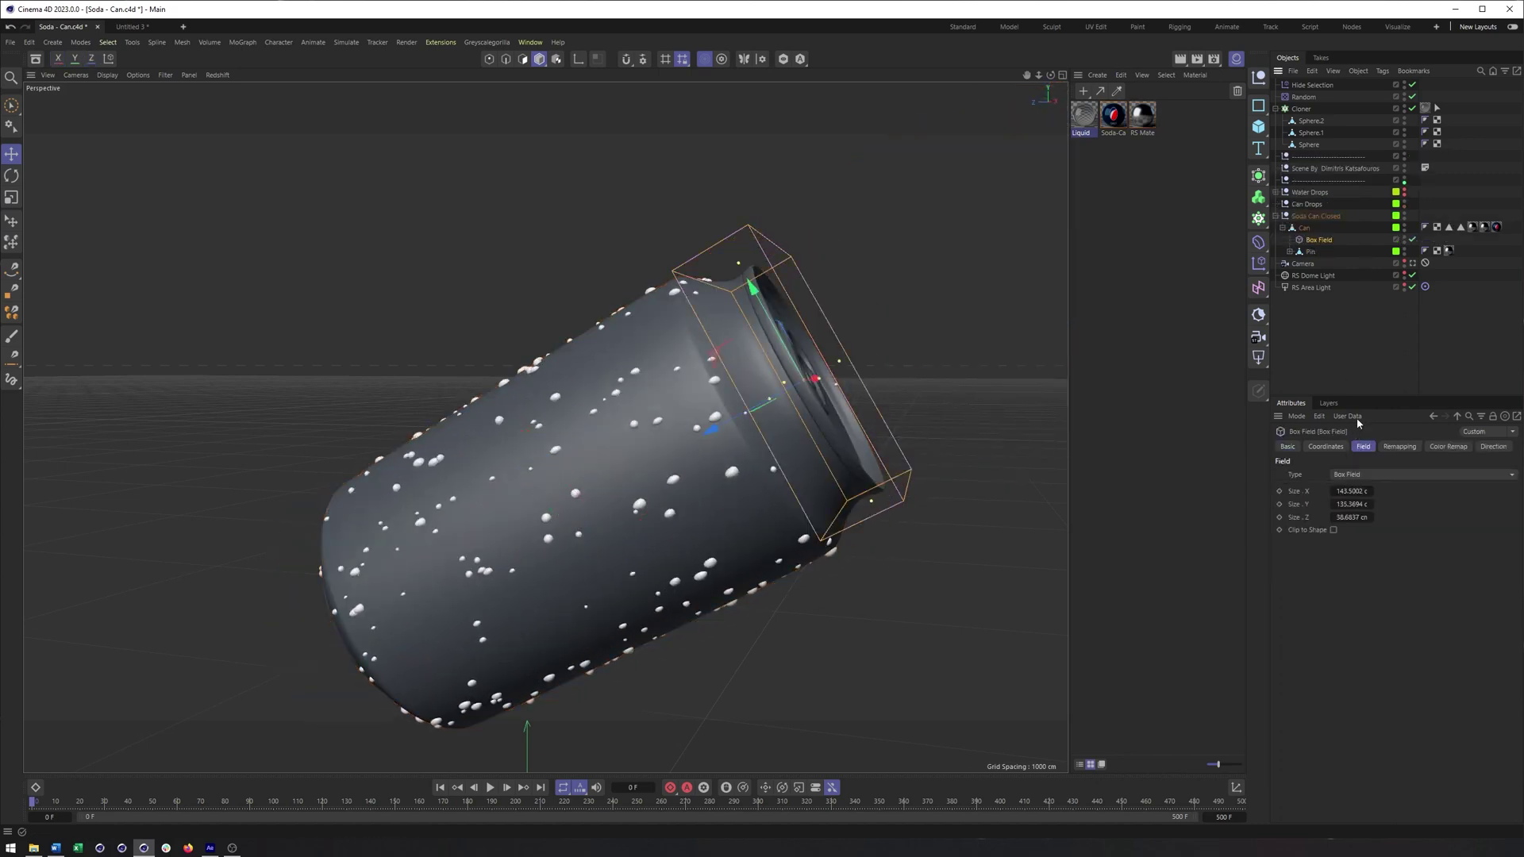
click(1306, 228)
drag(663, 469, 646, 500)
Look through the scene camera and move the Box Field about 7 cm outward along the can's axis.
click(1414, 264)
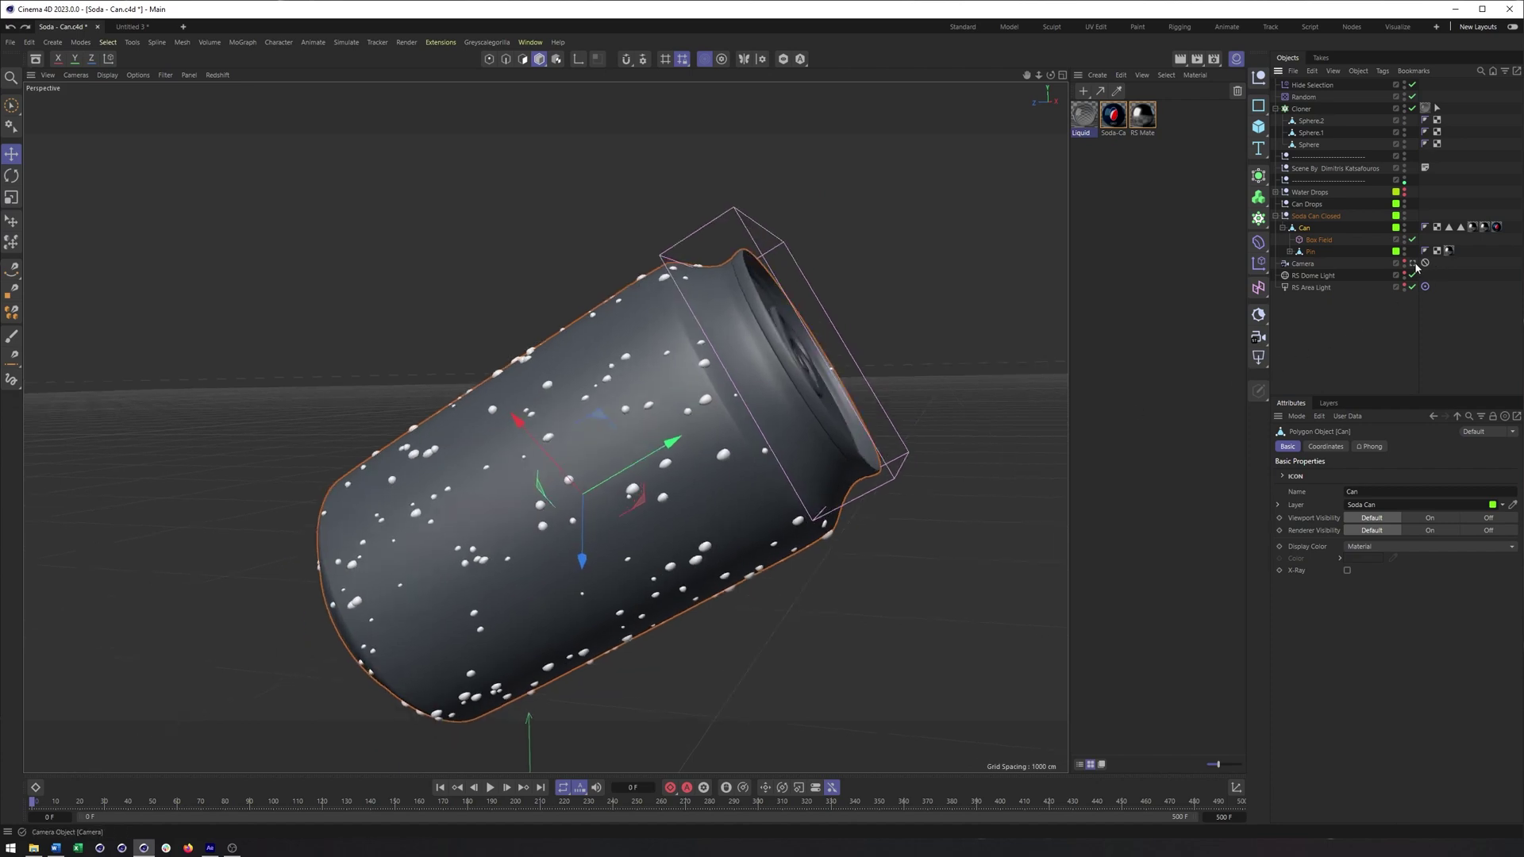
click(1304, 240)
mouse_move(571, 319)
mouse_down()
mouse_move(599, 300)
mouse_move(584, 301)
mouse_up()
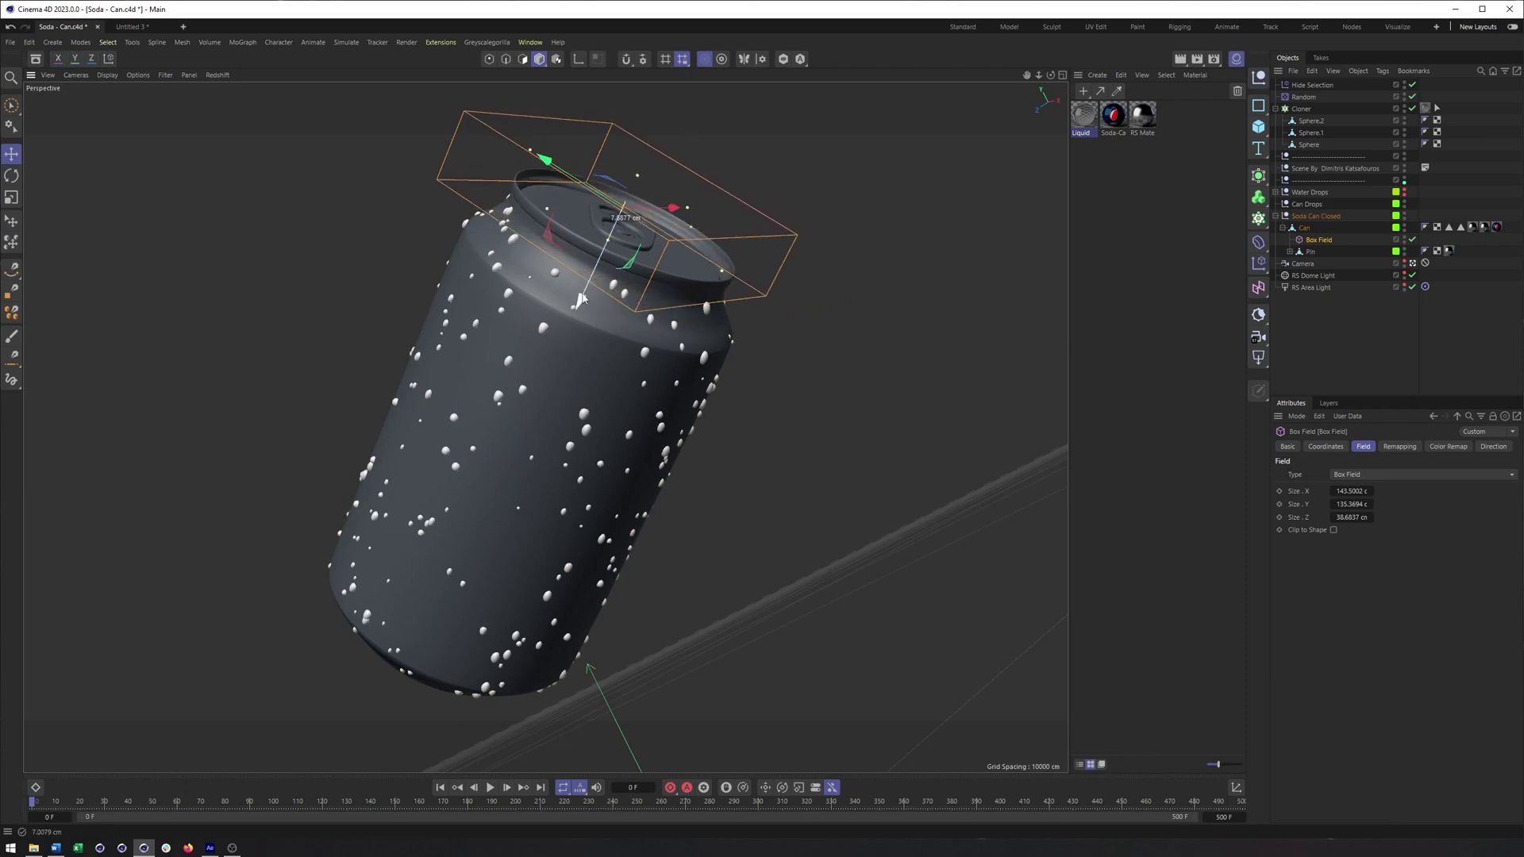
Start the Redshift render in the viewport to preview the can with its droplets.
click(217, 74)
click(238, 96)
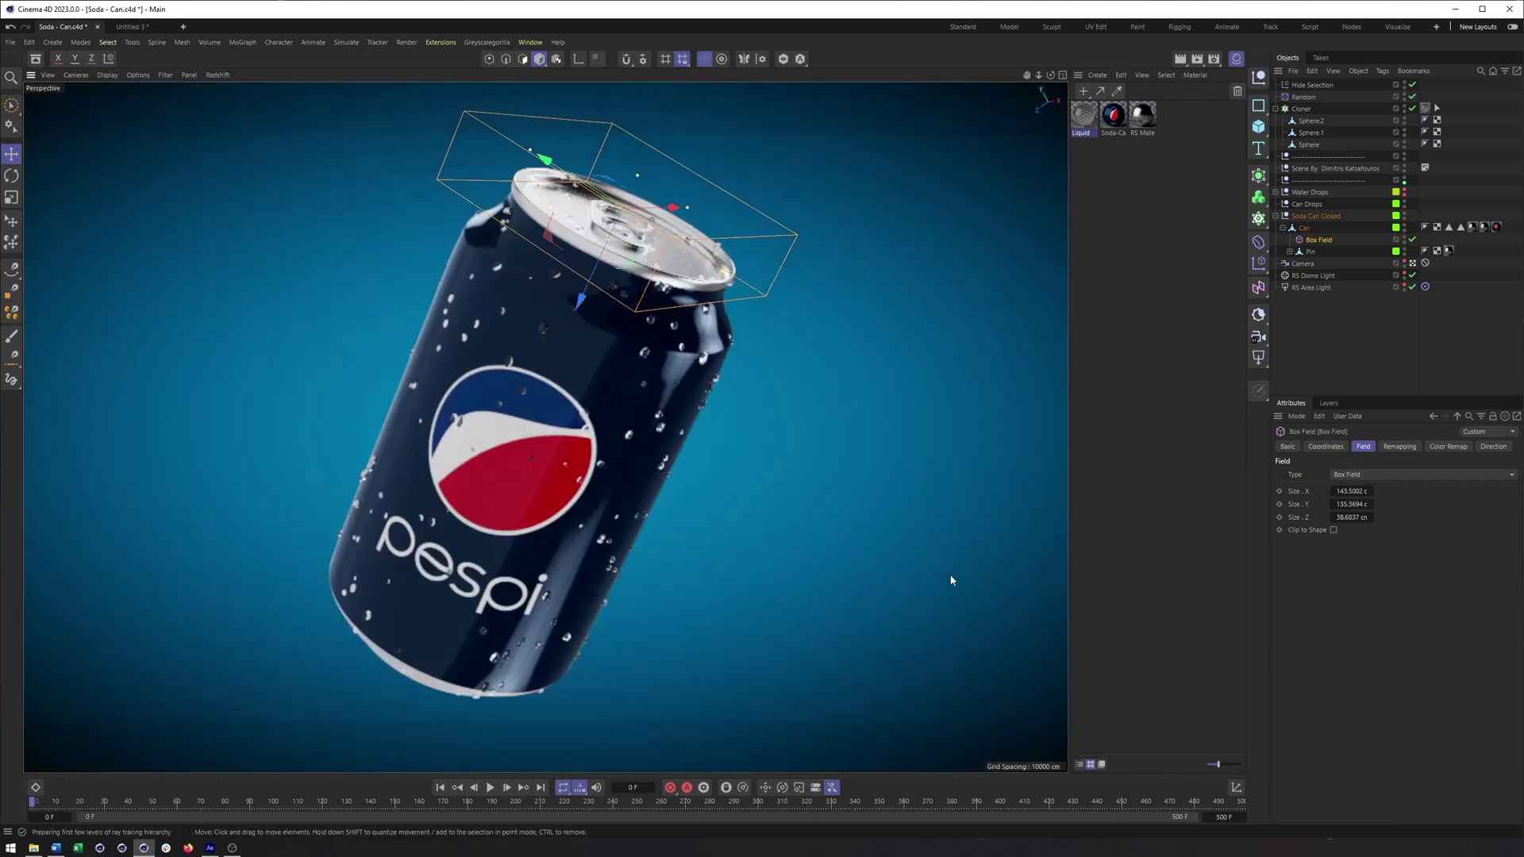